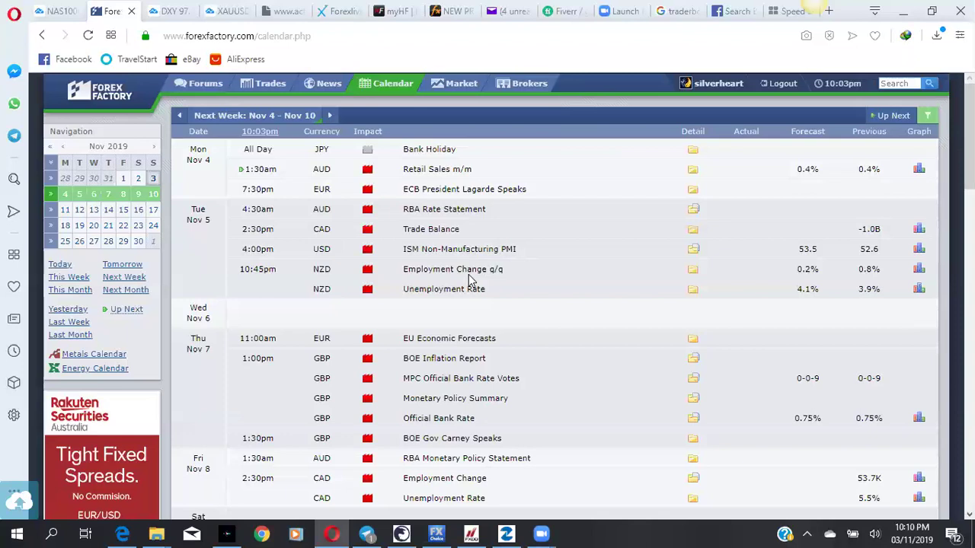
# Add medium-impact (orange) events to the economic calendar filter for the week of Nov 4 - Nov 10.
pyautogui.scroll(-4, 552, 312)
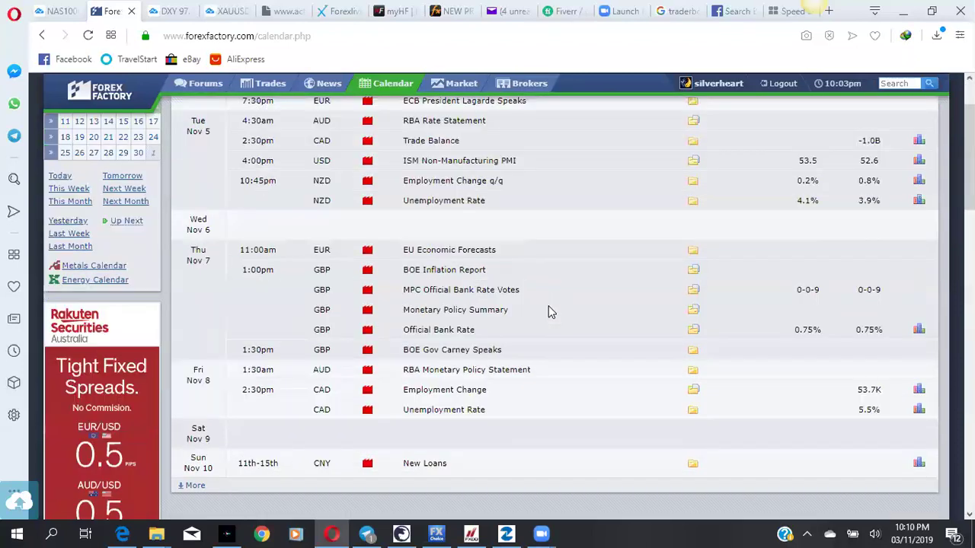
pyautogui.scroll(4, 552, 312)
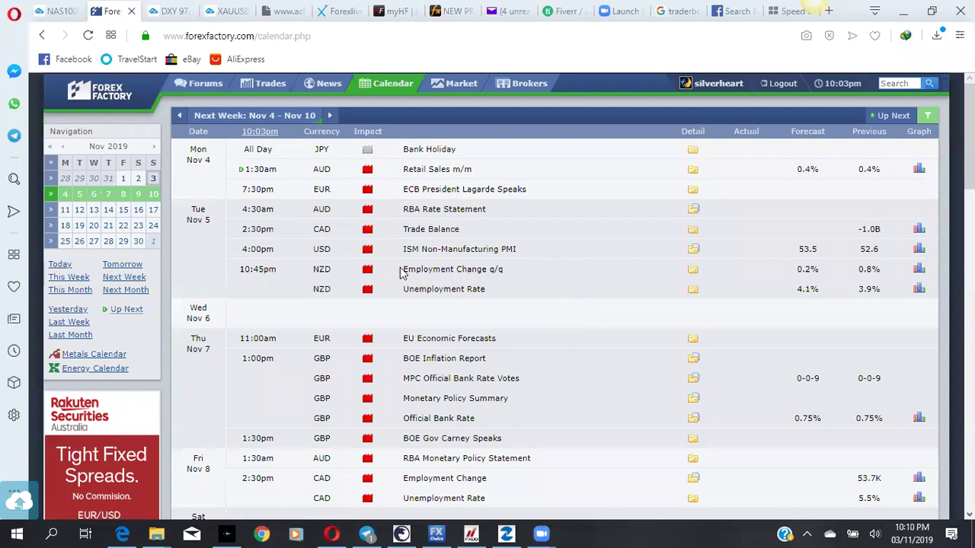
pyautogui.scroll(-2, 402, 274)
pyautogui.scroll(2, 401, 274)
pyautogui.click(928, 115)
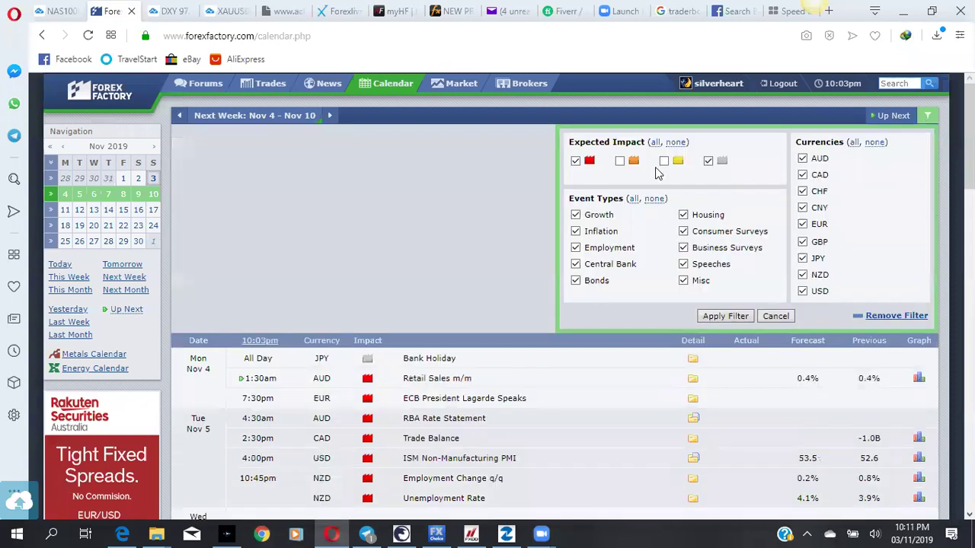
pyautogui.click(620, 162)
pyautogui.click(725, 317)
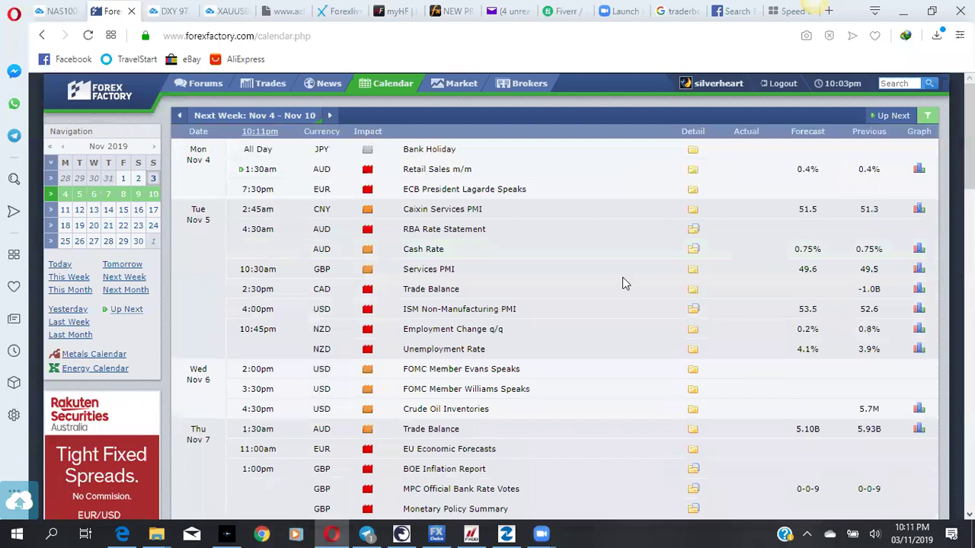
# Review the filtered calendar's high- and medium-impact news events day by day for Nov 4 - Nov 10.
pyautogui.scroll(-3, 620, 328)
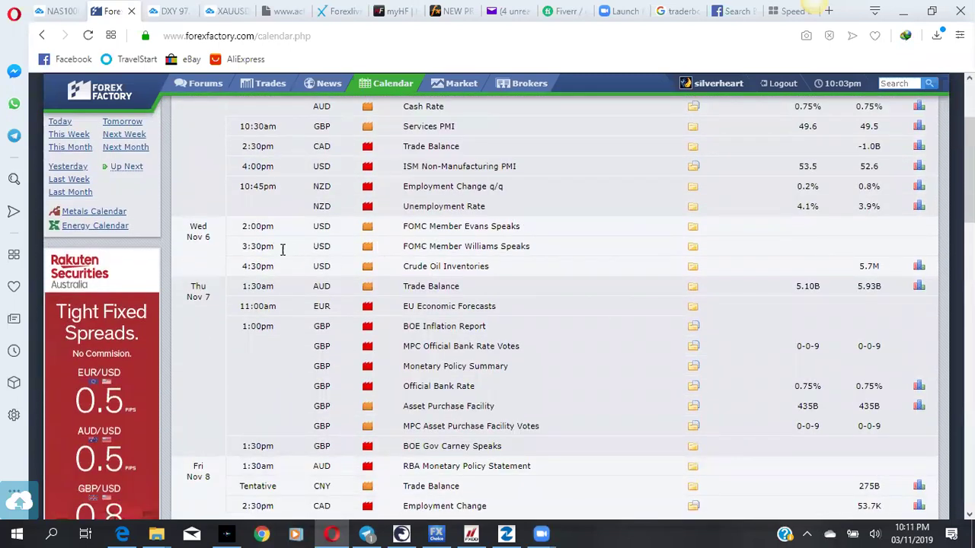
pyautogui.scroll(3, 305, 267)
pyautogui.scroll(-7, 393, 295)
pyautogui.scroll(3, 402, 293)
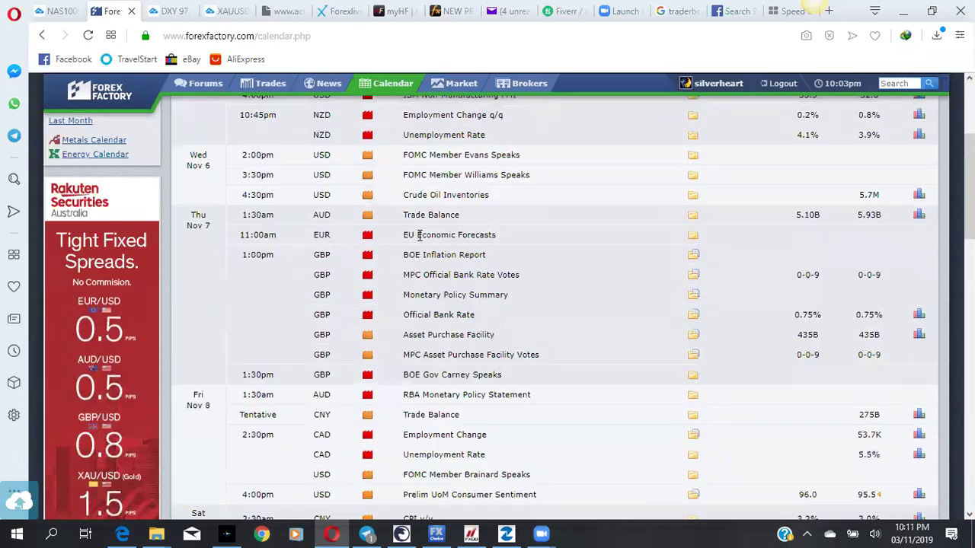
pyautogui.scroll(4, 419, 281)
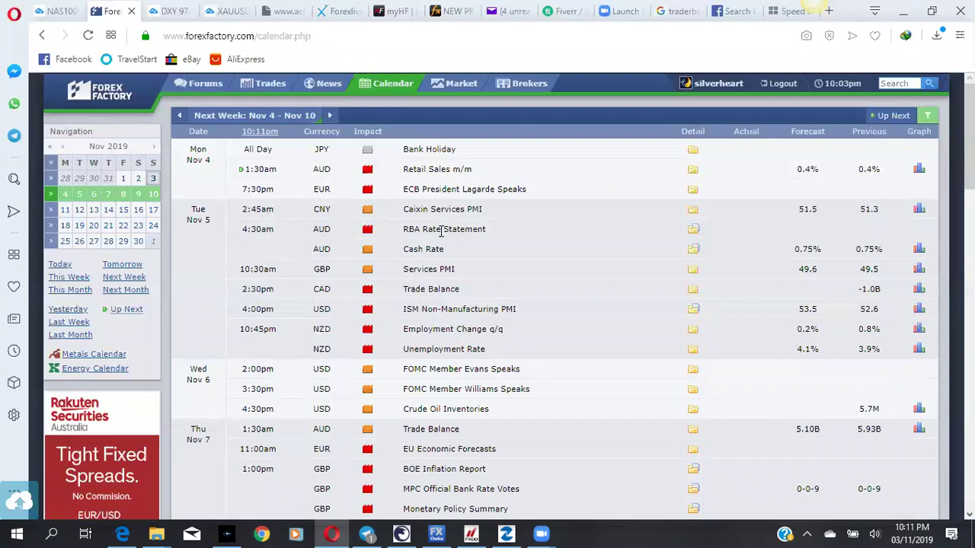
pyautogui.scroll(-1, 494, 320)
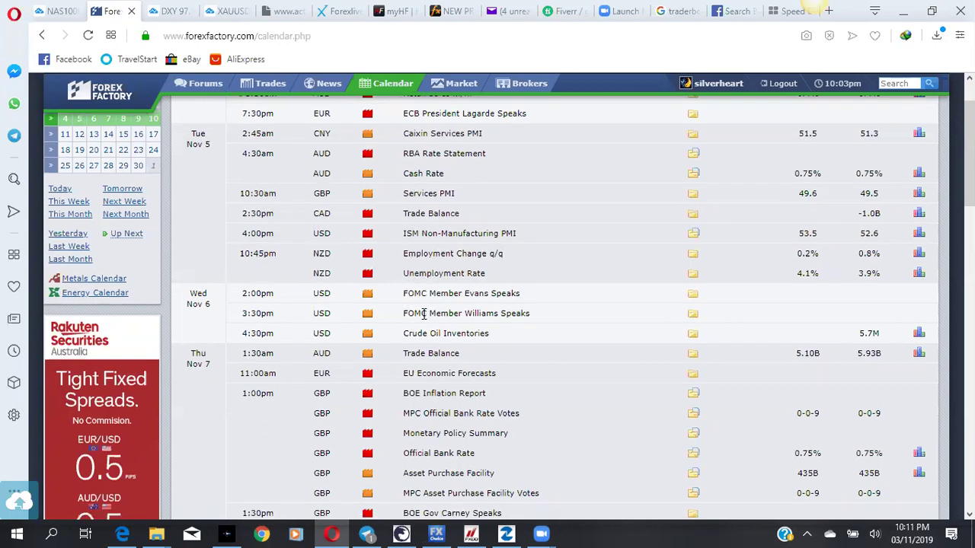
pyautogui.scroll(-2, 185, 300)
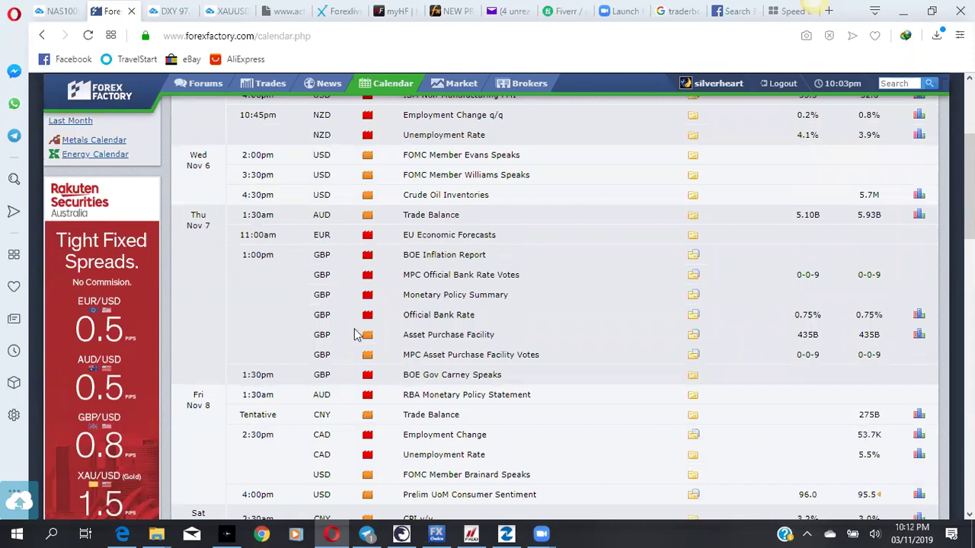
pyautogui.scroll(-1, 414, 350)
pyautogui.scroll(2, 403, 342)
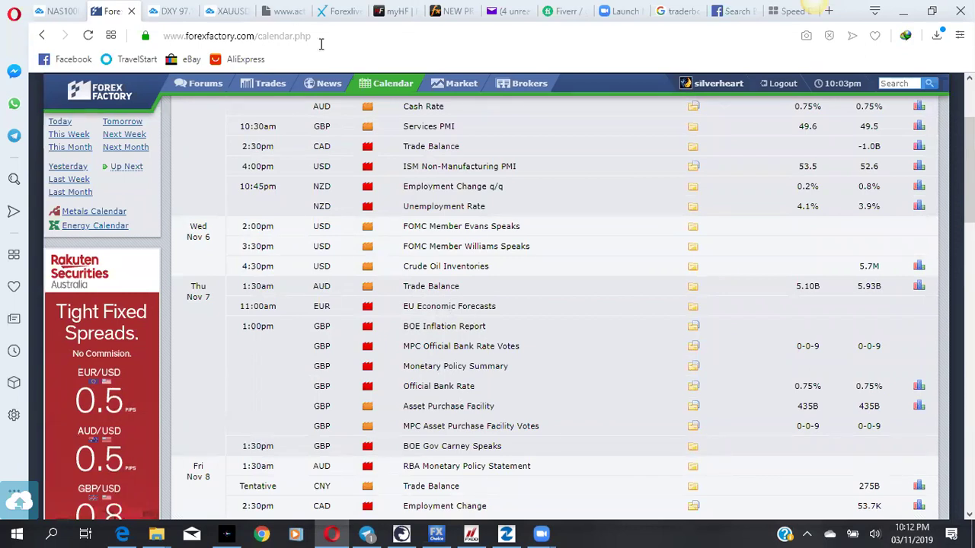
# Switch to the TradingView DXY chart and load the saved DAILY layout in place of DD&SS.
pyautogui.click(171, 11)
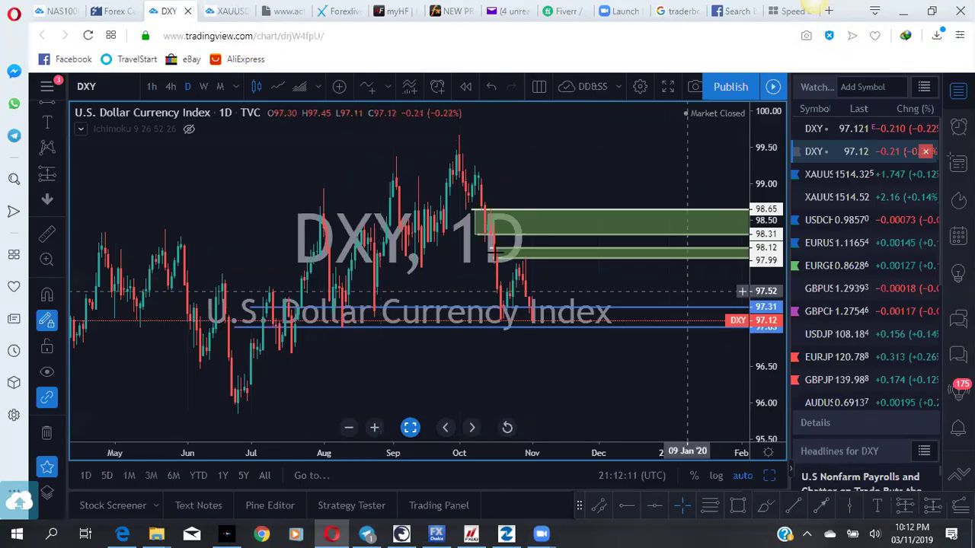
pyautogui.click(225, 11)
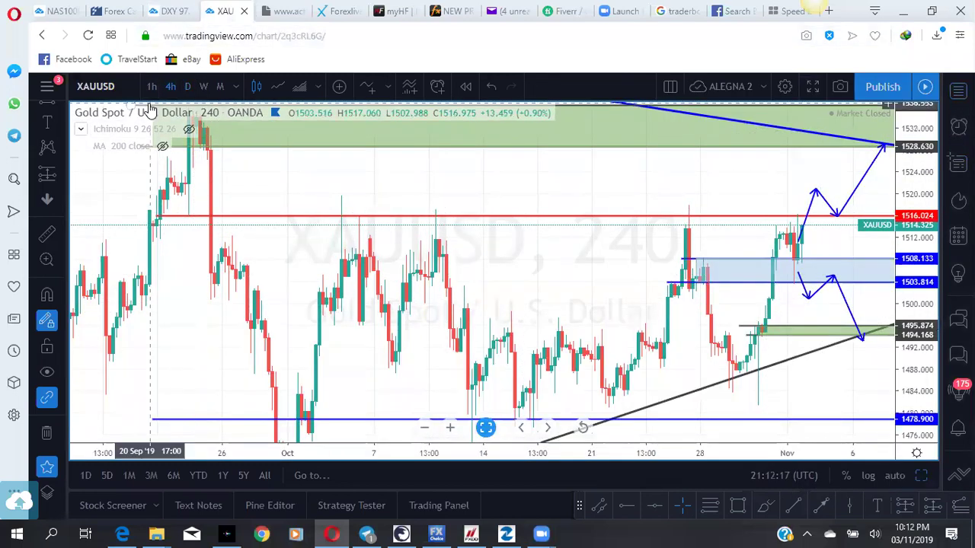
pyautogui.click(169, 11)
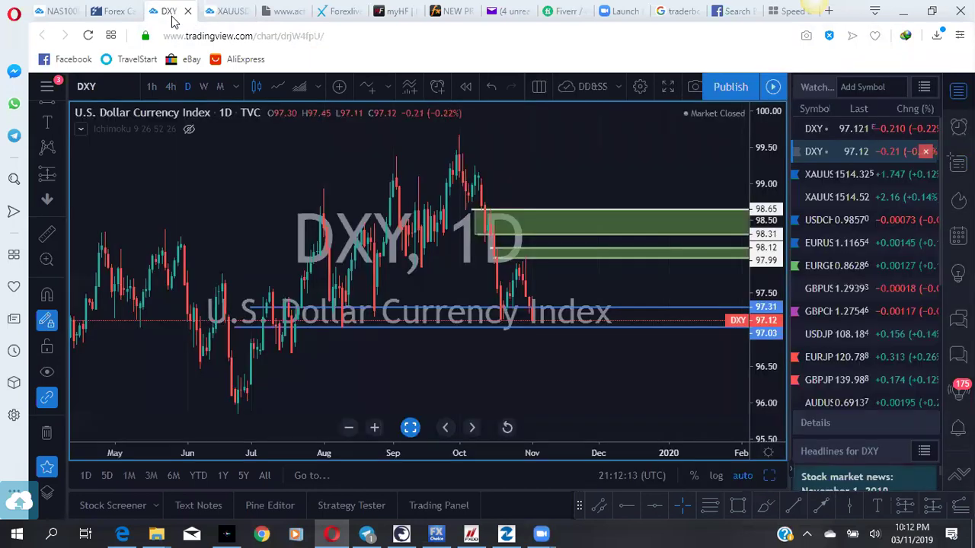
pyautogui.click(48, 93)
pyautogui.moveTo(144, 303)
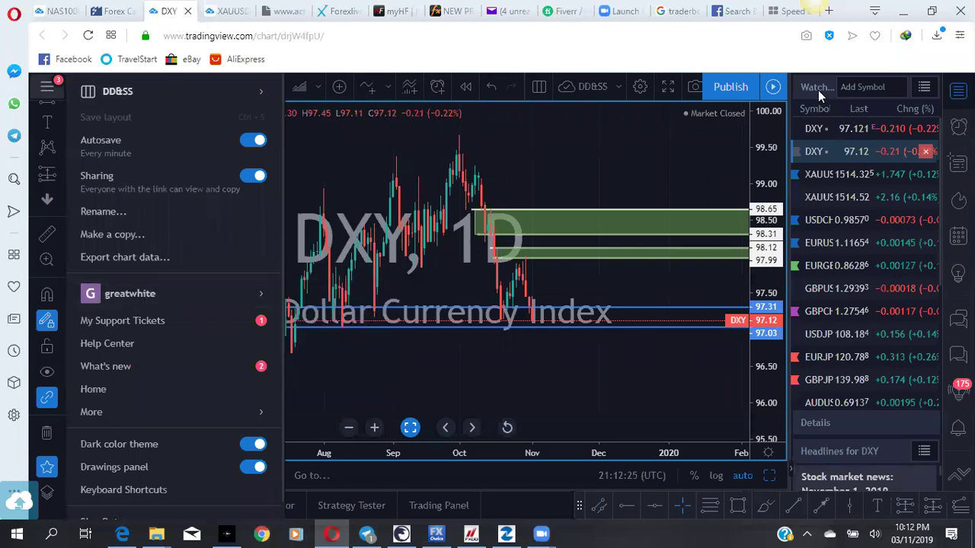
pyautogui.moveTo(184, 86)
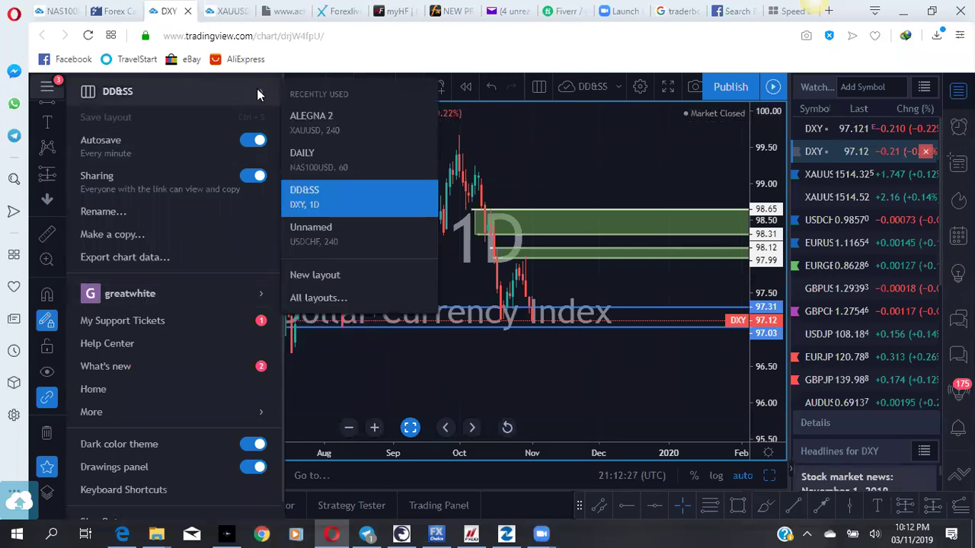
pyautogui.click(325, 154)
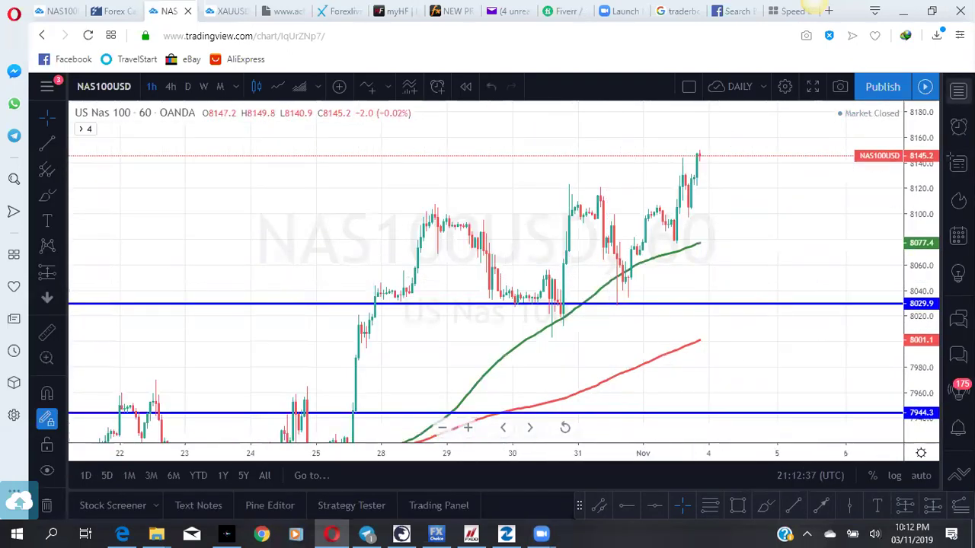
# Show the watchlist, load the DXY symbol on the daily timeframe, and stretch its price scale.
pyautogui.click(958, 90)
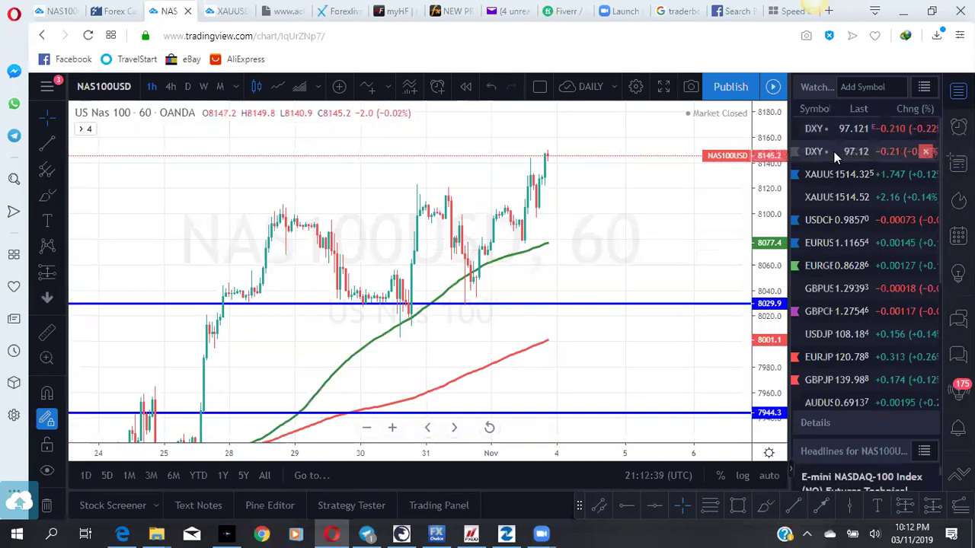
pyautogui.click(834, 151)
pyautogui.click(188, 86)
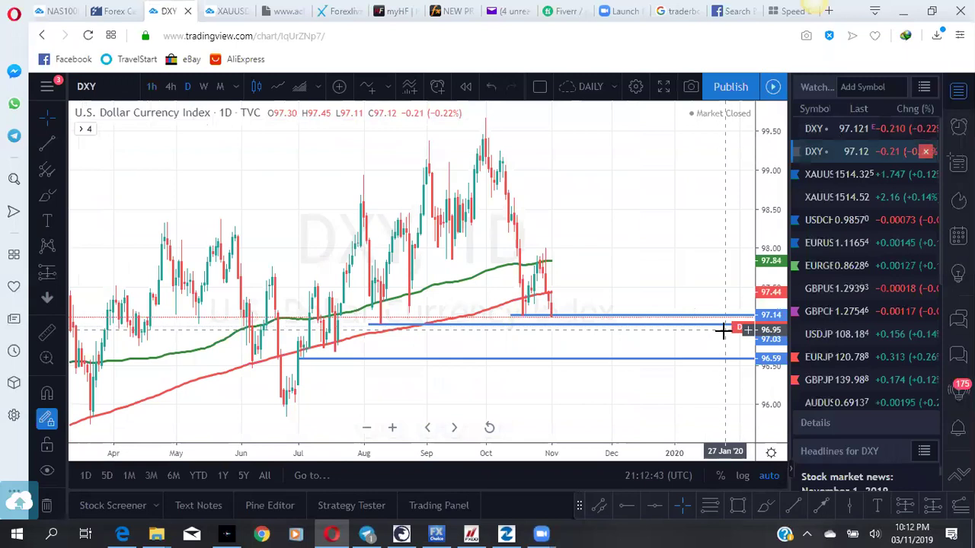
pyautogui.moveTo(768, 330); pyautogui.dragTo(766, 288)
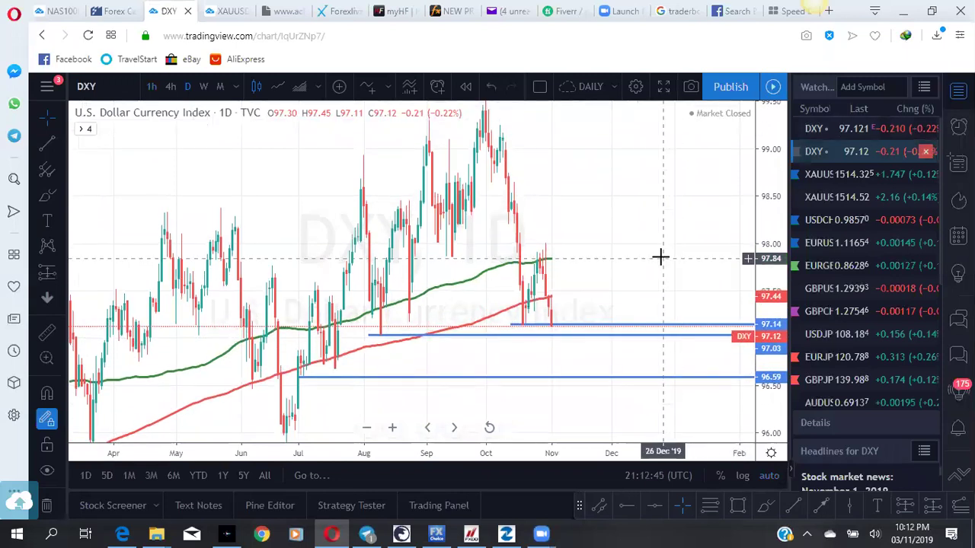
pyautogui.moveTo(661, 258); pyautogui.dragTo(653, 233)
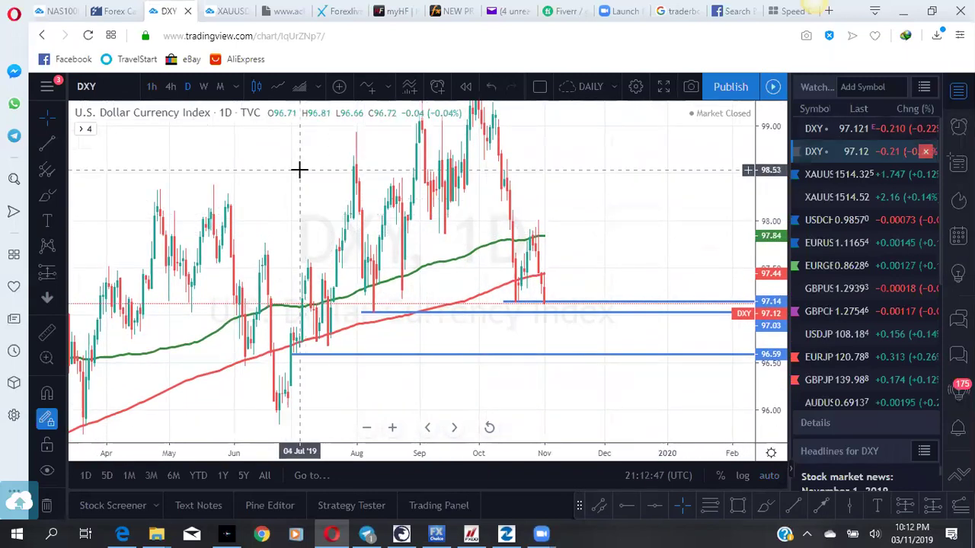
# Make the hidden EMA 13 and EMA 55 indicators visible on the DXY daily chart and collapse the indicator list.
pyautogui.click(82, 130)
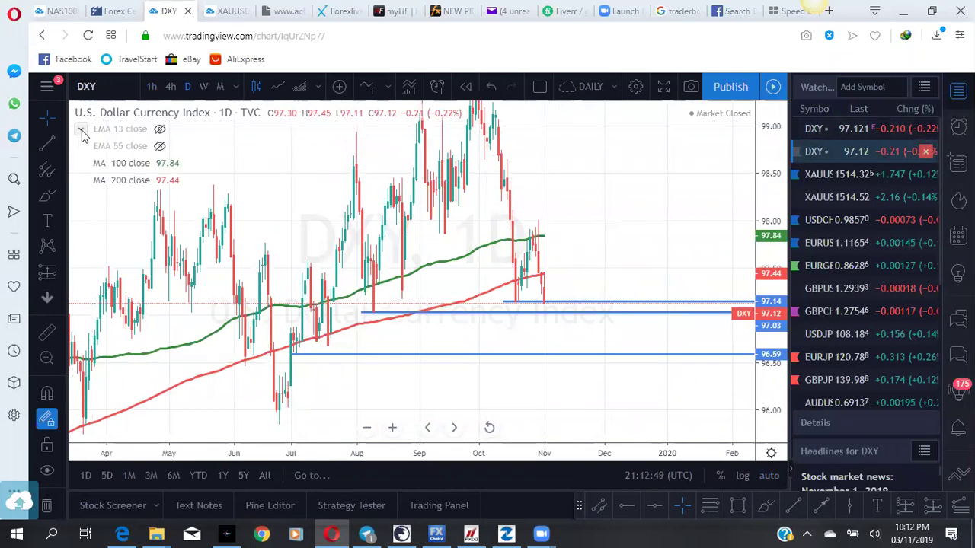
pyautogui.click(160, 128)
pyautogui.click(160, 147)
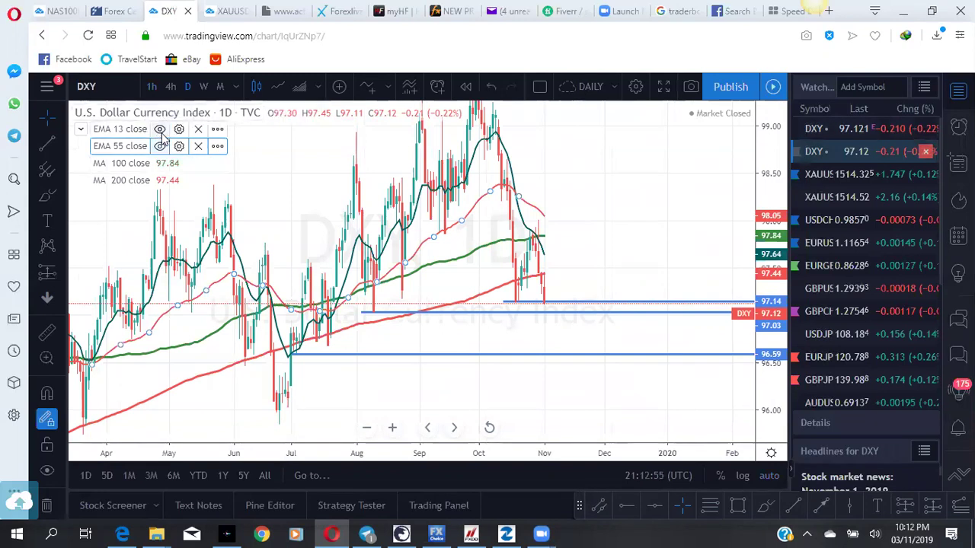
pyautogui.click(81, 129)
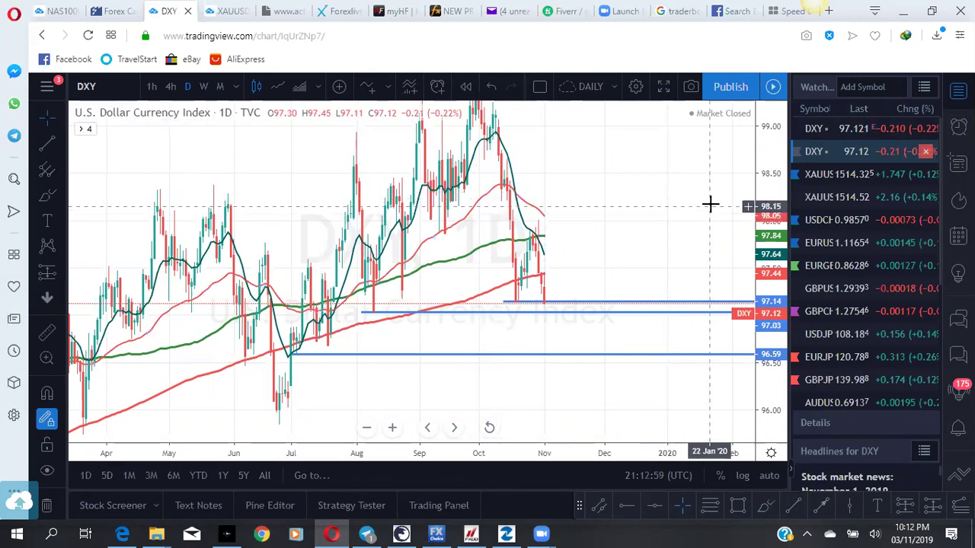
# Examine the DXY candles near the 97.14 and 97.03 support lines on the weekly timeframe and return to the daily chart.
pyautogui.scroll(2, 708, 228)
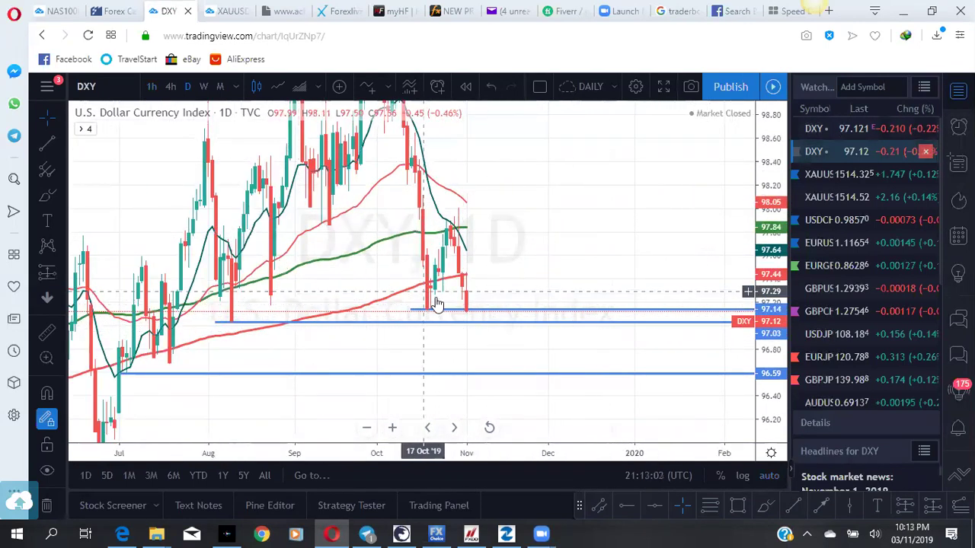
pyautogui.click(412, 305)
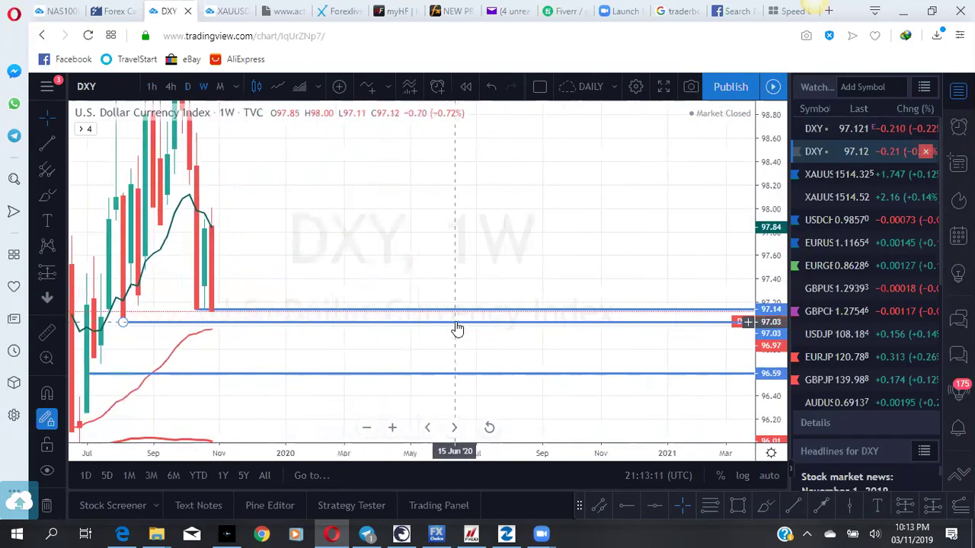
pyautogui.moveTo(446, 235); pyautogui.dragTo(589, 226)
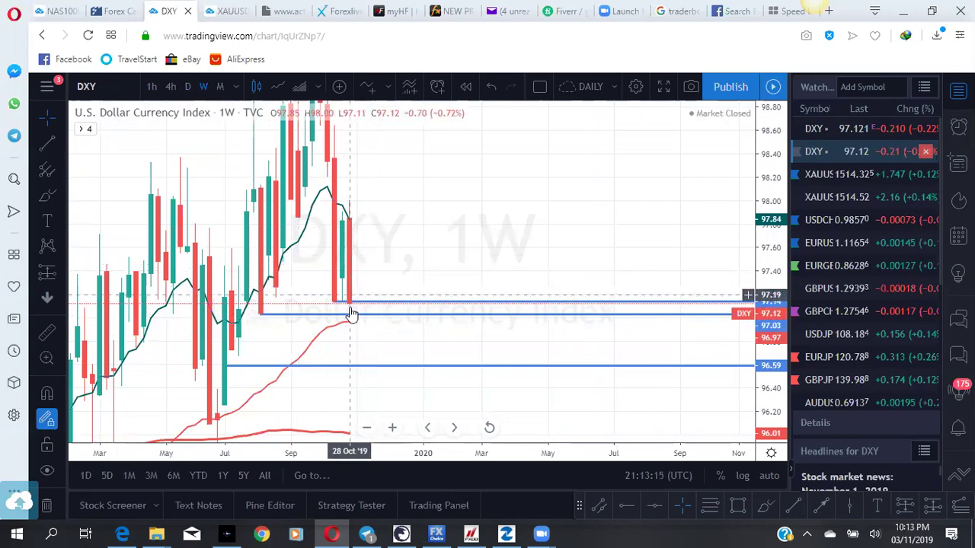
pyautogui.scroll(5, 338, 282)
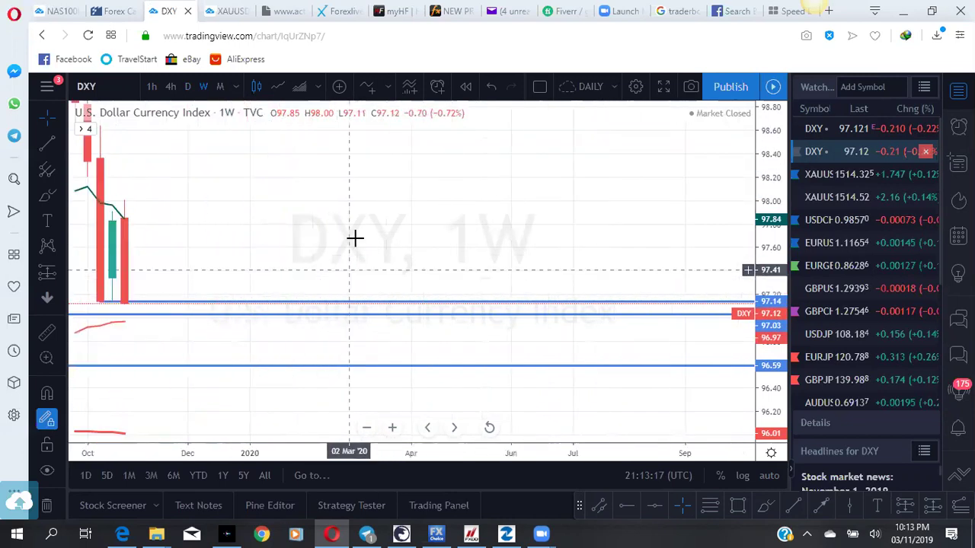
pyautogui.moveTo(354, 232); pyautogui.dragTo(710, 228)
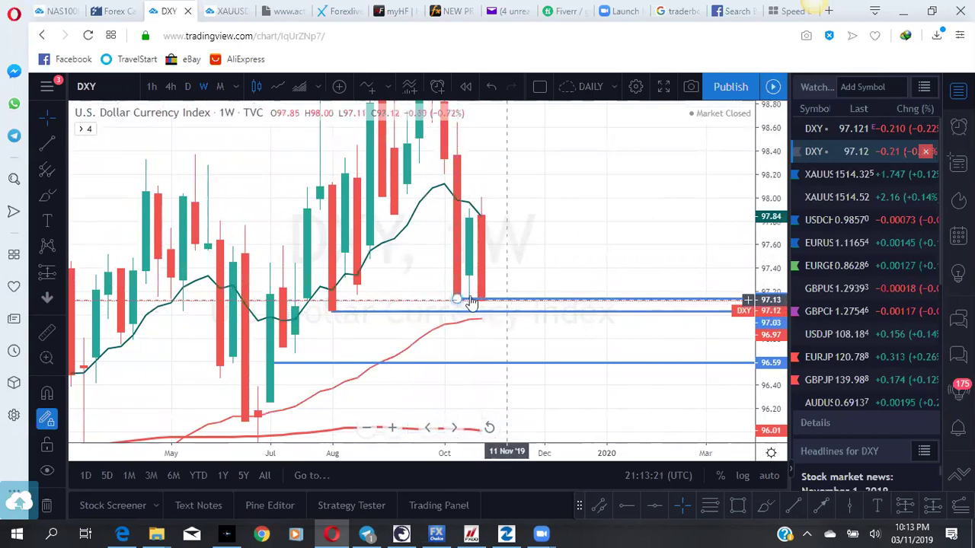
pyautogui.click(187, 86)
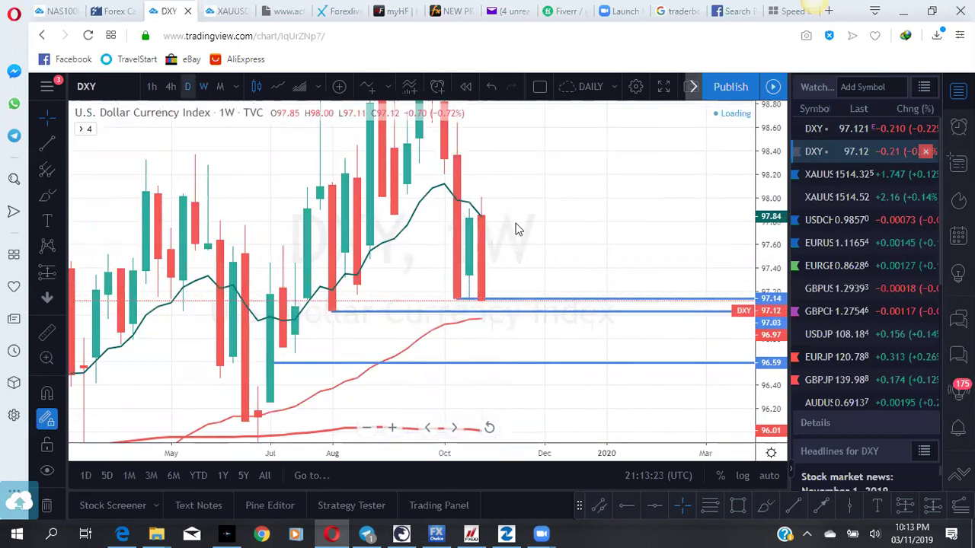
pyautogui.scroll(-5, 561, 271)
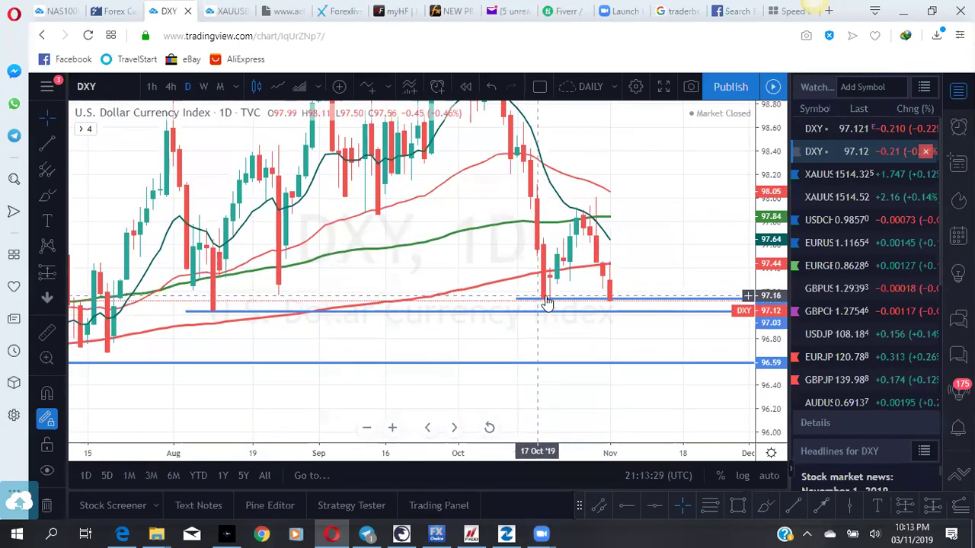
# Load DXY in the ALEGNA 2 layout's four-hour chart and frame the projection arrows with the zones between 97.02 and 98.11.
pyautogui.click(221, 11)
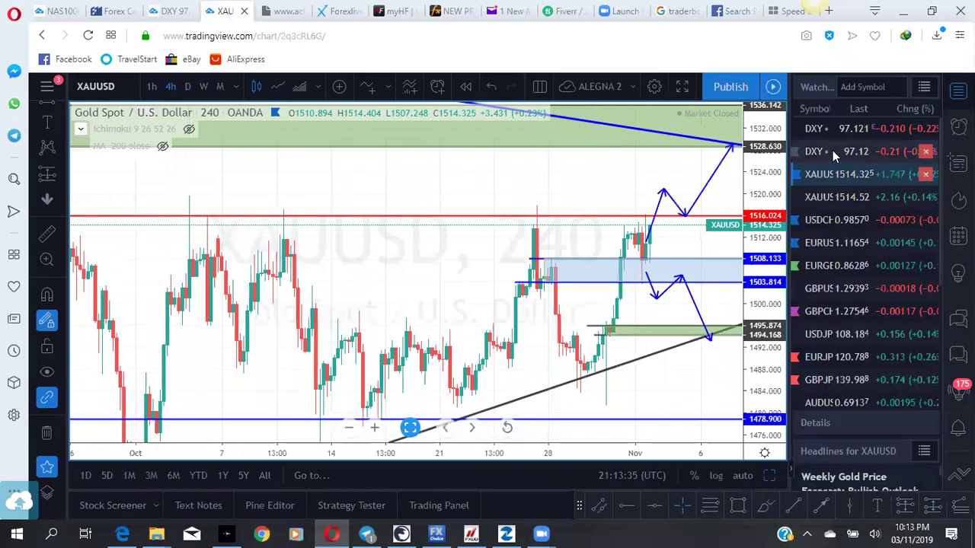
pyautogui.click(832, 150)
pyautogui.moveTo(766, 392); pyautogui.dragTo(766, 278)
pyautogui.moveTo(691, 308); pyautogui.dragTo(670, 131)
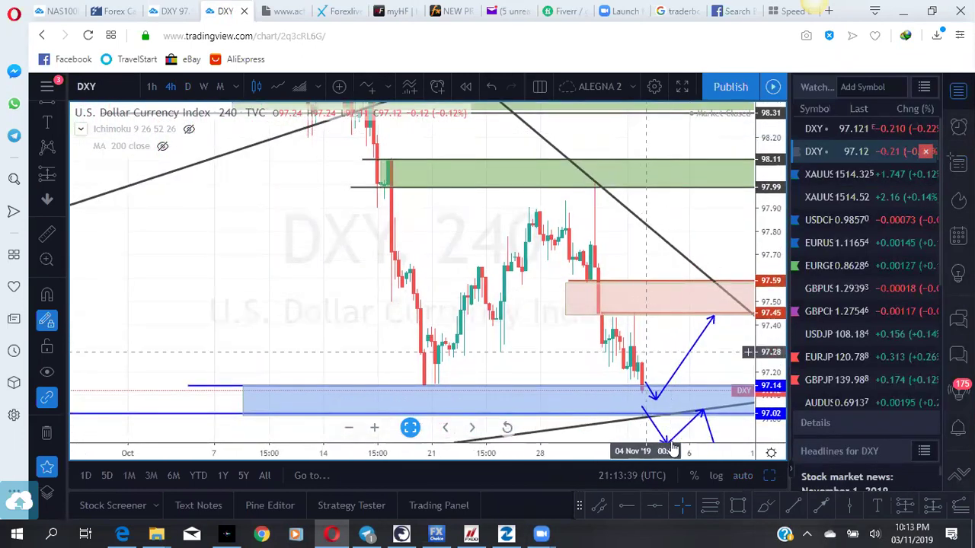
pyautogui.moveTo(594, 359); pyautogui.dragTo(564, 299)
pyautogui.moveTo(626, 329); pyautogui.dragTo(431, 263)
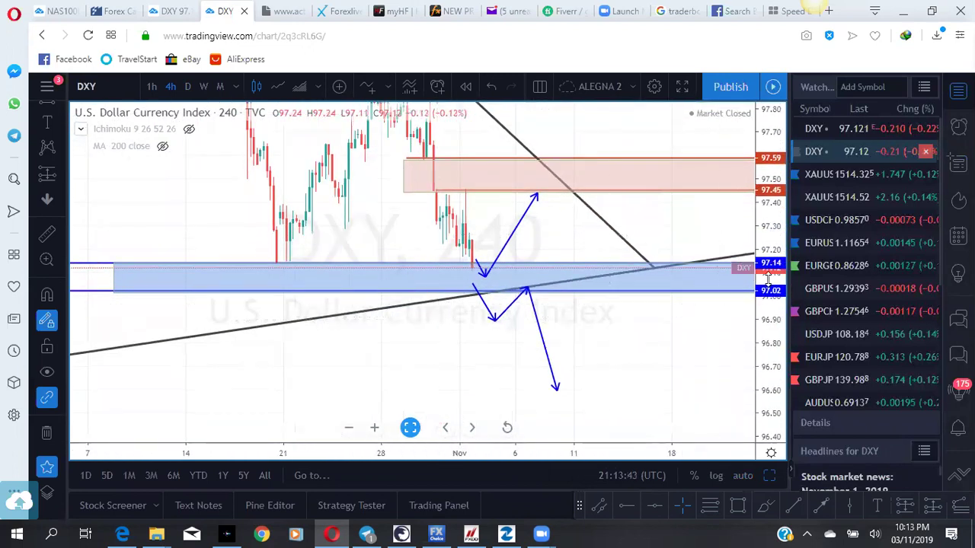
pyautogui.moveTo(466, 275); pyautogui.dragTo(495, 323)
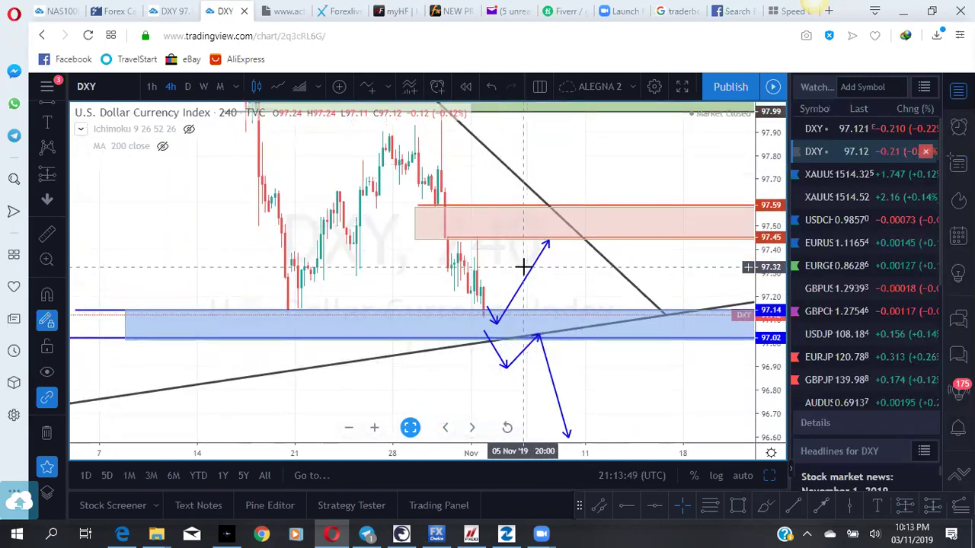
pyautogui.moveTo(485, 180); pyautogui.dragTo(498, 226)
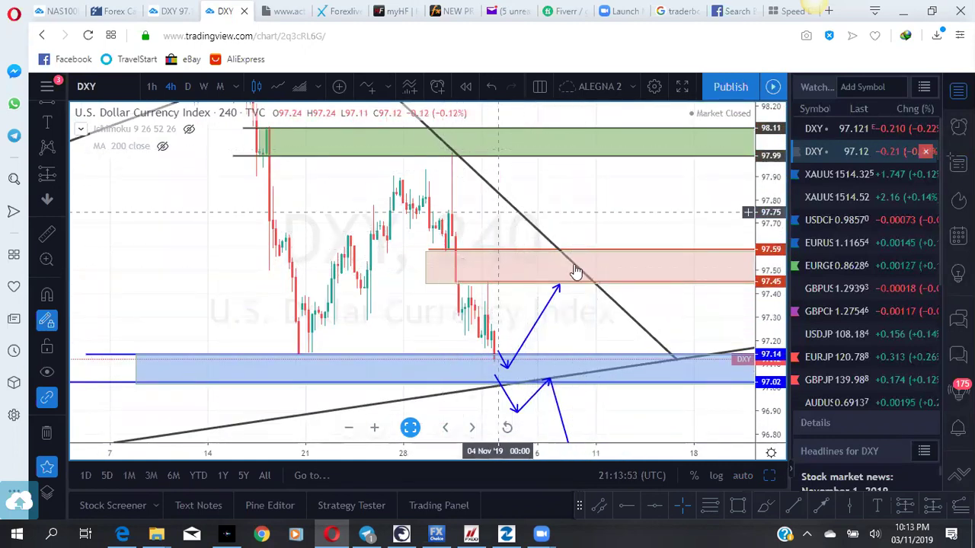
# Examine the downward projection arrow below the 97.02–97.14 support zone and the rising trendline on the DXY four-hour chart.
pyautogui.moveTo(511, 301); pyautogui.dragTo(507, 200)
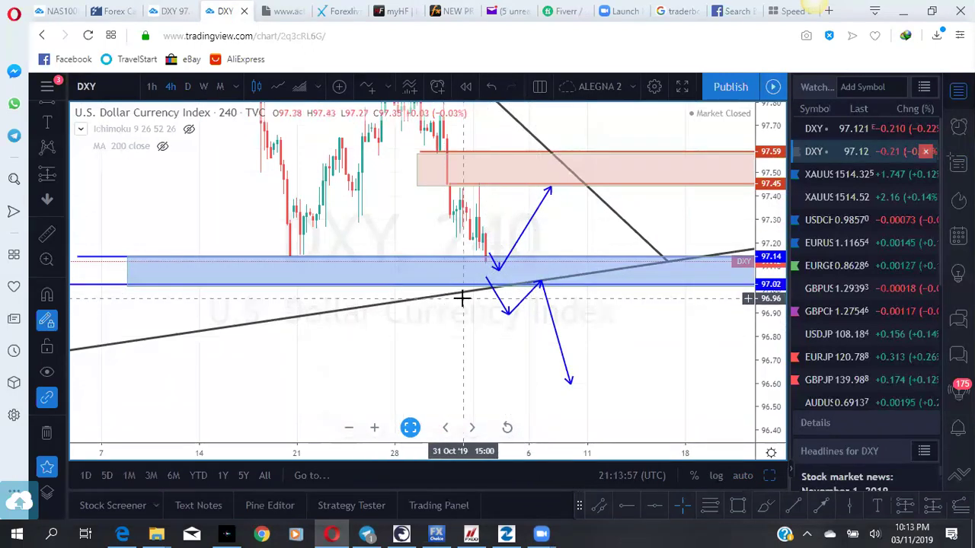
pyautogui.scroll(-5, 461, 296)
pyautogui.moveTo(763, 305); pyautogui.dragTo(729, 338)
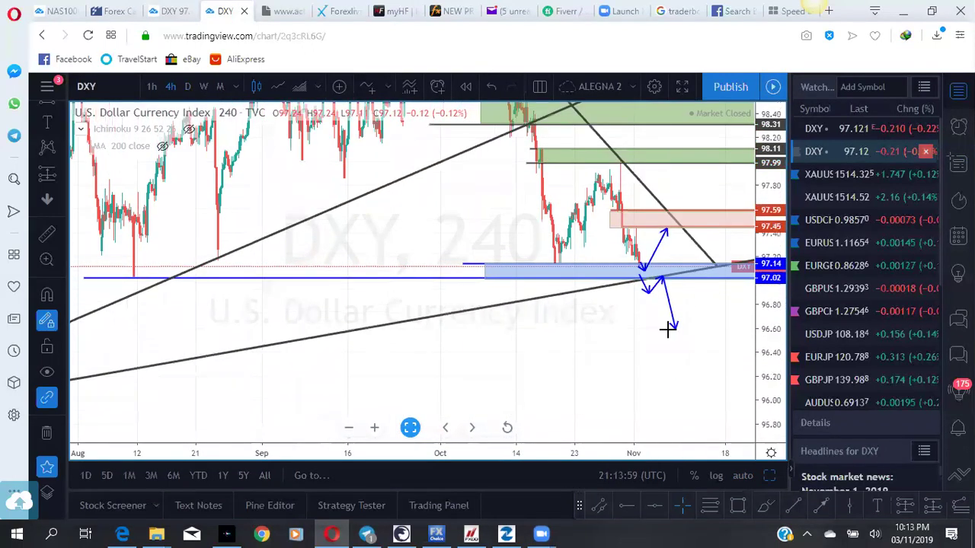
pyautogui.scroll(-4, 665, 329)
# Trace the lower rising trendline on the DXY daily chart back to its May 2018 starting point and return to the latest candles.
pyautogui.click(188, 88)
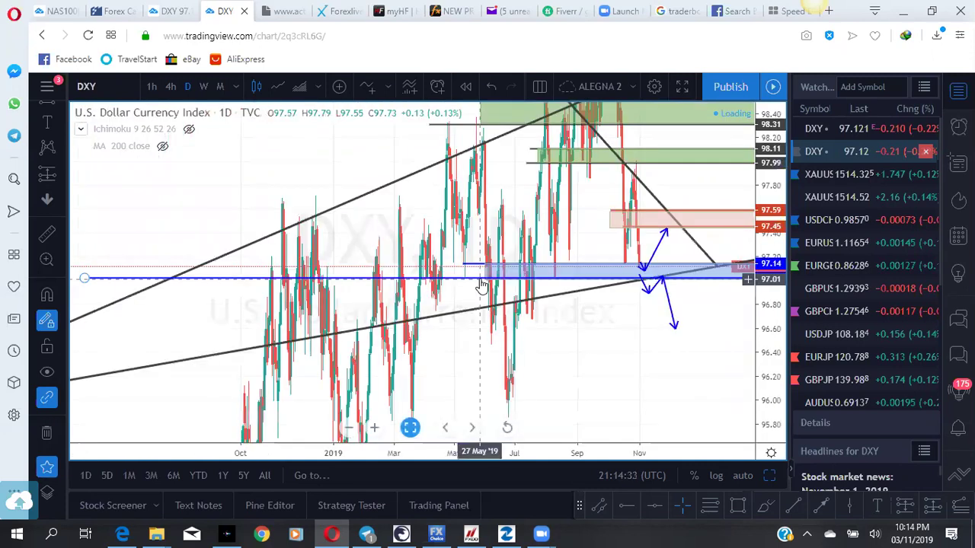
pyautogui.scroll(4, 516, 326)
pyautogui.scroll(-5, 530, 332)
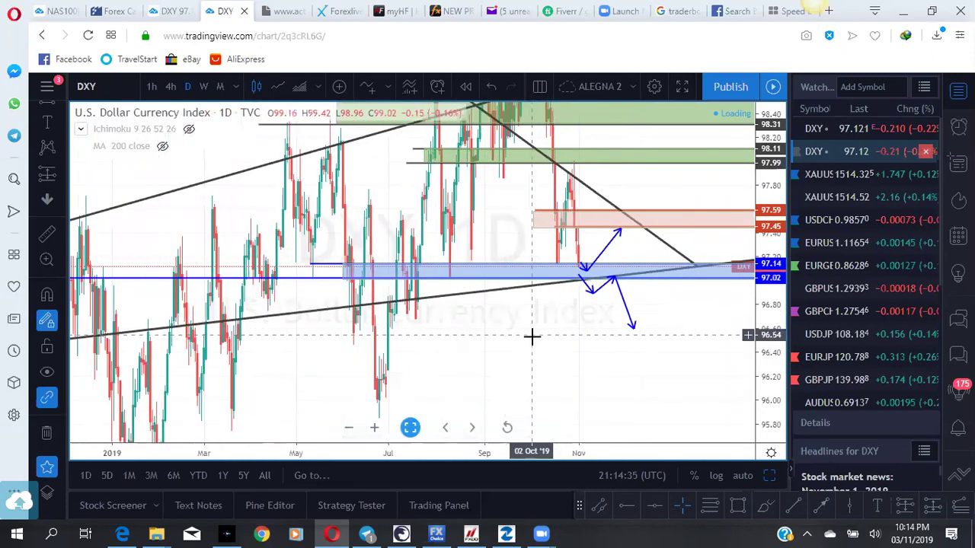
pyautogui.scroll(4, 660, 369)
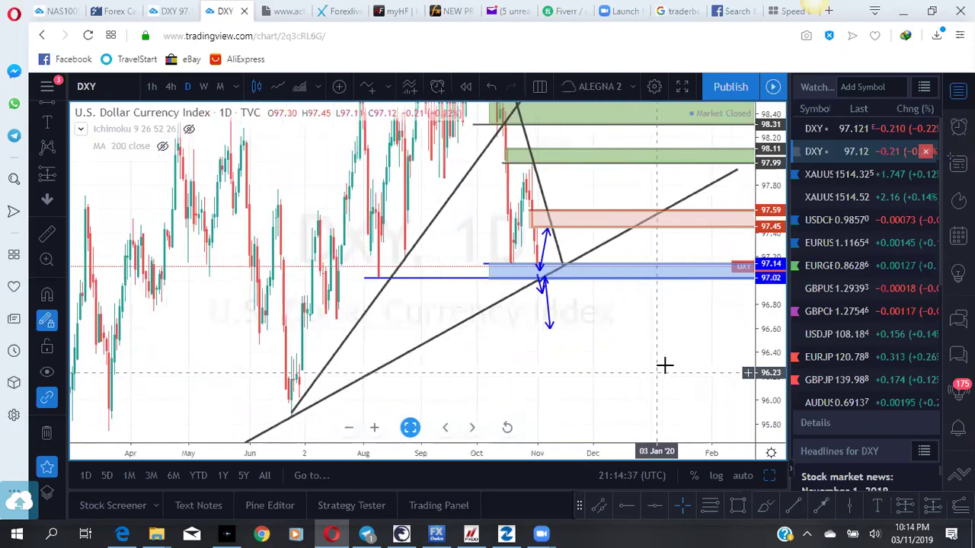
pyautogui.moveTo(493, 367); pyautogui.dragTo(725, 242)
pyautogui.moveTo(465, 305); pyautogui.dragTo(693, 237)
pyautogui.hscroll(-8, 607, 271)
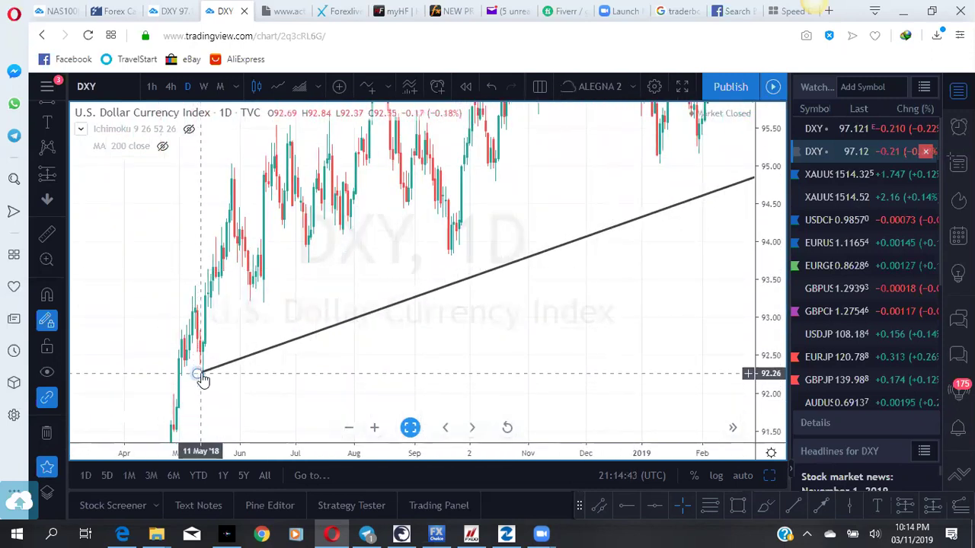
pyautogui.hscroll(15, 235, 396)
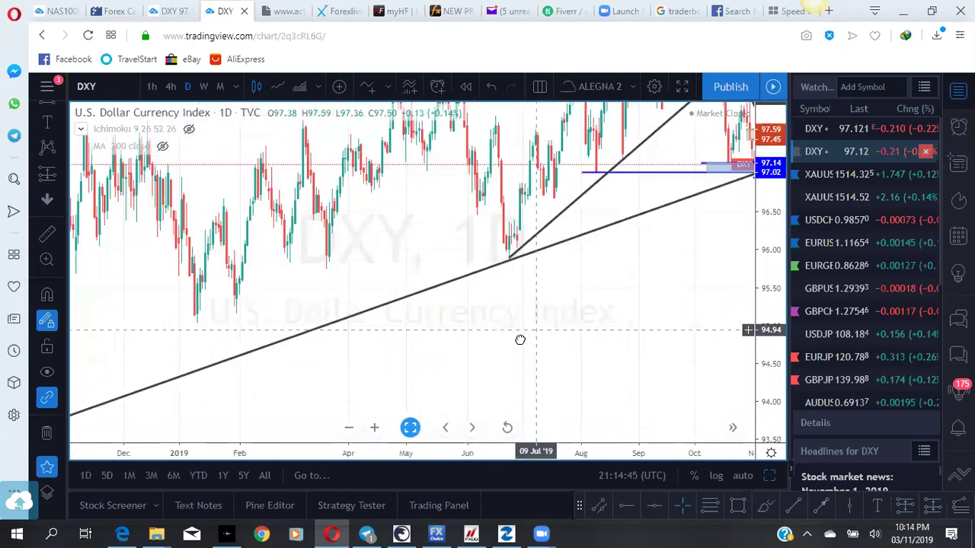
pyautogui.hscroll(2, 477, 276)
pyautogui.hscroll(5, 613, 271)
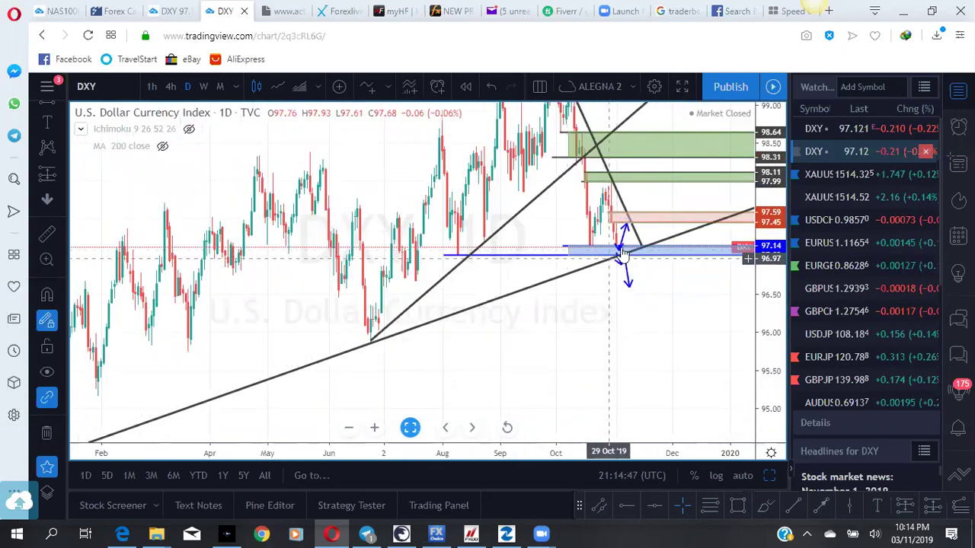
# Return DXY to the four-hour chart and frame both projection arrows with the blue support zone and the 97.45–97.59 resistance zone.
pyautogui.click(170, 88)
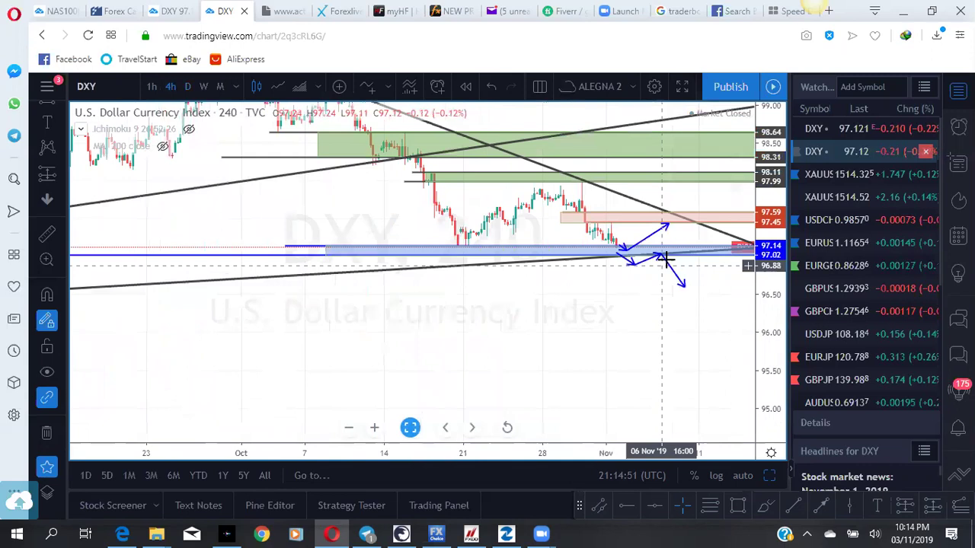
pyautogui.moveTo(764, 291); pyautogui.dragTo(755, 152)
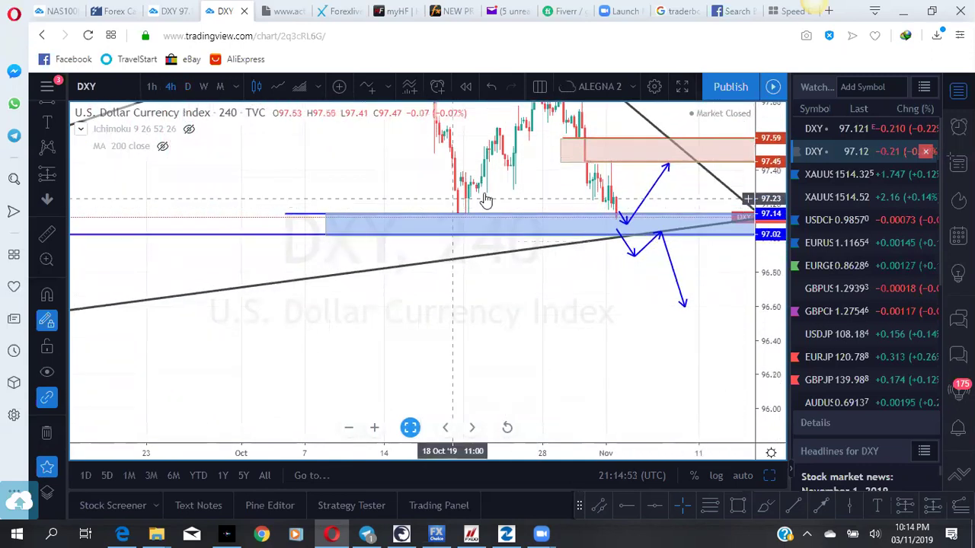
pyautogui.moveTo(509, 198); pyautogui.dragTo(460, 317)
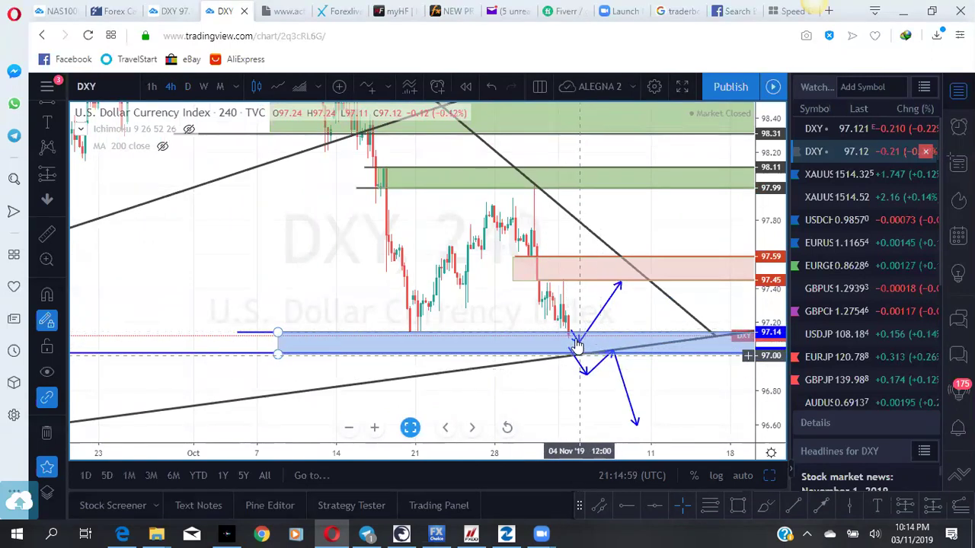
pyautogui.scroll(-3, 620, 277)
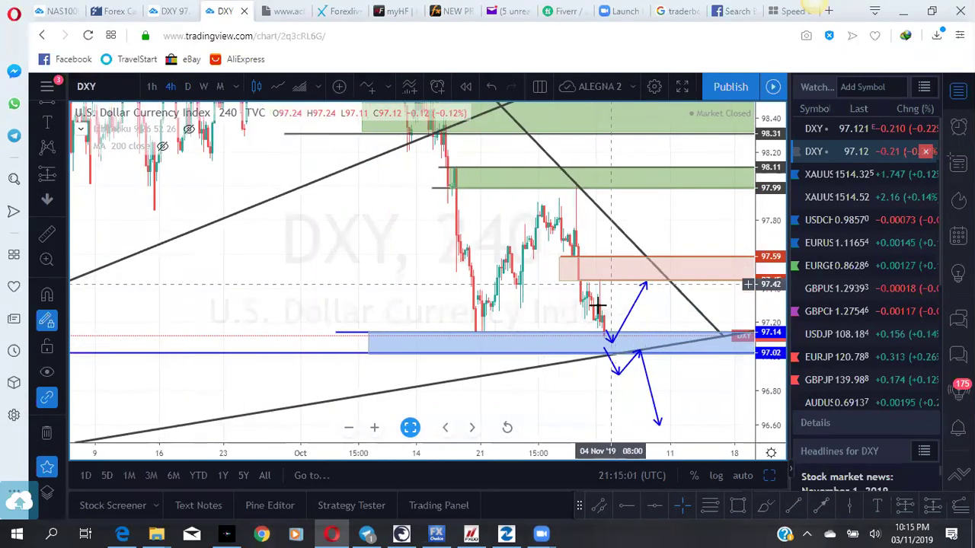
pyautogui.moveTo(519, 311); pyautogui.dragTo(515, 256)
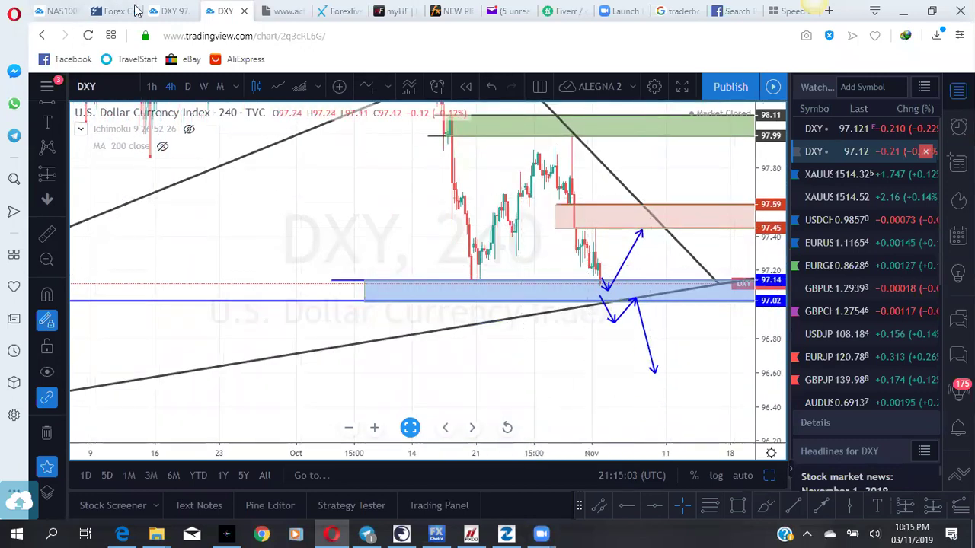
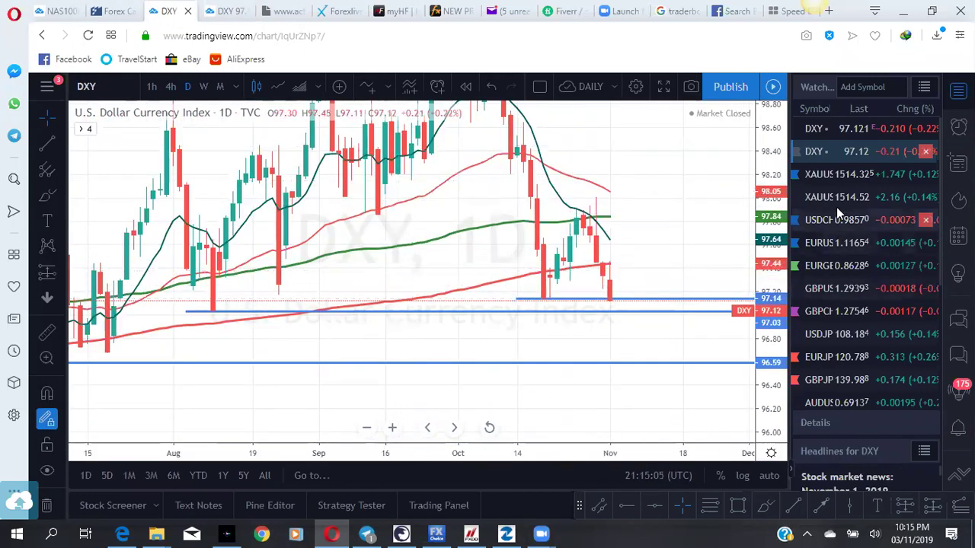
# Load XAUUSD in the DAILY layout's daily chart and frame the recent candles with the converging trendlines.
pyautogui.click(824, 173)
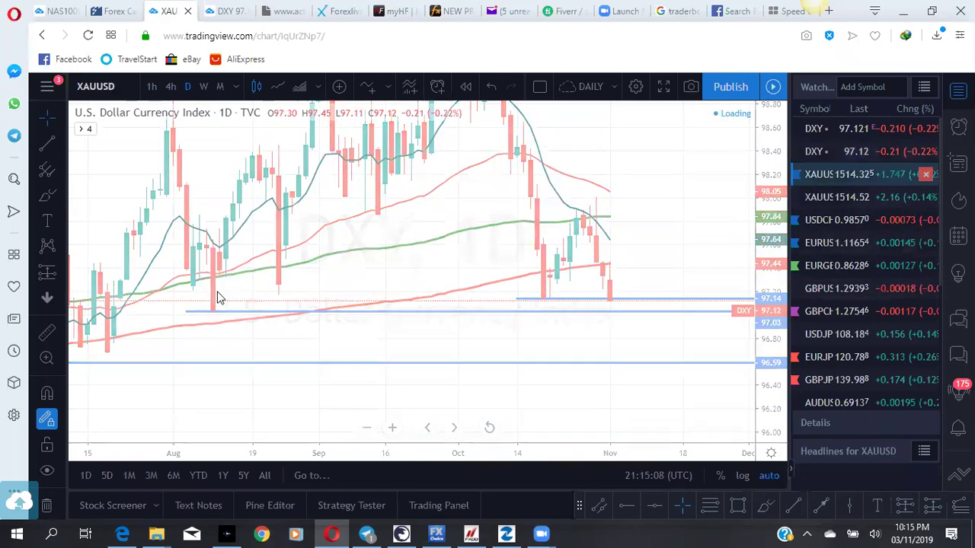
pyautogui.moveTo(749, 359); pyautogui.dragTo(749, 171)
pyautogui.moveTo(632, 263); pyautogui.dragTo(586, 437)
pyautogui.scroll(1, 668, 353)
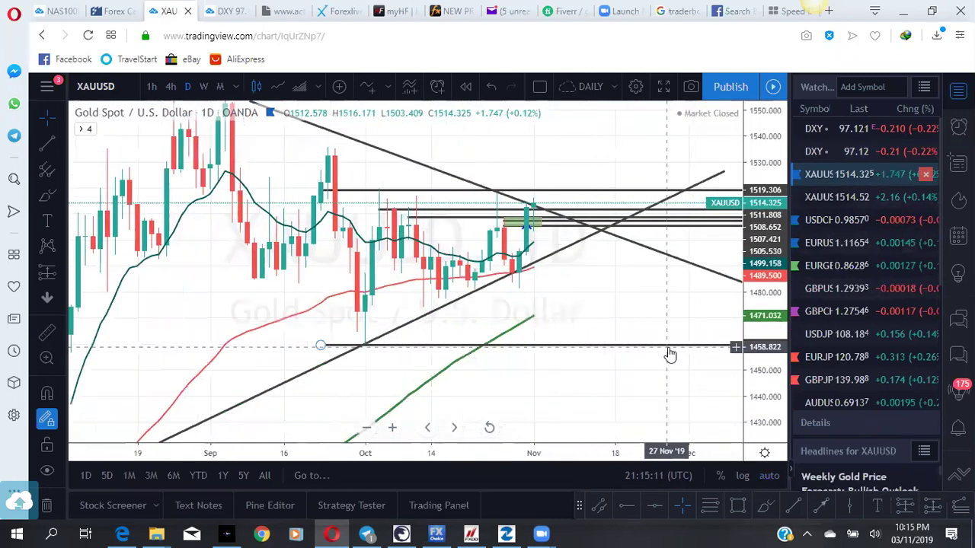
pyautogui.scroll(-2, 54, 405)
# Hide the drawings, switch XAUUSD to the weekly chart and frame the candles from June 2019 to the latest one.
pyautogui.click(47, 398)
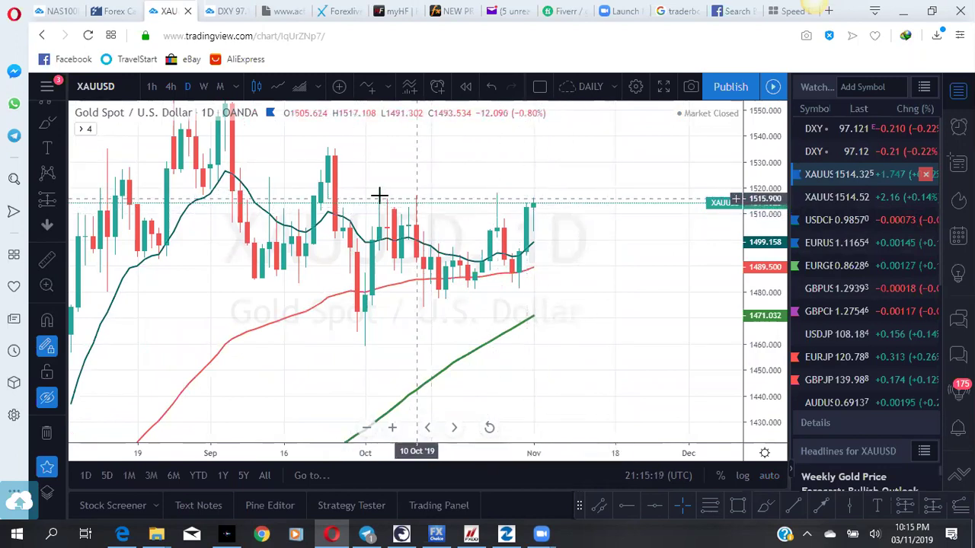
pyautogui.click(203, 86)
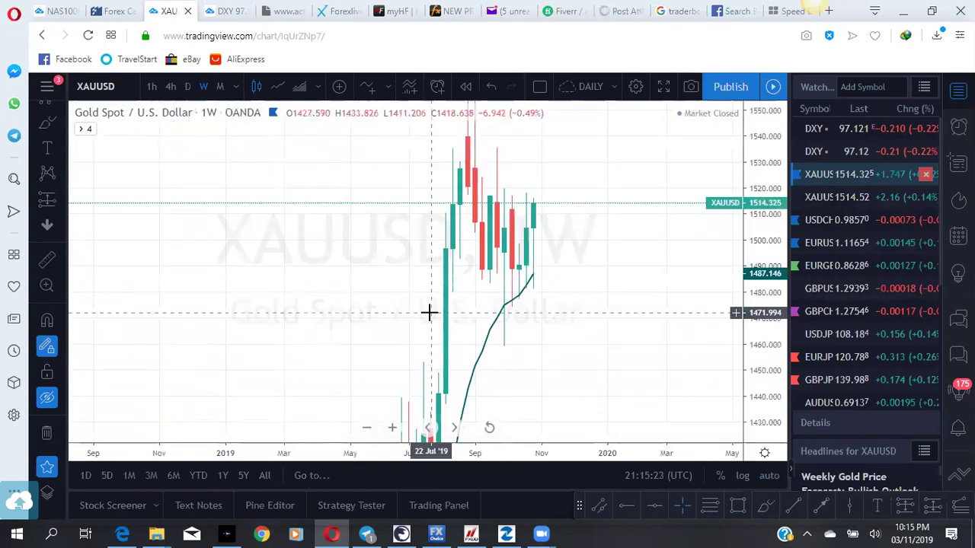
pyautogui.scroll(3, 437, 348)
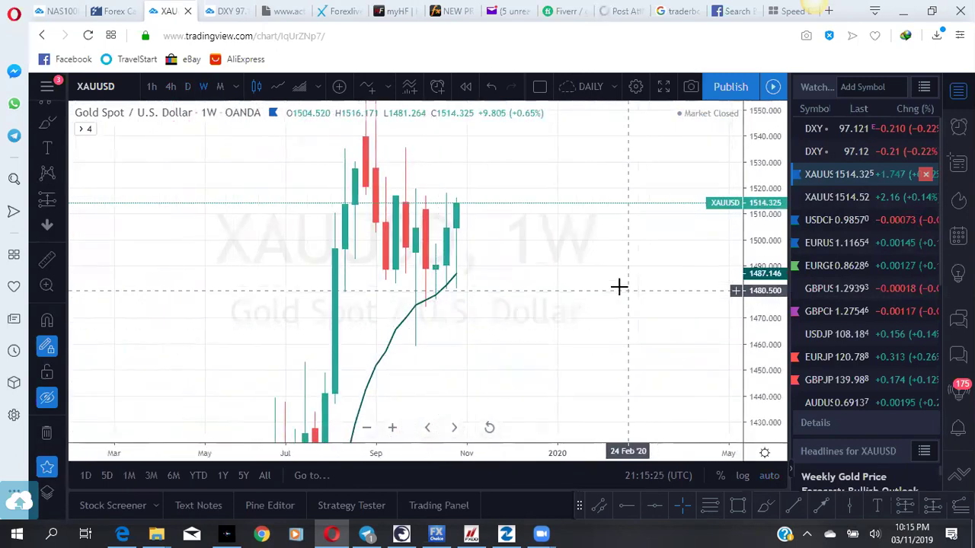
pyautogui.moveTo(601, 287); pyautogui.dragTo(642, 283)
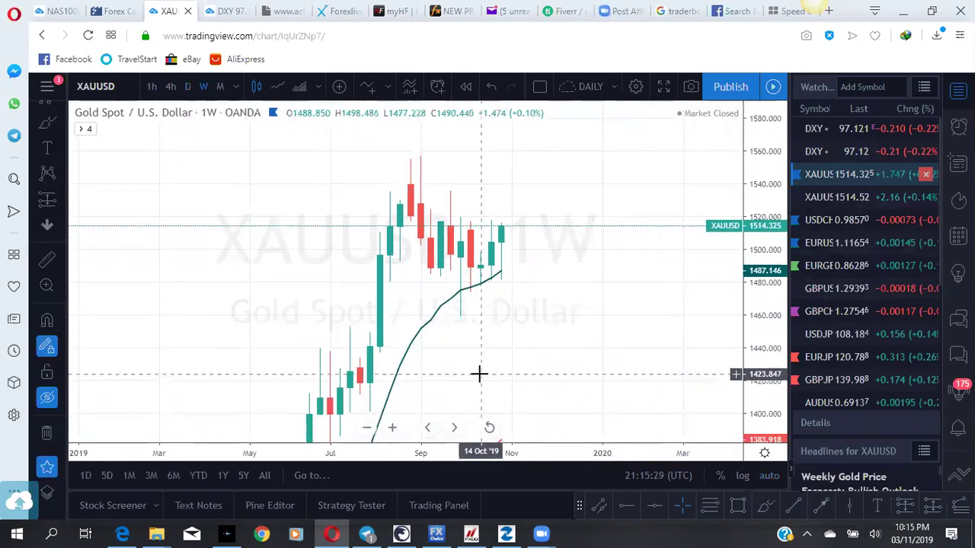
pyautogui.scroll(4, 472, 364)
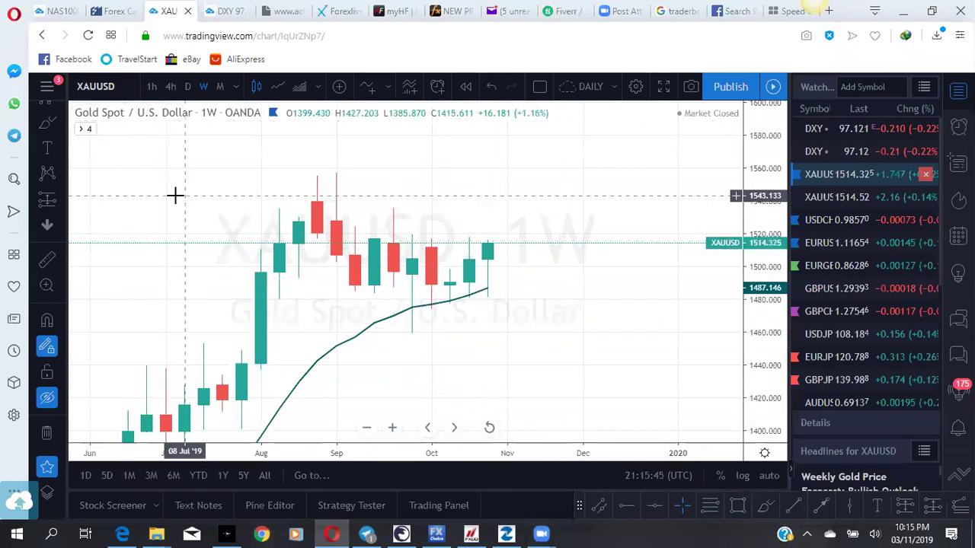
# Show the hidden drawings again and remove them all from the XAUUSD weekly chart.
pyautogui.click(46, 397)
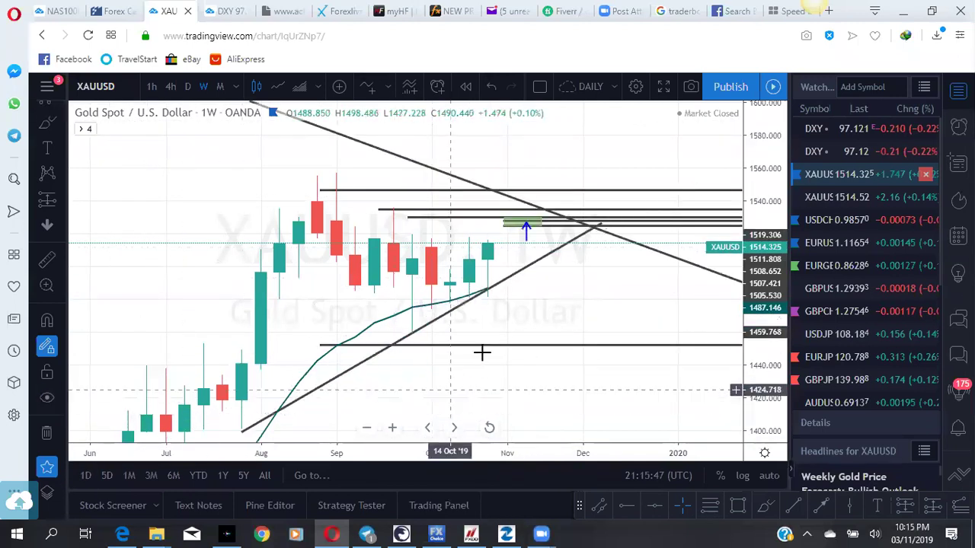
pyautogui.click(48, 440)
pyautogui.scroll(-3, 561, 401)
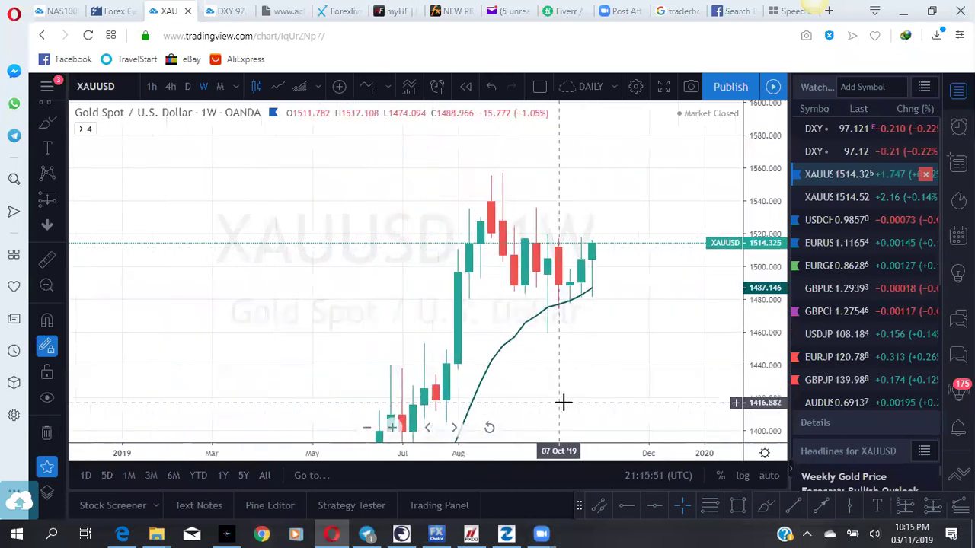
pyautogui.moveTo(751, 242); pyautogui.dragTo(750, 291)
pyautogui.moveTo(670, 357); pyautogui.dragTo(606, 325)
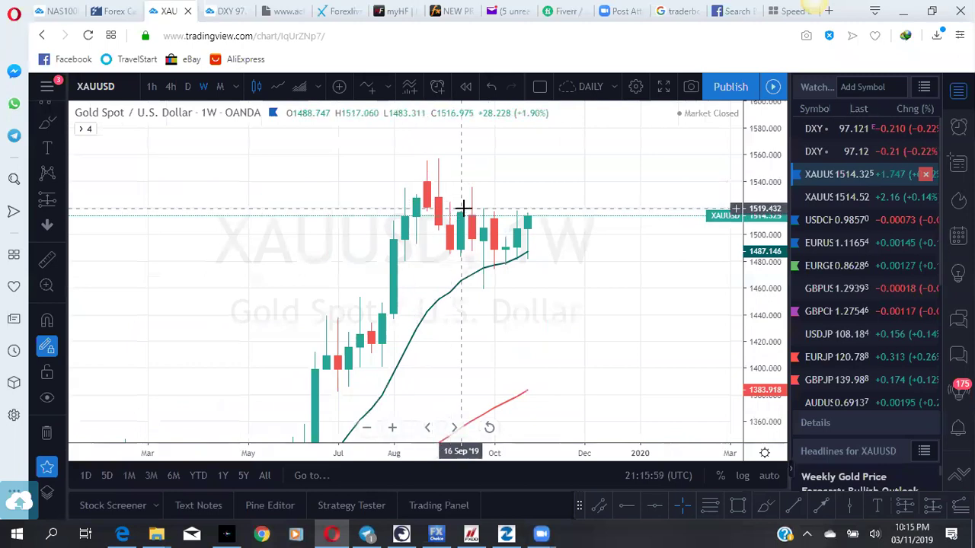
# Draw a horizontal ray at 1518.897 from the 23 September 2019 weekly candle and colour it red.
pyautogui.click(626, 507)
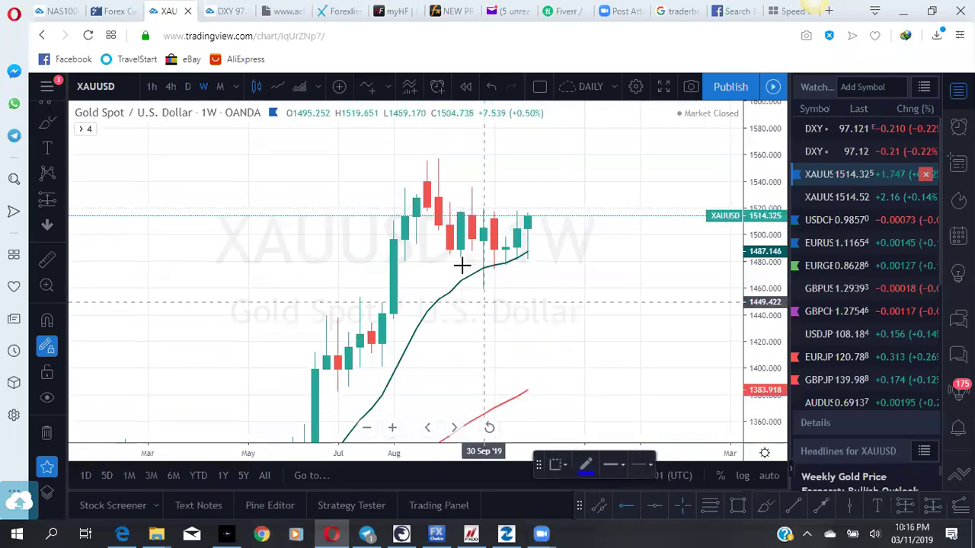
pyautogui.click(472, 208)
pyautogui.click(586, 465)
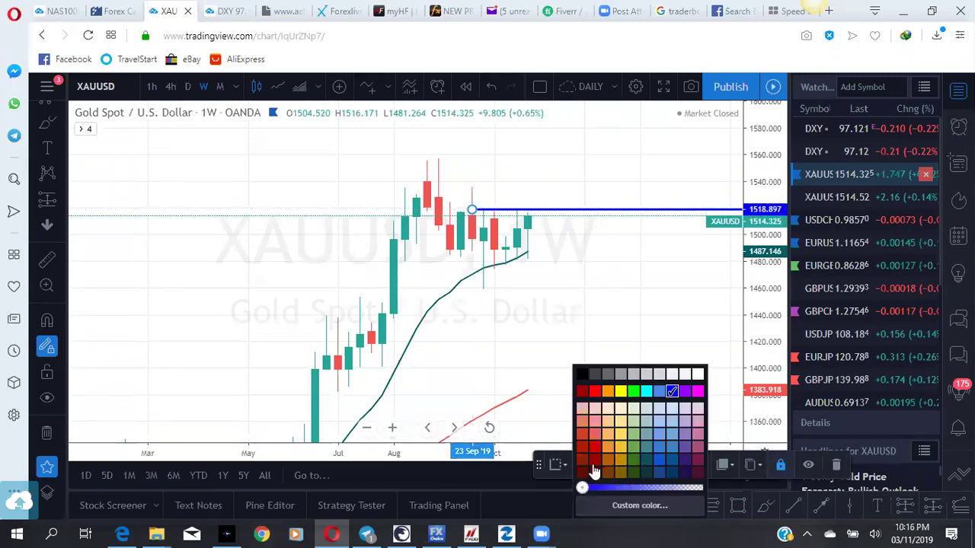
pyautogui.click(595, 393)
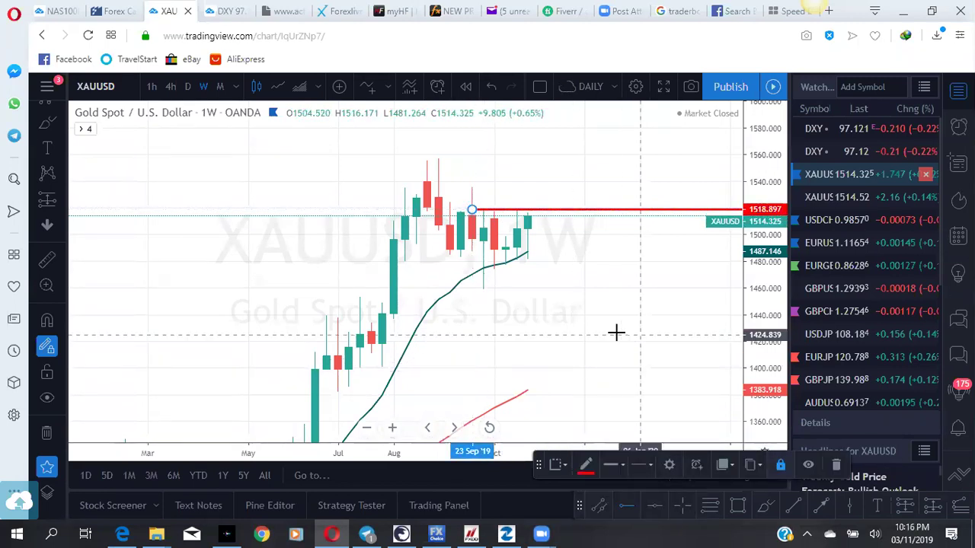
pyautogui.click(639, 336)
pyautogui.click(835, 466)
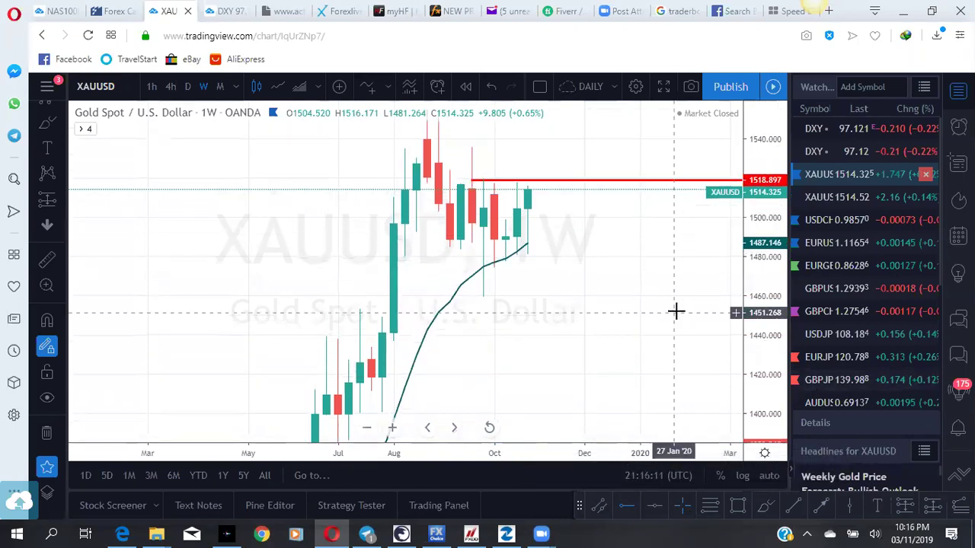
# Move the red horizontal ray to 1519.675, starting at the 16 September 2019 weekly candle.
pyautogui.moveTo(676, 311); pyautogui.dragTo(568, 394)
pyautogui.moveTo(747, 253); pyautogui.dragTo(746, 183)
pyautogui.scroll(3, 563, 327)
pyautogui.moveTo(385, 333); pyautogui.dragTo(486, 339)
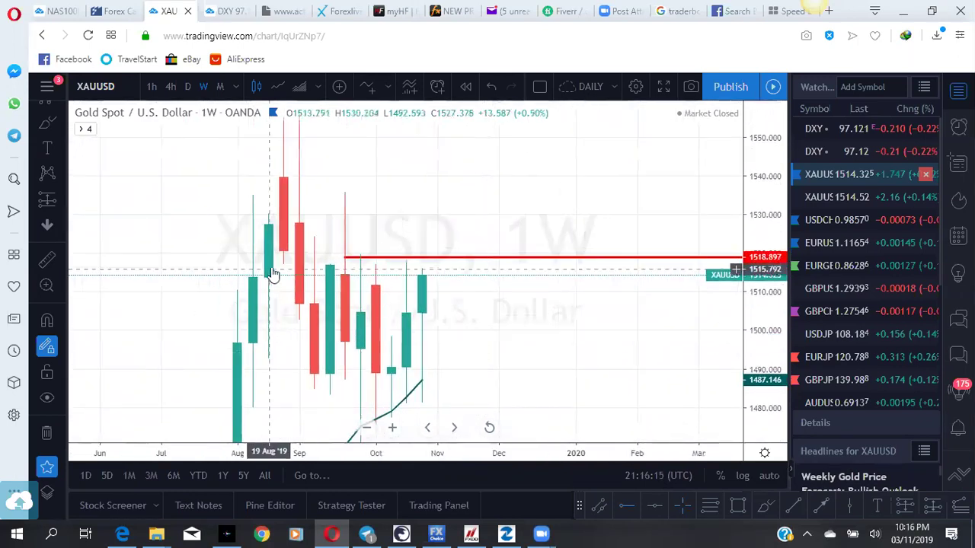
pyautogui.click(345, 258)
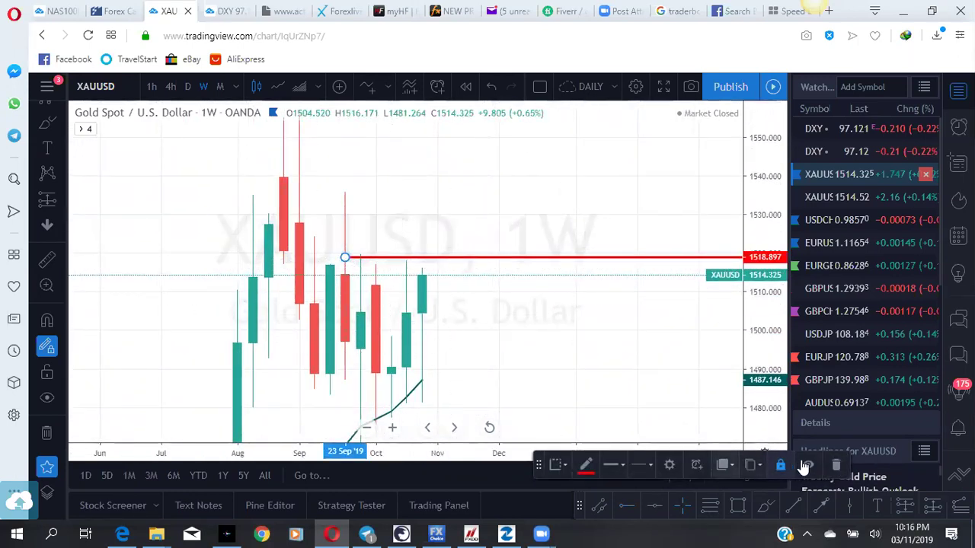
pyautogui.moveTo(345, 258); pyautogui.dragTo(330, 254)
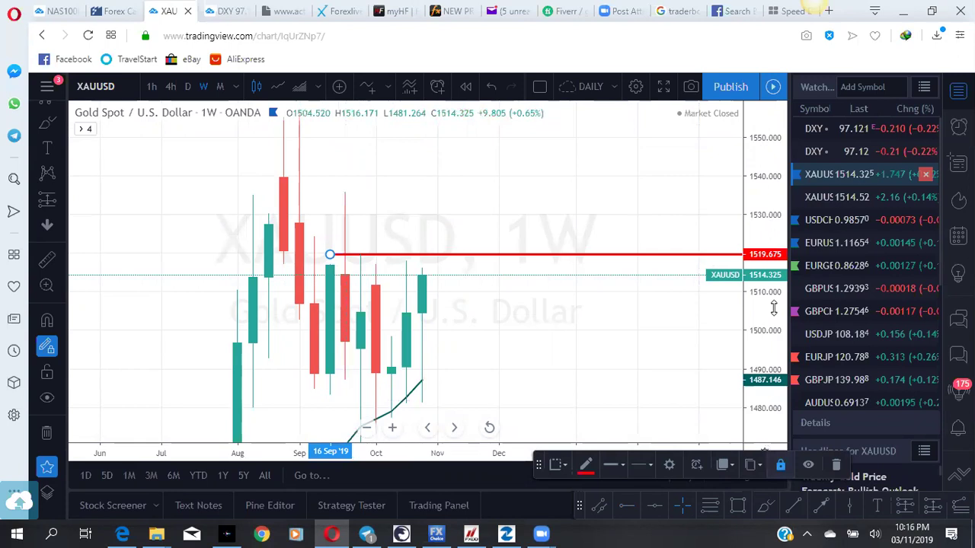
# Load XAUUSD in the ALEGNA 2 layout's four-hour chart and frame the projection arrows with the levels between 1478.900 and 1536.142.
pyautogui.scroll(-2, 561, 307)
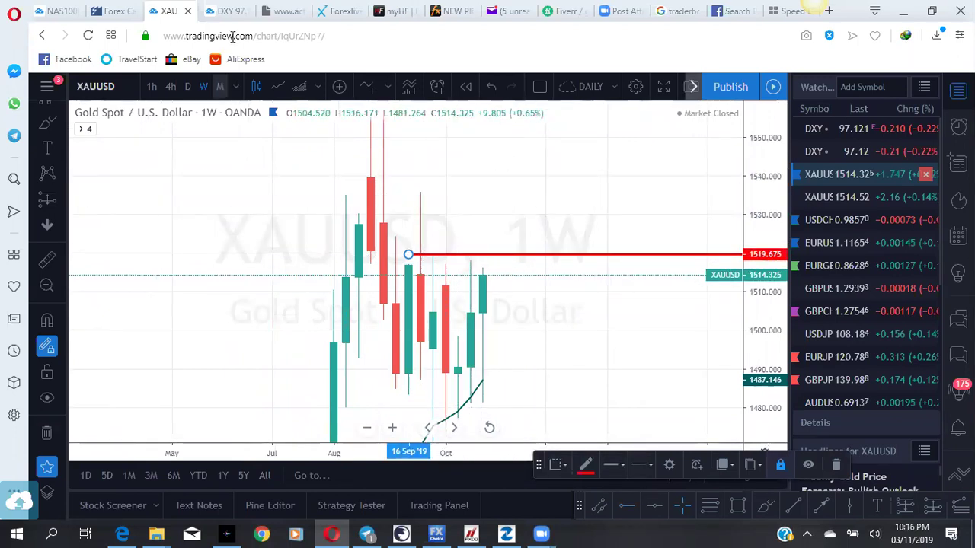
pyautogui.click(229, 11)
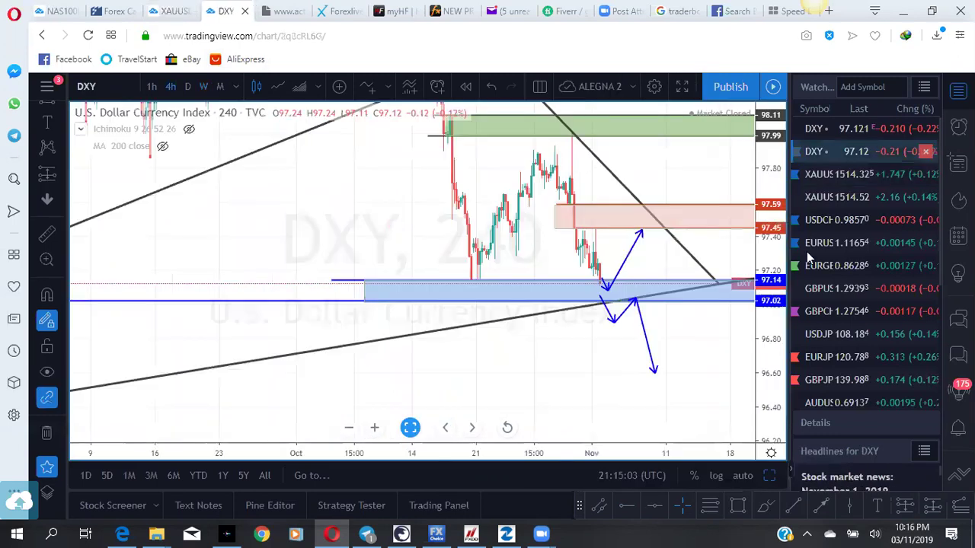
pyautogui.click(828, 180)
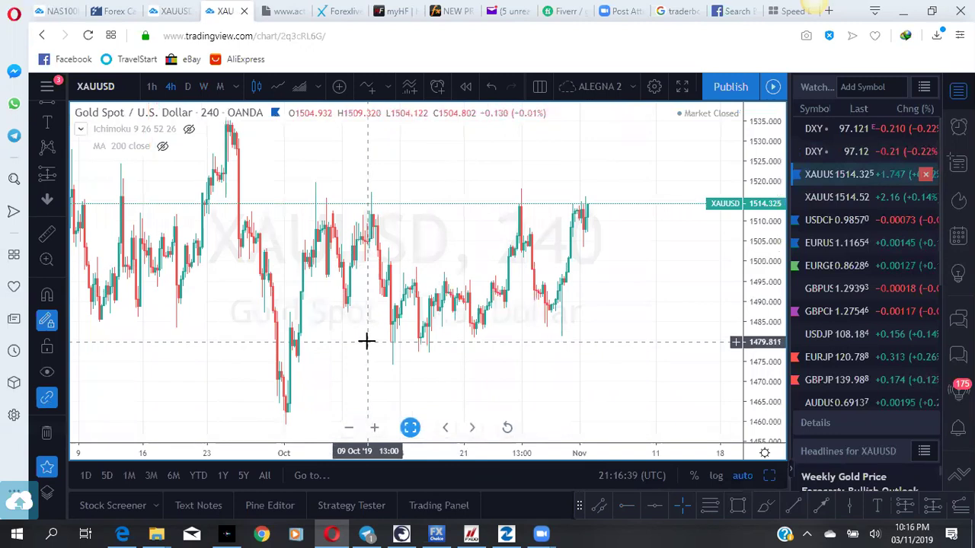
pyautogui.click(174, 10)
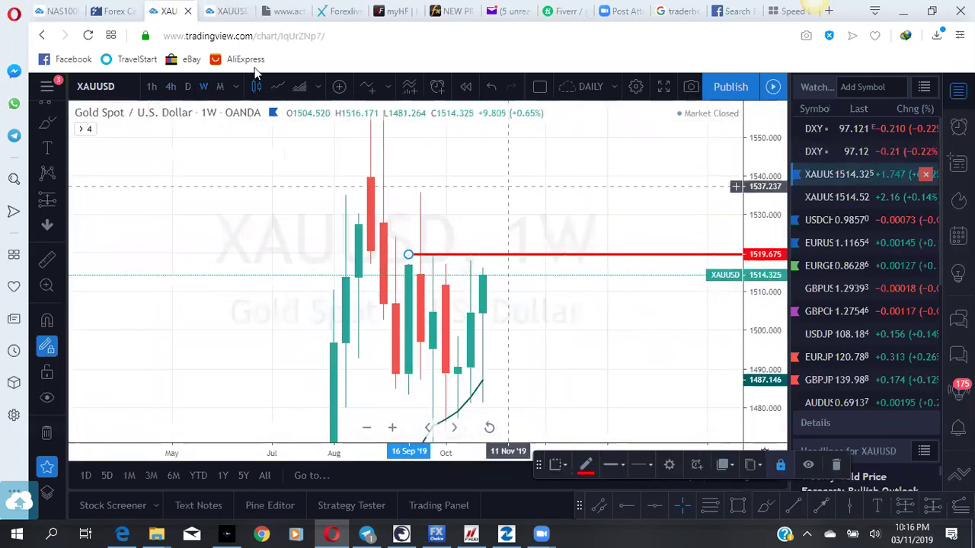
pyautogui.click(232, 13)
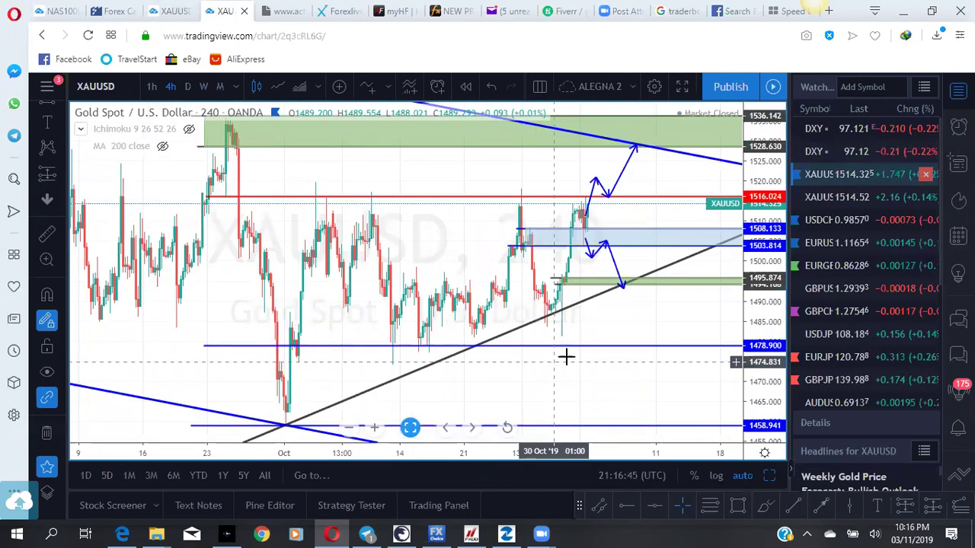
pyautogui.moveTo(761, 297); pyautogui.dragTo(733, 258)
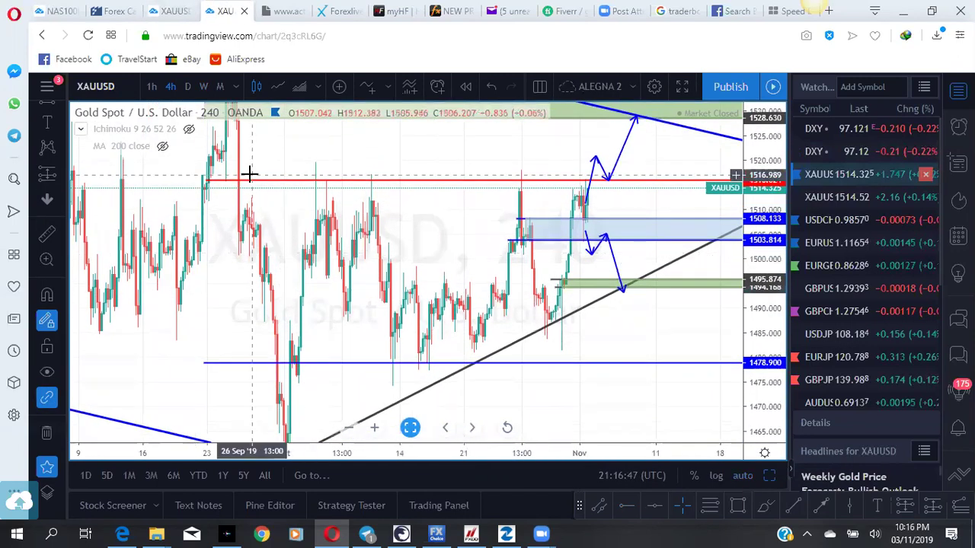
pyautogui.moveTo(300, 195); pyautogui.dragTo(311, 236)
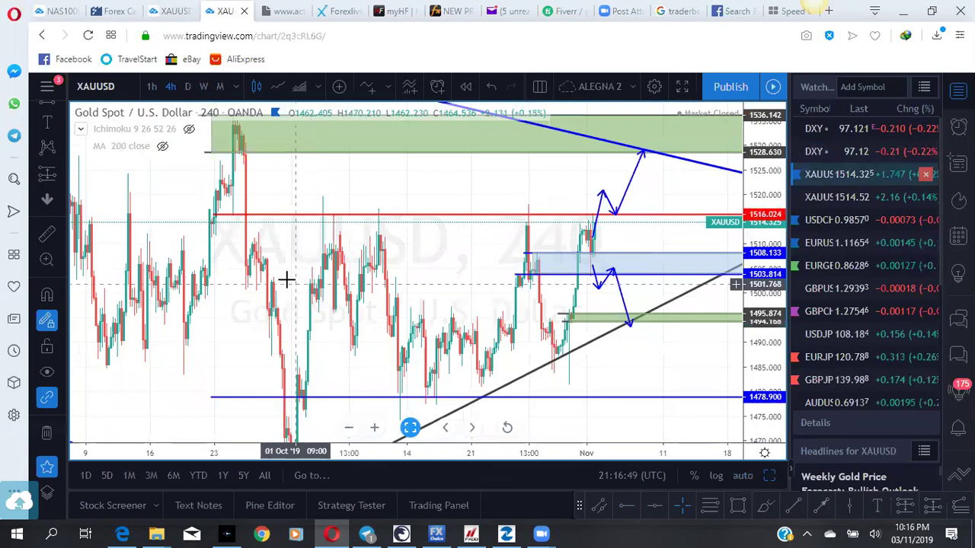
pyautogui.moveTo(361, 259); pyautogui.dragTo(358, 273)
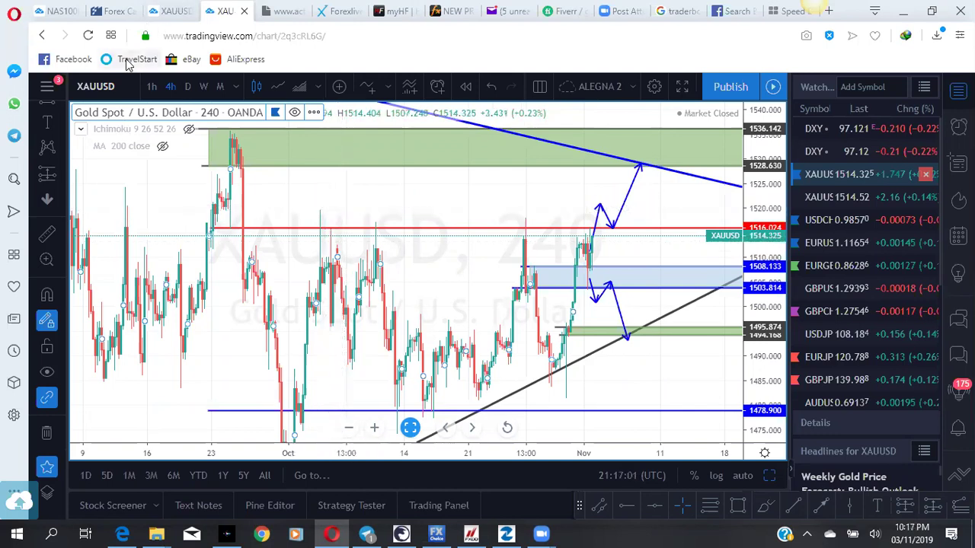
# Check the red weekly resistance and draw a matching red horizontal ray at 1519.743 from 24 September 2019 on the four-hour XAUUSD chart.
pyautogui.click(175, 13)
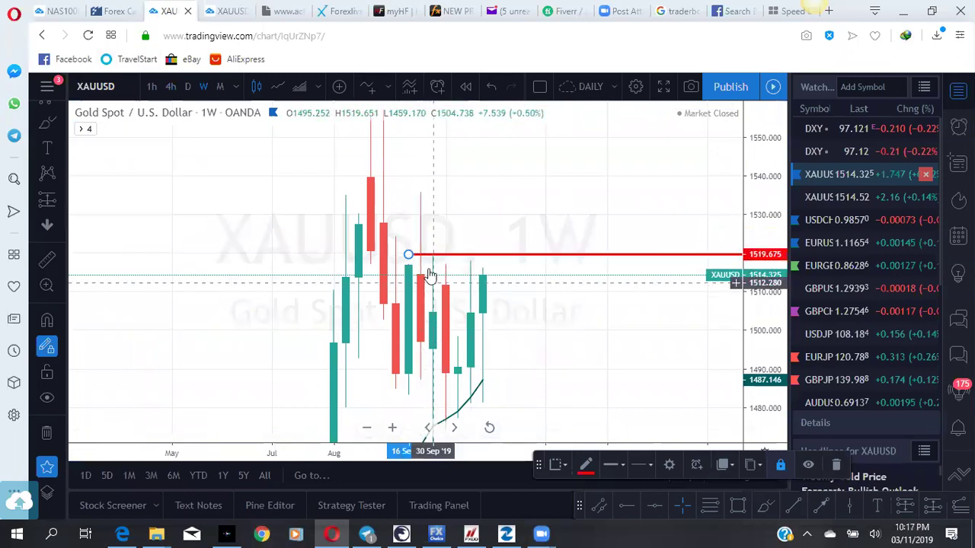
pyautogui.click(221, 14)
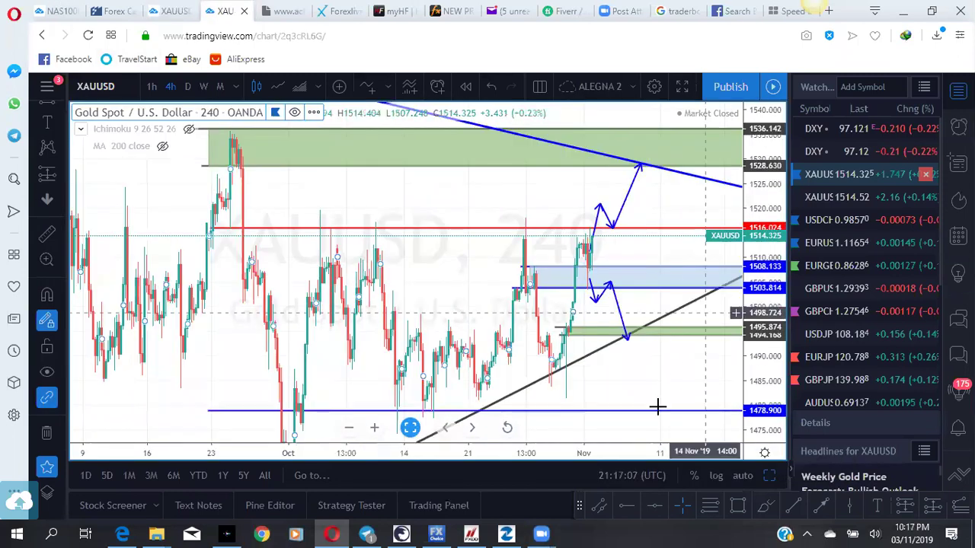
pyautogui.click(626, 508)
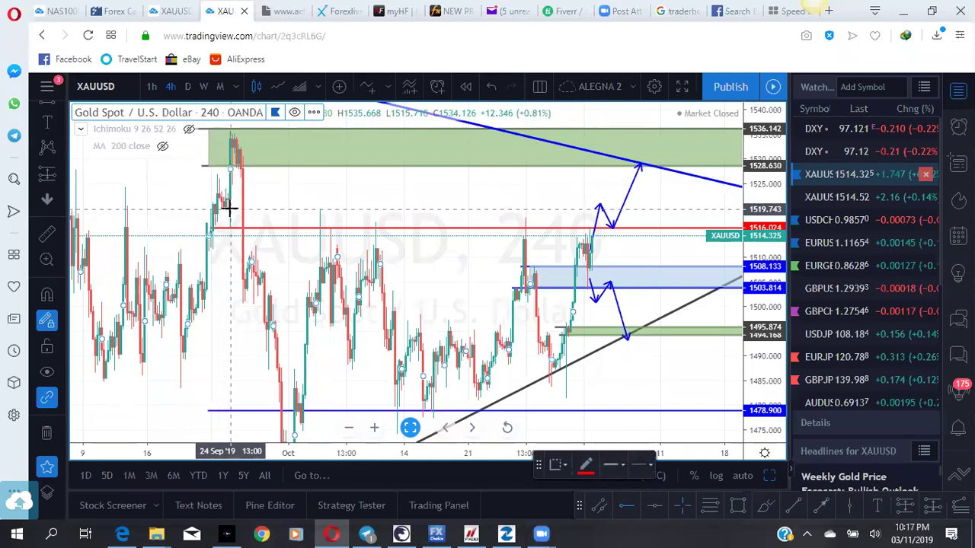
pyautogui.click(229, 207)
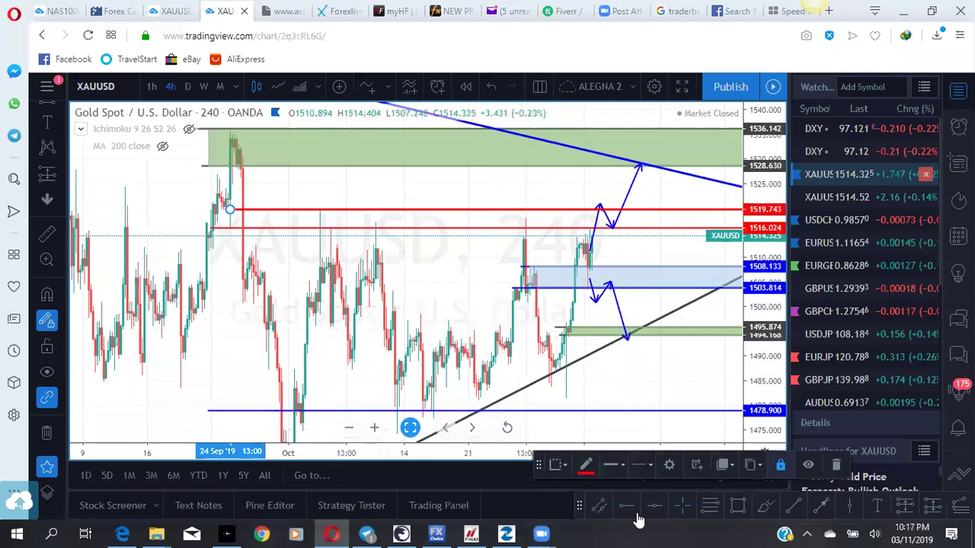
pyautogui.click(684, 508)
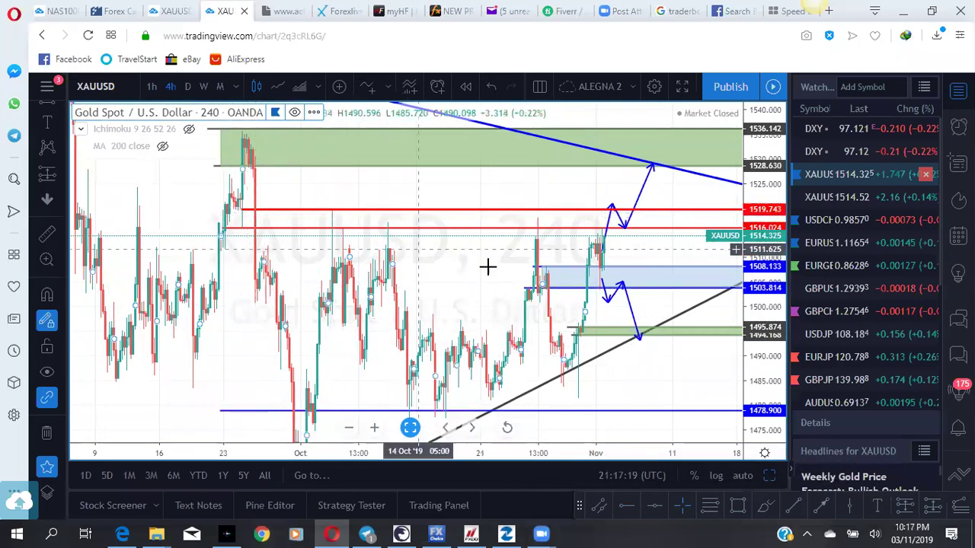
# Examine both XAUUSD projection arrows around the red resistance lines on the four-hour chart and frame the descending channel on the daily chart.
pyautogui.moveTo(474, 281); pyautogui.dragTo(450, 285)
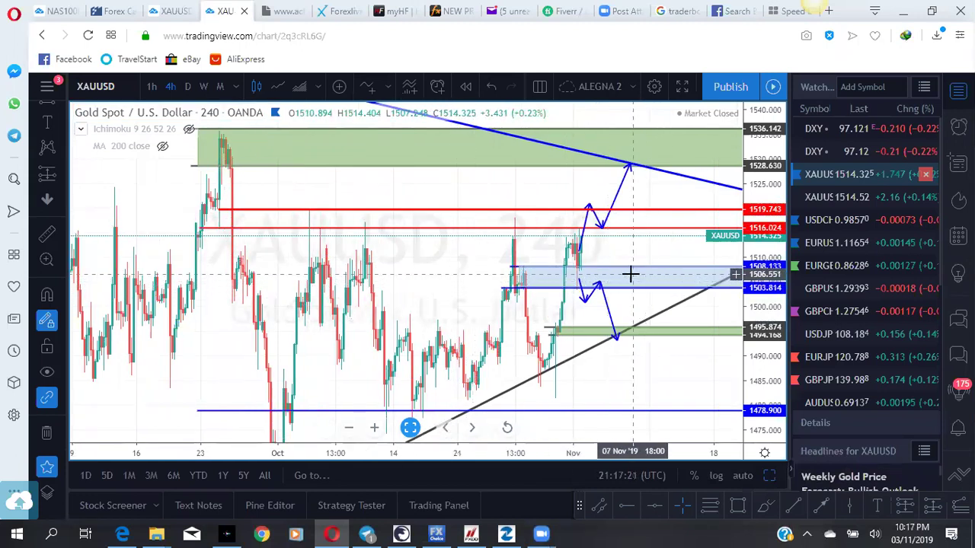
pyautogui.scroll(2, 626, 272)
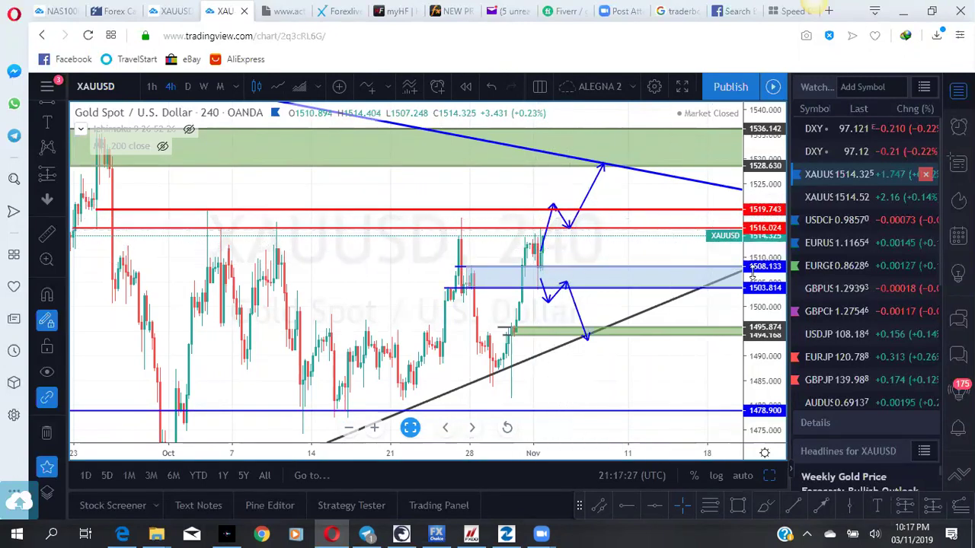
pyautogui.moveTo(767, 274); pyautogui.dragTo(766, 258)
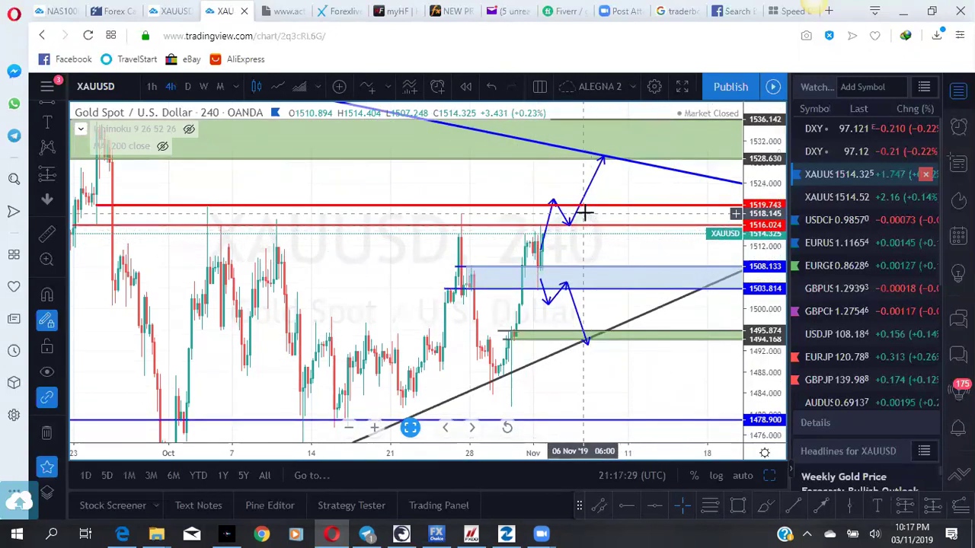
pyautogui.moveTo(620, 183); pyautogui.dragTo(659, 244)
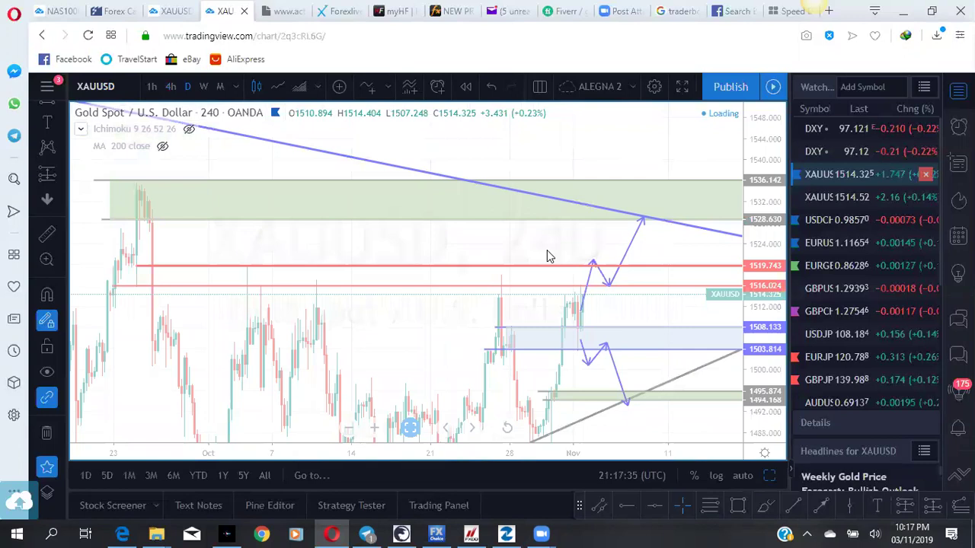
pyautogui.moveTo(758, 251); pyautogui.dragTo(758, 335)
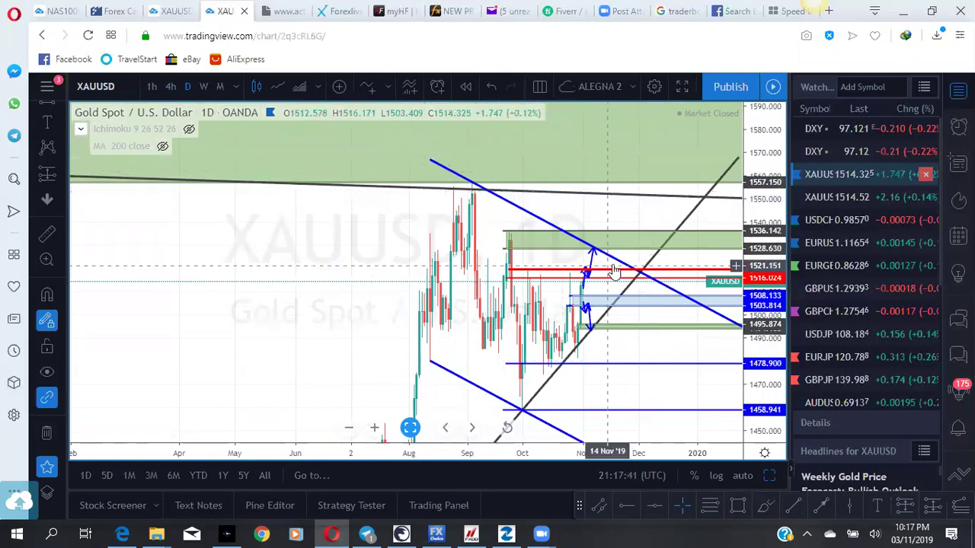
# Return XAUUSD to the four-hour chart and examine both projection arrows from the 1528.630 zone down to the 1494.168–1495.874 zone.
pyautogui.click(171, 87)
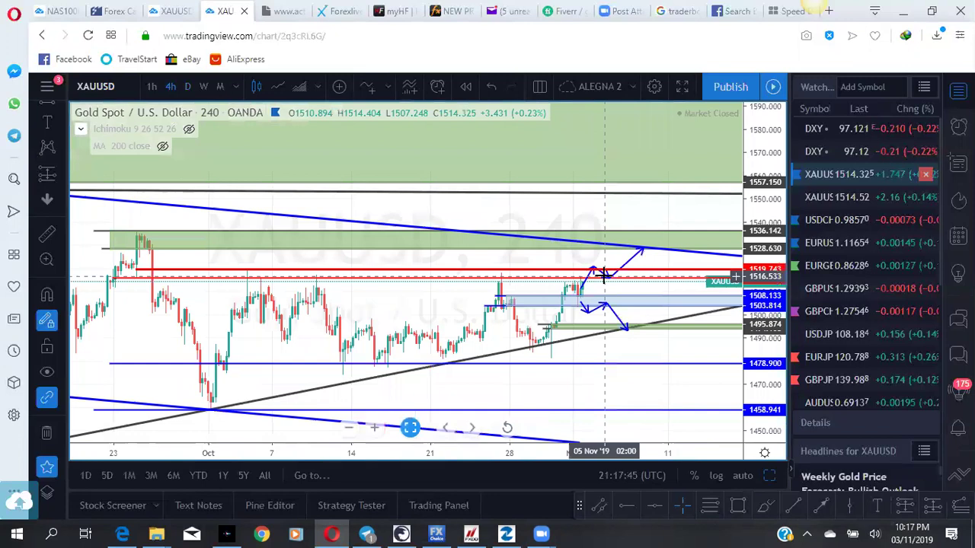
pyautogui.moveTo(764, 343); pyautogui.dragTo(762, 161)
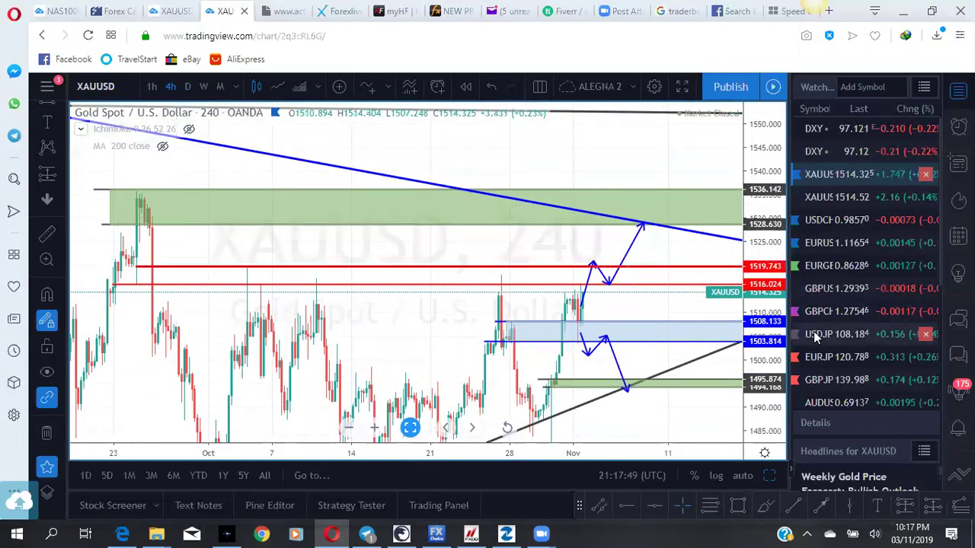
pyautogui.moveTo(771, 297); pyautogui.dragTo(764, 273)
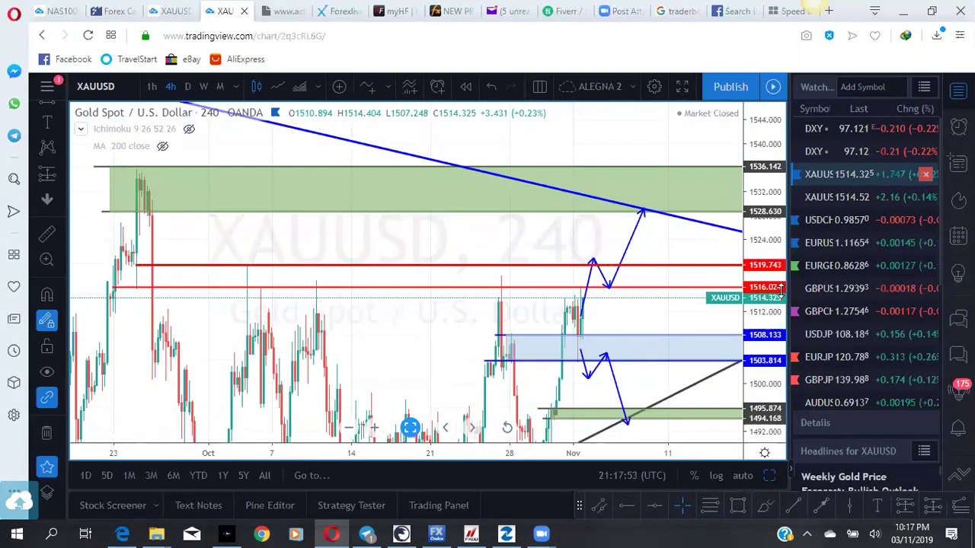
pyautogui.moveTo(631, 320); pyautogui.dragTo(557, 286)
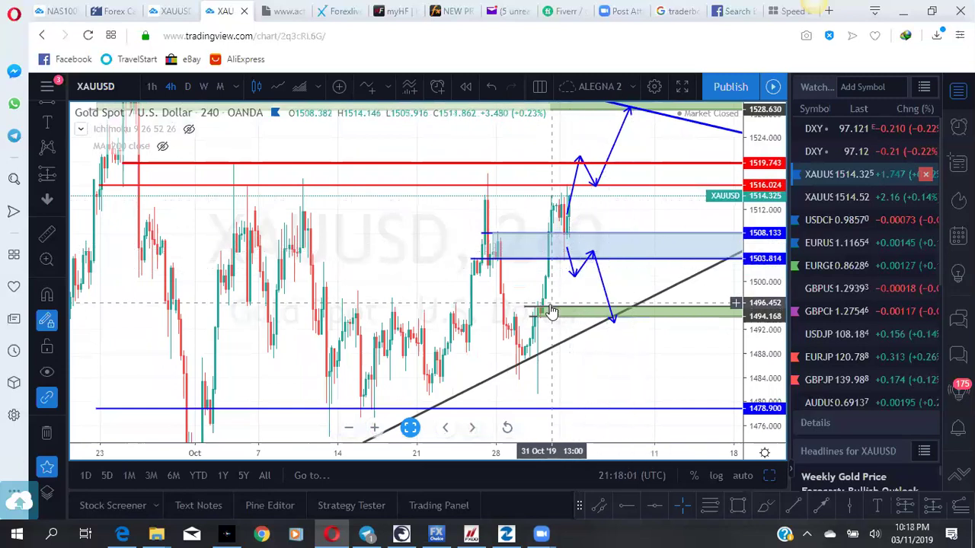
pyautogui.moveTo(552, 314); pyautogui.dragTo(520, 293)
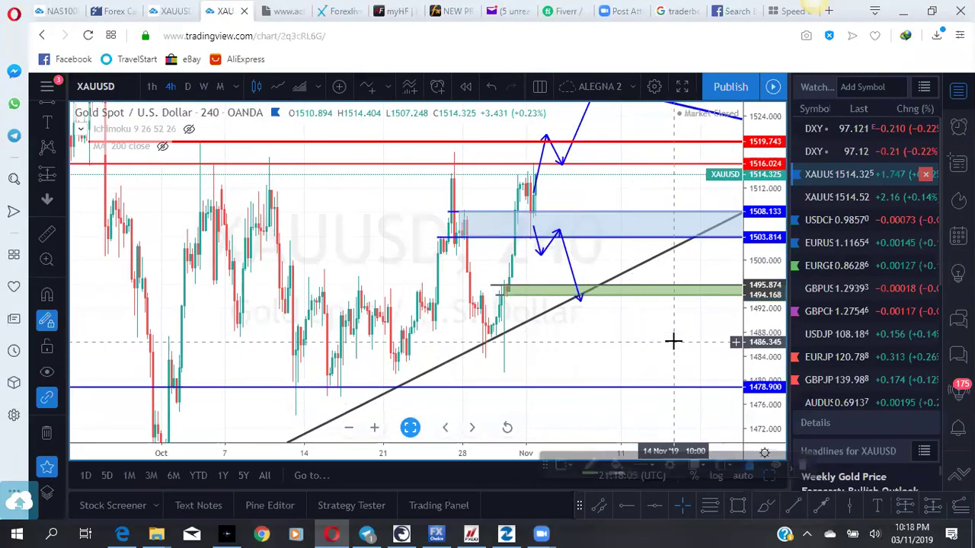
# Examine the black ascending trendline with the 1478.900 and 1458.941 supports on four-hour XAUUSD and reframe both projection arrows.
pyautogui.moveTo(660, 355)
pyautogui.mouseDown()
pyautogui.moveTo(652, 235)
pyautogui.moveTo(652, 265)
pyautogui.mouseUp()
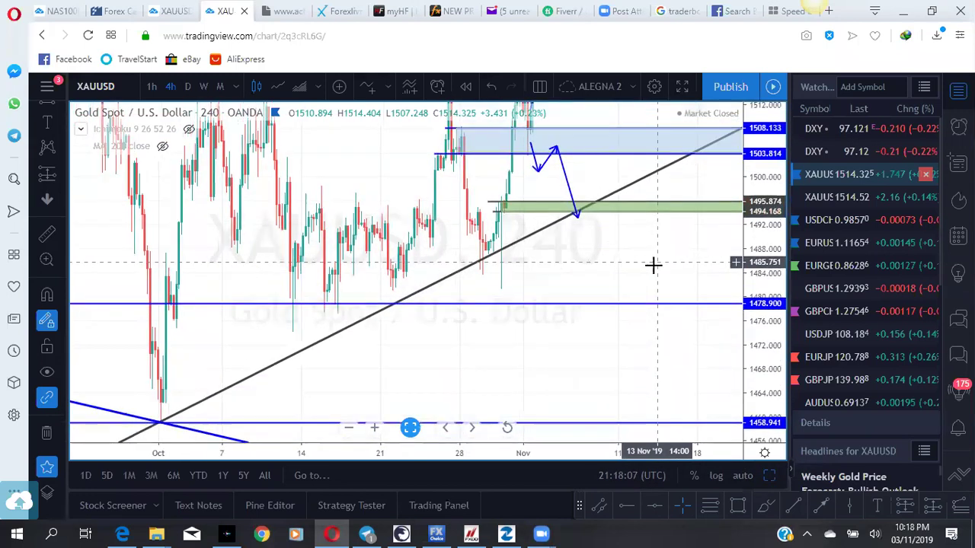
pyautogui.scroll(-5, 726, 184)
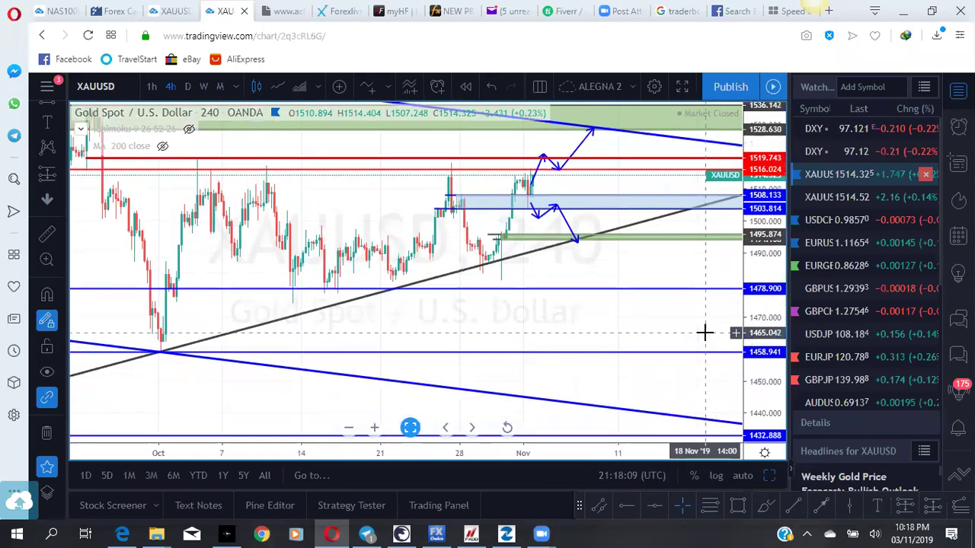
pyautogui.moveTo(596, 381); pyautogui.dragTo(707, 250)
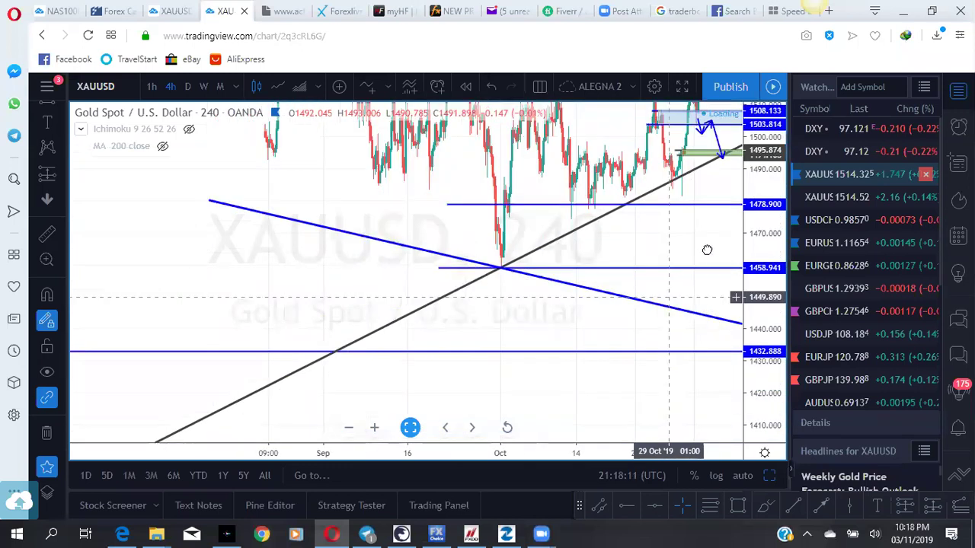
pyautogui.moveTo(720, 206)
pyautogui.mouseDown()
pyautogui.moveTo(705, 266)
pyautogui.moveTo(646, 309)
pyautogui.mouseUp()
pyautogui.moveTo(610, 240); pyautogui.dragTo(589, 264)
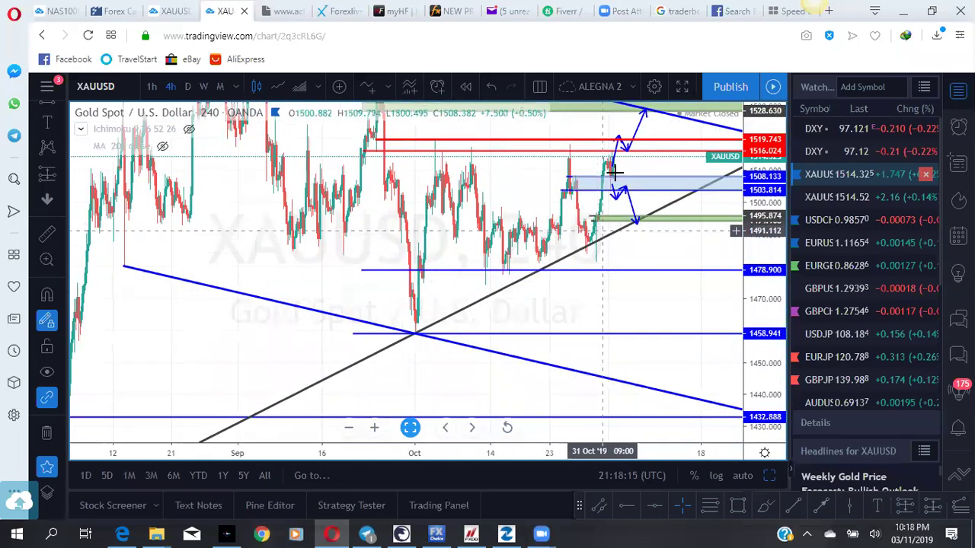
pyautogui.scroll(3, 738, 239)
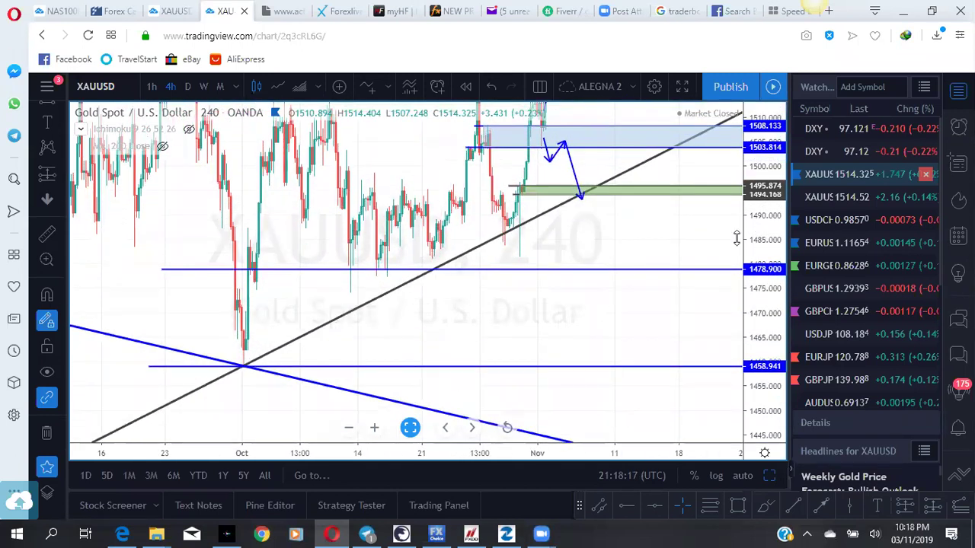
pyautogui.scroll(2, 715, 344)
pyautogui.moveTo(658, 308); pyautogui.dragTo(703, 337)
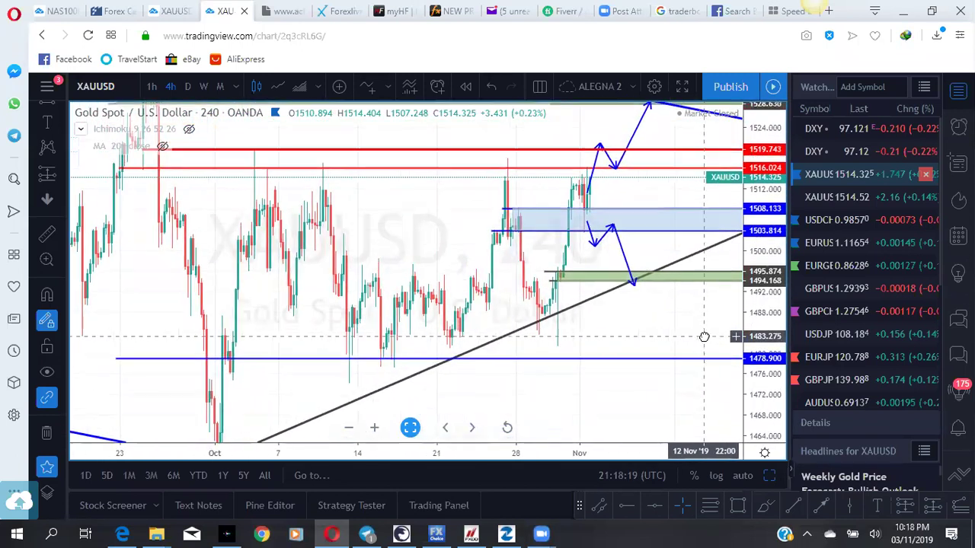
pyautogui.moveTo(249, 211); pyautogui.dragTo(259, 232)
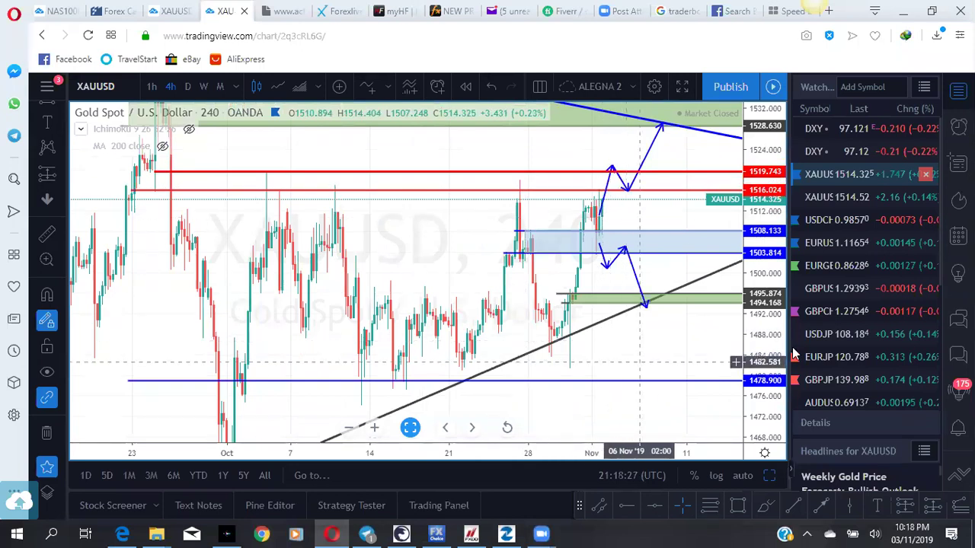
# Load USDCHF from the watchlist and frame its weekly levels between 0.98018 and 0.99719 in the DAILY layout.
pyautogui.click(837, 219)
pyautogui.click(164, 15)
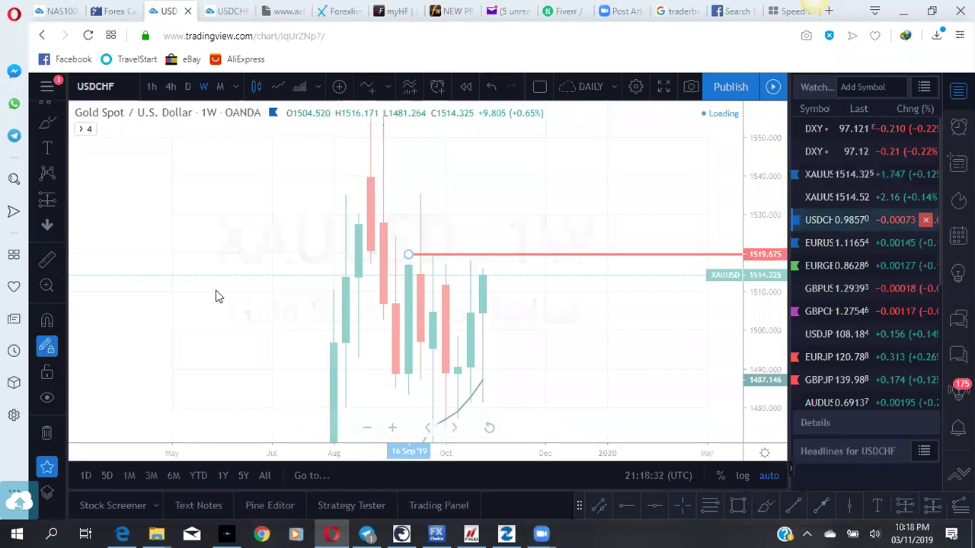
pyautogui.moveTo(750, 354); pyautogui.dragTo(761, 222)
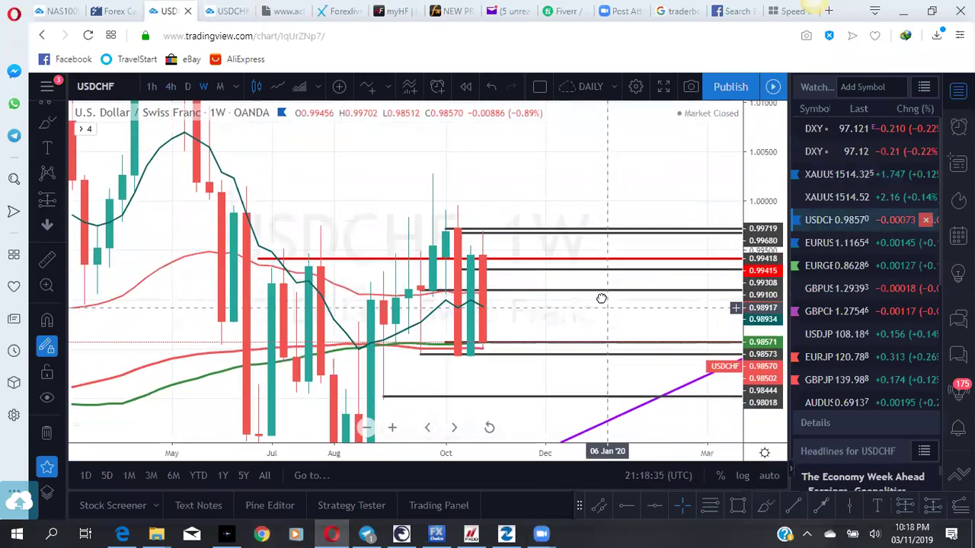
pyautogui.moveTo(602, 299); pyautogui.dragTo(601, 271)
pyautogui.moveTo(752, 360); pyautogui.dragTo(757, 298)
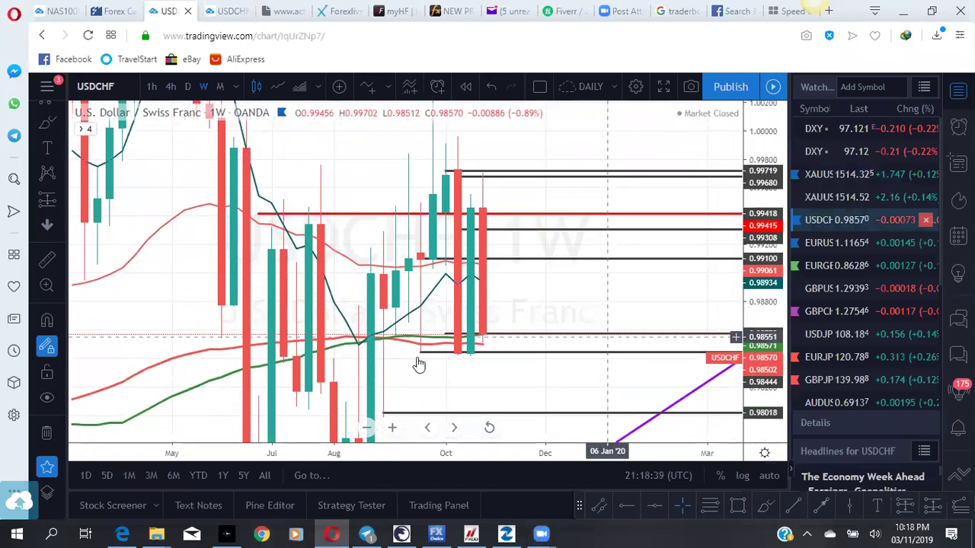
# Hide all drawings on the weekly USDCHF chart and examine the latest candles against the moving averages.
pyautogui.click(46, 398)
pyautogui.moveTo(756, 364); pyautogui.dragTo(750, 404)
pyautogui.scroll(-2, 719, 404)
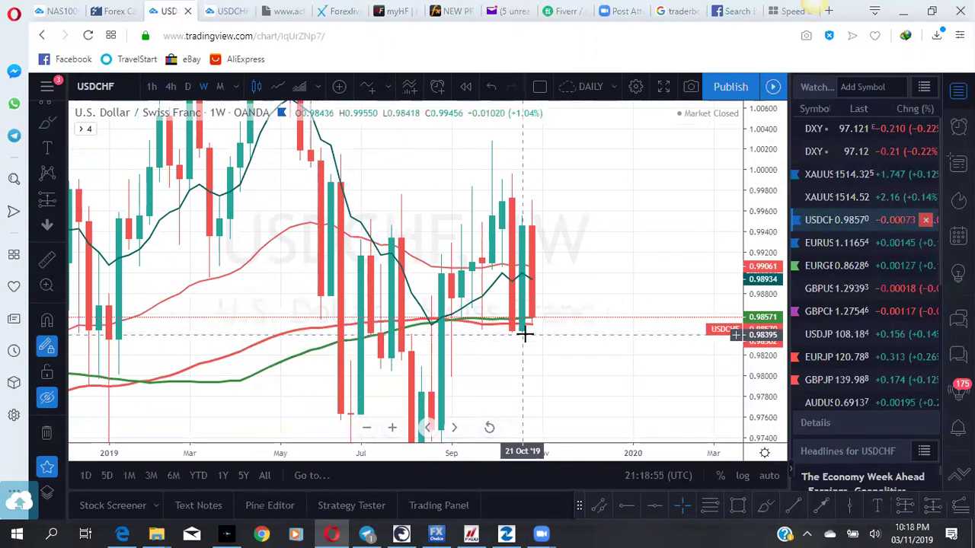
pyautogui.moveTo(748, 378); pyautogui.dragTo(726, 311)
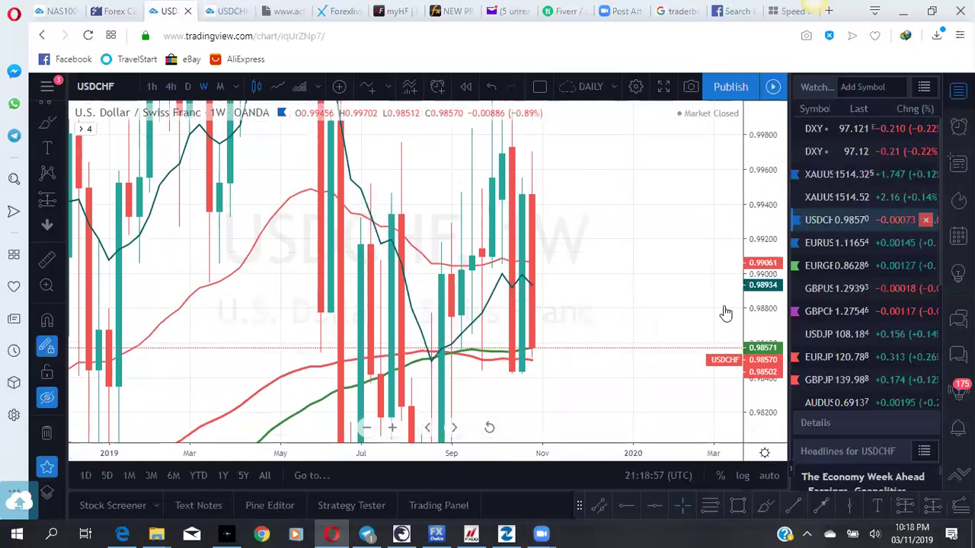
pyautogui.scroll(1, 684, 329)
pyautogui.scroll(1, 685, 328)
pyautogui.moveTo(645, 302); pyautogui.dragTo(660, 278)
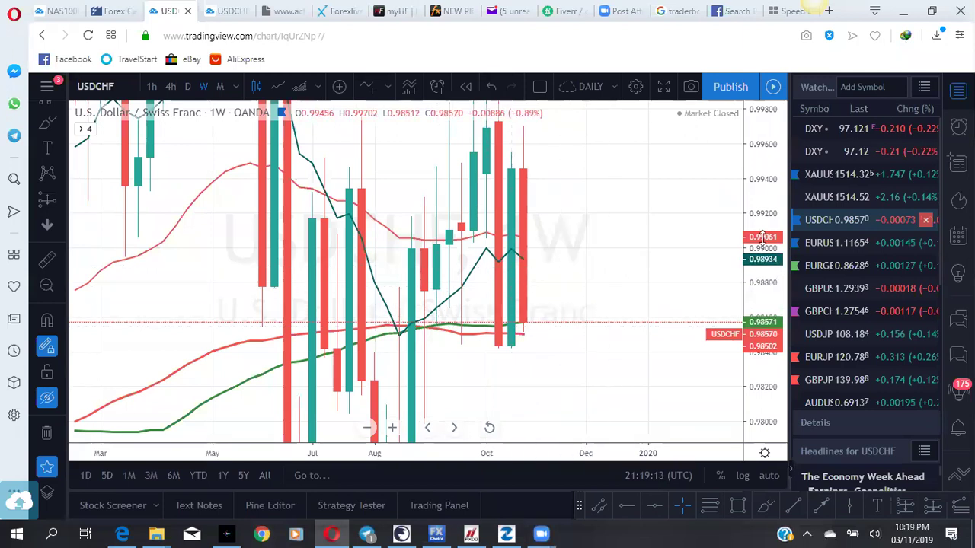
pyautogui.moveTo(761, 238); pyautogui.dragTo(761, 308)
pyautogui.scroll(-1, 571, 313)
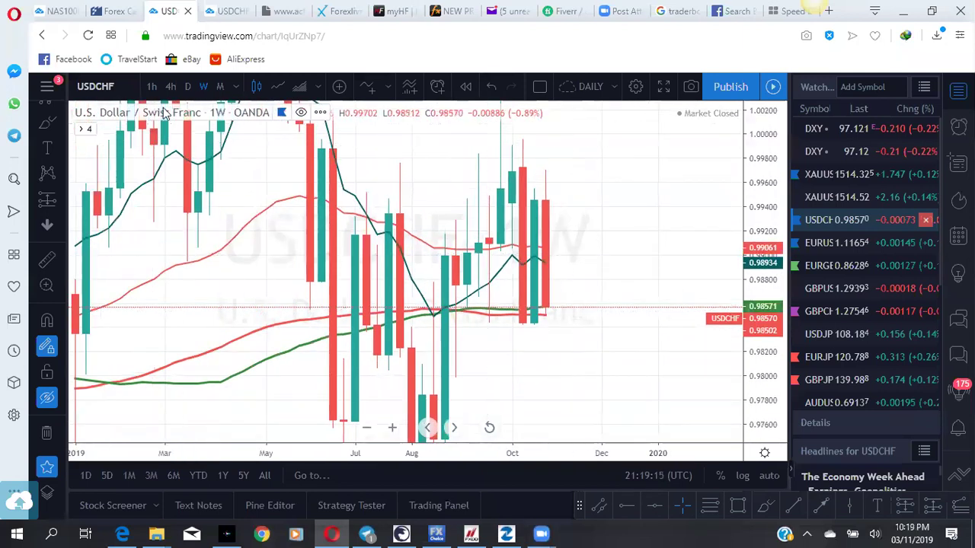
# Switch USDCHF to the daily chart and check the recent candles against the moving averages.
pyautogui.click(185, 86)
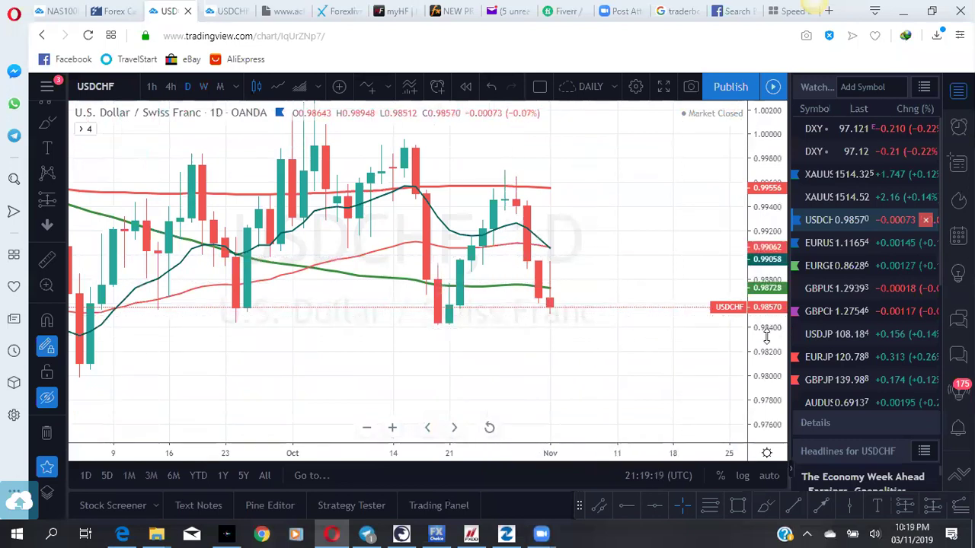
pyautogui.moveTo(766, 335); pyautogui.dragTo(766, 290)
pyautogui.scroll(1, 674, 331)
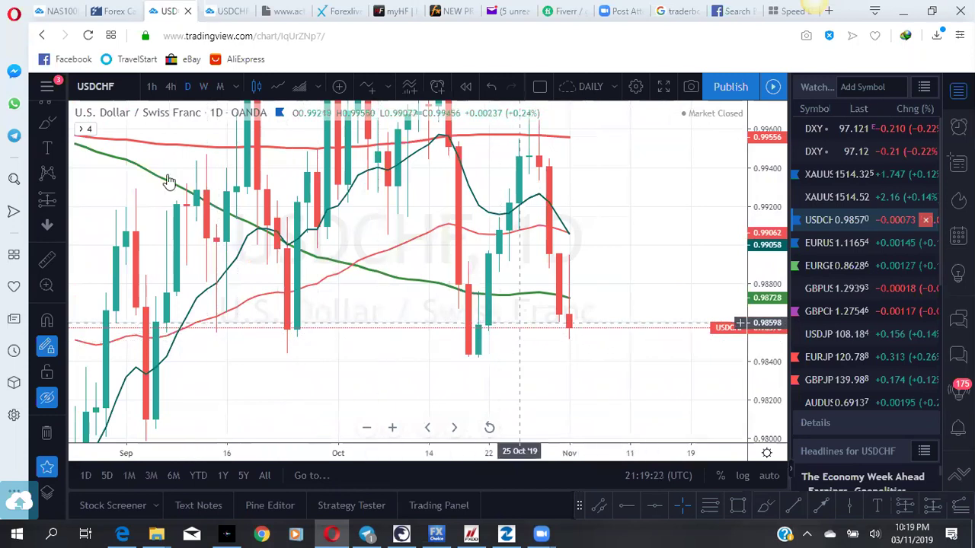
# Draw a red horizontal ray at 0.98502 from the 14 October 2019 candle on the weekly USDCHF chart.
pyautogui.click(203, 86)
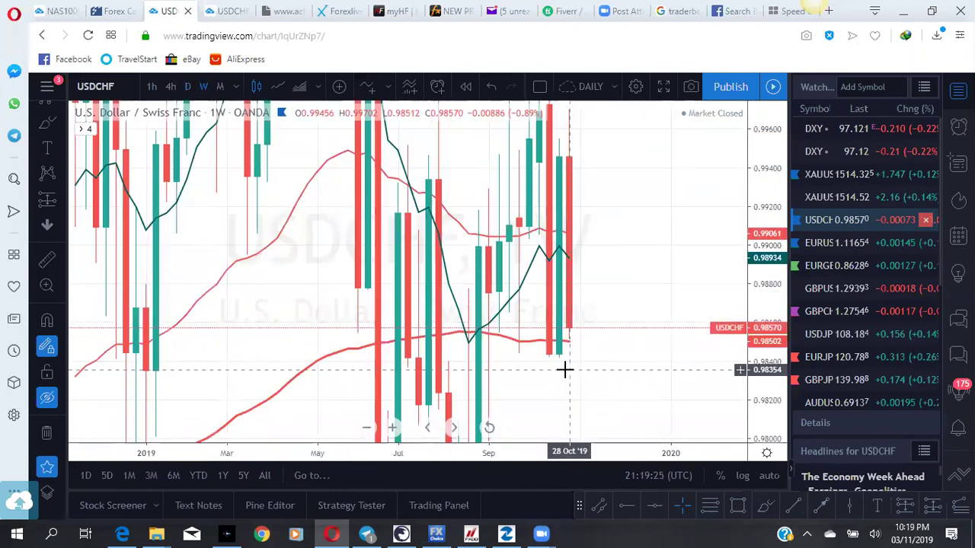
pyautogui.moveTo(766, 373); pyautogui.dragTo(752, 251)
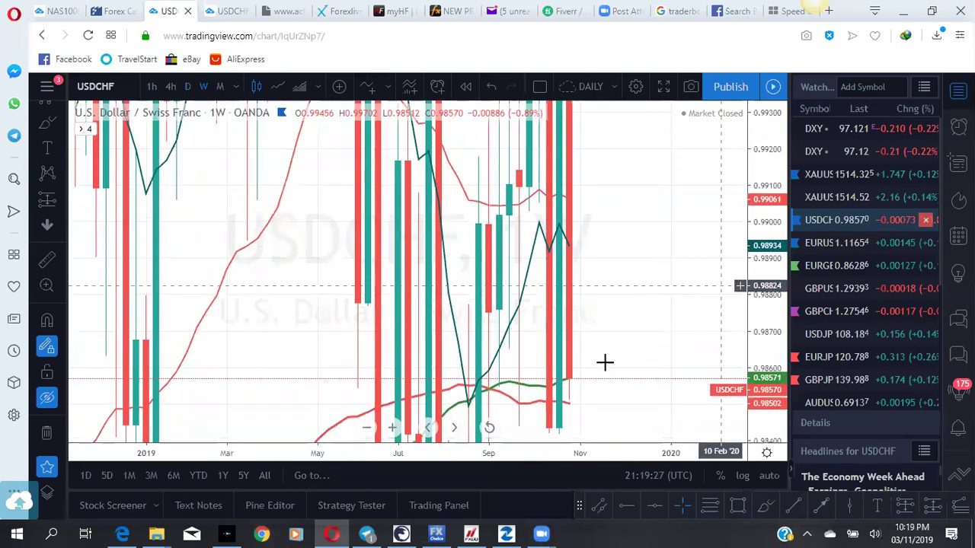
pyautogui.moveTo(605, 363); pyautogui.dragTo(601, 263)
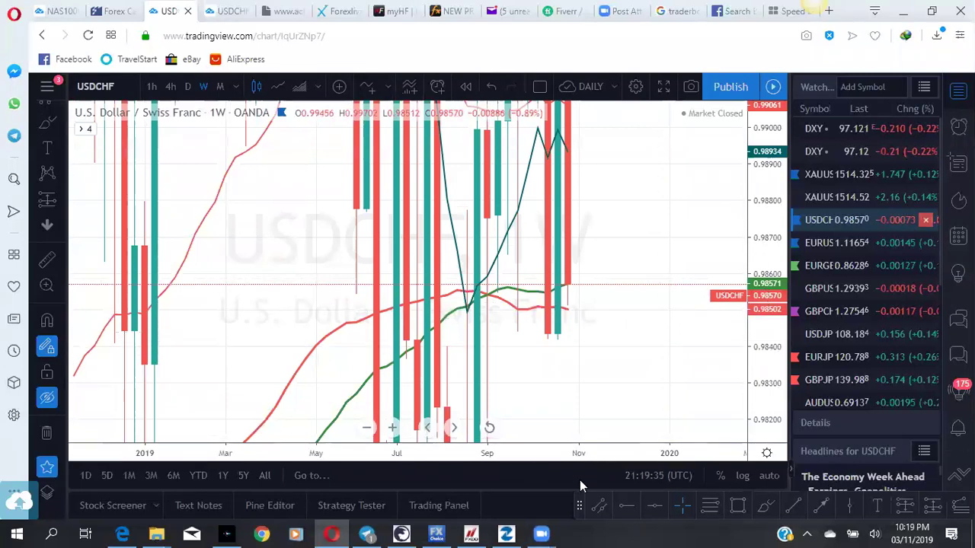
pyautogui.click(624, 507)
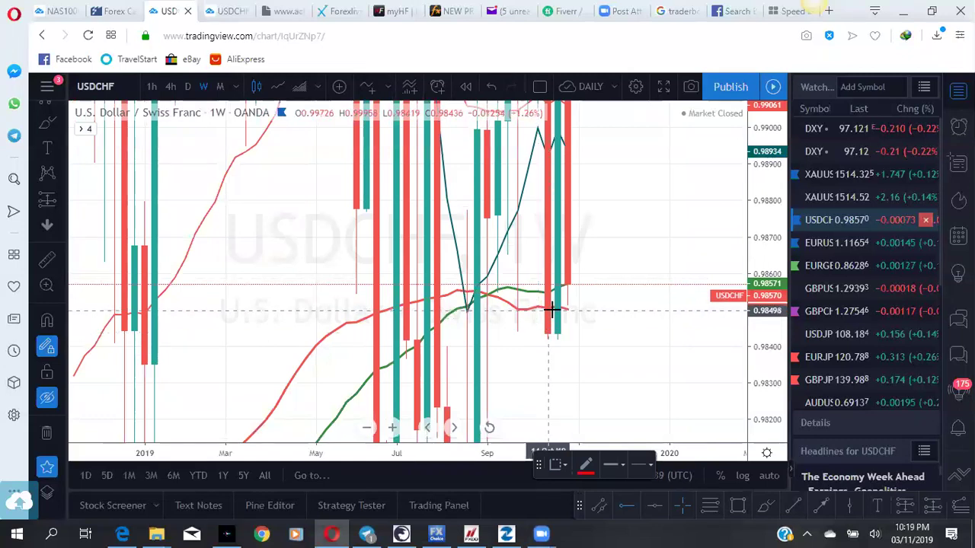
pyautogui.click(552, 308)
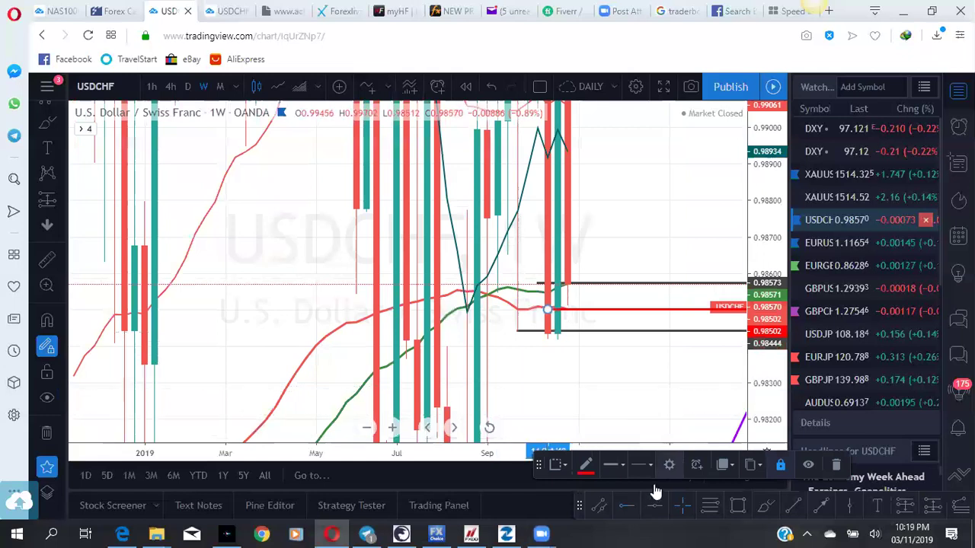
pyautogui.moveTo(629, 374); pyautogui.dragTo(579, 367)
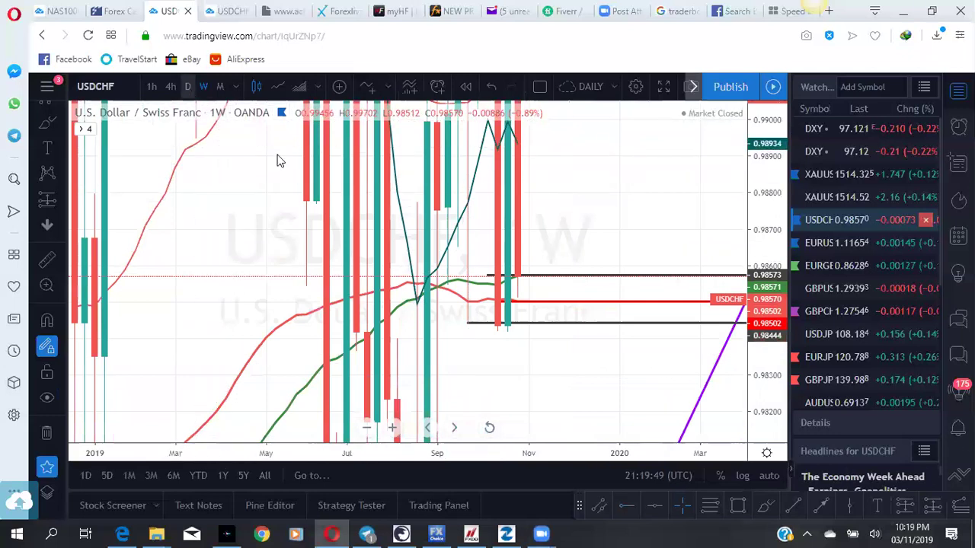
# Switch USDCHF to the daily chart and frame the 0.98502 red ray with the levels from 0.98444 to 0.99418.
pyautogui.write('D')
pyautogui.press('Return')
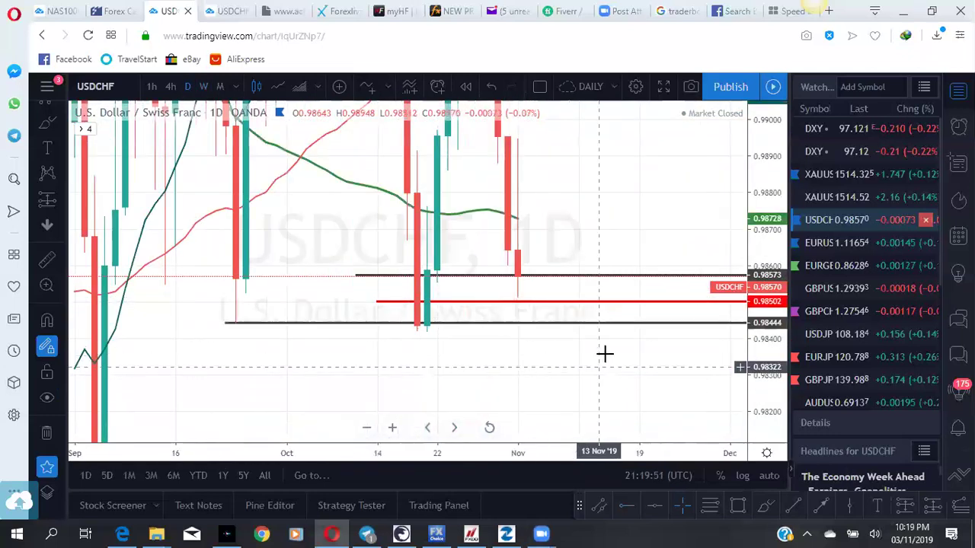
pyautogui.moveTo(777, 373); pyautogui.dragTo(668, 374)
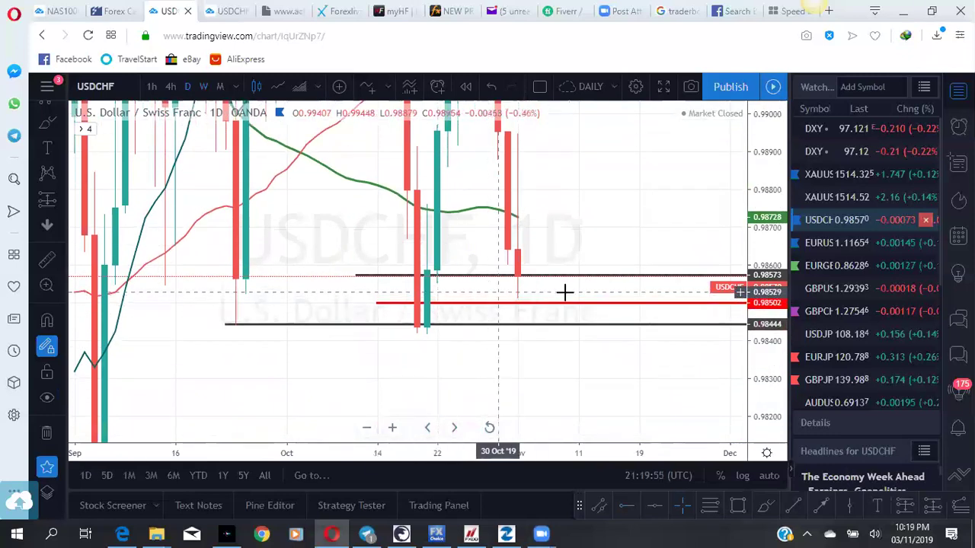
pyautogui.moveTo(765, 173); pyautogui.dragTo(765, 323)
pyautogui.moveTo(538, 284); pyautogui.dragTo(518, 333)
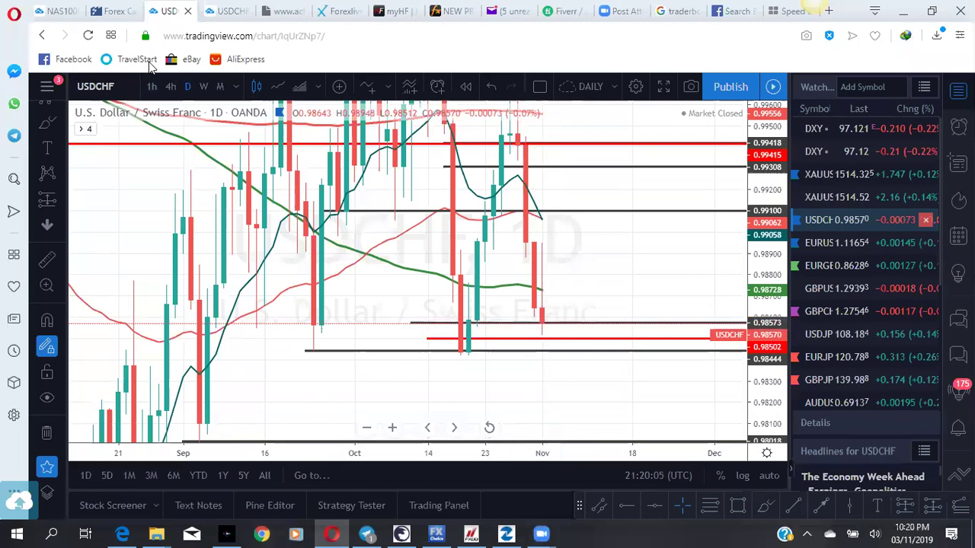
# Examine the USDCHF projection arrows between the 0.98439–0.98564 and 0.99196–0.99418 zones on the ALEGNA 2 layout's four-hour chart.
pyautogui.click(221, 13)
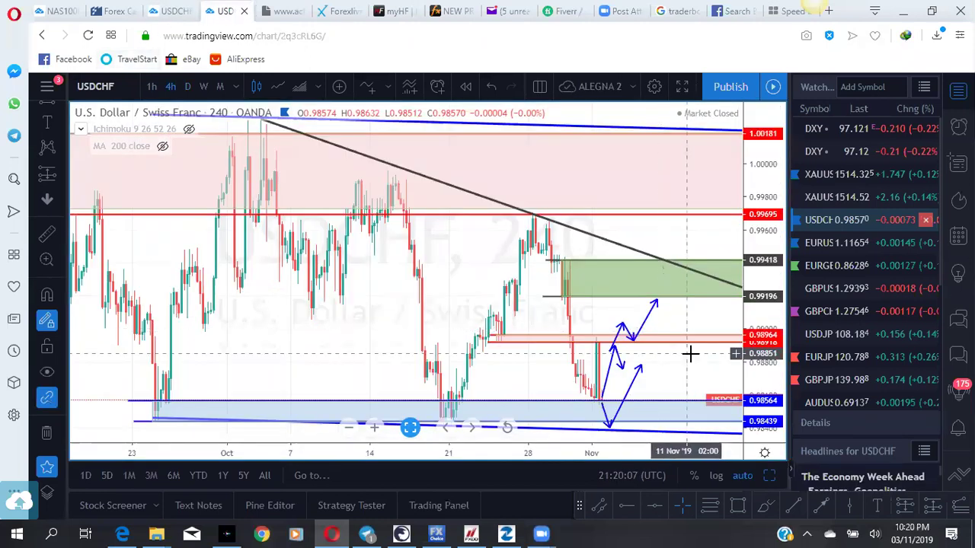
pyautogui.moveTo(763, 346); pyautogui.dragTo(764, 304)
pyautogui.moveTo(521, 392); pyautogui.dragTo(460, 217)
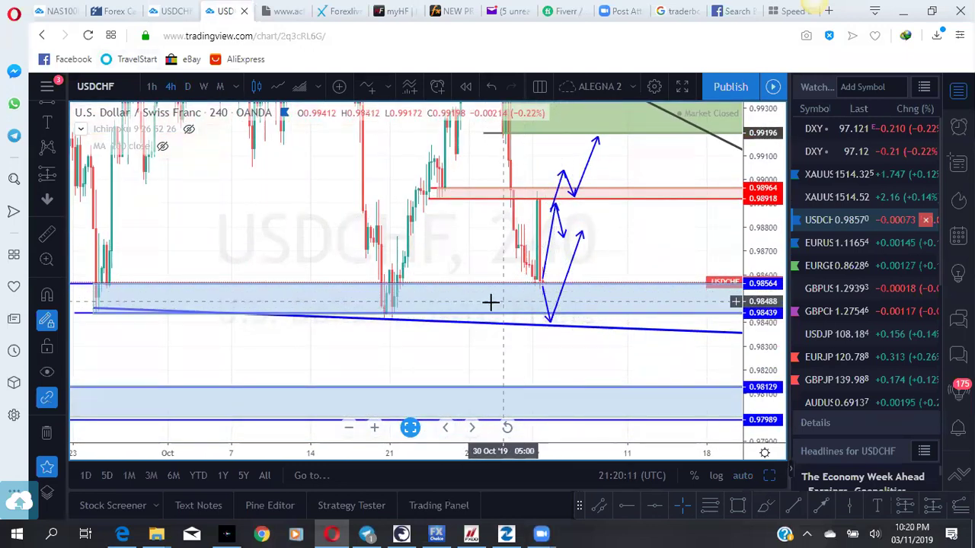
pyautogui.moveTo(763, 336); pyautogui.dragTo(770, 307)
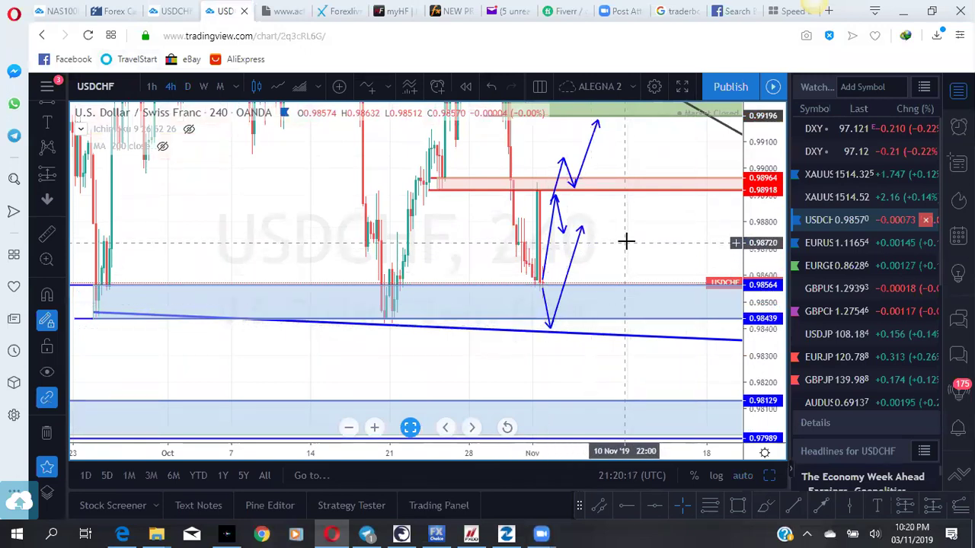
pyautogui.moveTo(624, 241); pyautogui.dragTo(617, 282)
pyautogui.moveTo(645, 251); pyautogui.dragTo(647, 313)
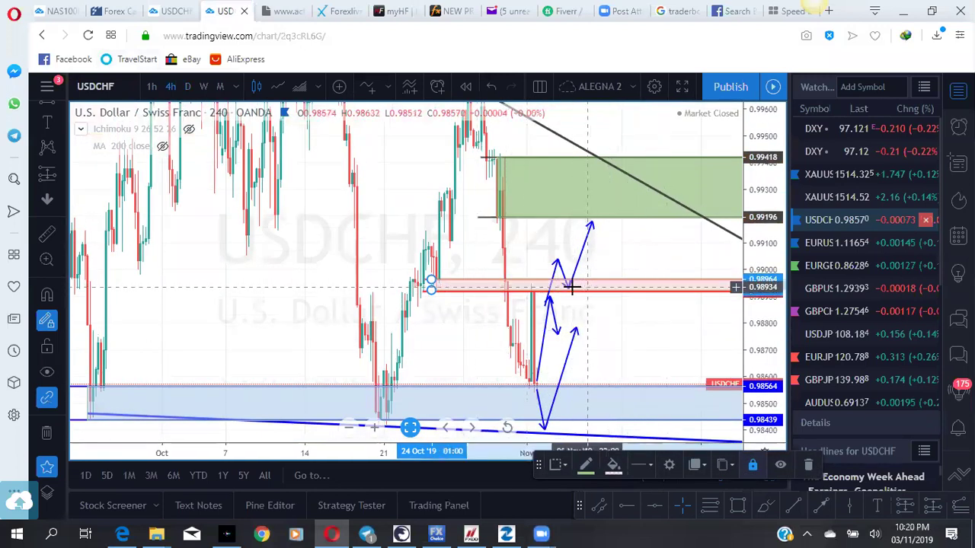
pyautogui.moveTo(544, 226); pyautogui.dragTo(535, 289)
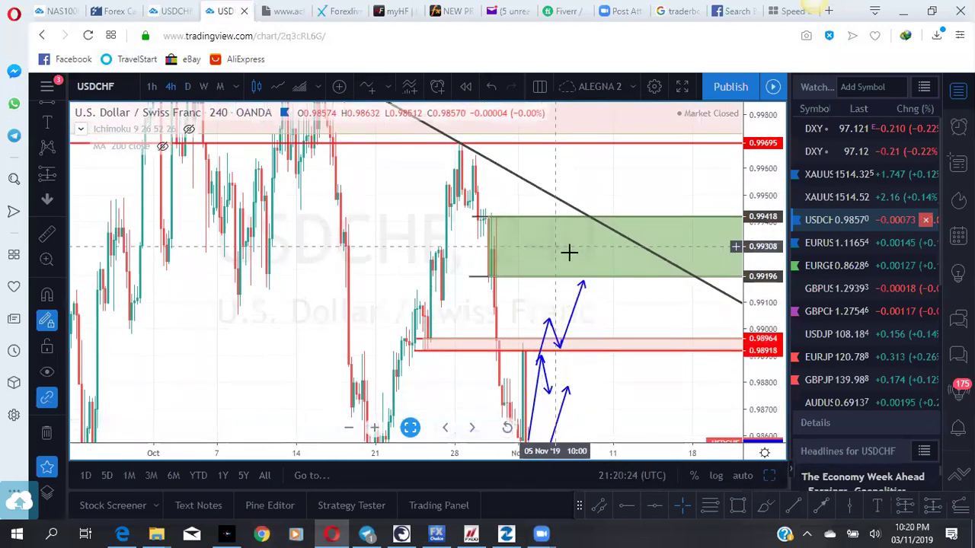
# Check USDCHF's recent daily candles against the horizontal levels from 0.98018 to 0.99719, and load EURUSD on the DAILY layout.
pyautogui.click(168, 11)
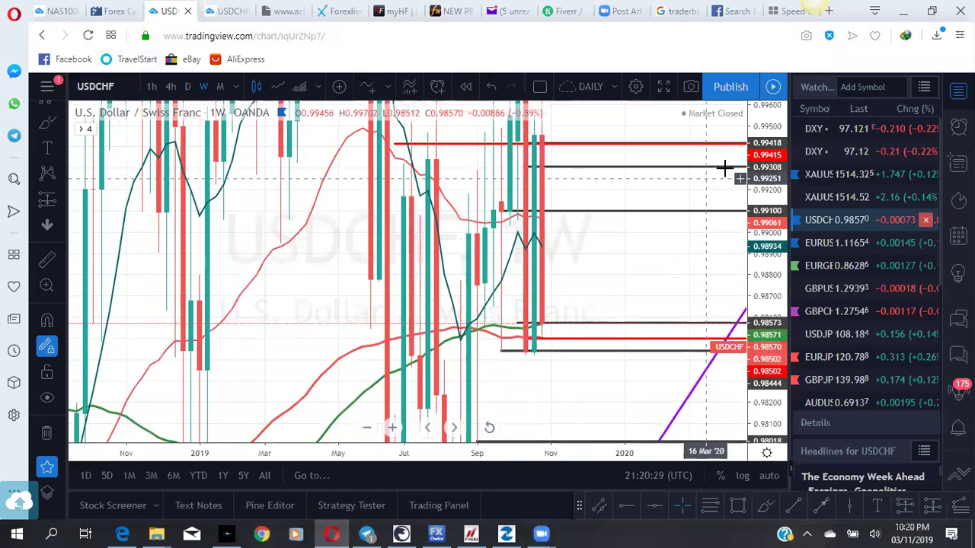
pyautogui.moveTo(760, 153); pyautogui.dragTo(761, 347)
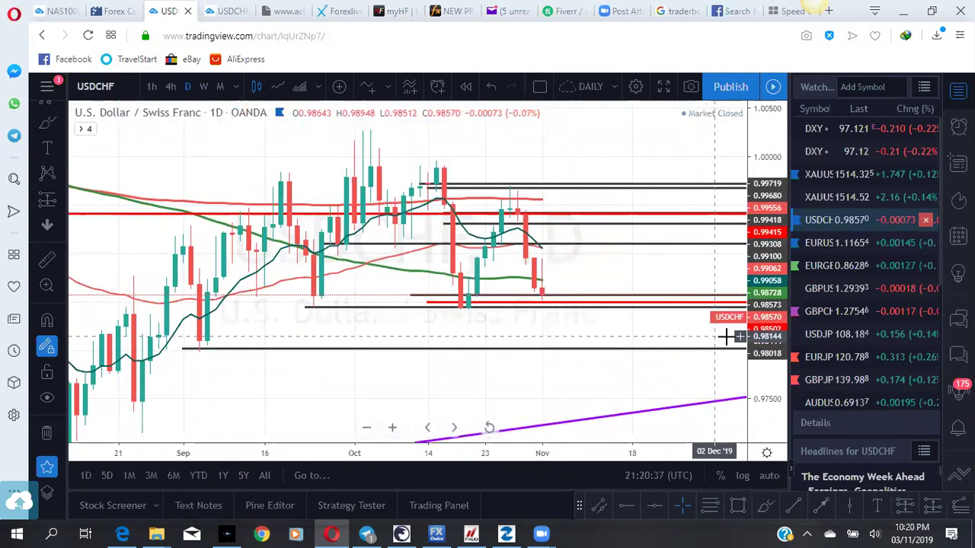
pyautogui.moveTo(753, 301); pyautogui.dragTo(723, 189)
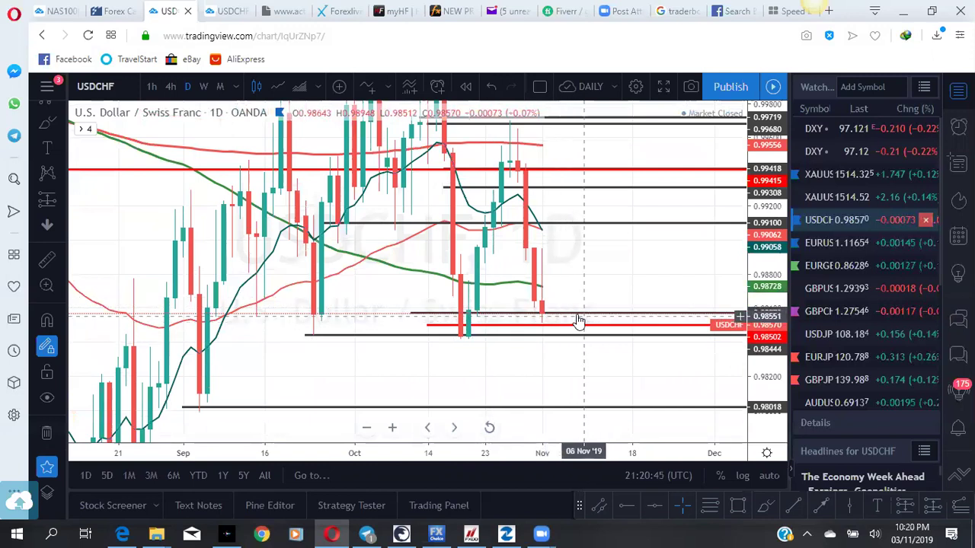
pyautogui.click(821, 242)
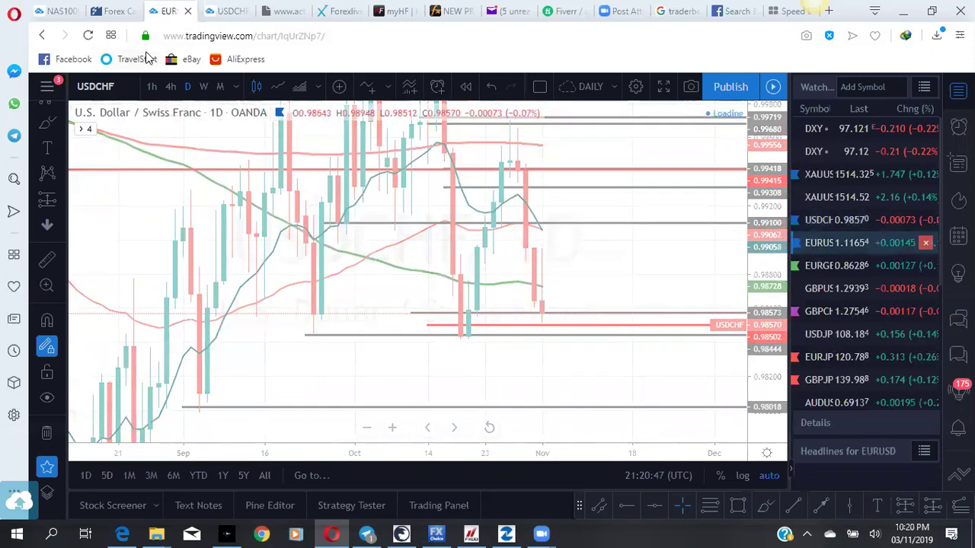
# Examine USDCHF's four-hour projection arrows around the 0.98439–0.98564 zone, along with the lower 0.97989–0.98129 zone, on the ALEGNA 2 layout.
pyautogui.click(226, 11)
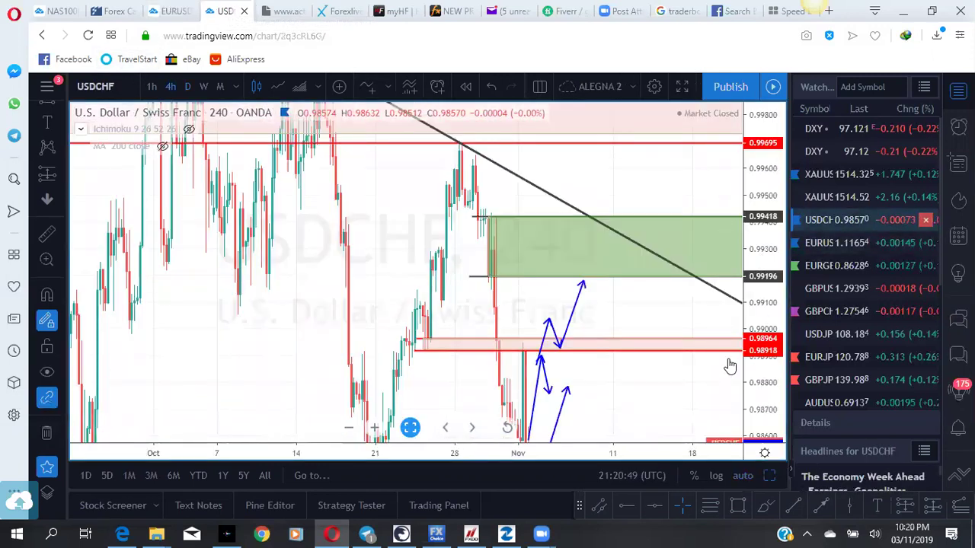
pyautogui.moveTo(768, 275); pyautogui.dragTo(753, 351)
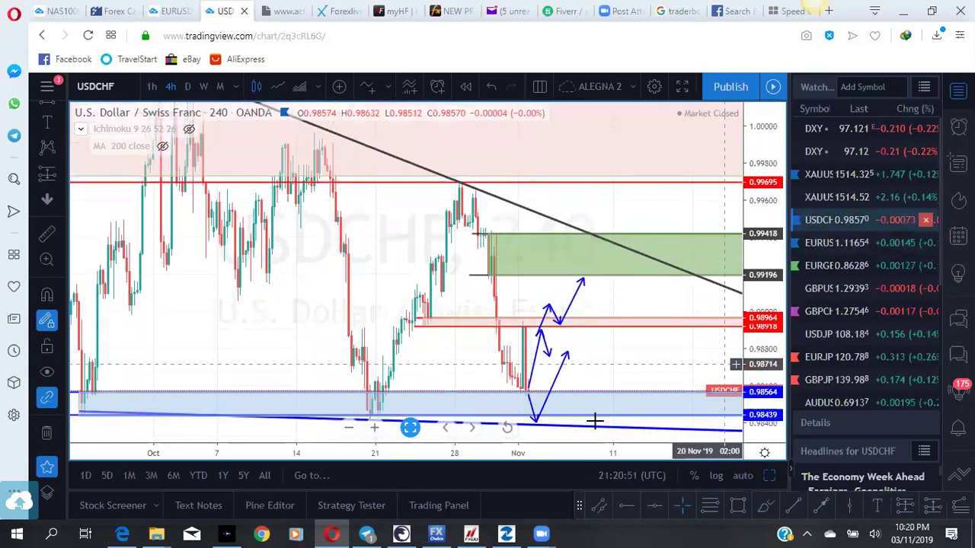
pyautogui.moveTo(466, 361); pyautogui.dragTo(448, 249)
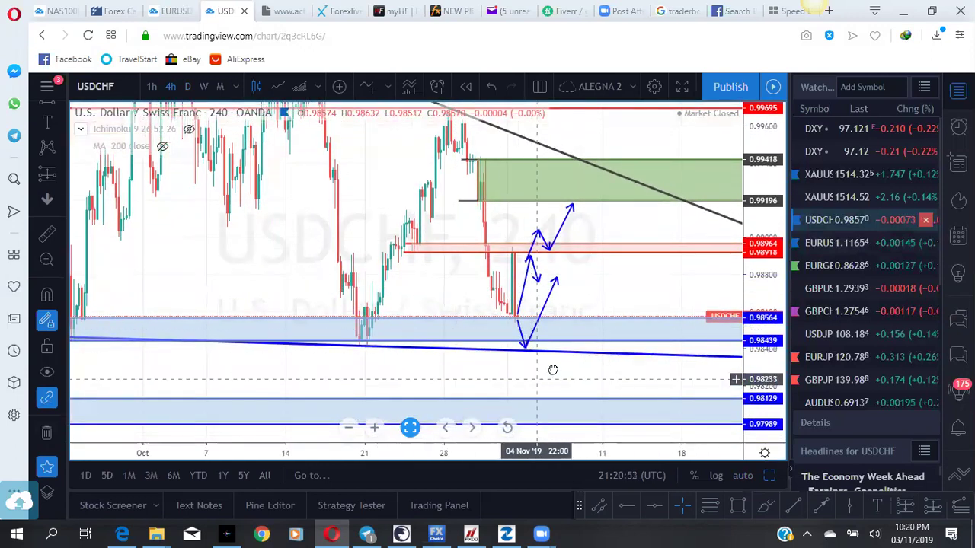
pyautogui.moveTo(553, 370); pyautogui.dragTo(569, 359)
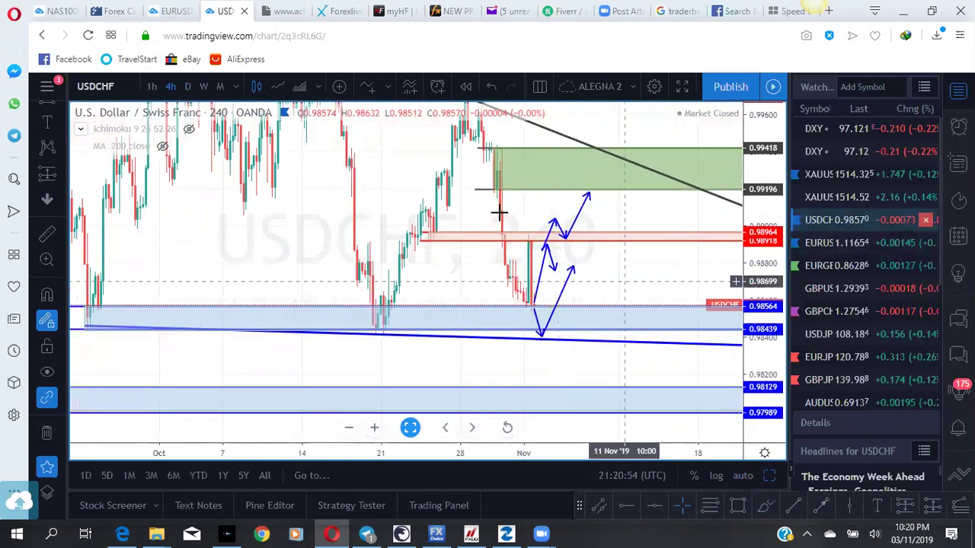
pyautogui.click(174, 86)
pyautogui.moveTo(747, 291); pyautogui.dragTo(742, 254)
pyautogui.moveTo(543, 331); pyautogui.dragTo(443, 327)
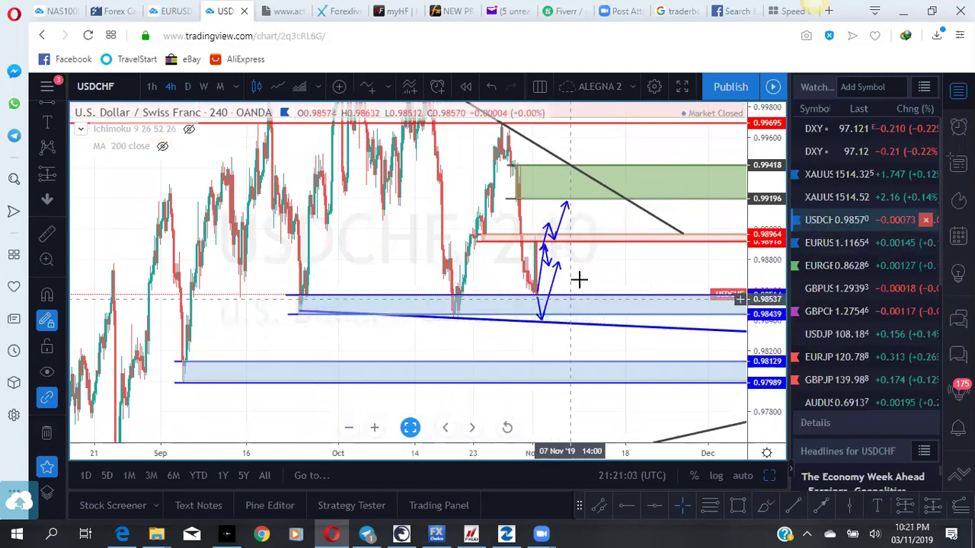
pyautogui.moveTo(582, 402); pyautogui.dragTo(588, 376)
pyautogui.scroll(5, 589, 386)
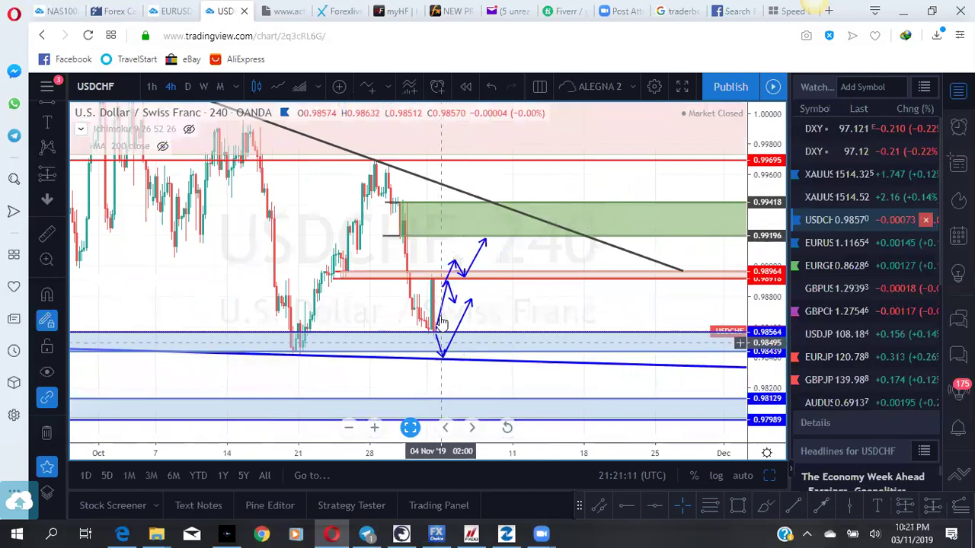
# Switch EURUSD to the weekly chart on the DAILY layout and frame the descending trendline with the 1.10778–1.11248 levels.
pyautogui.click(174, 12)
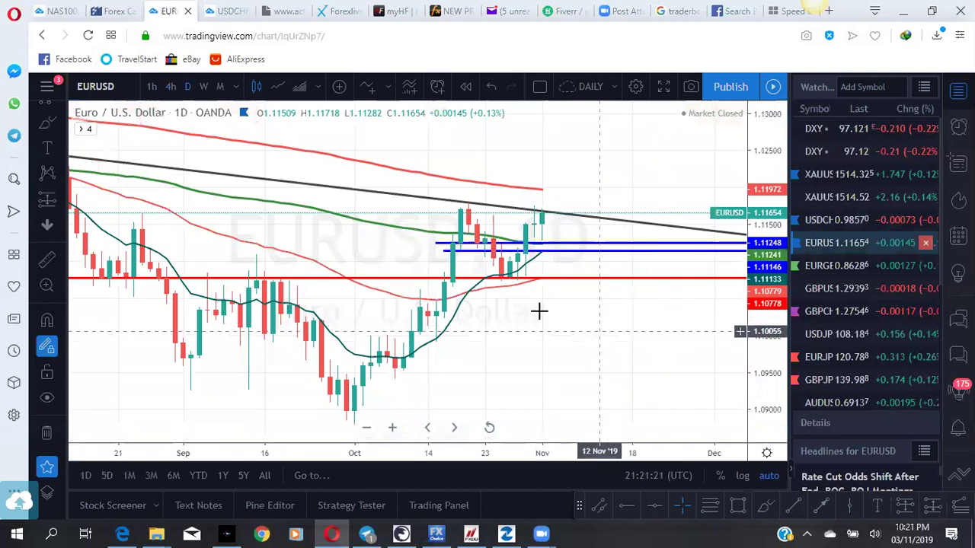
pyautogui.click(204, 86)
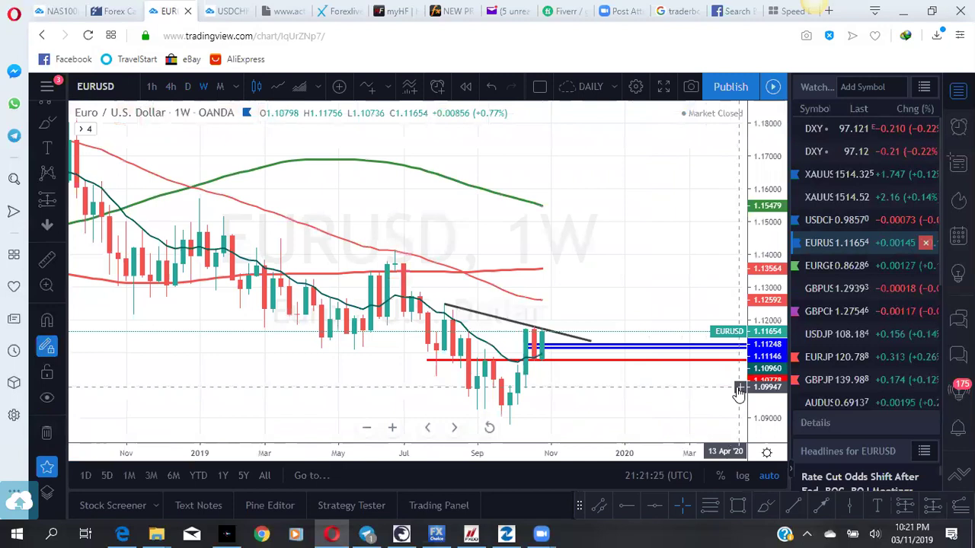
pyautogui.click(740, 389)
pyautogui.click(698, 411)
pyautogui.moveTo(759, 368); pyautogui.dragTo(612, 312)
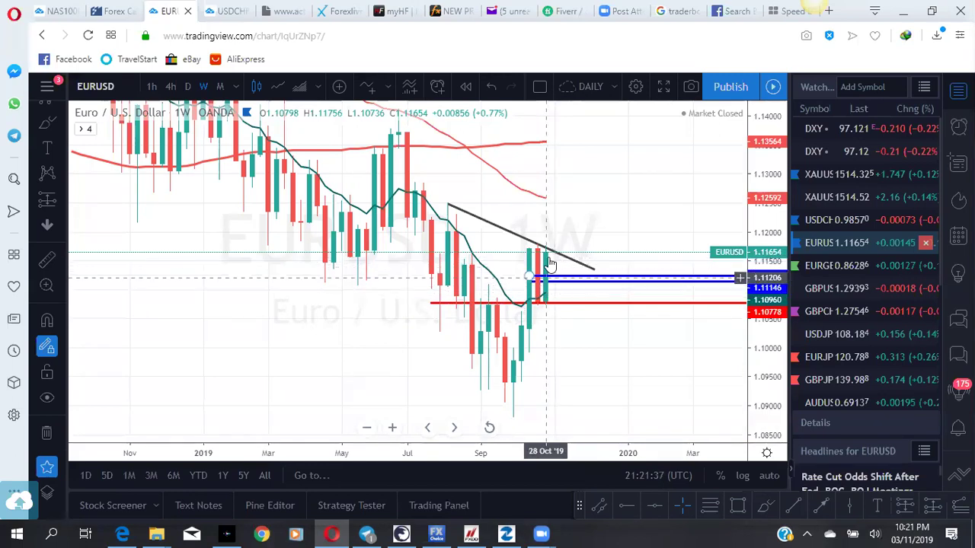
# Load EURUSD on the ALEGNA 2 layout's four-hour chart and frame the projection arrows with the zones from 1.10660 to 1.12214.
pyautogui.click(228, 10)
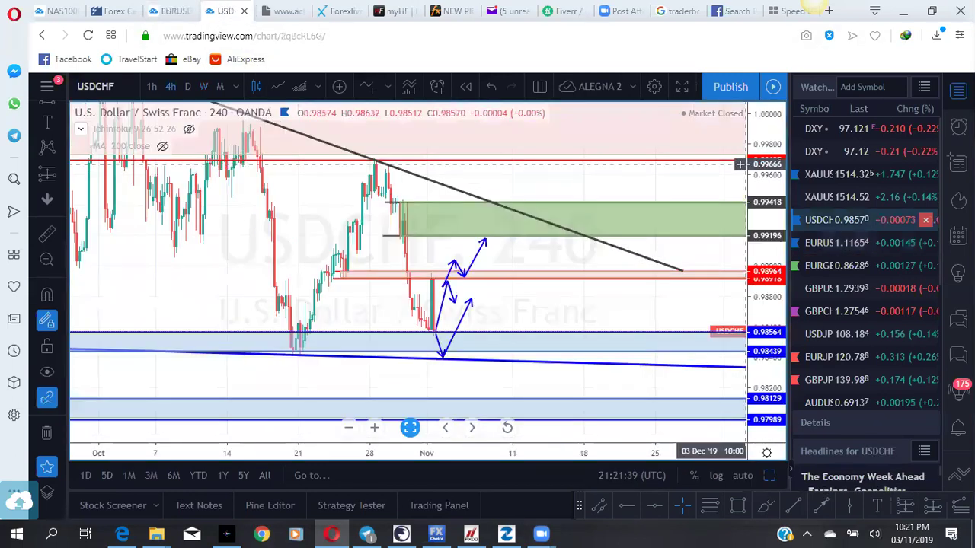
pyautogui.click(836, 245)
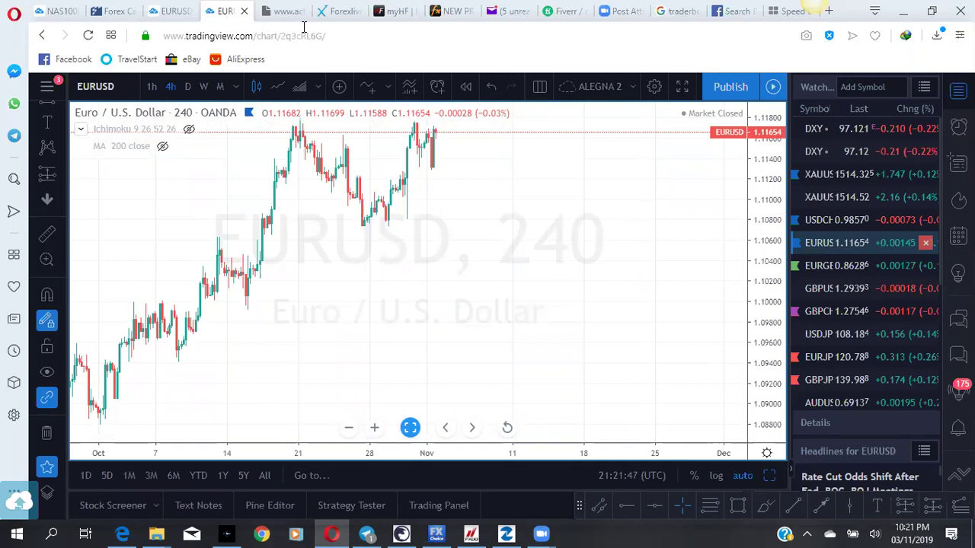
pyautogui.moveTo(761, 314); pyautogui.dragTo(760, 261)
pyautogui.moveTo(571, 229); pyautogui.dragTo(649, 390)
pyautogui.scroll(3, 635, 363)
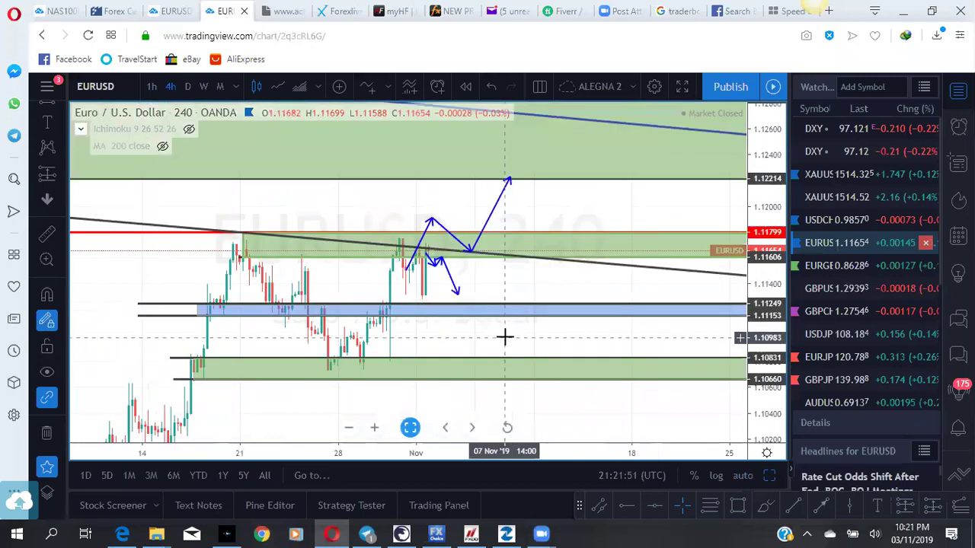
pyautogui.moveTo(505, 337); pyautogui.dragTo(537, 332)
pyautogui.scroll(-3, 638, 343)
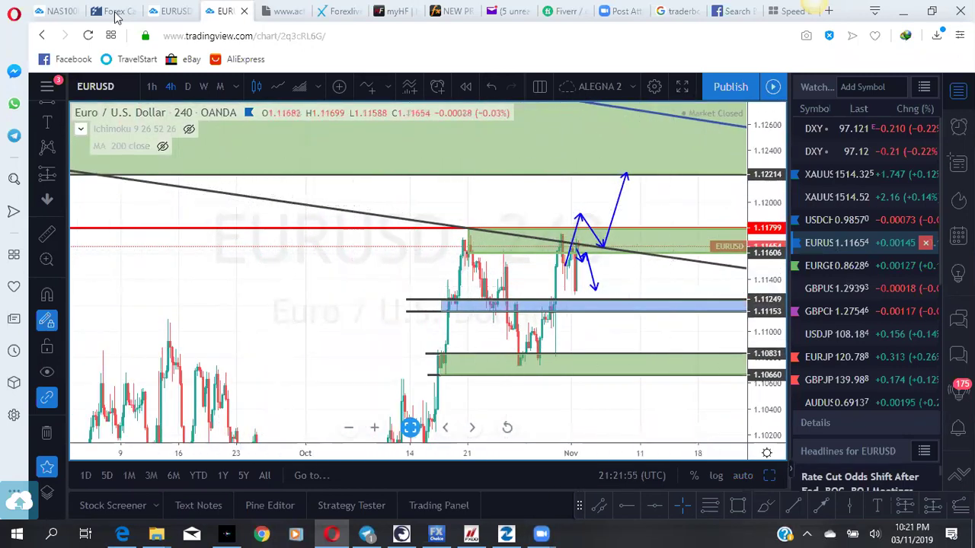
# Compare EURUSD's descending trendline on the weekly chart with its position in the 1.11606–1.11799 zone on the four-hour chart.
pyautogui.click(167, 8)
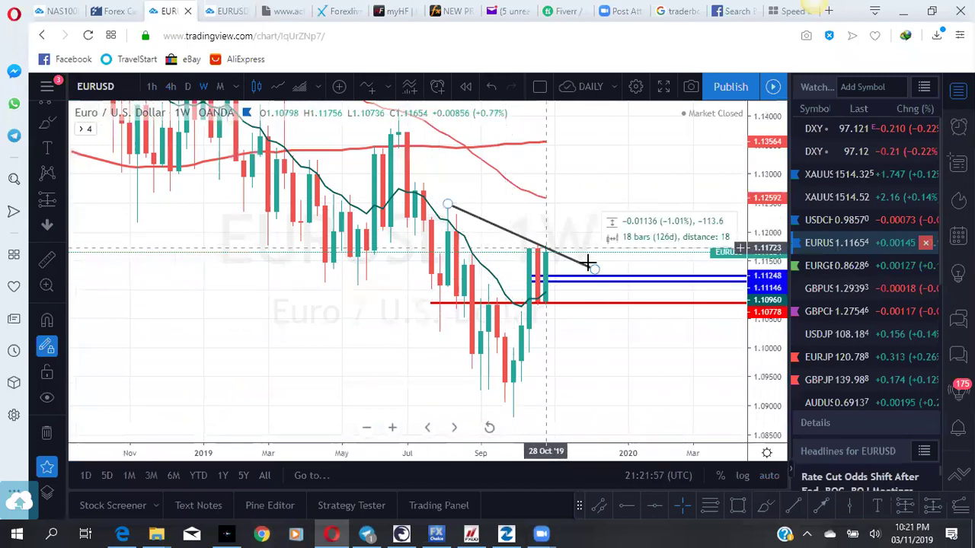
pyautogui.click(225, 11)
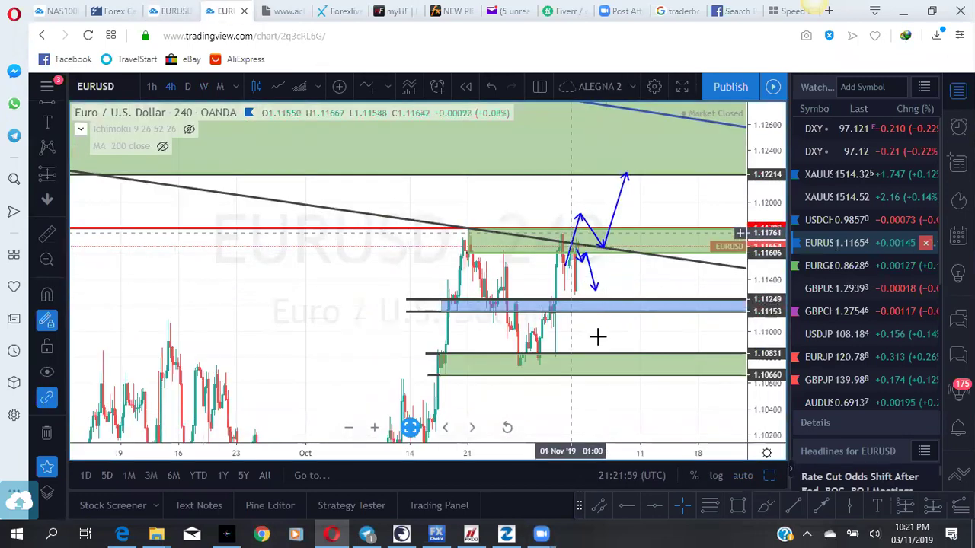
pyautogui.scroll(-1, 599, 337)
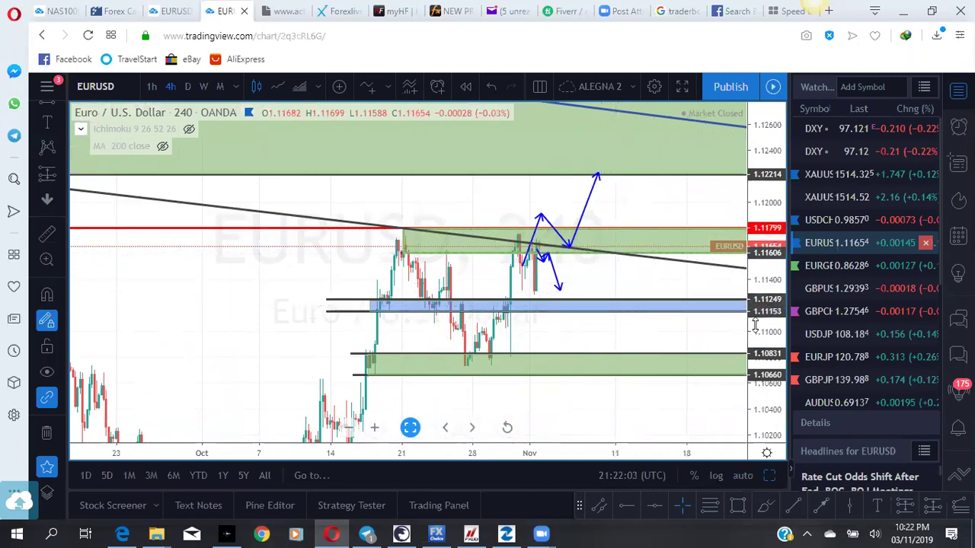
pyautogui.moveTo(755, 325); pyautogui.dragTo(754, 302)
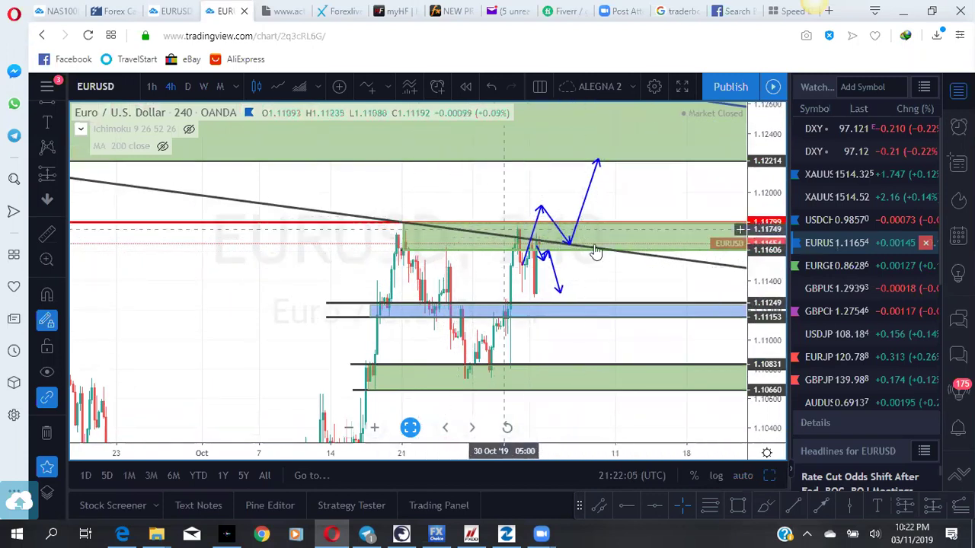
pyautogui.moveTo(769, 323); pyautogui.dragTo(769, 293)
pyautogui.scroll(3, 659, 314)
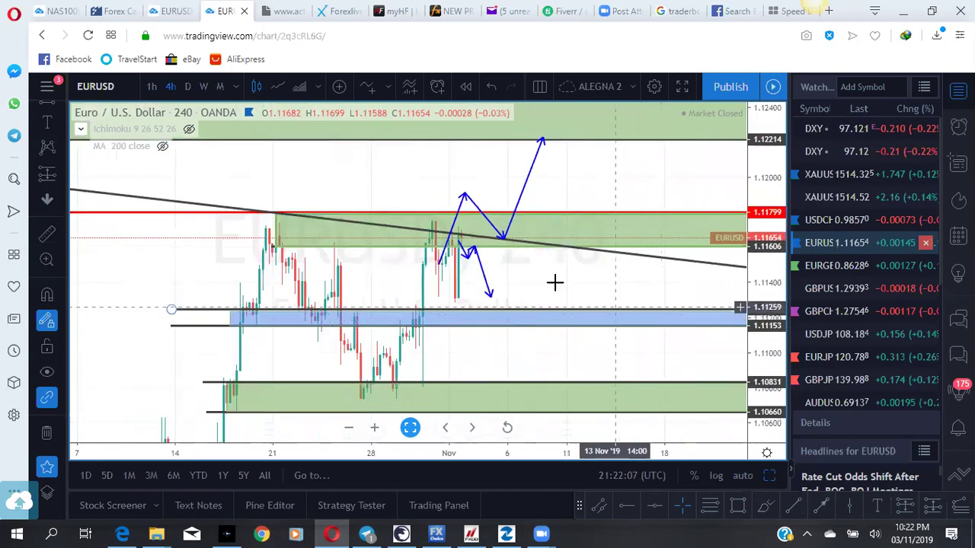
# Examine EURUSD's four-hour projection arrows against the 1.12214 level above and the 1.11153–1.11249 and 1.10660–1.10831 zones below.
pyautogui.moveTo(557, 285); pyautogui.dragTo(613, 332)
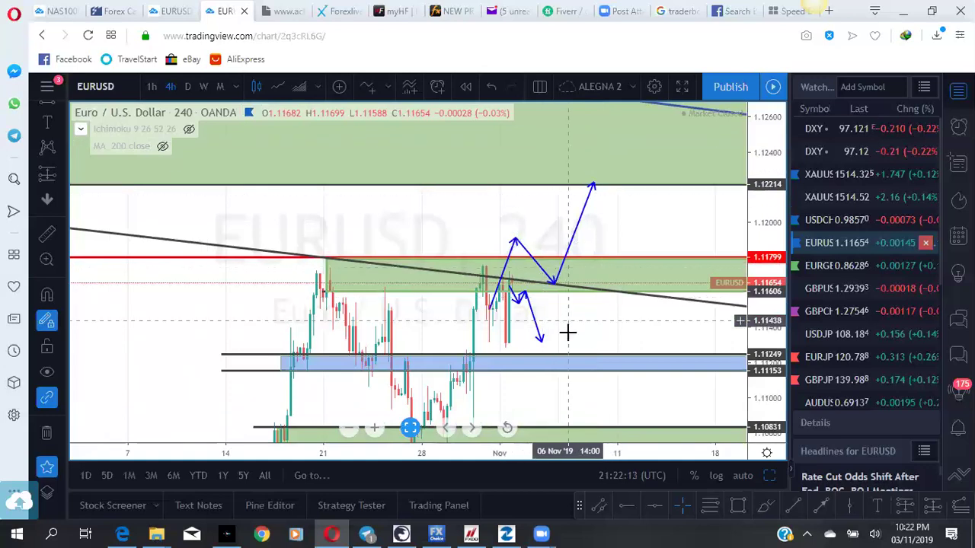
pyautogui.moveTo(566, 330); pyautogui.dragTo(570, 301)
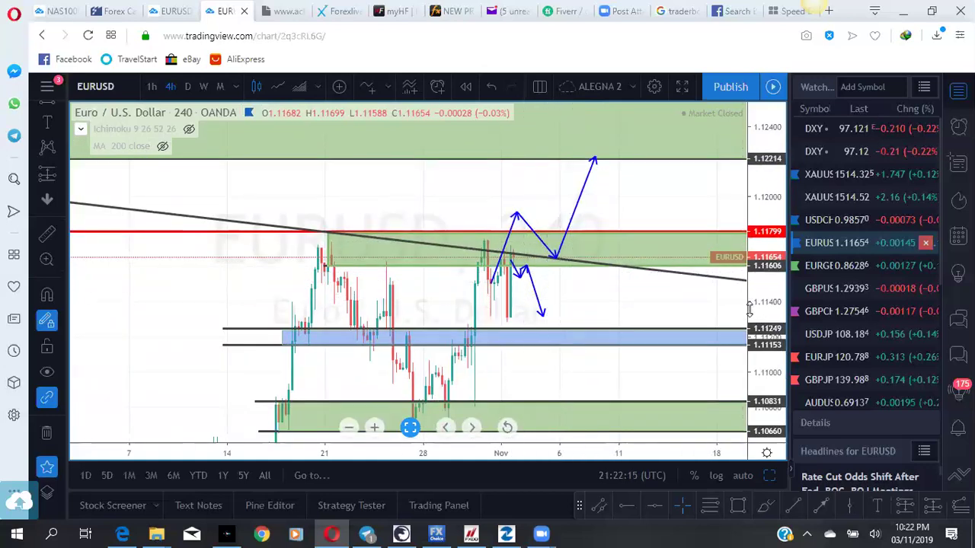
pyautogui.moveTo(751, 308); pyautogui.dragTo(764, 297)
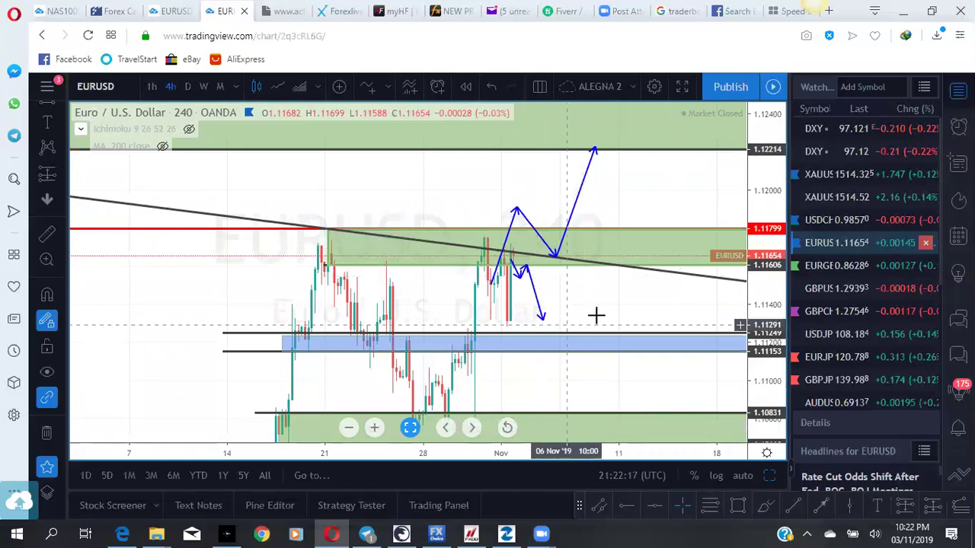
pyautogui.moveTo(595, 316); pyautogui.dragTo(577, 252)
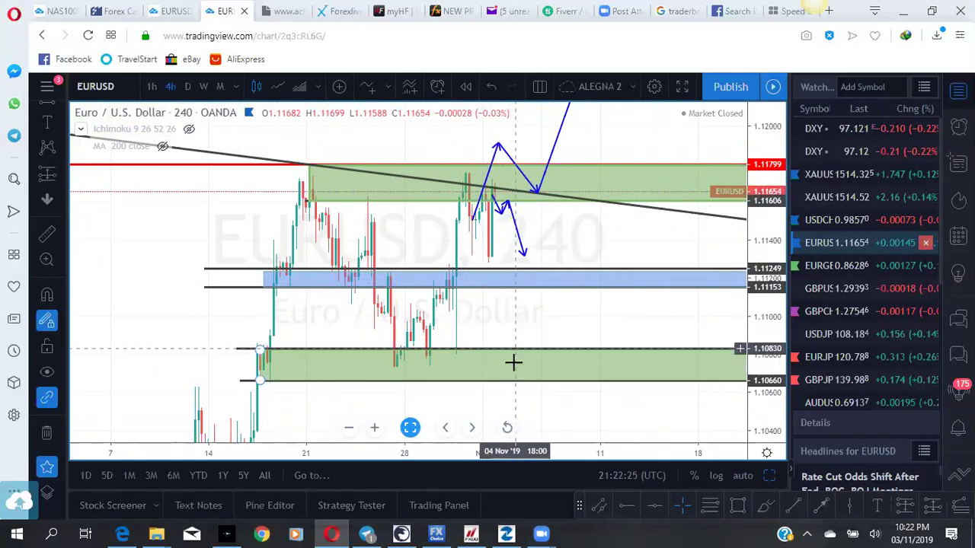
pyautogui.moveTo(615, 338)
pyautogui.mouseDown()
pyautogui.moveTo(617, 320)
pyautogui.moveTo(645, 326)
pyautogui.moveTo(583, 250)
pyautogui.moveTo(609, 381)
pyautogui.moveTo(613, 343)
pyautogui.mouseUp()
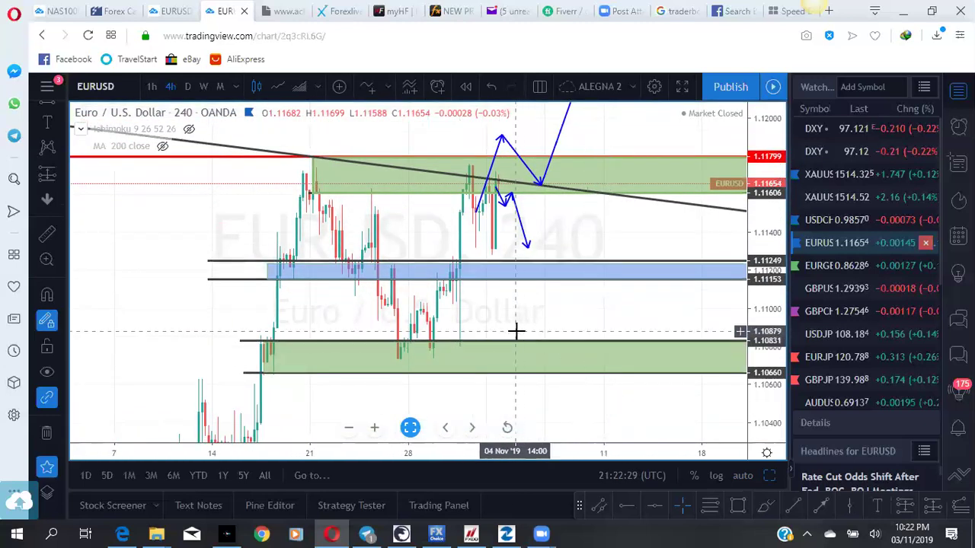
# Switch EURUSD to the daily chart on the DAILY layout and frame the August descending trendline with the moving averages and 1.10778 level.
pyautogui.click(176, 12)
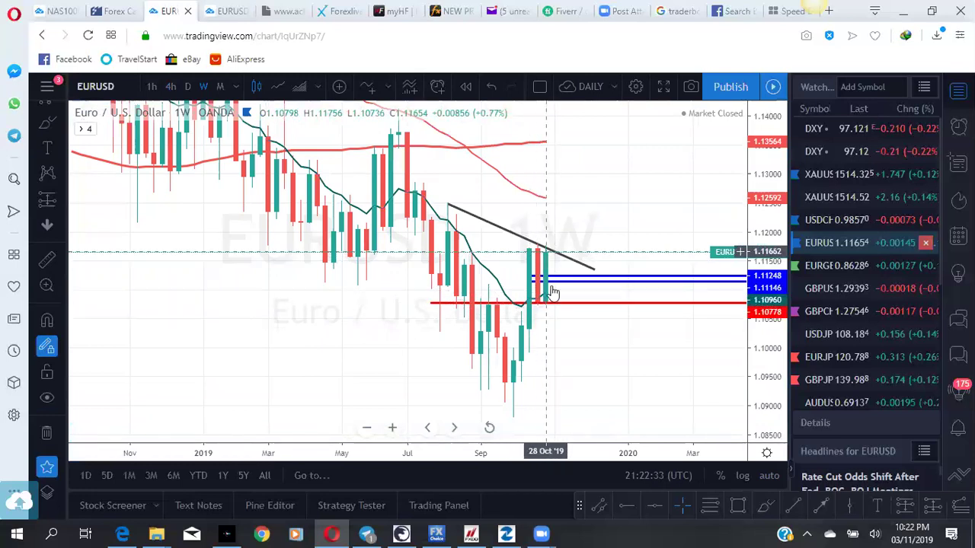
pyautogui.click(188, 89)
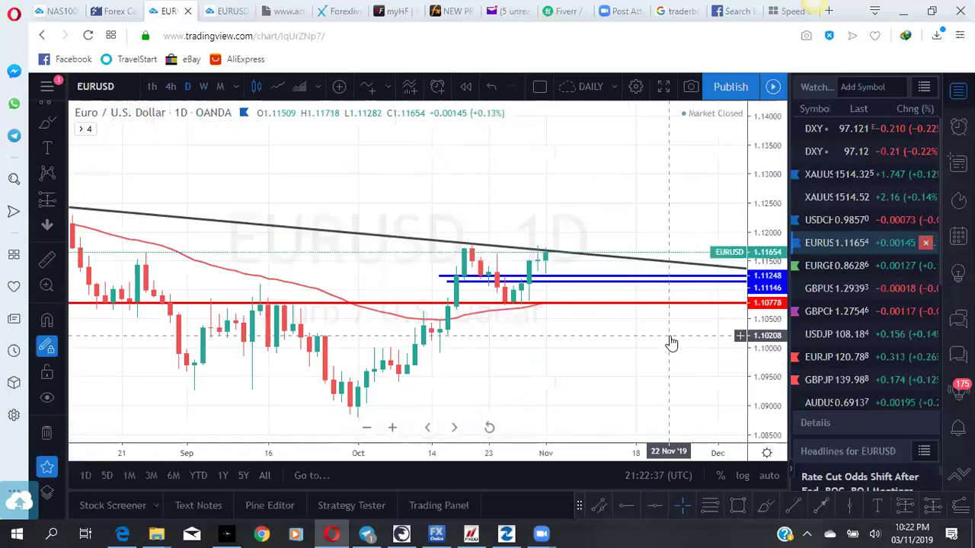
pyautogui.moveTo(757, 333); pyautogui.dragTo(757, 172)
pyautogui.scroll(-4, 692, 281)
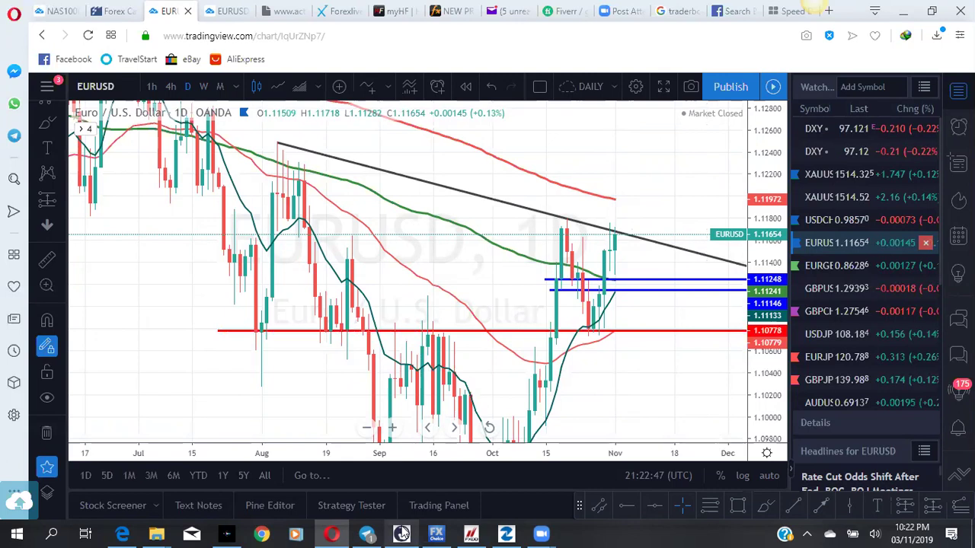
pyautogui.moveTo(401, 533)
# Load EURGBP on the DAILY and ALEGNA 2 layouts, and frame its four-hour levels from 0.84936 to 0.88444.
pyautogui.click(842, 263)
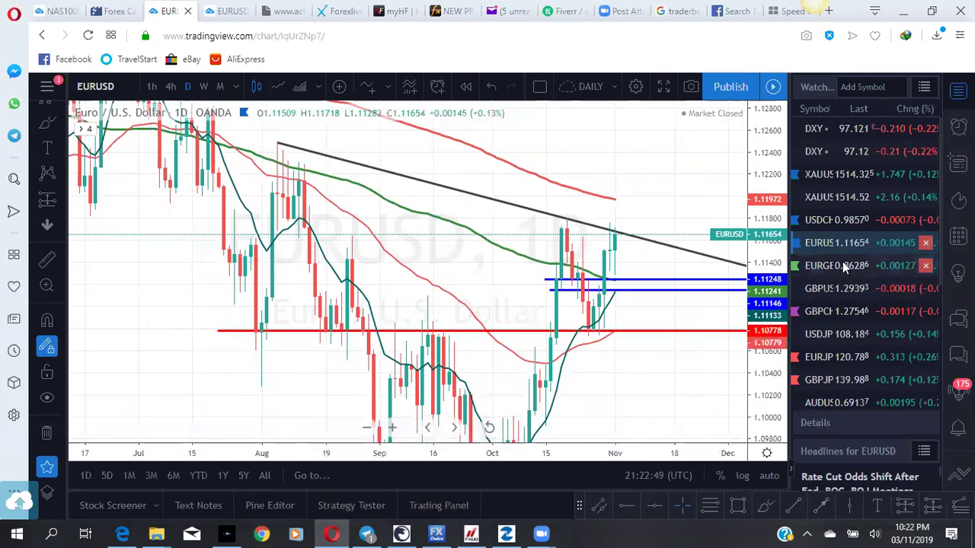
pyautogui.click(227, 11)
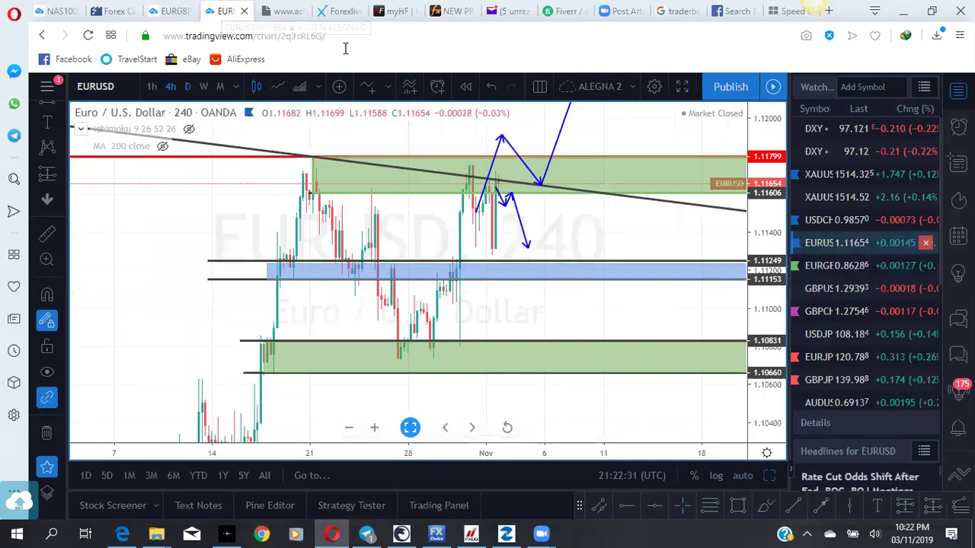
pyautogui.click(827, 268)
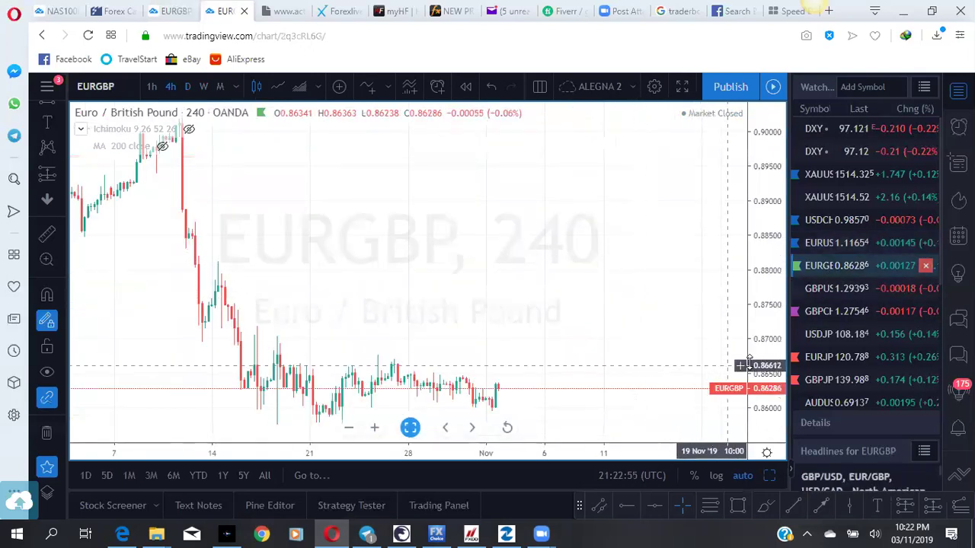
pyautogui.scroll(-2, 594, 337)
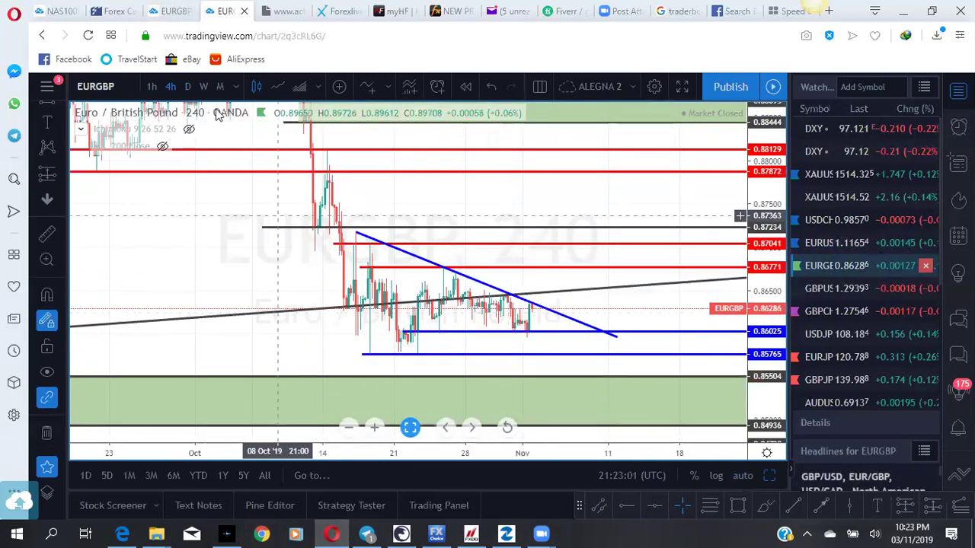
# Examine EURGBP's weekly chart around the green 0.84741–0.86090 zone and the 0.86629 and 0.87038 levels above it.
pyautogui.click(175, 11)
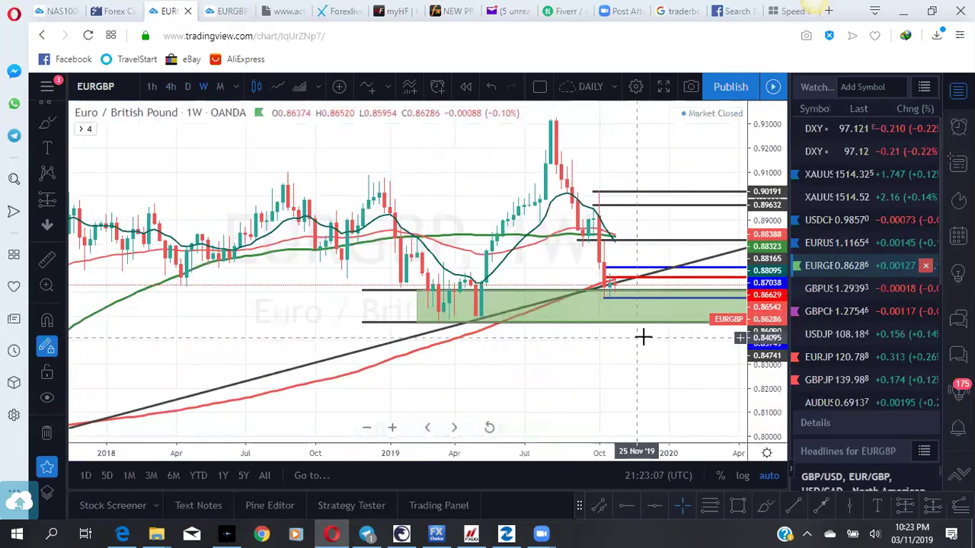
pyautogui.moveTo(752, 360); pyautogui.dragTo(744, 252)
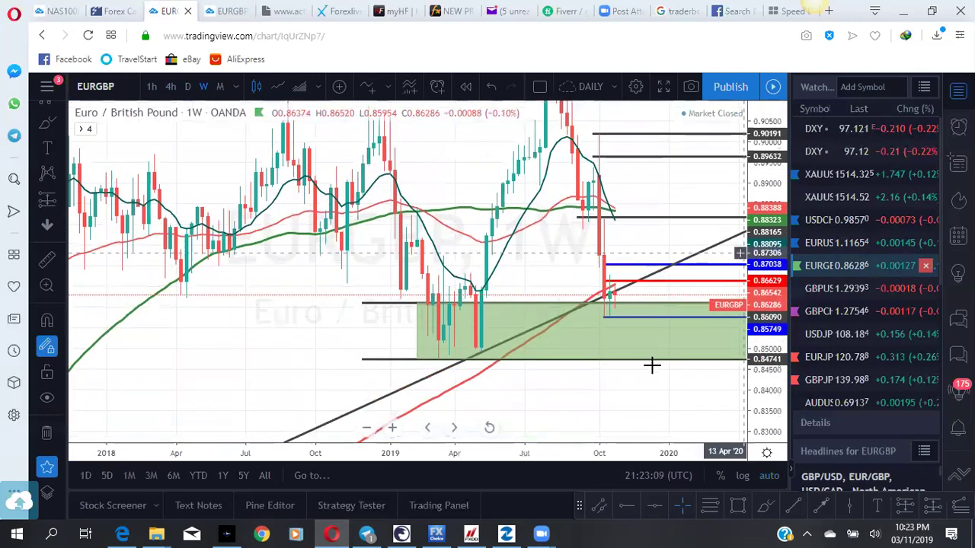
pyautogui.moveTo(646, 387); pyautogui.dragTo(488, 259)
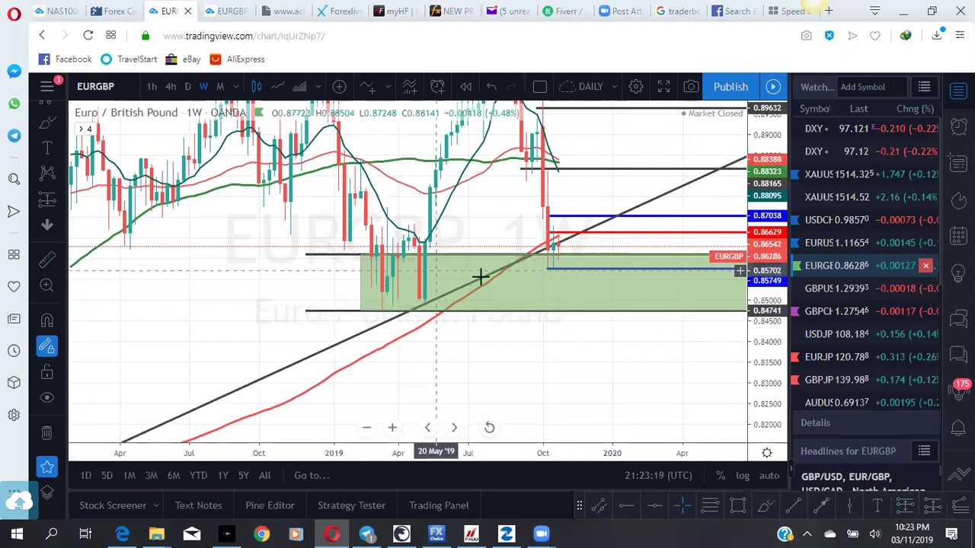
pyautogui.moveTo(761, 210); pyautogui.dragTo(761, 312)
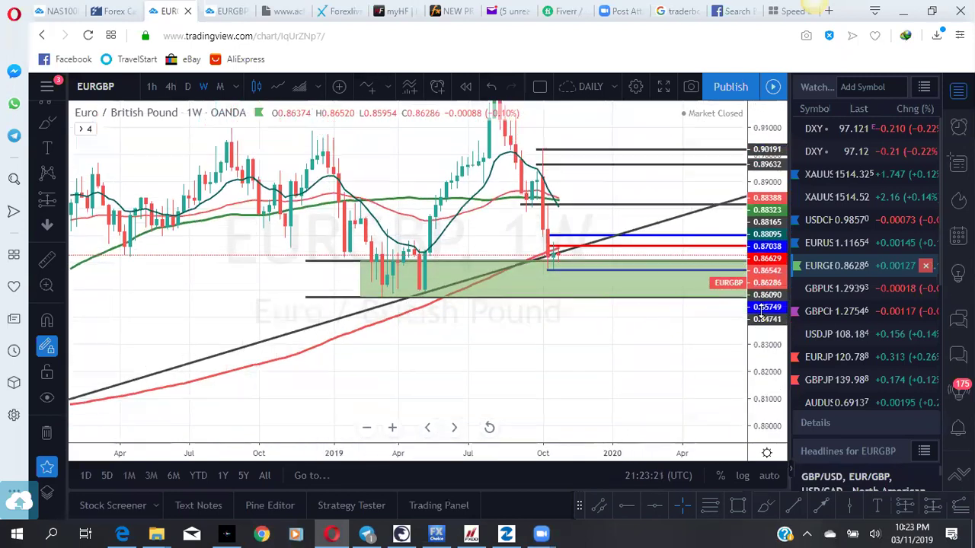
# Trace EURGBP's ascending weekly trendline from its 2016 origin up to the latest candles.
pyautogui.scroll(-5, 633, 313)
pyautogui.moveTo(616, 361); pyautogui.dragTo(651, 211)
pyautogui.scroll(-4, 611, 282)
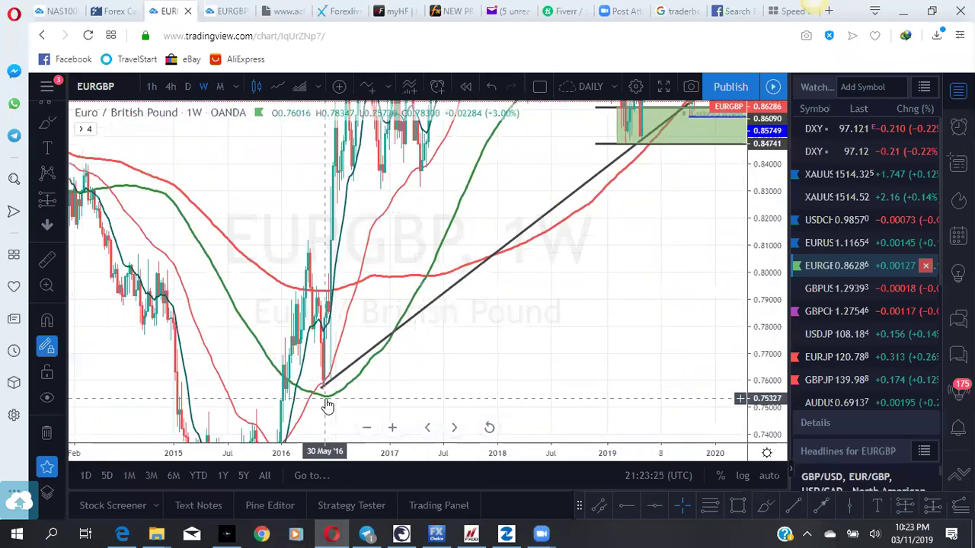
pyautogui.moveTo(670, 294); pyautogui.dragTo(449, 330)
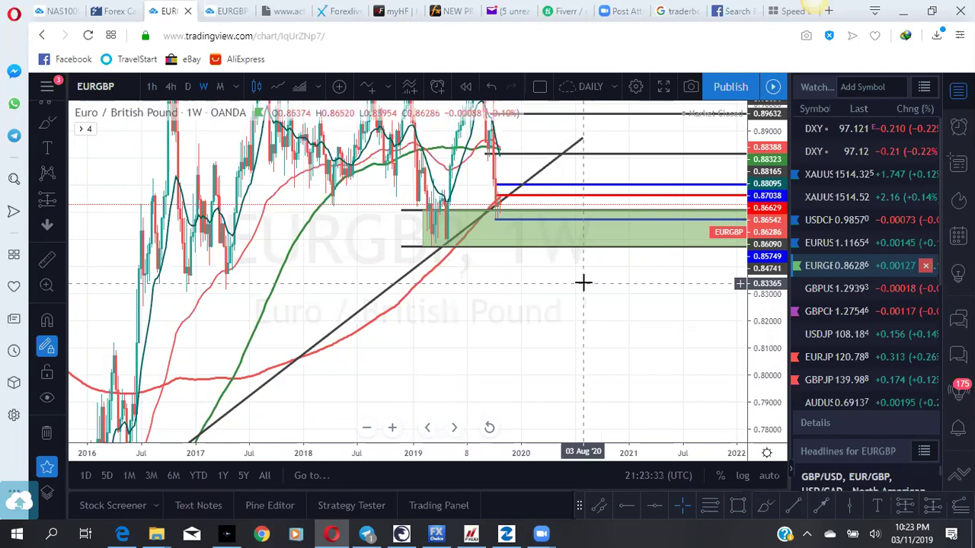
# Hide all drawings on the weekly EURGBP chart to inspect price against the moving averages, and show them again.
pyautogui.moveTo(584, 281); pyautogui.dragTo(702, 343)
pyautogui.scroll(3, 602, 272)
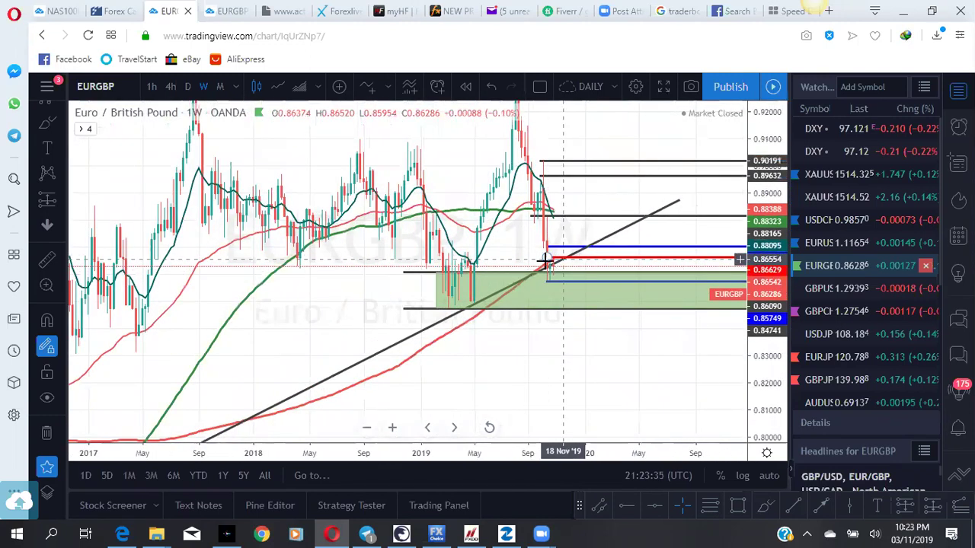
pyautogui.click(48, 398)
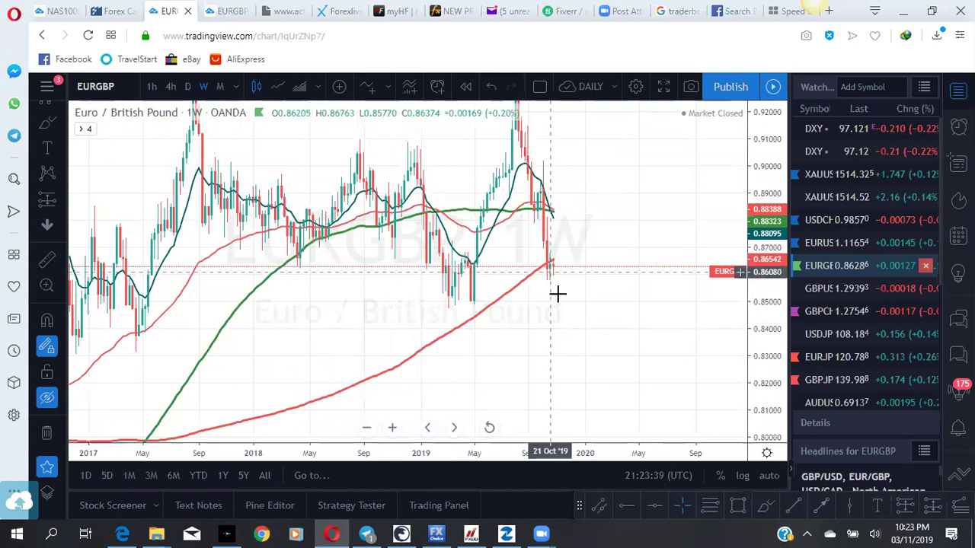
pyautogui.click(47, 398)
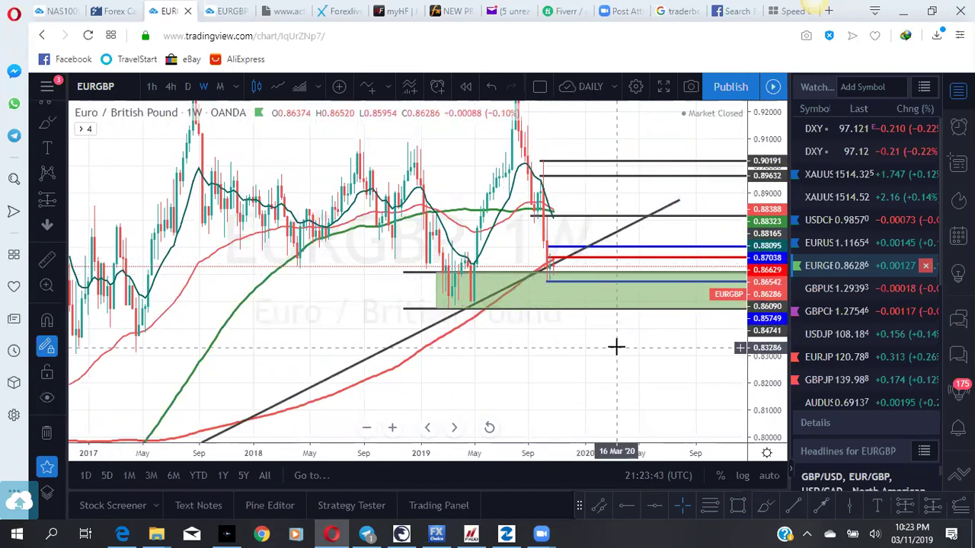
# Examine EURGBP's four-hour descending trendline against the 0.86025 and 0.85765 levels below and the long ascending trendline.
pyautogui.click(215, 17)
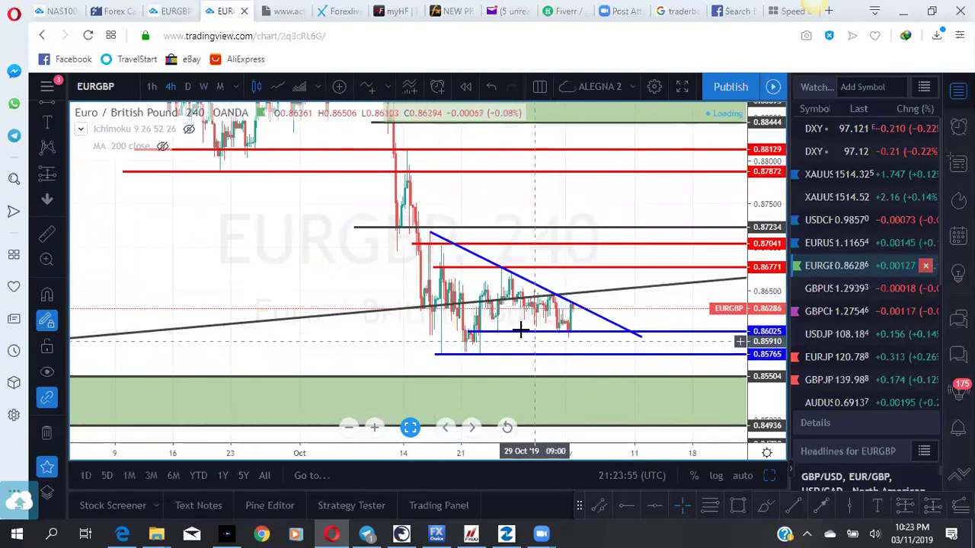
pyautogui.moveTo(756, 326); pyautogui.dragTo(756, 220)
pyautogui.scroll(3, 640, 309)
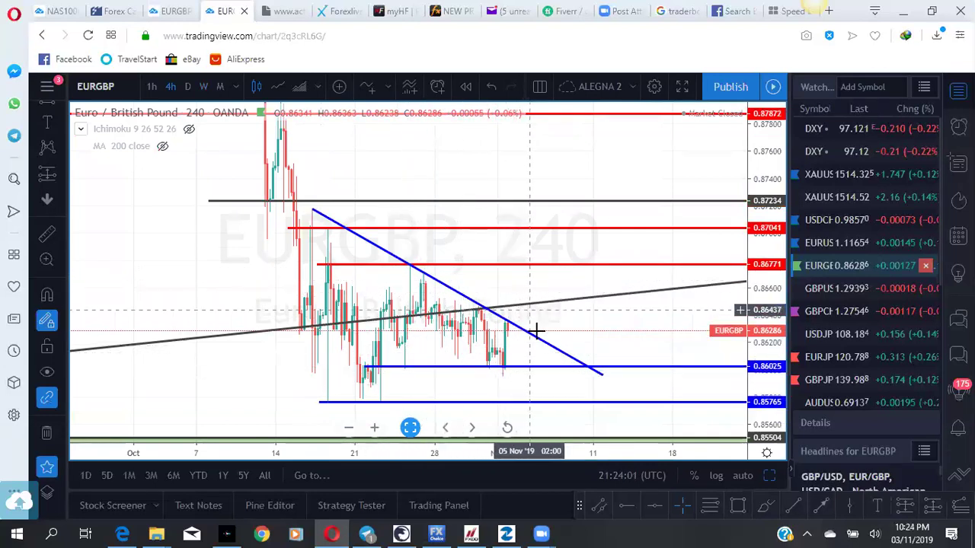
pyautogui.moveTo(616, 309); pyautogui.dragTo(619, 265)
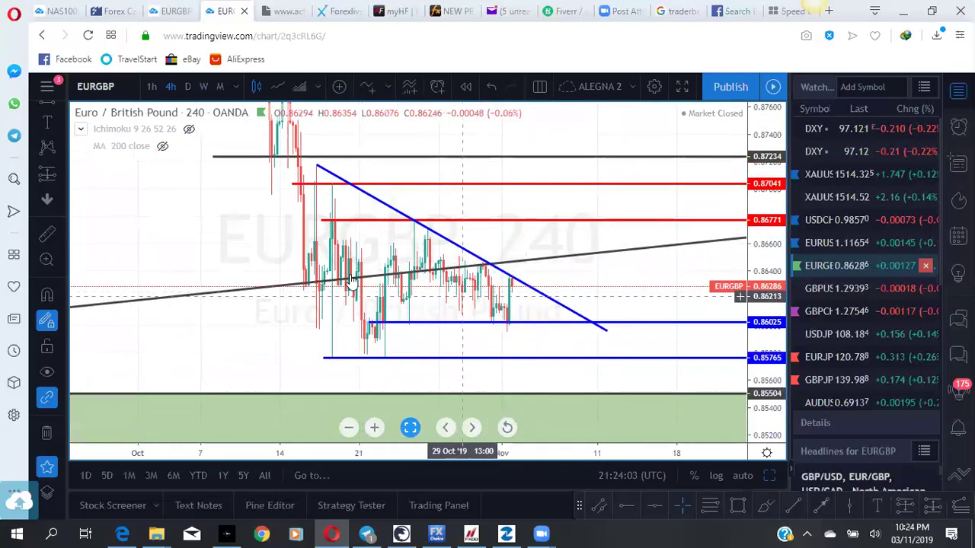
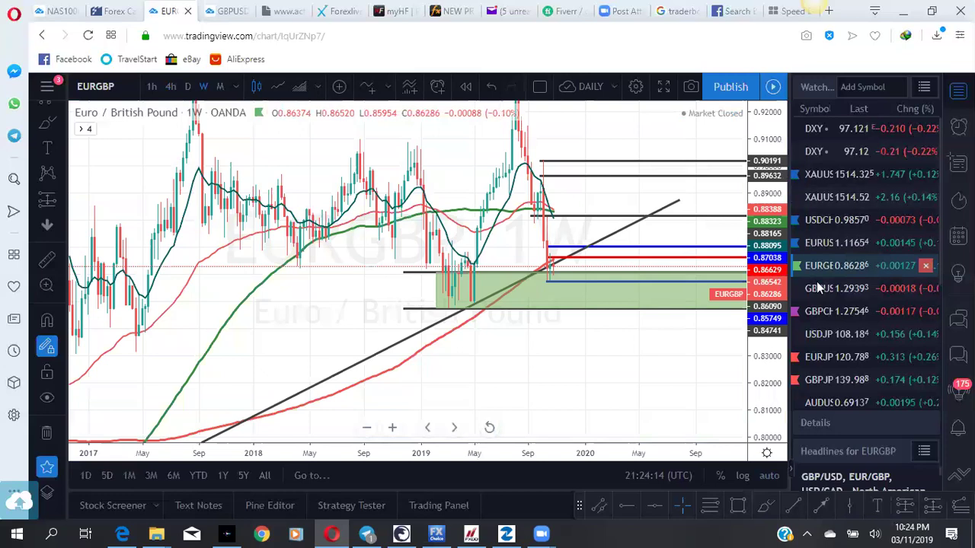
# Open GBPUSD and examine its weekly chart around the descending trendline drawn from the 2019 high and the moving averages.
pyautogui.press('Down')
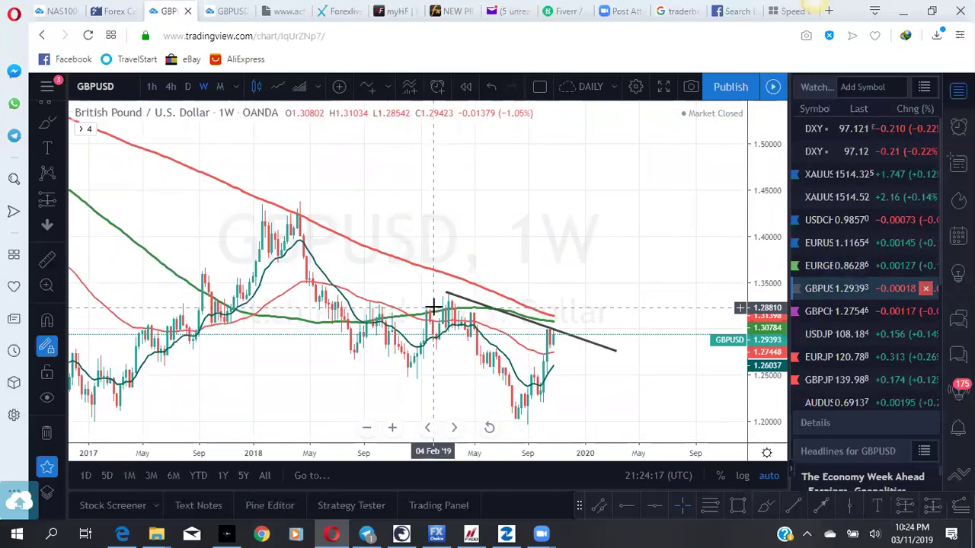
pyautogui.moveTo(751, 357); pyautogui.dragTo(752, 330)
pyautogui.moveTo(607, 329); pyautogui.dragTo(613, 255)
pyautogui.scroll(2, 528, 348)
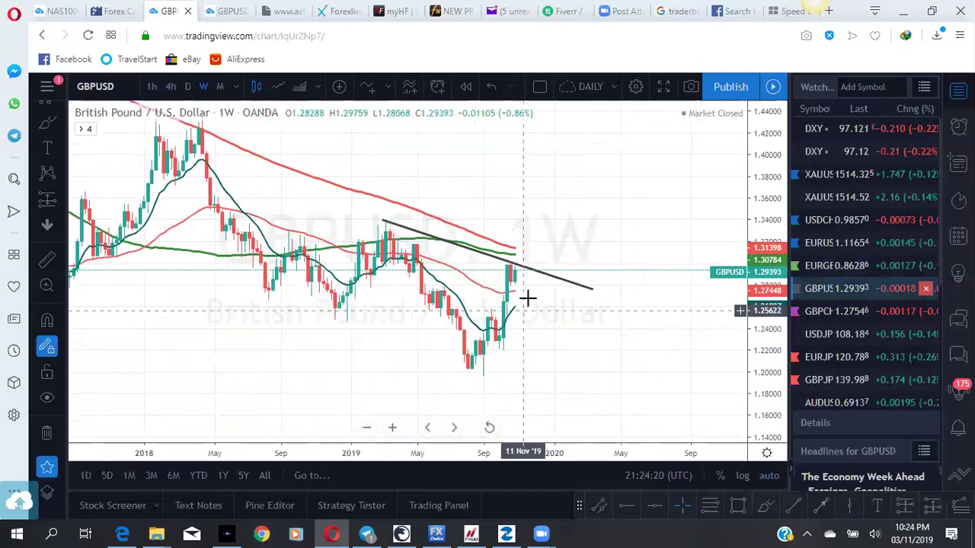
pyautogui.moveTo(750, 336); pyautogui.dragTo(734, 297)
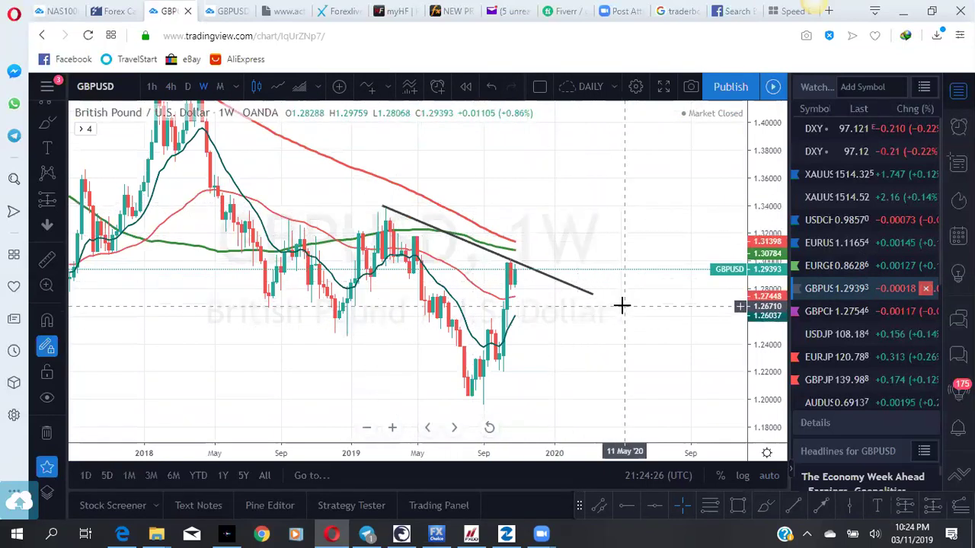
pyautogui.click(567, 290)
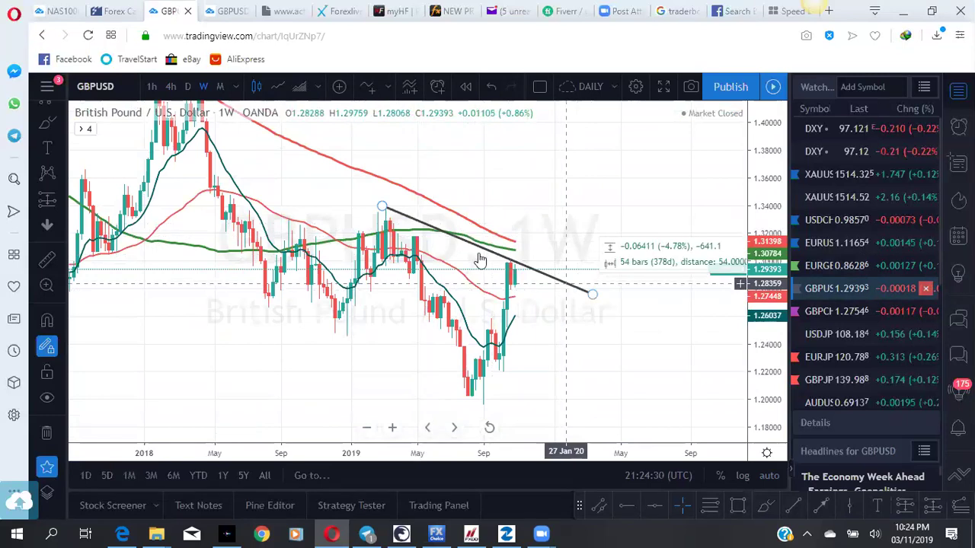
# Examine GBPUSD's descending trendline on the daily chart and its marked zones and projected path on the four-hour chart.
pyautogui.click(188, 87)
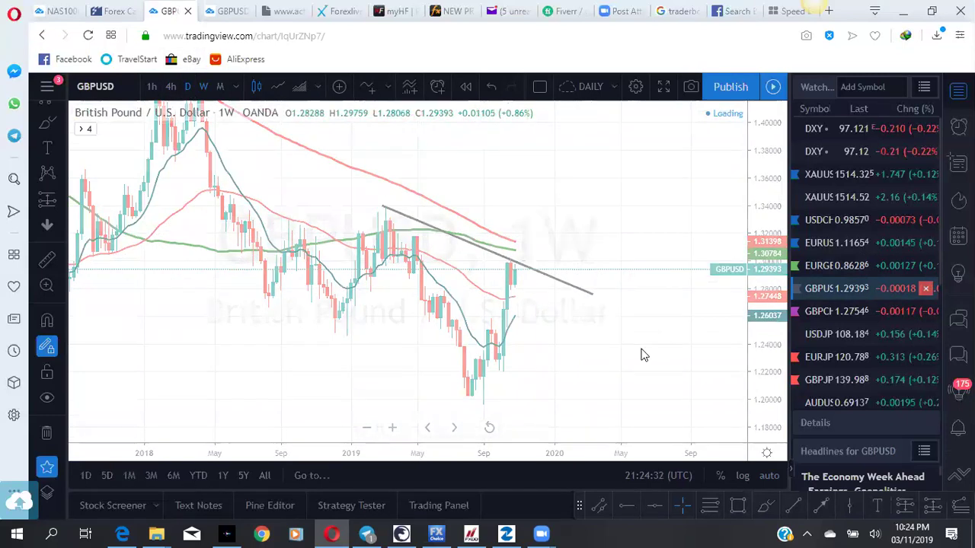
pyautogui.moveTo(751, 360); pyautogui.dragTo(751, 229)
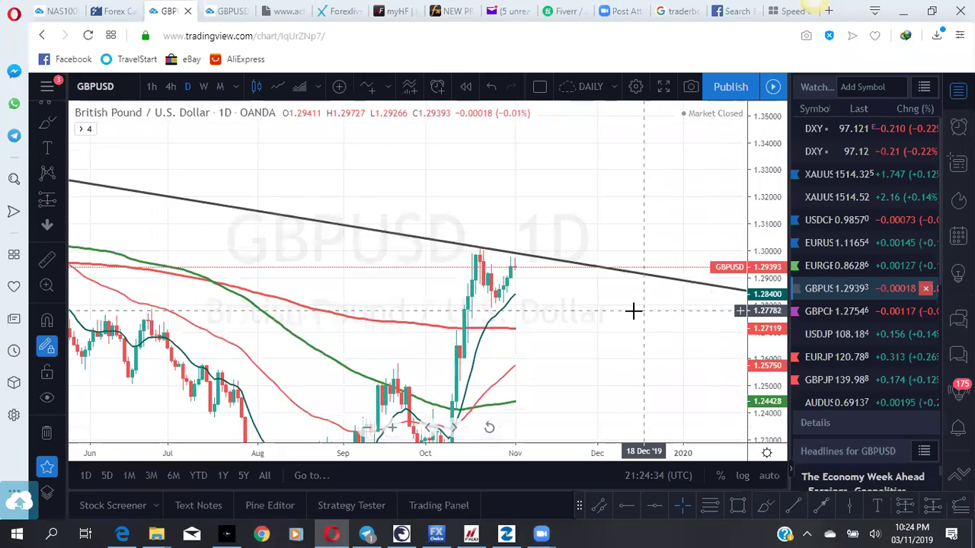
pyautogui.scroll(-3, 633, 311)
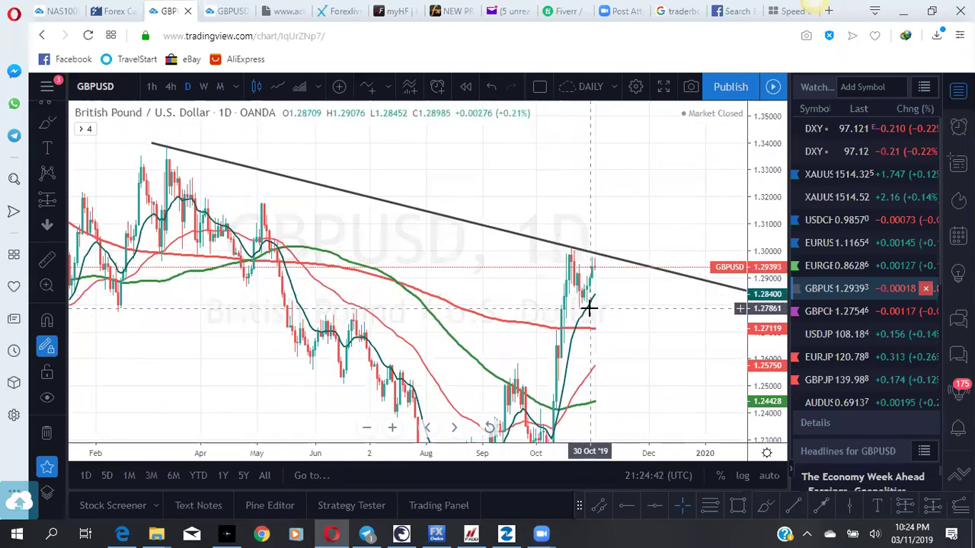
pyautogui.click(226, 6)
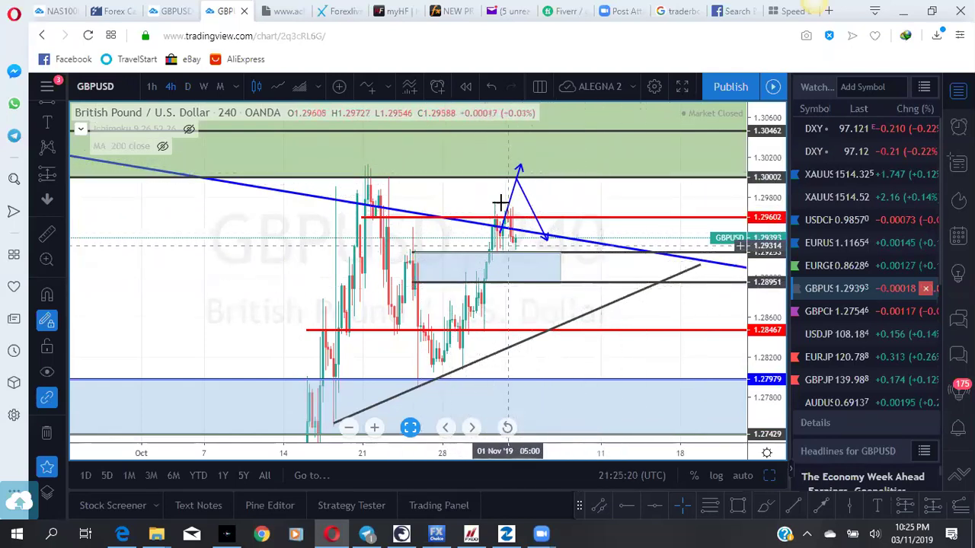
# Open GBPCHF in both chart layouts and examine its weekly price between the 1.28969 and 1.26292 levels and the moving averages.
pyautogui.click(844, 308)
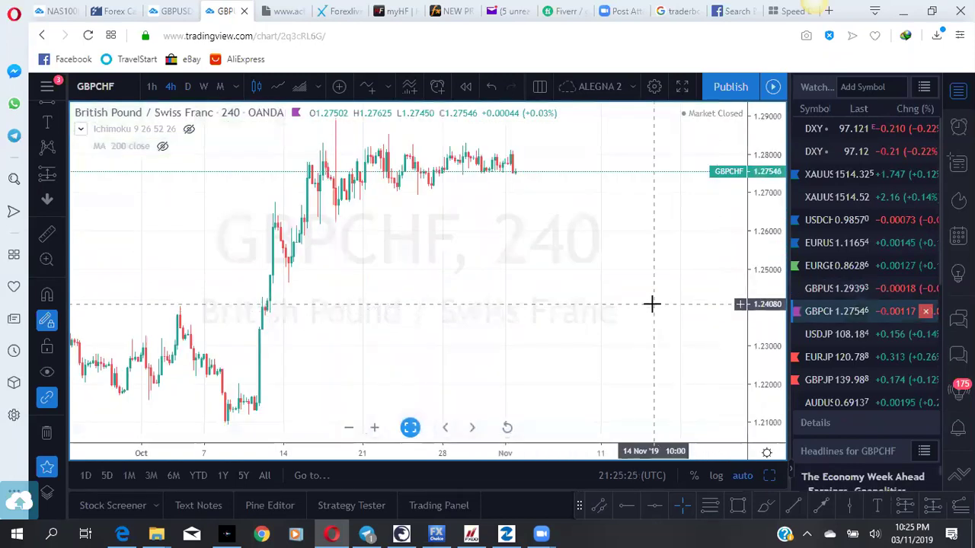
pyautogui.click(180, 11)
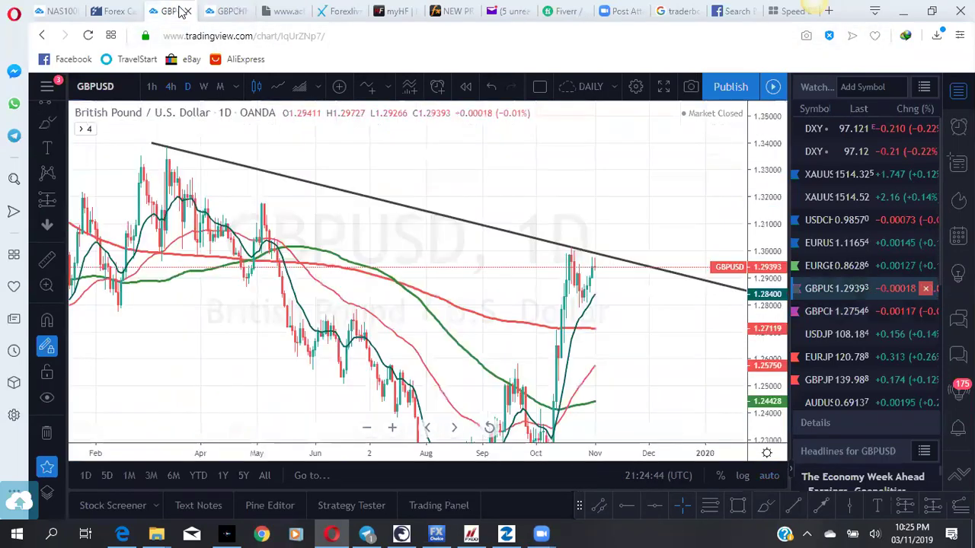
pyautogui.click(823, 311)
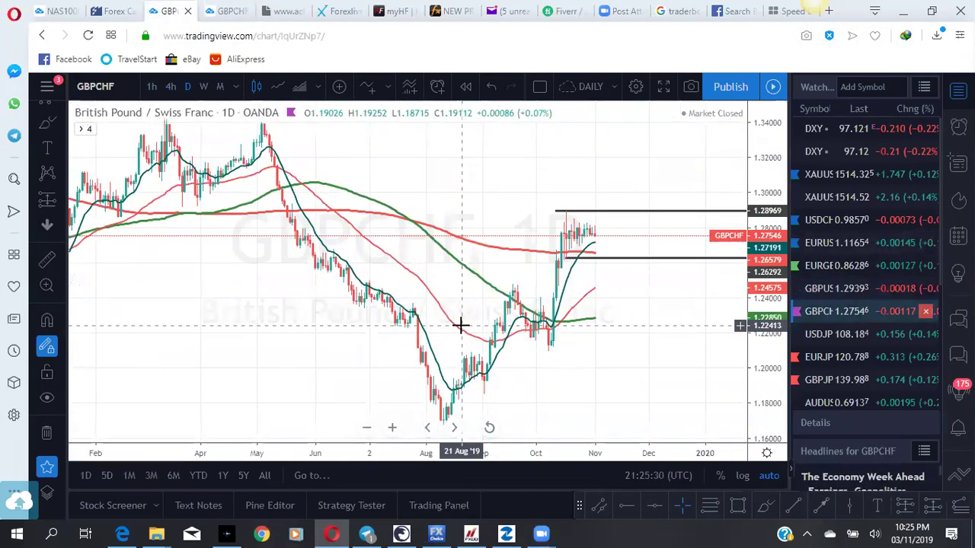
pyautogui.click(207, 89)
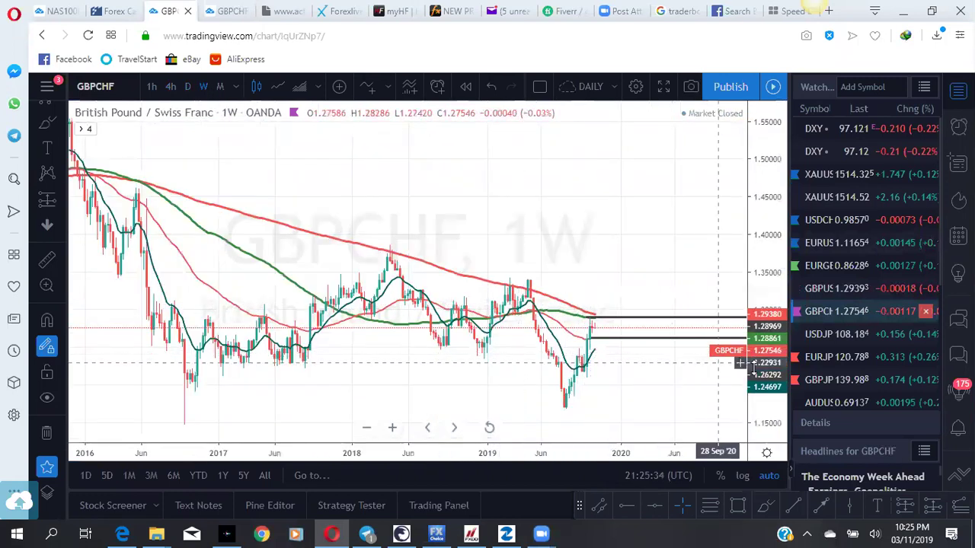
pyautogui.scroll(3, 646, 189)
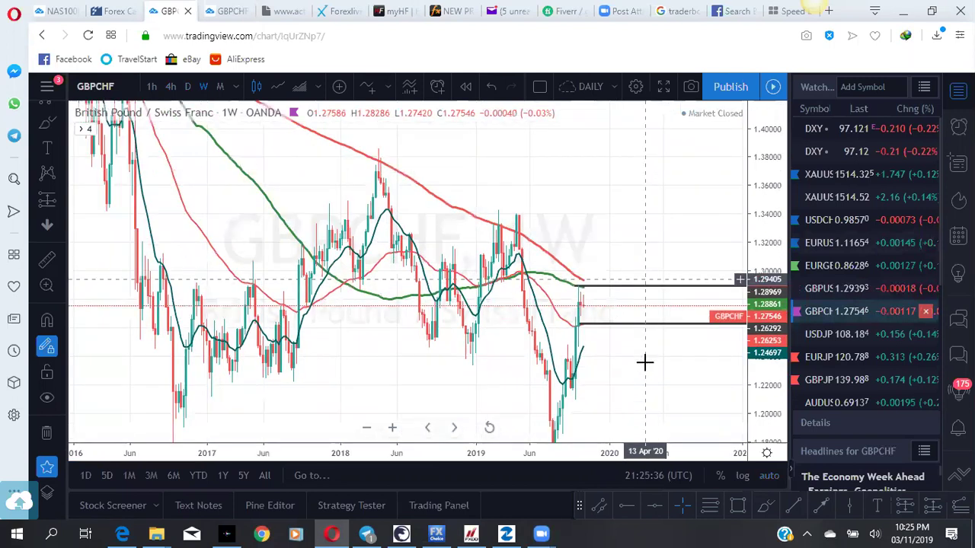
pyautogui.scroll(2, 641, 365)
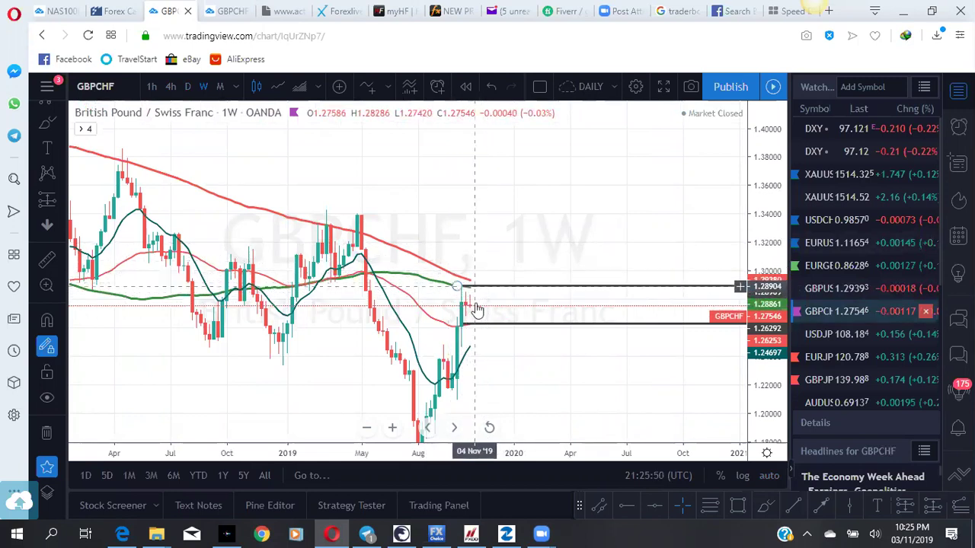
# Check GBPCHF's four-hour chart with its converging trendlines and support zones, and return to the weekly chart.
pyautogui.click(228, 10)
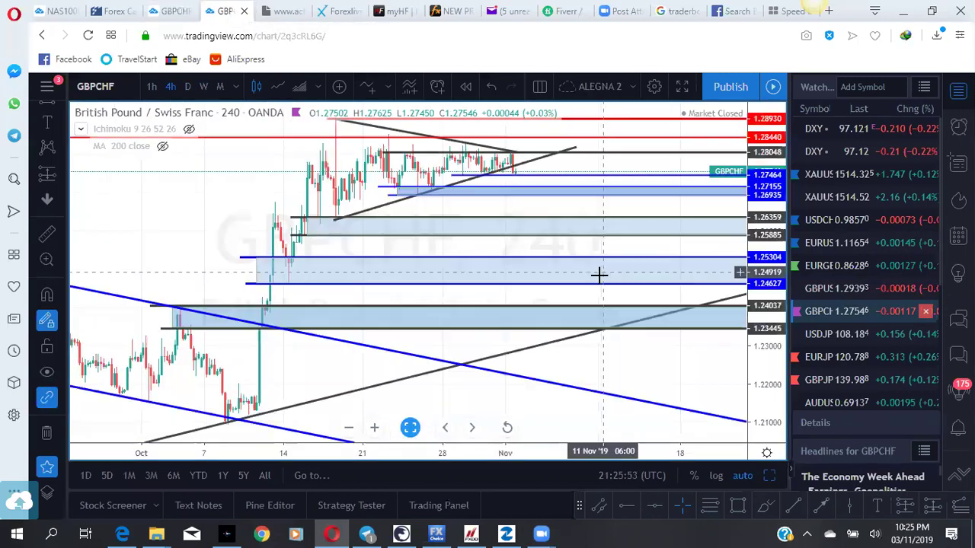
pyautogui.moveTo(763, 325); pyautogui.dragTo(766, 210)
pyautogui.moveTo(569, 175); pyautogui.dragTo(587, 333)
pyautogui.click(166, 9)
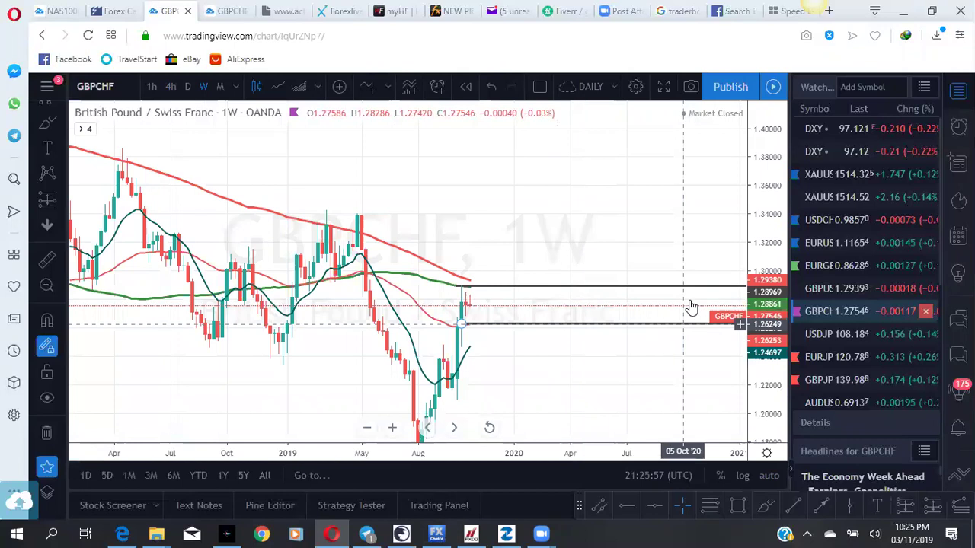
# Examine GBPCHF's daily consolidation since mid-October between the 1.28969 and 1.26292 levels.
pyautogui.click(186, 86)
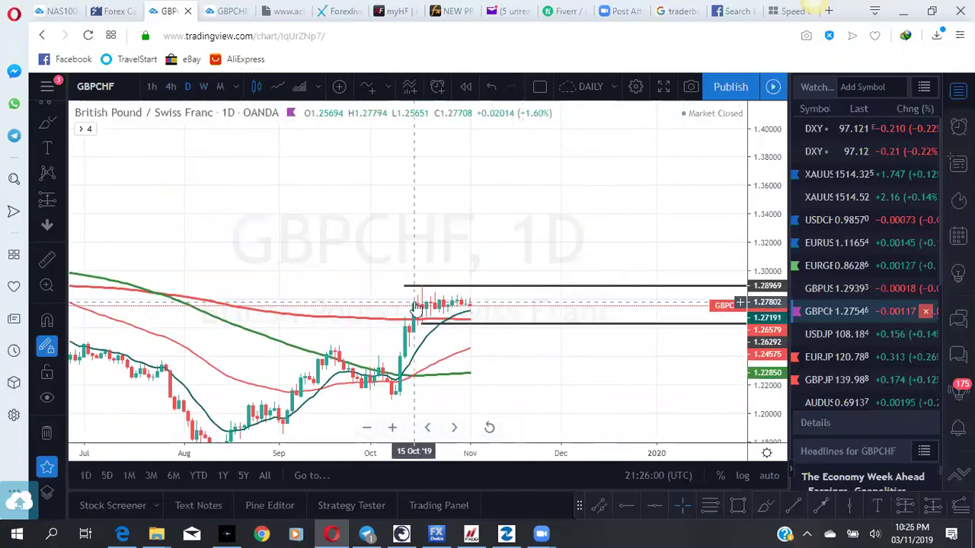
pyautogui.moveTo(767, 392); pyautogui.dragTo(749, 272)
pyautogui.moveTo(618, 361); pyautogui.dragTo(613, 238)
pyautogui.scroll(6, 555, 302)
pyautogui.moveTo(499, 306); pyautogui.dragTo(694, 396)
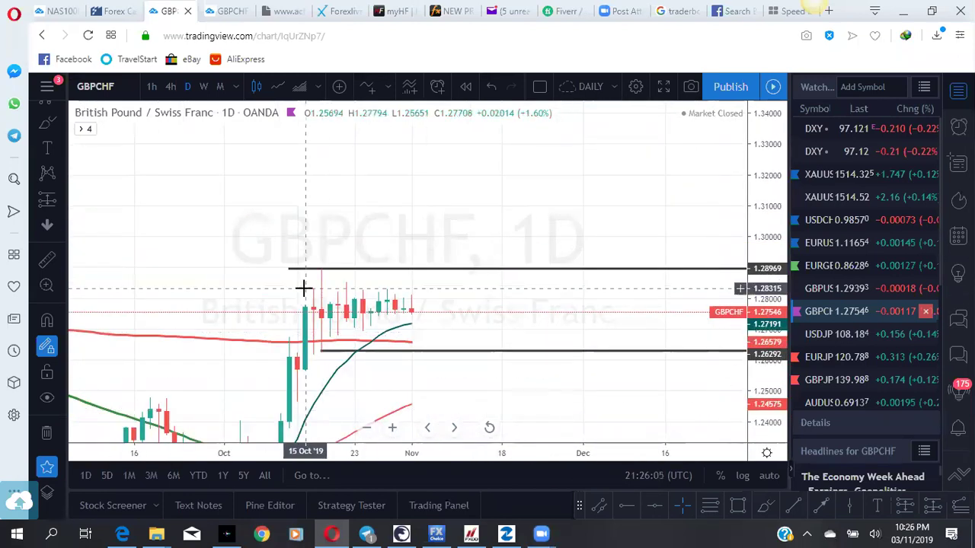
pyautogui.moveTo(771, 381); pyautogui.dragTo(769, 320)
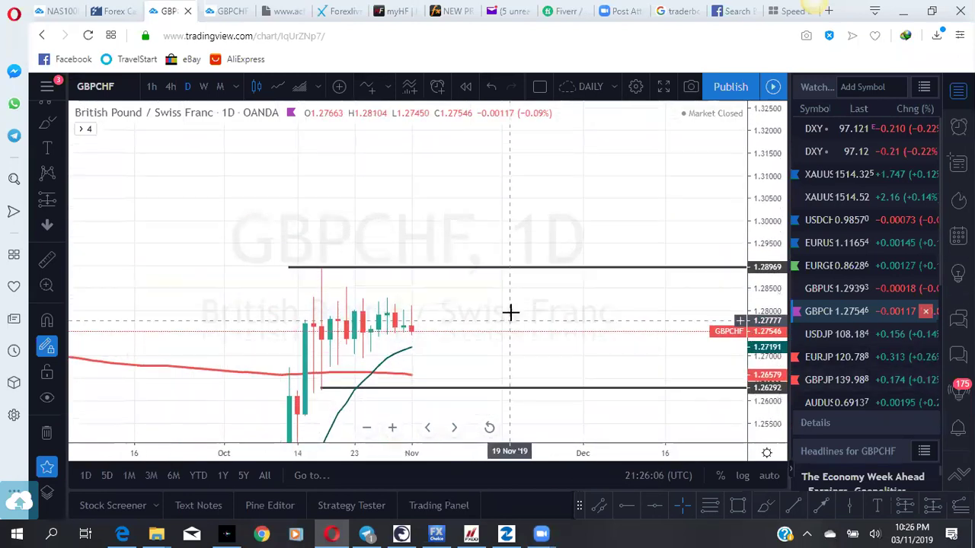
pyautogui.moveTo(510, 313); pyautogui.dragTo(517, 257)
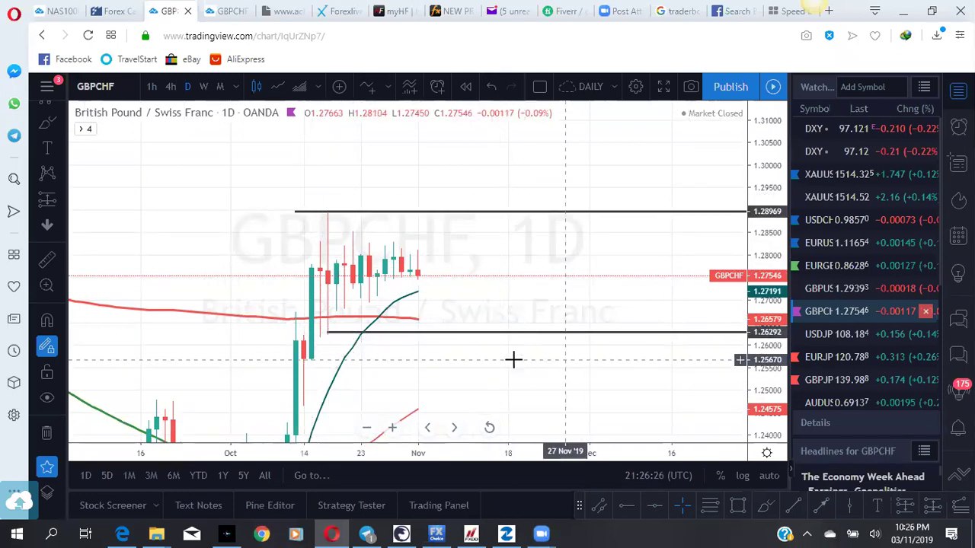
# Move GBPCHF's lower daily horizontal ray to the 16 Oct '19 low at 1.26234 and colour it blue.
pyautogui.moveTo(758, 379); pyautogui.dragTo(758, 322)
pyautogui.moveTo(597, 391); pyautogui.dragTo(664, 348)
pyautogui.scroll(5, 525, 353)
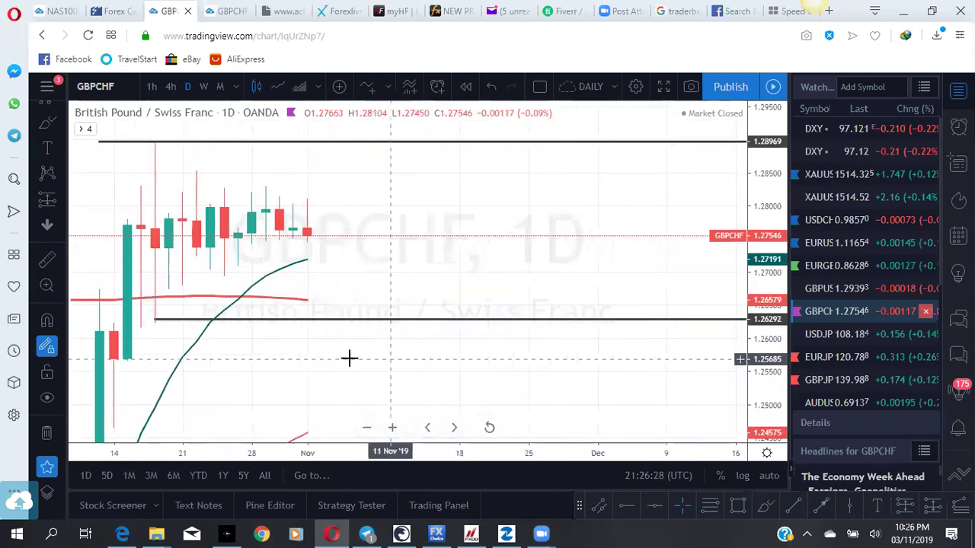
pyautogui.moveTo(362, 358); pyautogui.dragTo(593, 348)
pyautogui.click(401, 310)
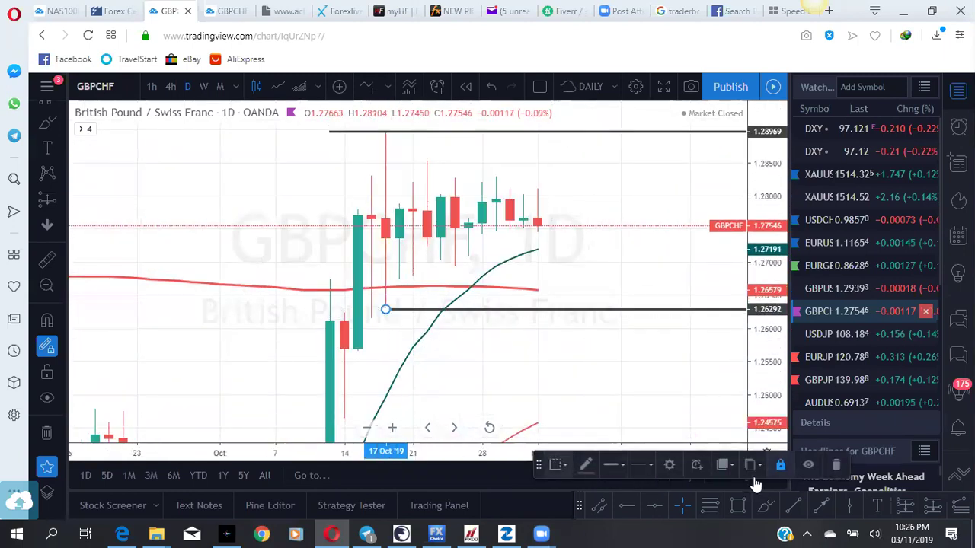
pyautogui.moveTo(386, 310)
pyautogui.mouseDown()
pyautogui.moveTo(342, 323)
pyautogui.moveTo(371, 313)
pyautogui.mouseUp()
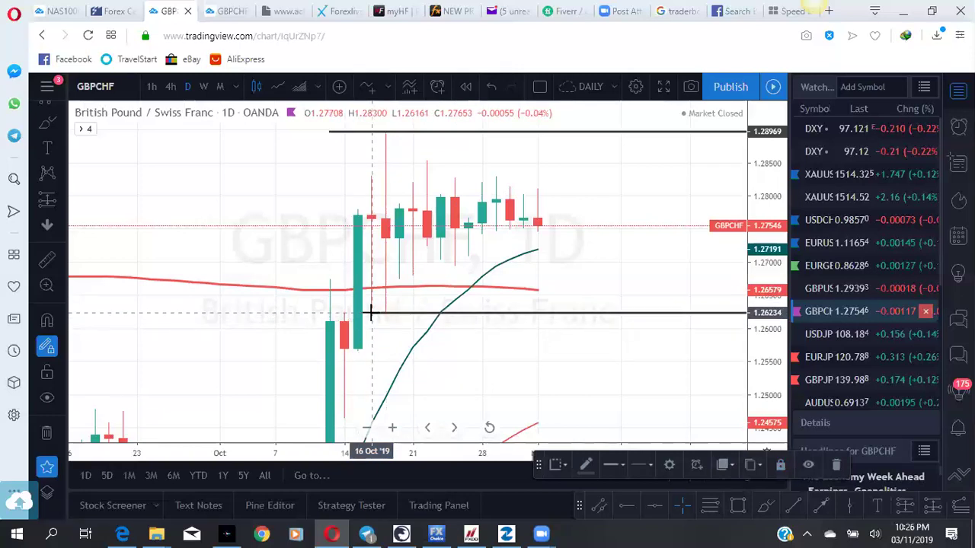
pyautogui.click(582, 465)
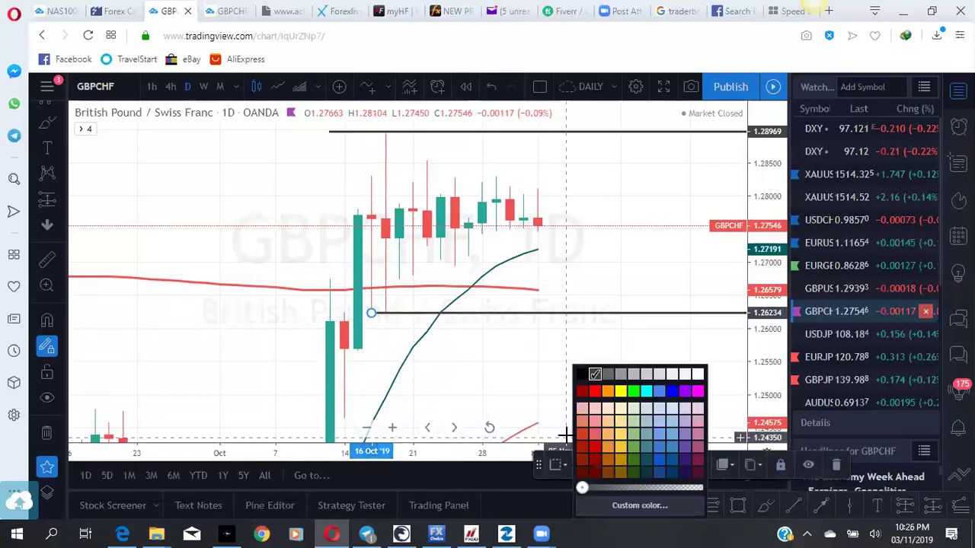
pyautogui.click(672, 391)
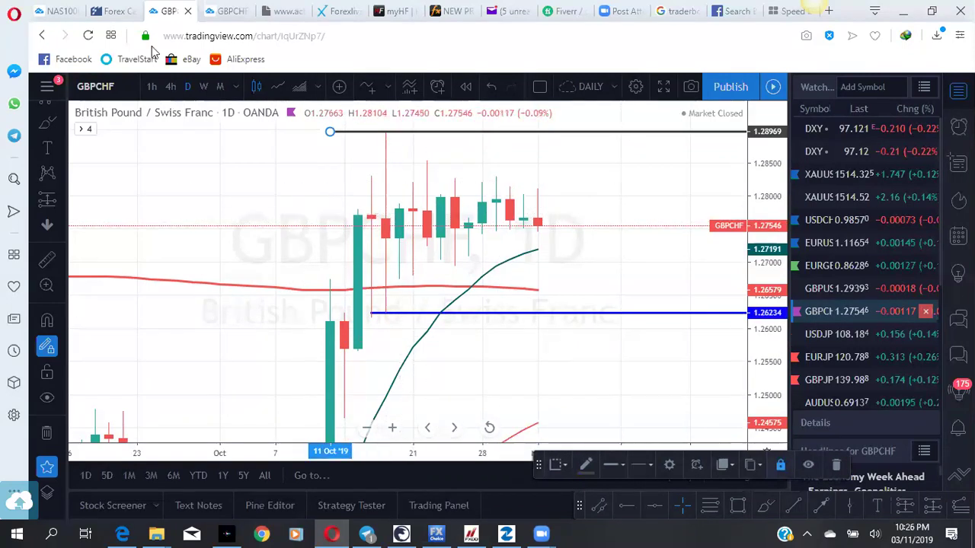
# Examine GBPCHF's four-hour break of the ascending trendline against the 1.27464 level and the 1.27155–1.26935 zone.
pyautogui.click(239, 17)
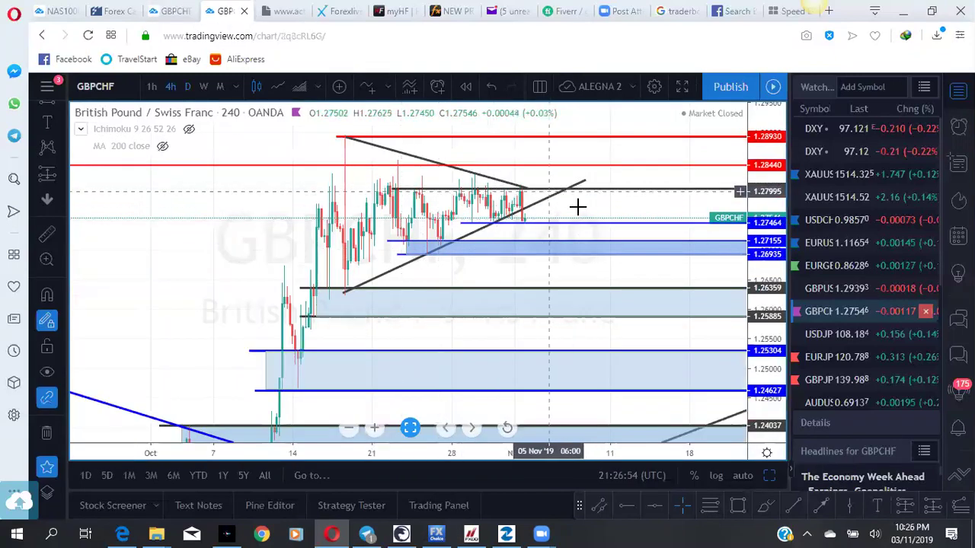
pyautogui.scroll(2, 585, 262)
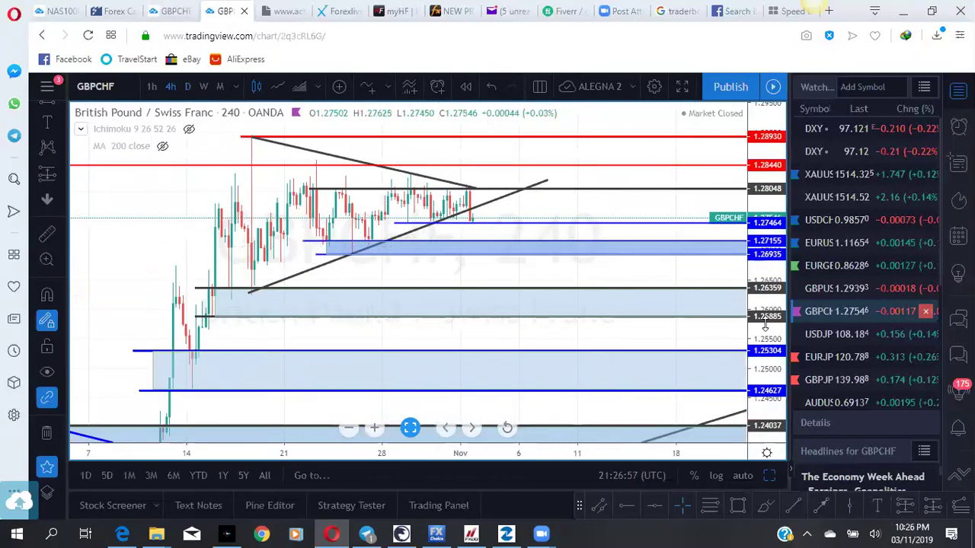
pyautogui.moveTo(759, 343); pyautogui.dragTo(745, 220)
pyautogui.moveTo(536, 196); pyautogui.dragTo(605, 294)
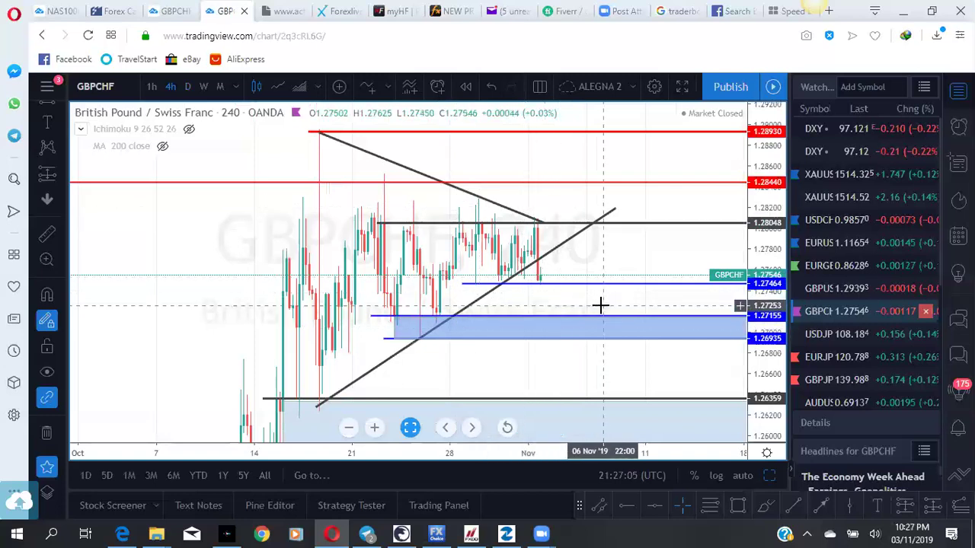
pyautogui.moveTo(526, 374); pyautogui.dragTo(520, 329)
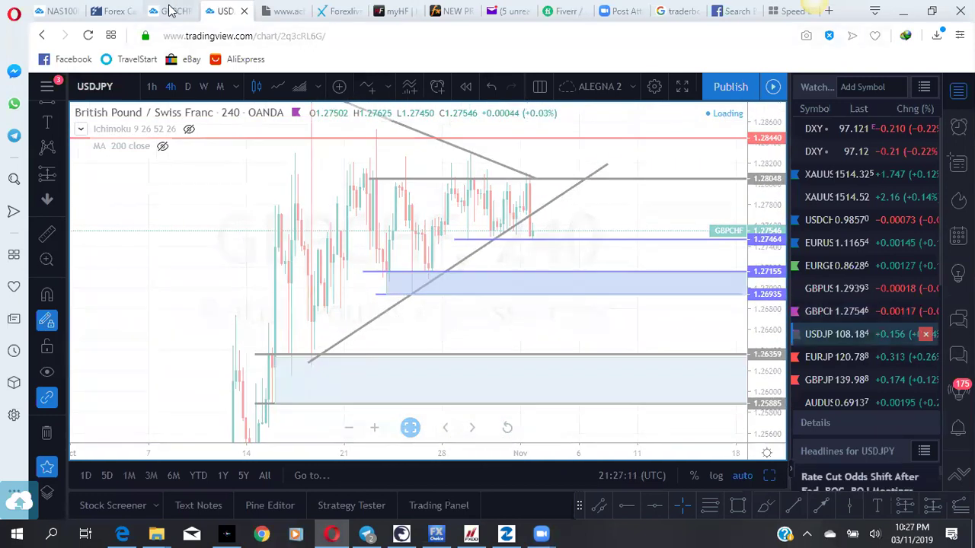
# Open USDJPY on the daily chart and examine its latest drop against the Fibonacci retracement and the marked levels.
pyautogui.click(169, 11)
pyautogui.click(834, 335)
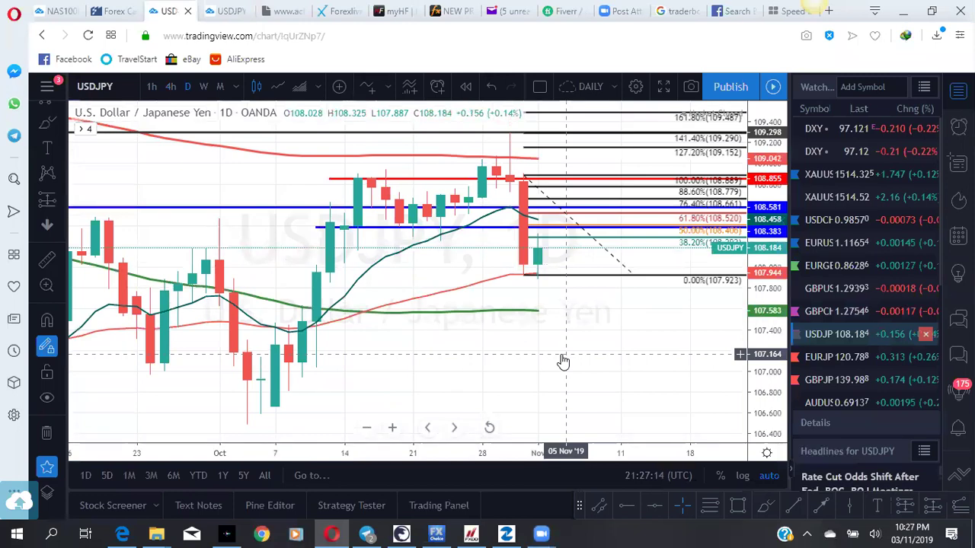
pyautogui.scroll(-3, 463, 337)
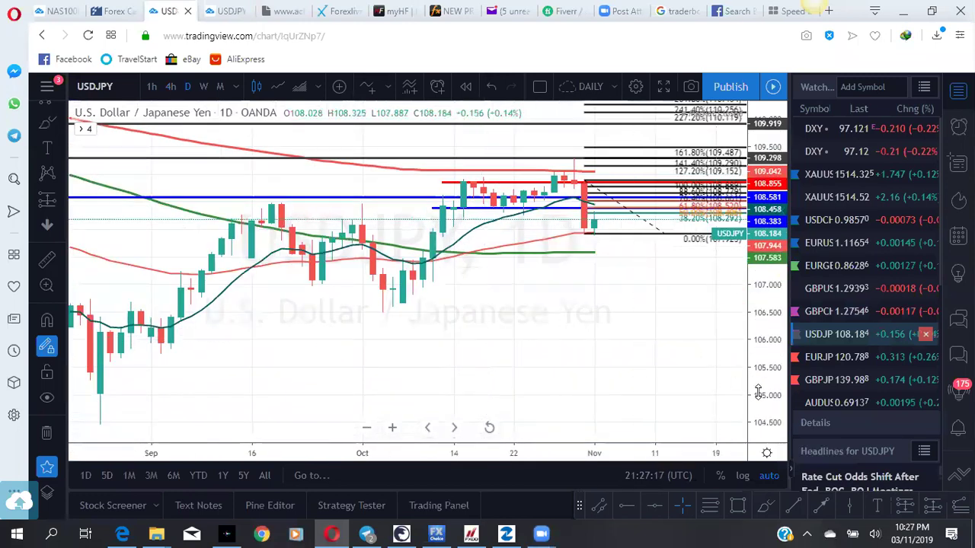
pyautogui.moveTo(582, 289); pyautogui.dragTo(495, 396)
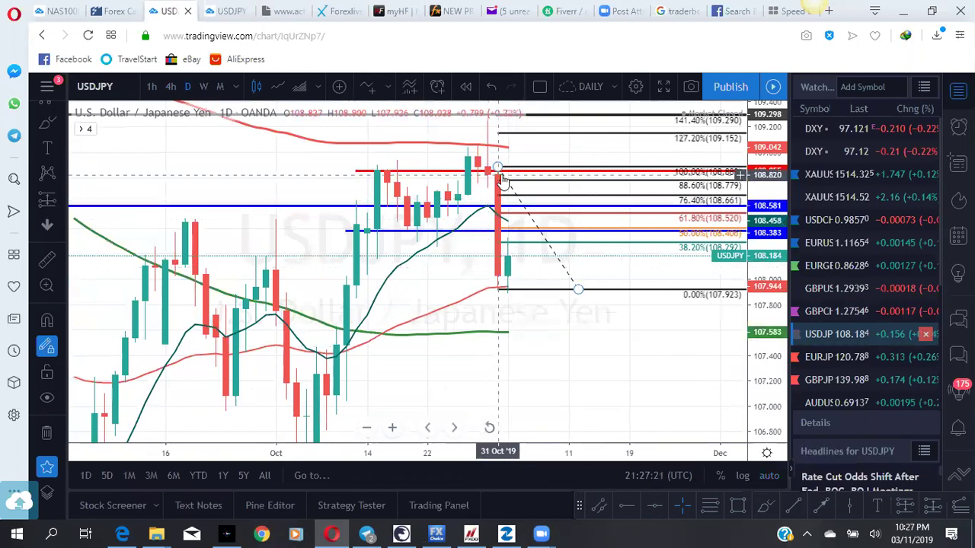
# Set USDJPY to the weekly timeframe and hide all drawings on the chart.
pyautogui.click(203, 86)
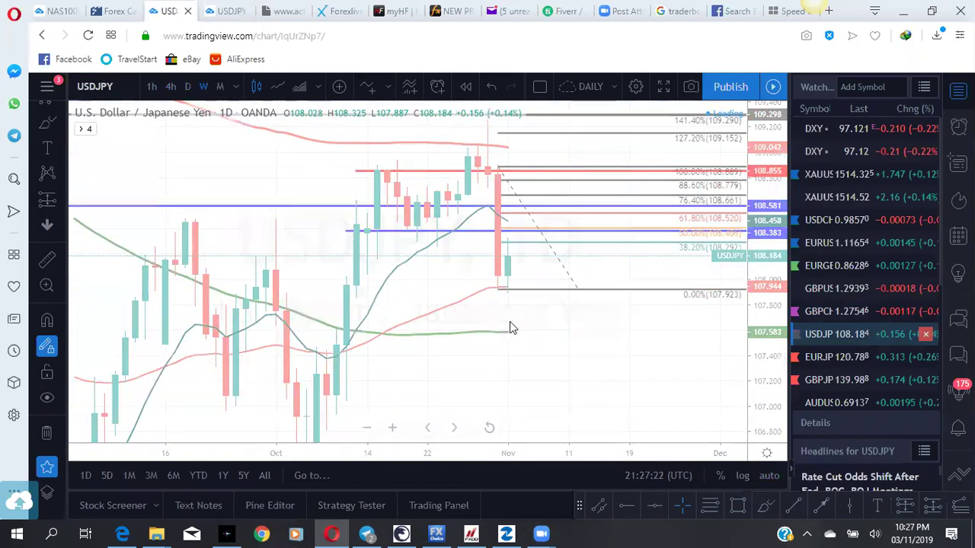
pyautogui.scroll(2, 510, 351)
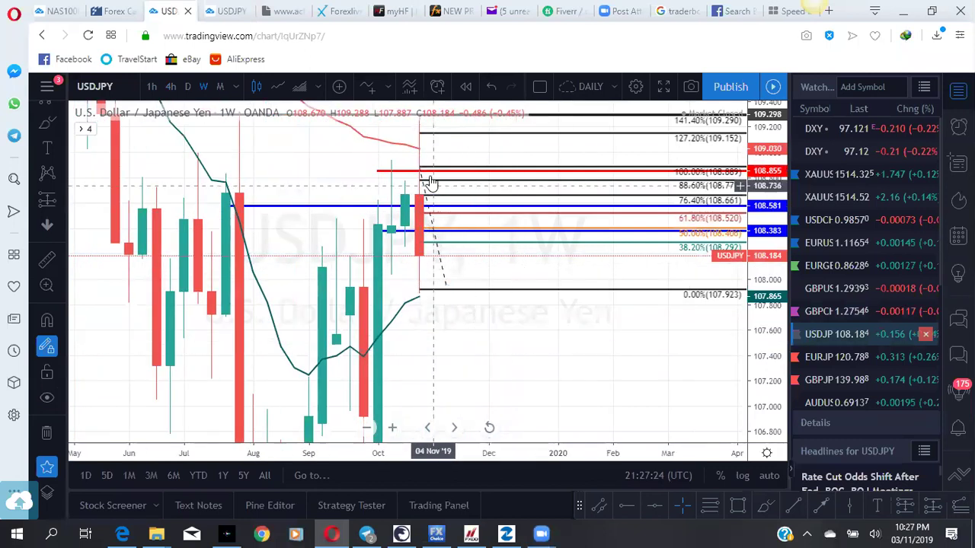
pyautogui.click(44, 399)
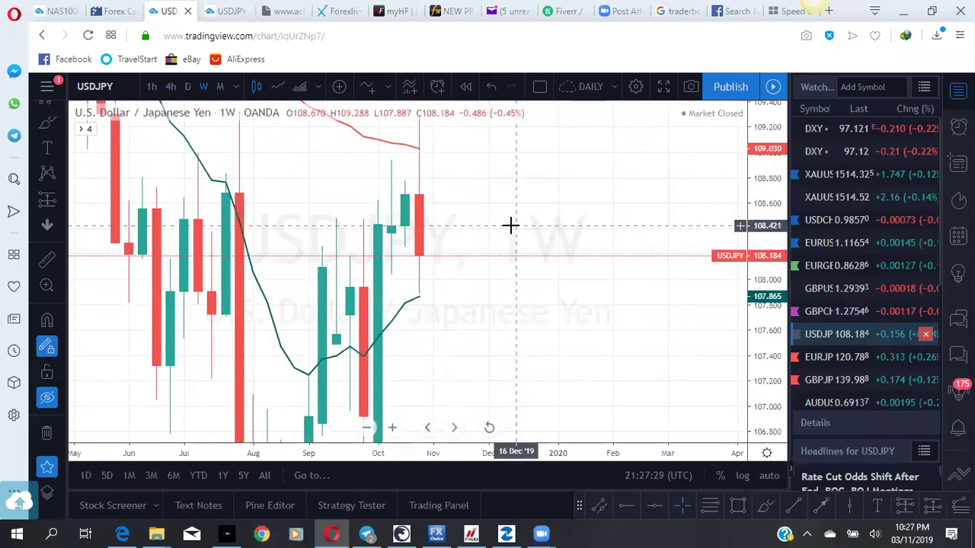
# Show all hidden drawings on the USDJPY chart again and set it back to the daily timeframe.
pyautogui.click(47, 397)
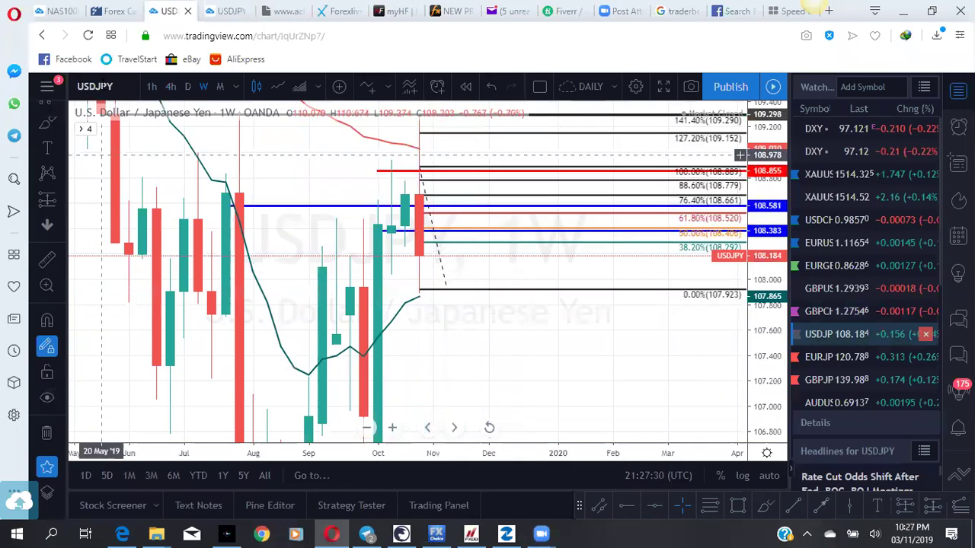
pyautogui.write('1D')
pyautogui.press('Return')
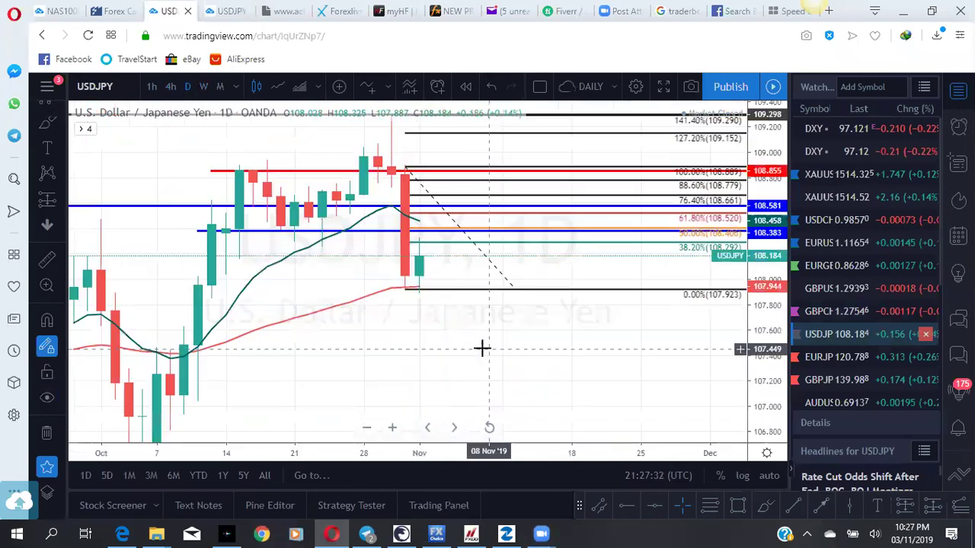
pyautogui.moveTo(767, 388); pyautogui.dragTo(757, 302)
pyautogui.scroll(-1, 622, 373)
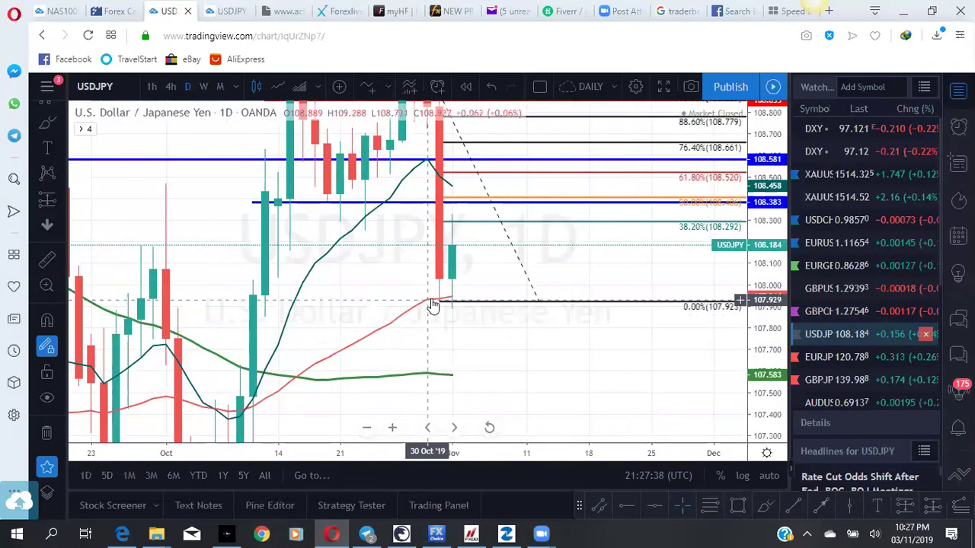
# Check which moving averages are plotted on USDJPY and examine the daily drop against the EMA 55 and the 0.00% Fibonacci level.
pyautogui.click(81, 129)
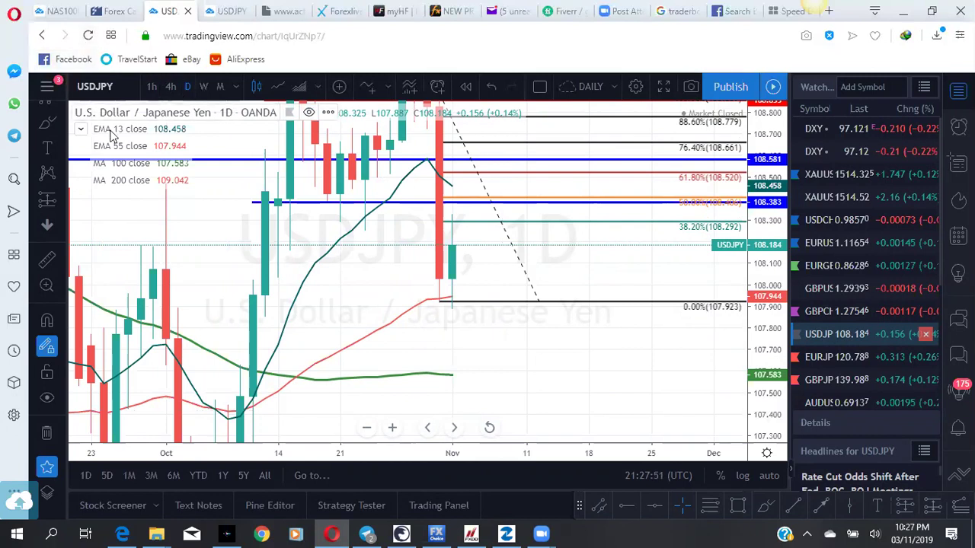
pyautogui.click(82, 132)
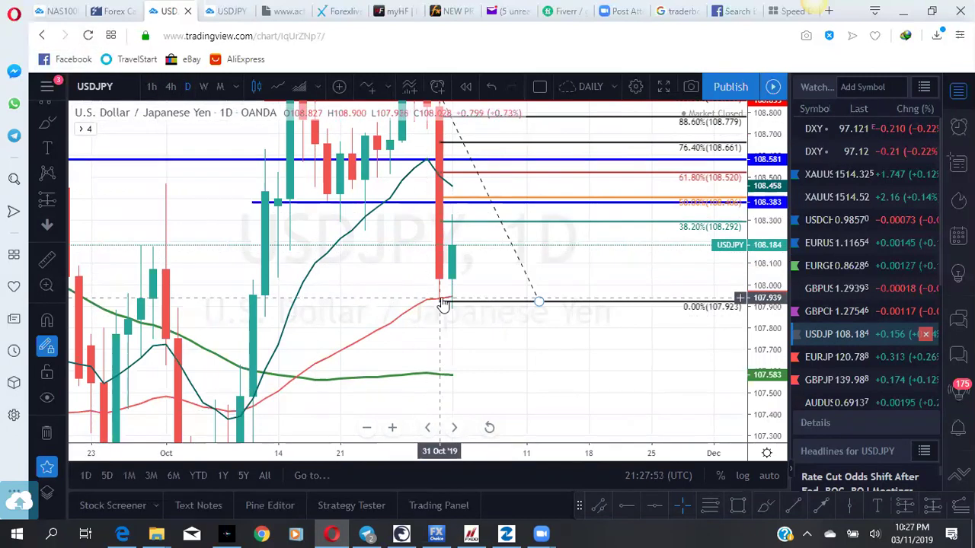
pyautogui.moveTo(521, 266); pyautogui.dragTo(500, 322)
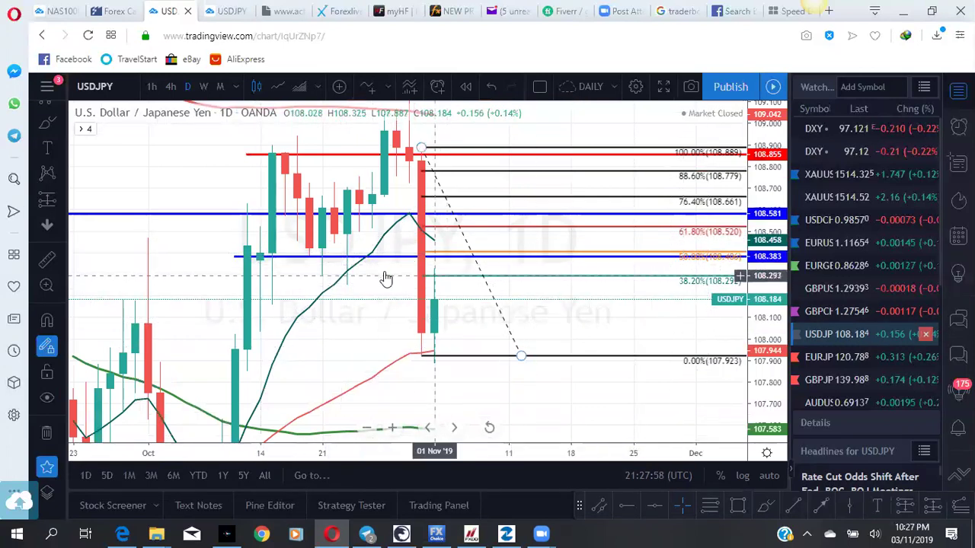
# Move USDJPY's lower blue horizontal ray to 16 Oct '19 at 108.416 and colour it red.
pyautogui.click(241, 256)
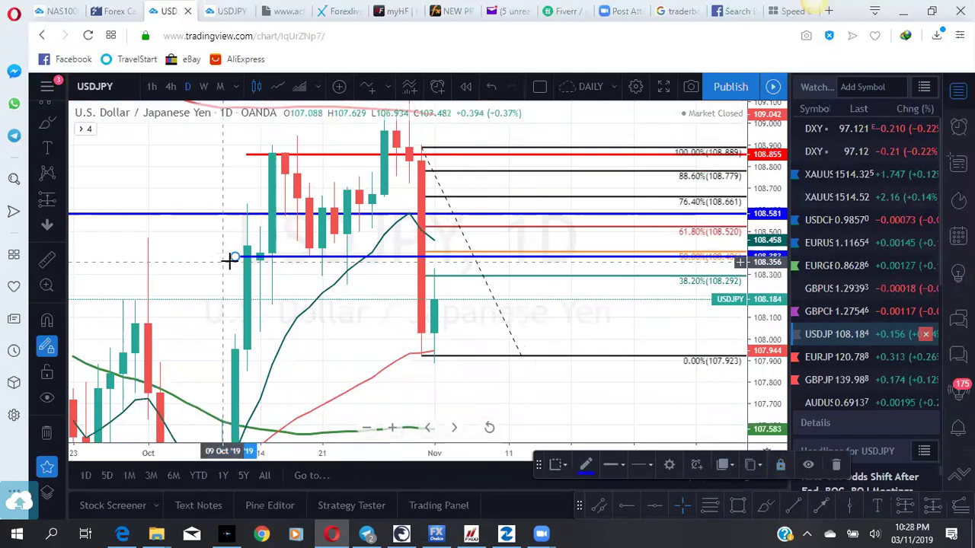
pyautogui.moveTo(237, 257); pyautogui.dragTo(285, 249)
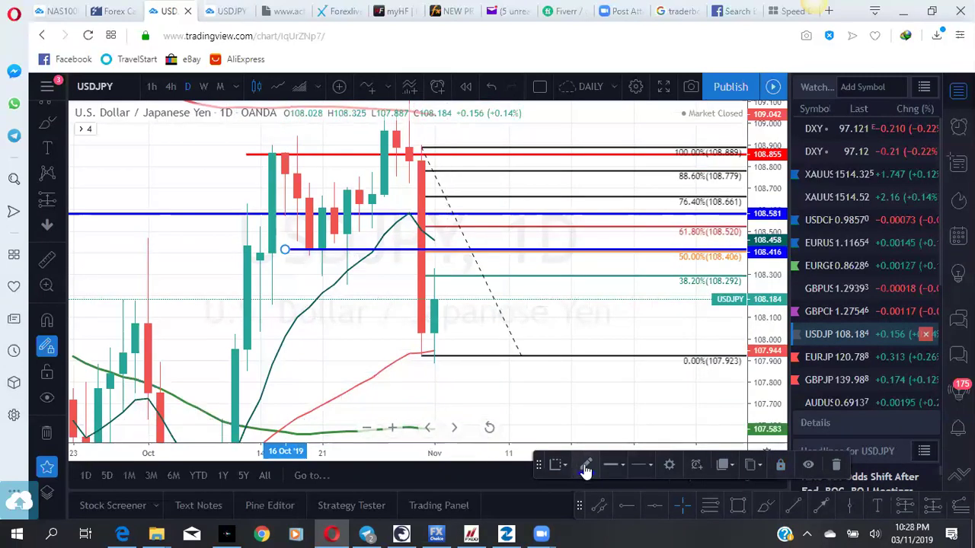
pyautogui.click(586, 466)
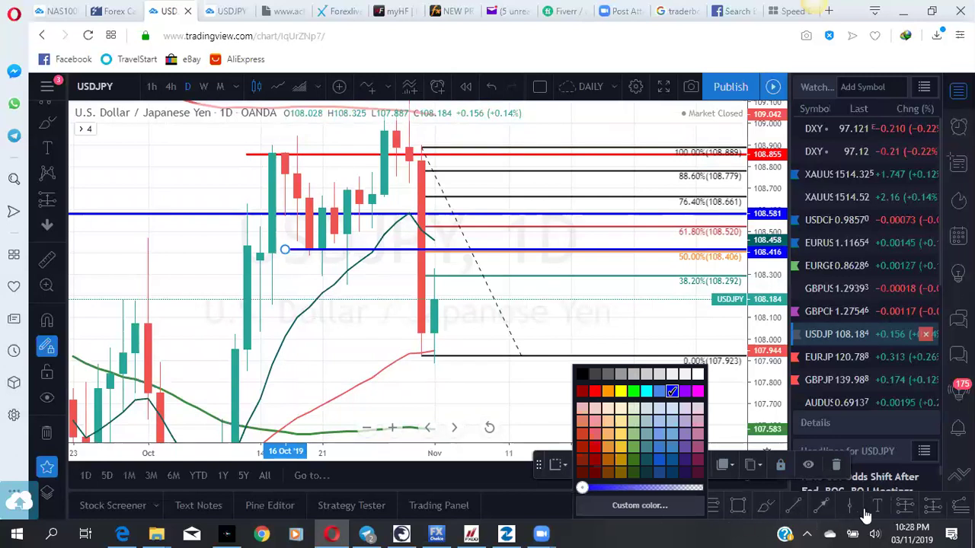
pyautogui.click(466, 382)
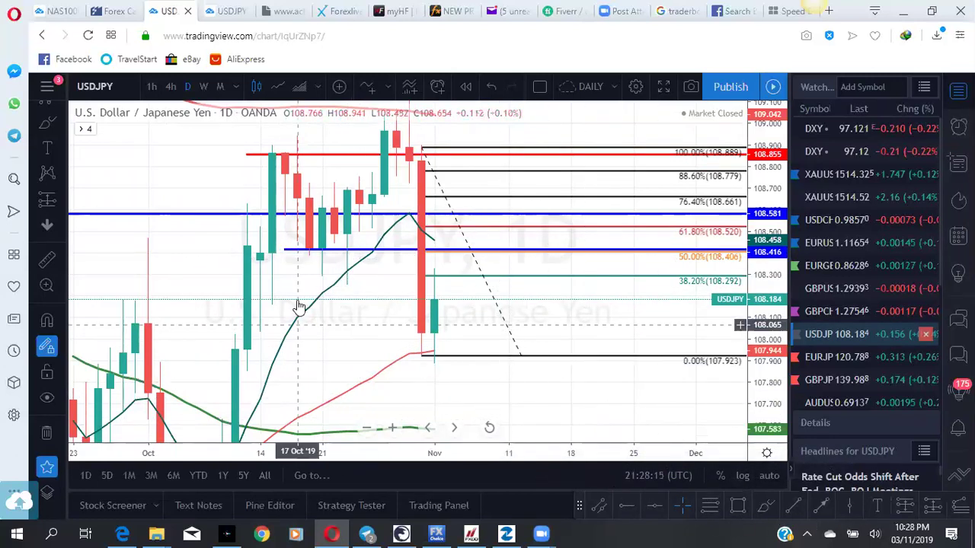
pyautogui.click(291, 252)
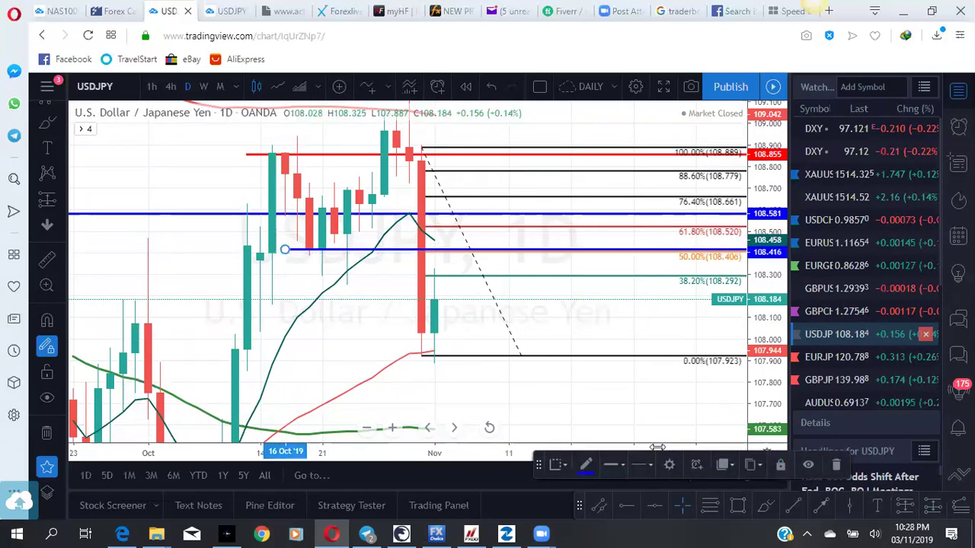
pyautogui.click(588, 466)
pyautogui.click(595, 393)
pyautogui.moveTo(442, 374); pyautogui.dragTo(391, 382)
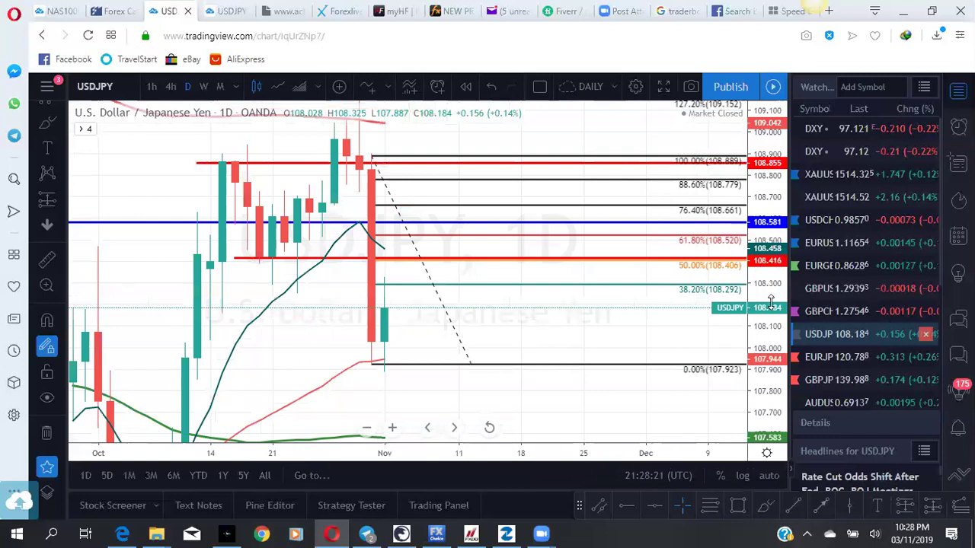
pyautogui.moveTo(771, 301); pyautogui.dragTo(770, 295)
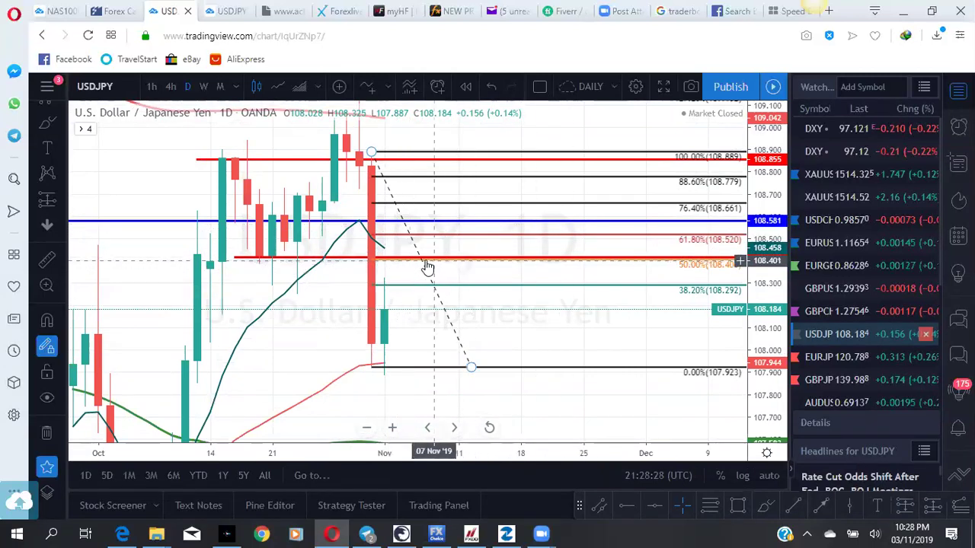
# Switch to the four-hour USDJPY chart and examine the projected path against the 108.358 level and the 108.065–107.854 zone.
pyautogui.click(232, 14)
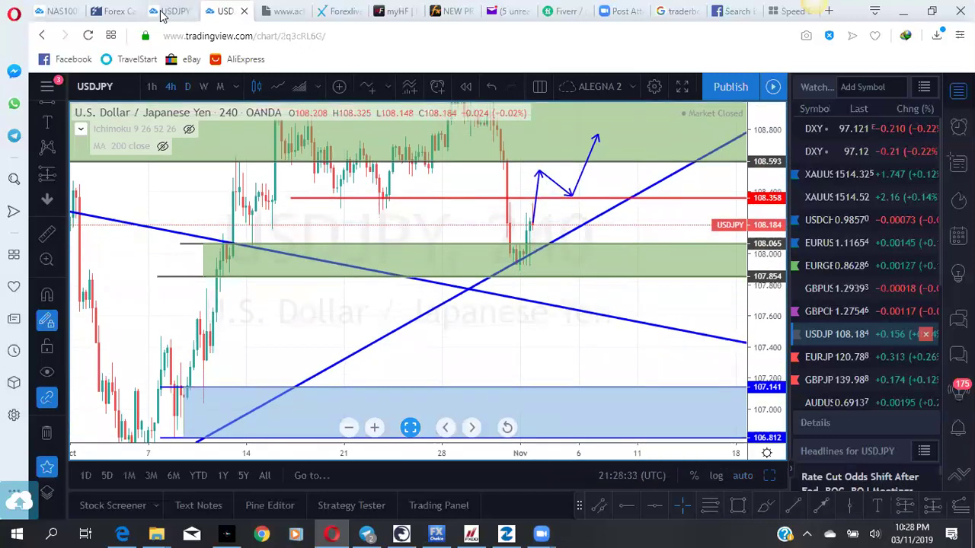
pyautogui.click(162, 13)
pyautogui.click(222, 13)
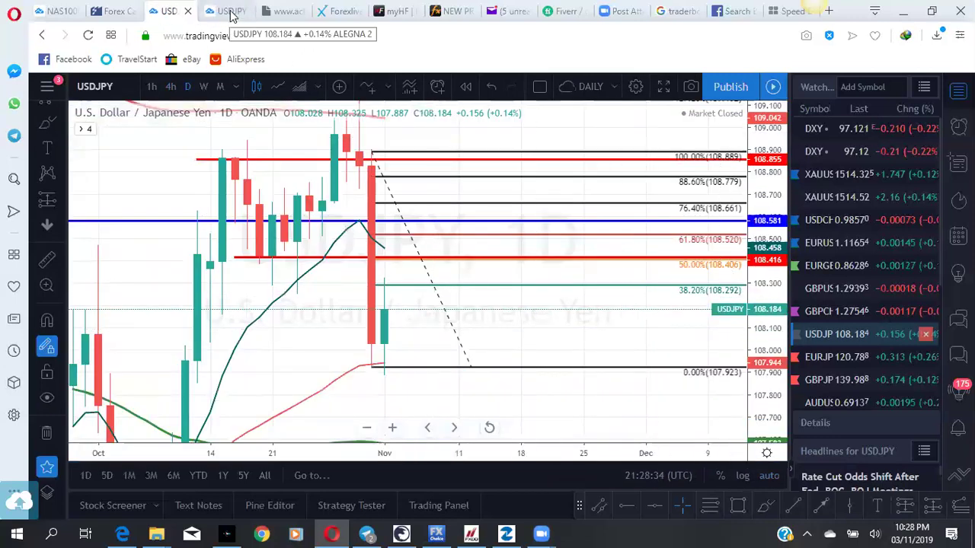
pyautogui.moveTo(766, 293); pyautogui.dragTo(670, 193)
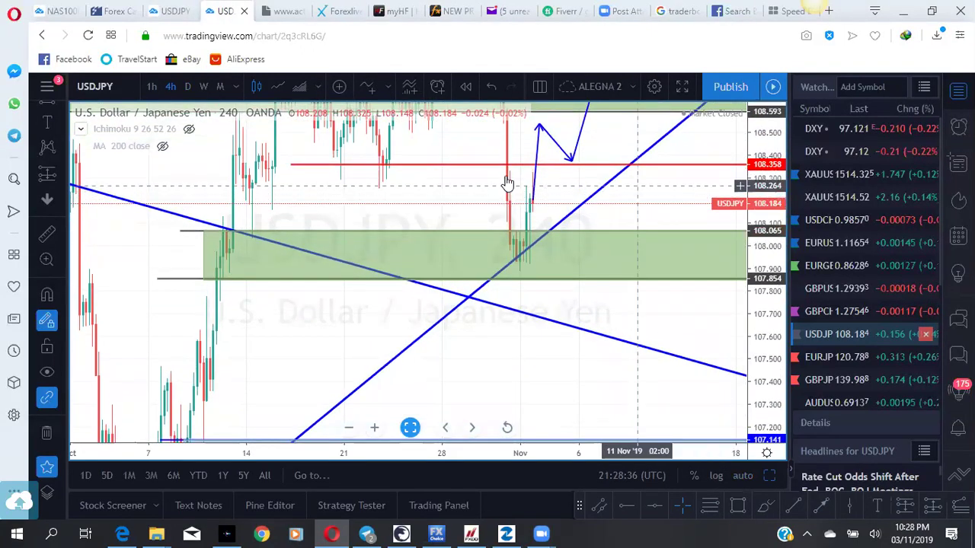
pyautogui.moveTo(483, 162); pyautogui.dragTo(464, 235)
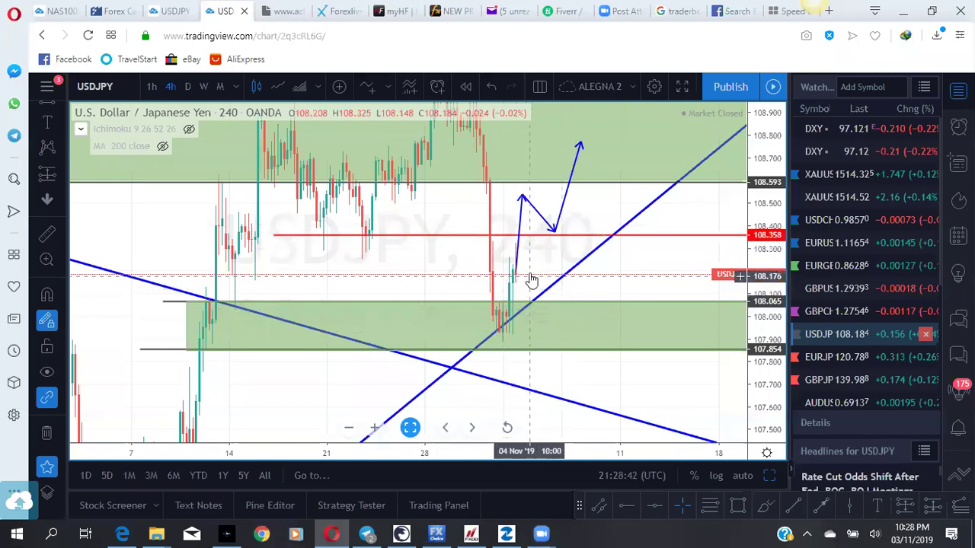
pyautogui.moveTo(753, 199); pyautogui.dragTo(747, 327)
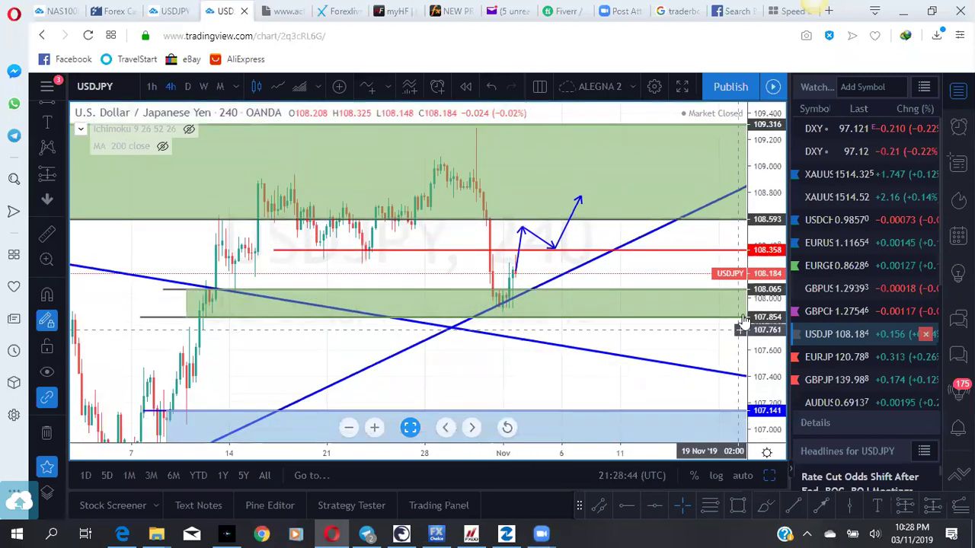
# Check USDJPY's trendlines and zones on the daily timeframe, then return the chart to four hours.
pyautogui.click(187, 87)
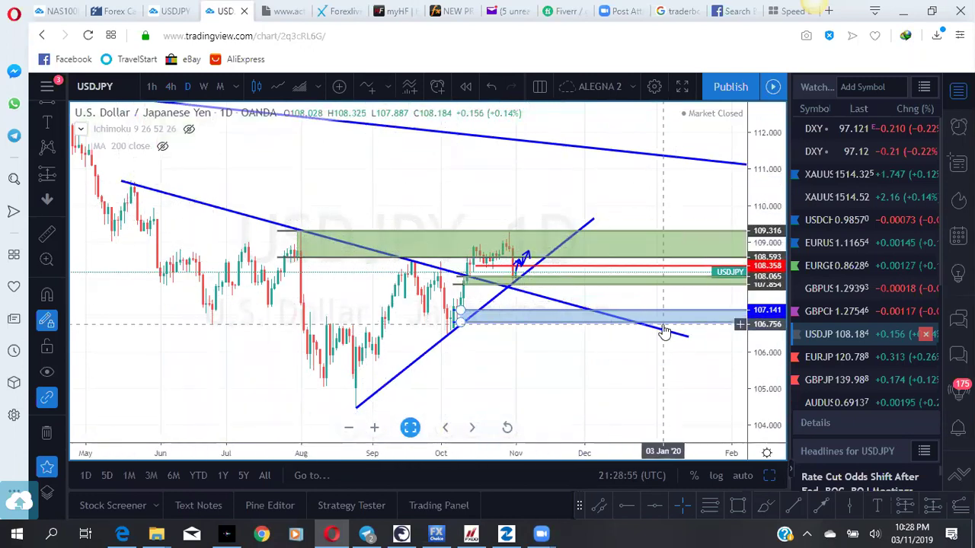
pyautogui.click(171, 87)
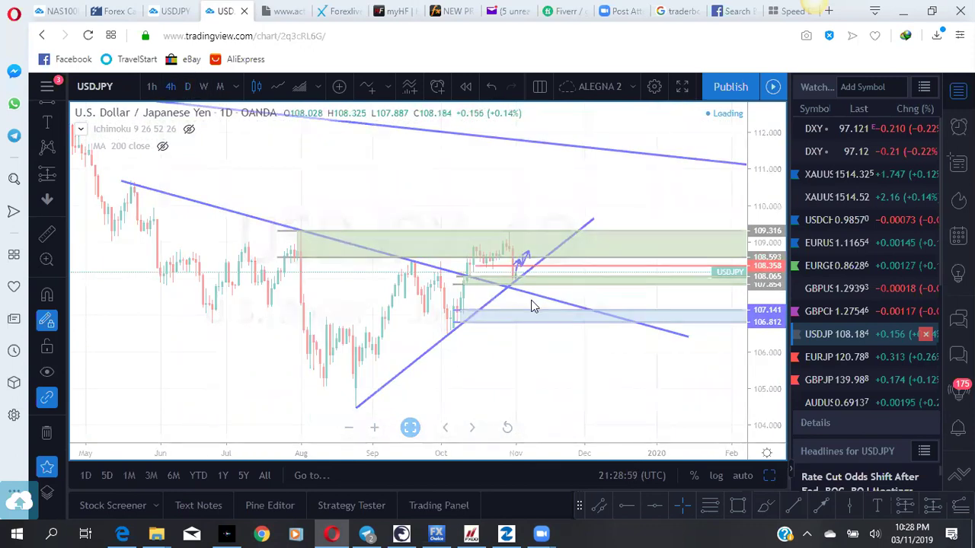
pyautogui.moveTo(750, 358); pyautogui.dragTo(697, 150)
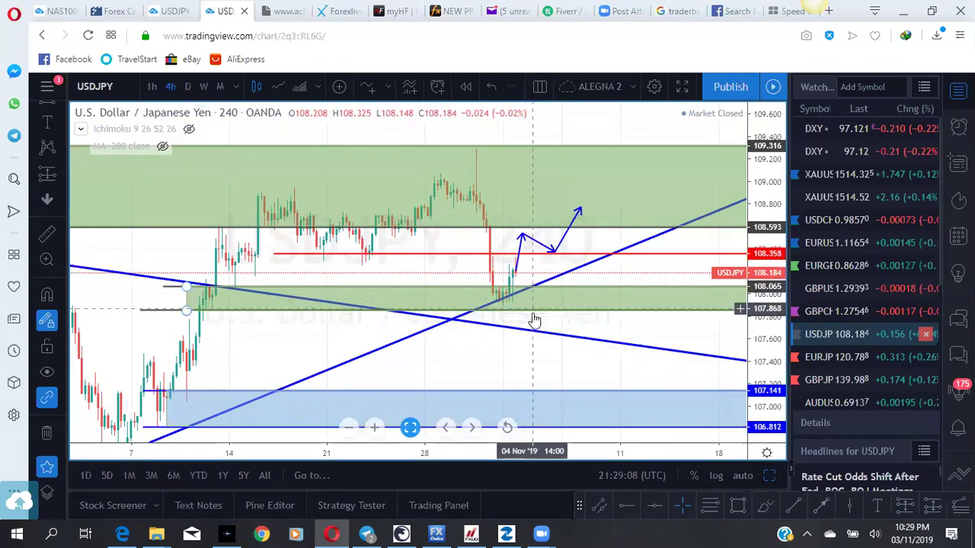
# Examine USDJPY's four-hour ascending trendline and broken descending trendline around the 108.065–107.854 and 107.141–106.812 zones.
pyautogui.moveTo(536, 323); pyautogui.dragTo(526, 243)
pyautogui.moveTo(527, 318); pyautogui.dragTo(524, 375)
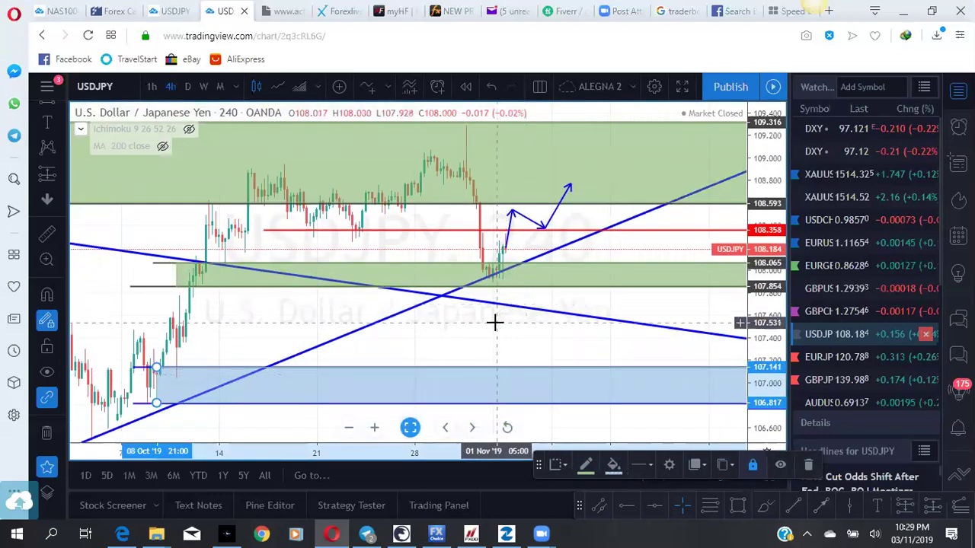
pyautogui.scroll(-3, 495, 323)
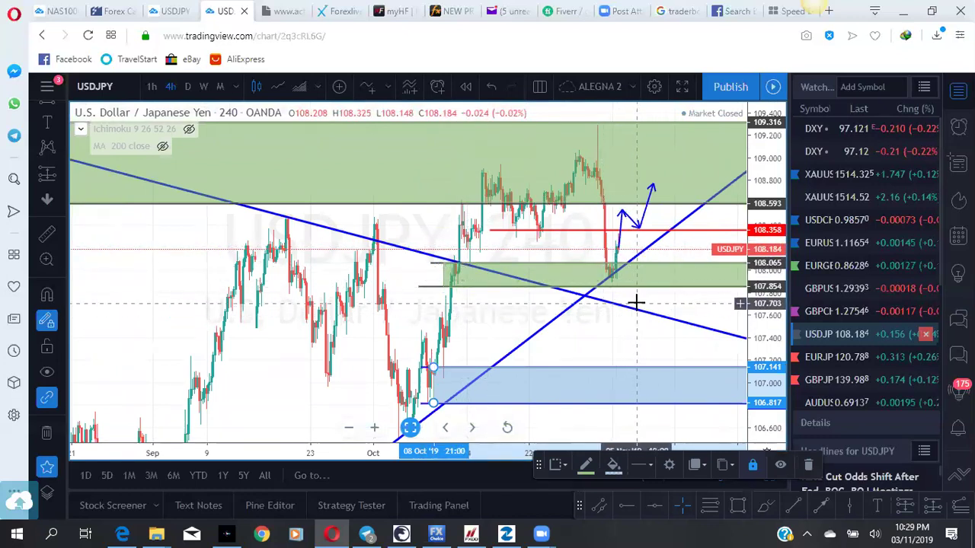
pyautogui.moveTo(631, 322); pyautogui.dragTo(537, 326)
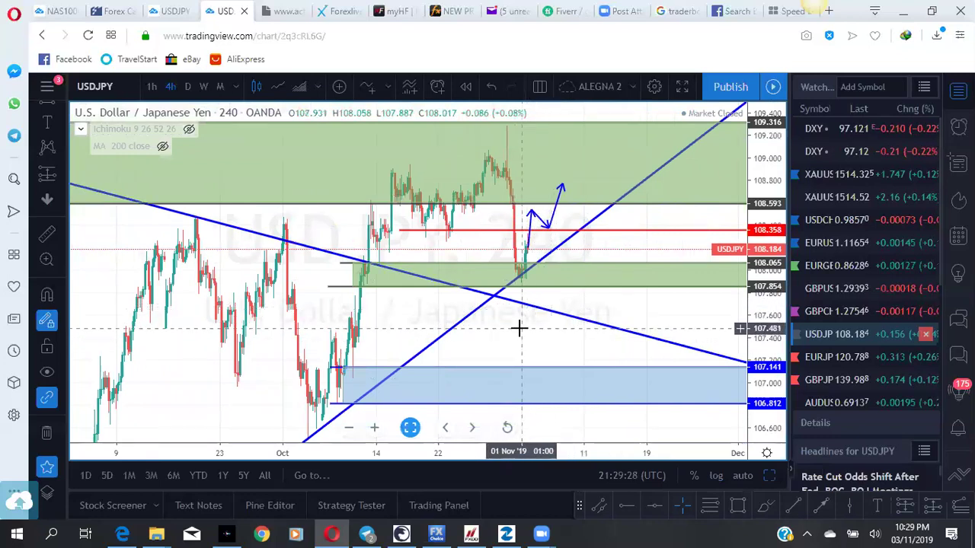
pyautogui.scroll(1, 521, 327)
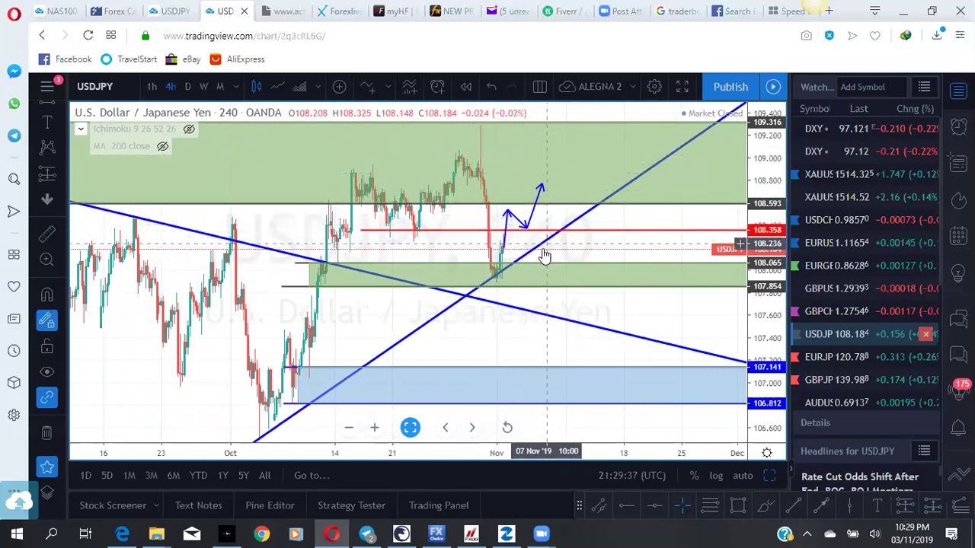
# Open EURJPY in both chart layouts and examine its daily candles against the 121.387 and 120.394 levels.
pyautogui.click(837, 357)
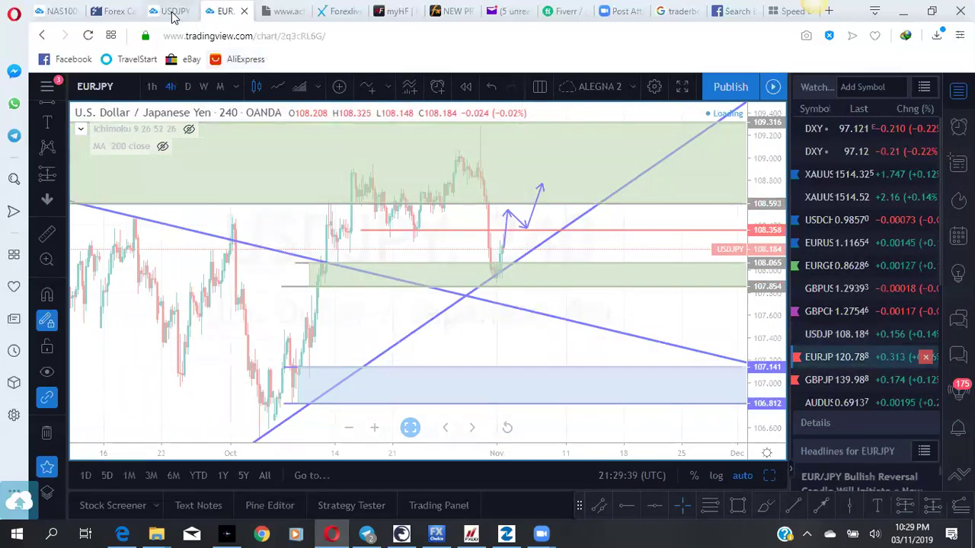
pyautogui.click(173, 12)
pyautogui.click(834, 356)
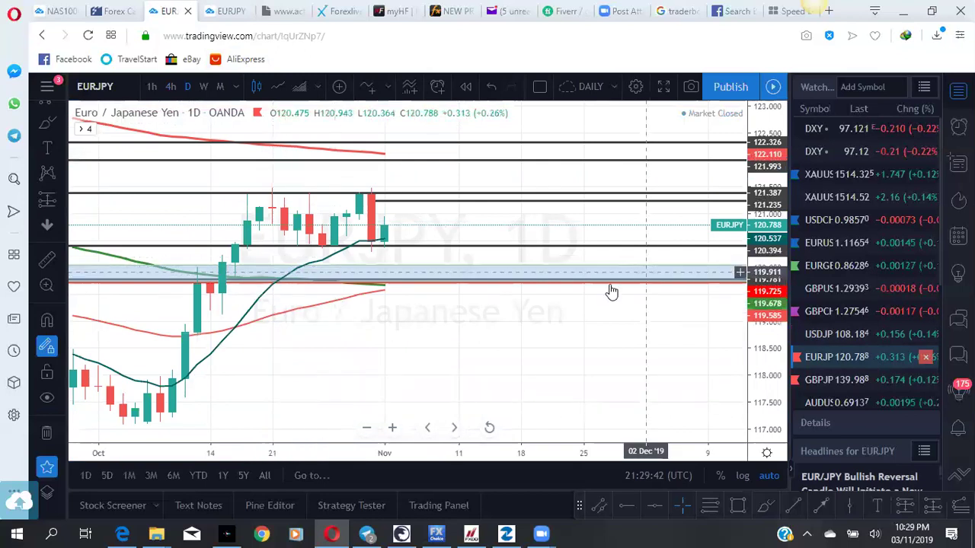
pyautogui.scroll(-1, 656, 328)
pyautogui.moveTo(756, 397); pyautogui.dragTo(735, 219)
pyautogui.scroll(-3, 690, 294)
pyautogui.moveTo(568, 211); pyautogui.dragTo(550, 252)
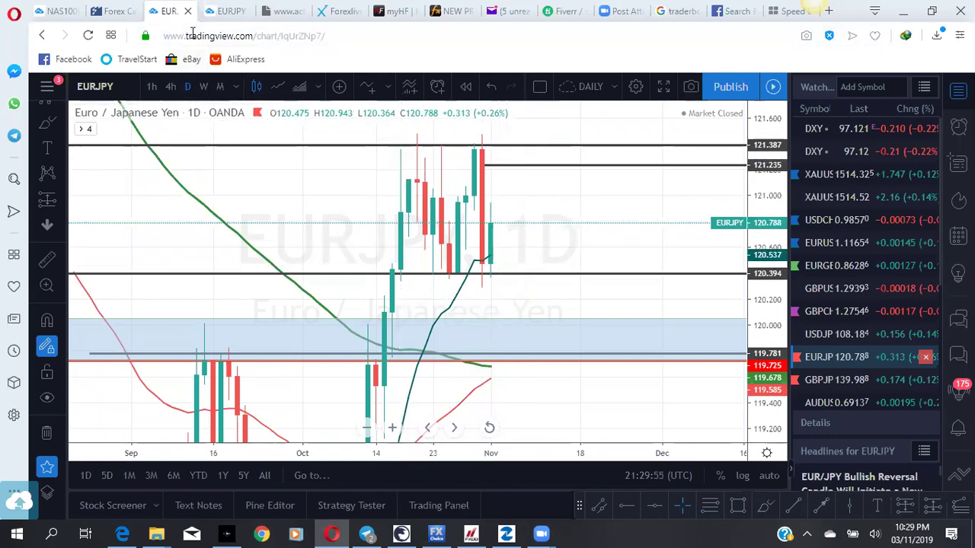
# Examine EURJPY's four-hour projected path against the 120.601 level and the 120.478–120.308 and 120.099–119.852 zones.
pyautogui.click(227, 11)
pyautogui.moveTo(762, 310); pyautogui.dragTo(727, 107)
pyautogui.moveTo(448, 225); pyautogui.dragTo(414, 450)
pyautogui.scroll(1, 389, 377)
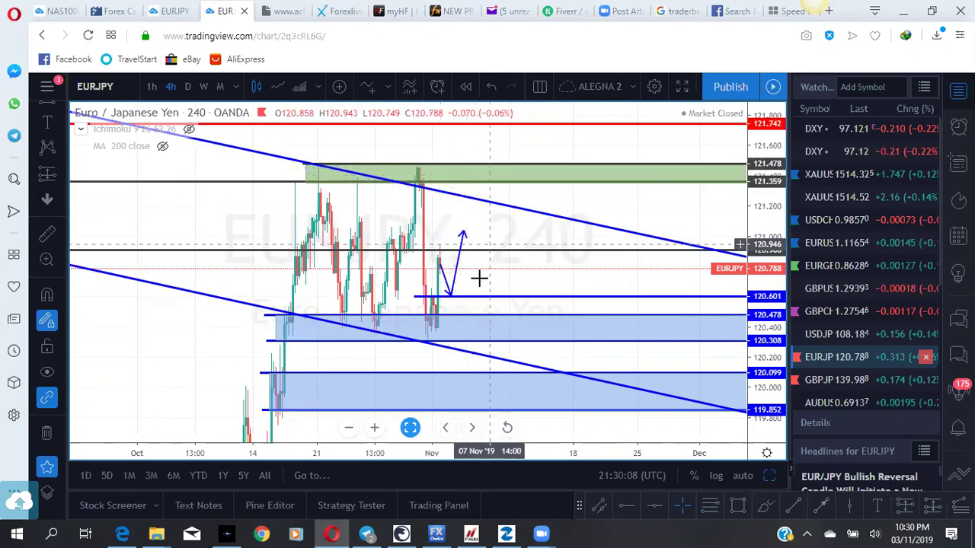
pyautogui.moveTo(403, 366); pyautogui.dragTo(379, 252)
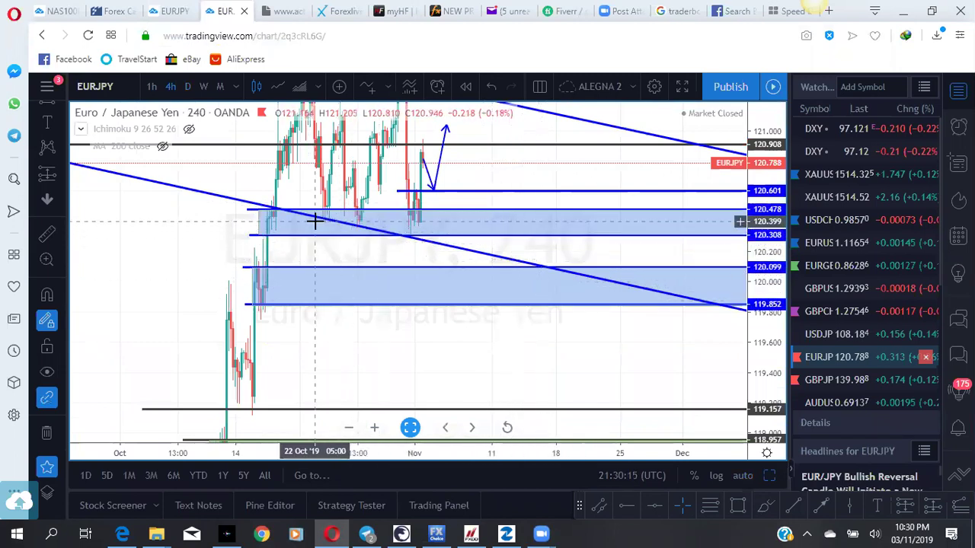
pyautogui.click(386, 221)
pyautogui.moveTo(483, 218); pyautogui.dragTo(490, 298)
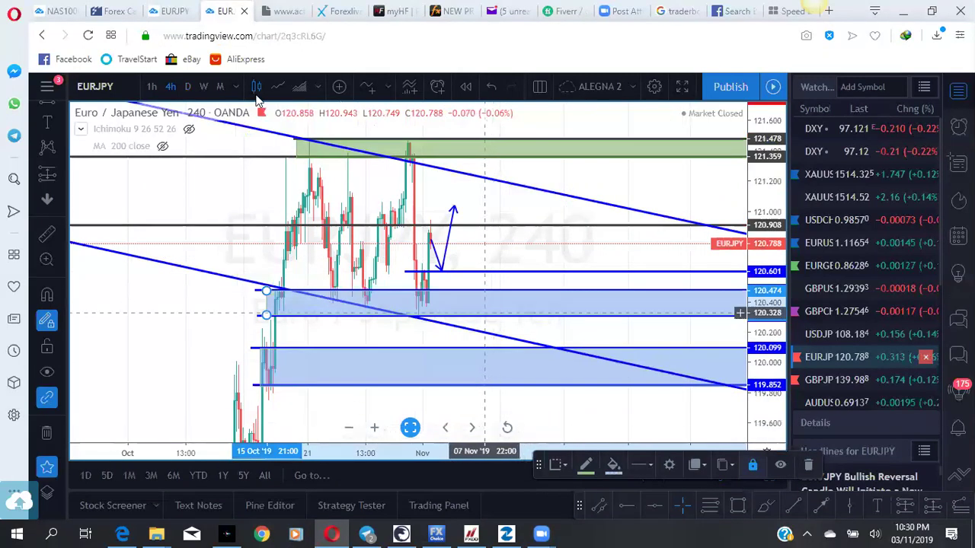
# Review EURJPY's daily range between 120.394 and 121.387 again and return to the four-hour chart.
pyautogui.click(174, 11)
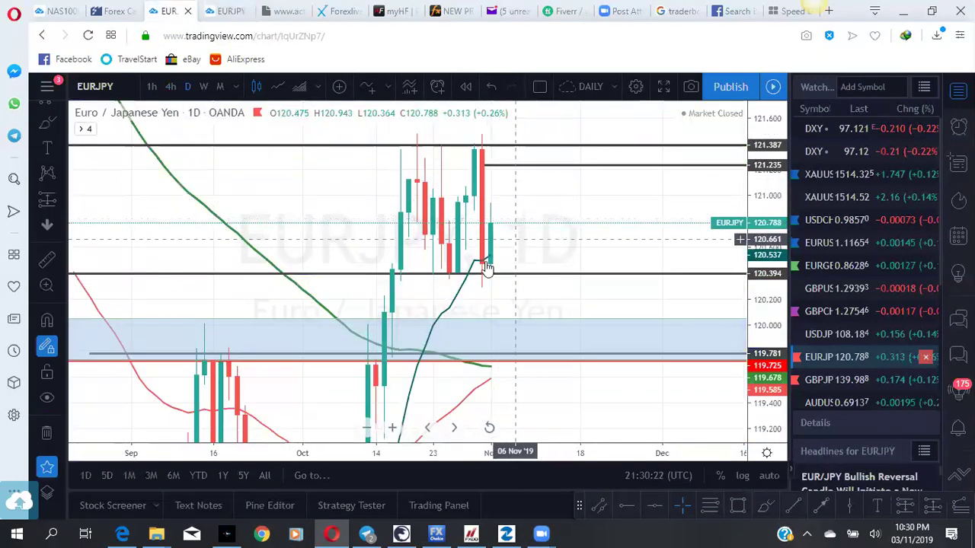
pyautogui.scroll(1, 491, 287)
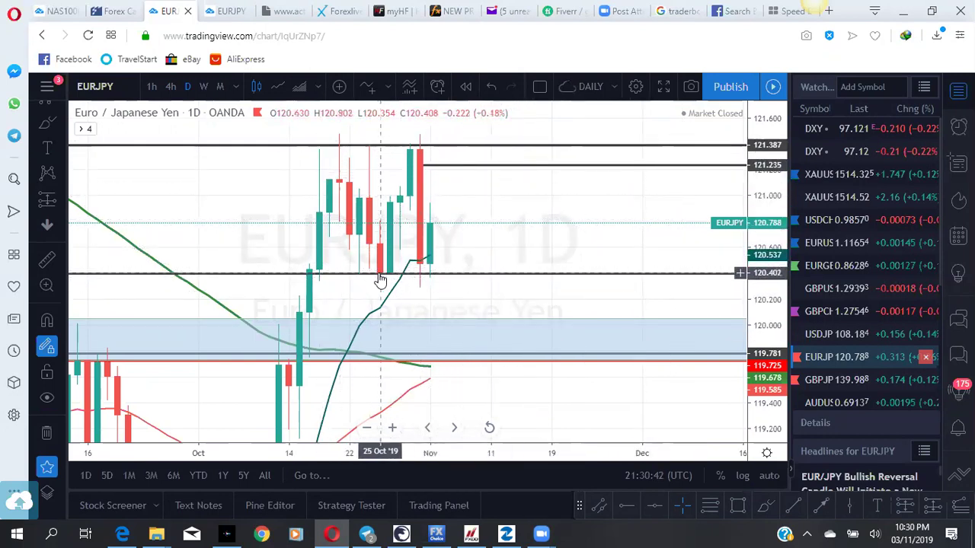
pyautogui.scroll(-5, 396, 283)
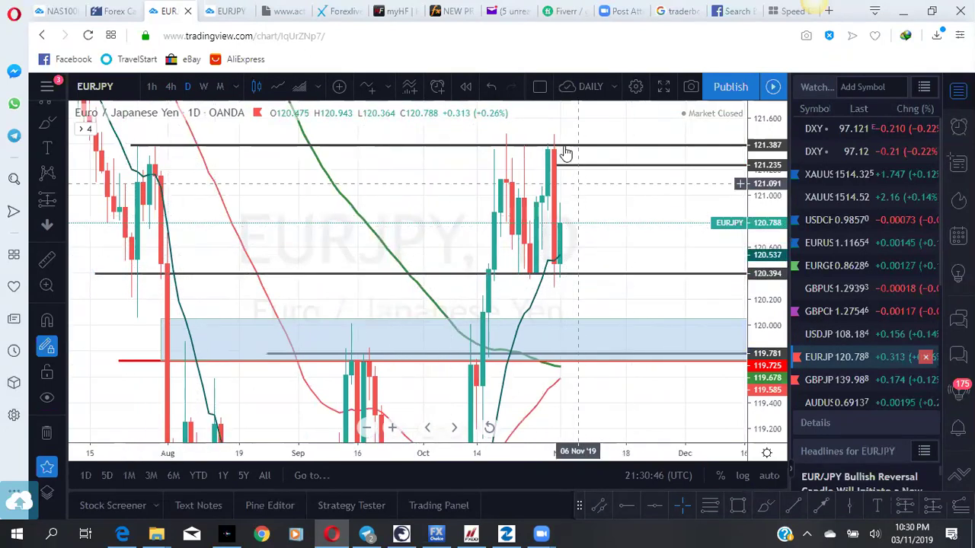
pyautogui.click(228, 11)
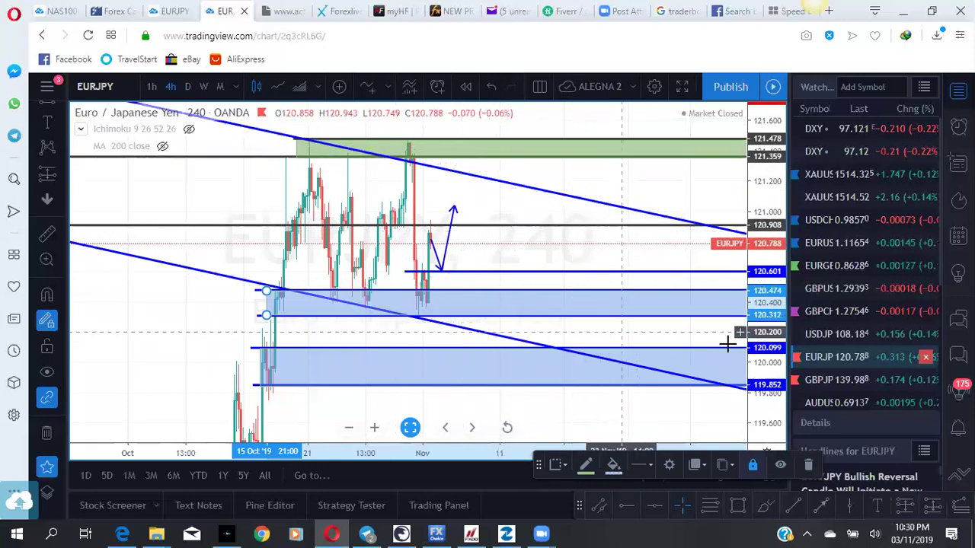
# Open GBPJPY in both chart layouts and remove all drawings from its daily chart.
pyautogui.click(823, 379)
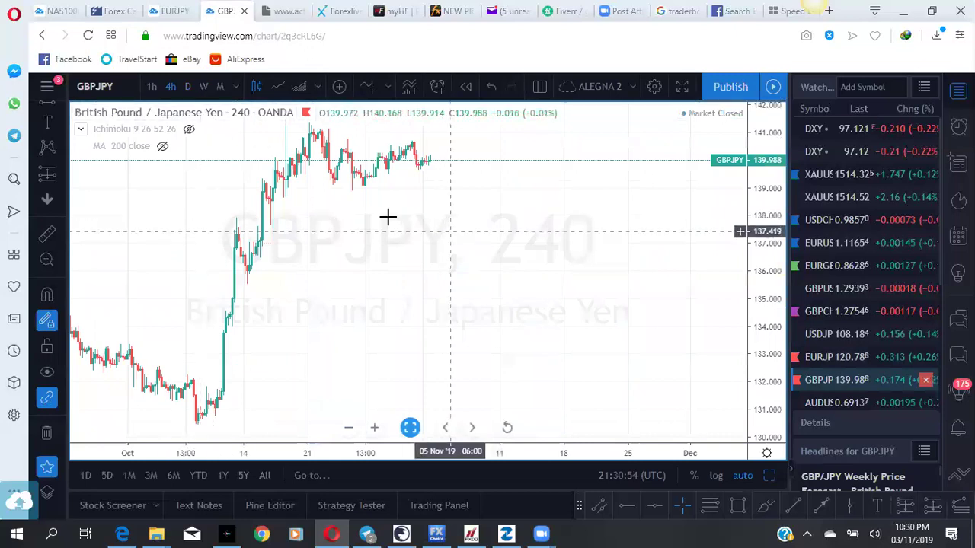
pyautogui.click(173, 11)
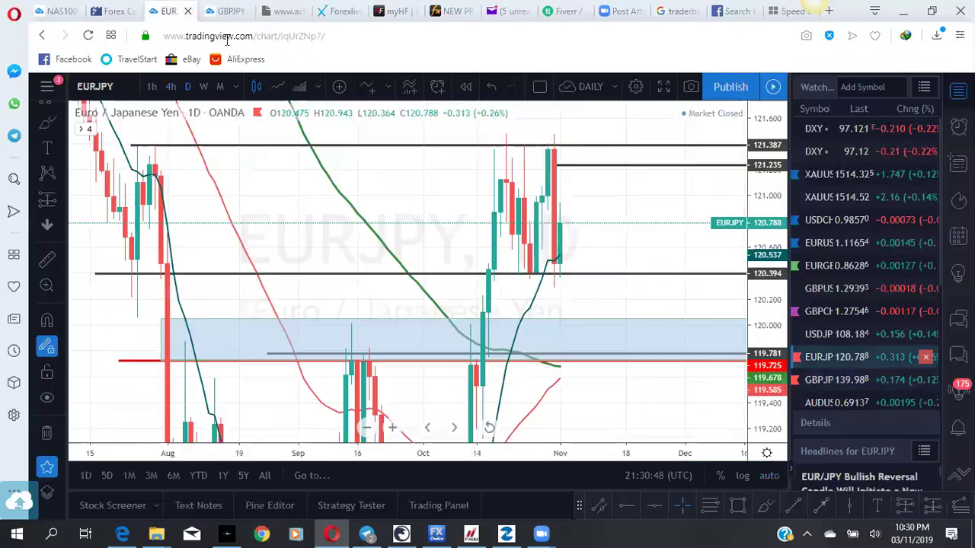
pyautogui.click(825, 380)
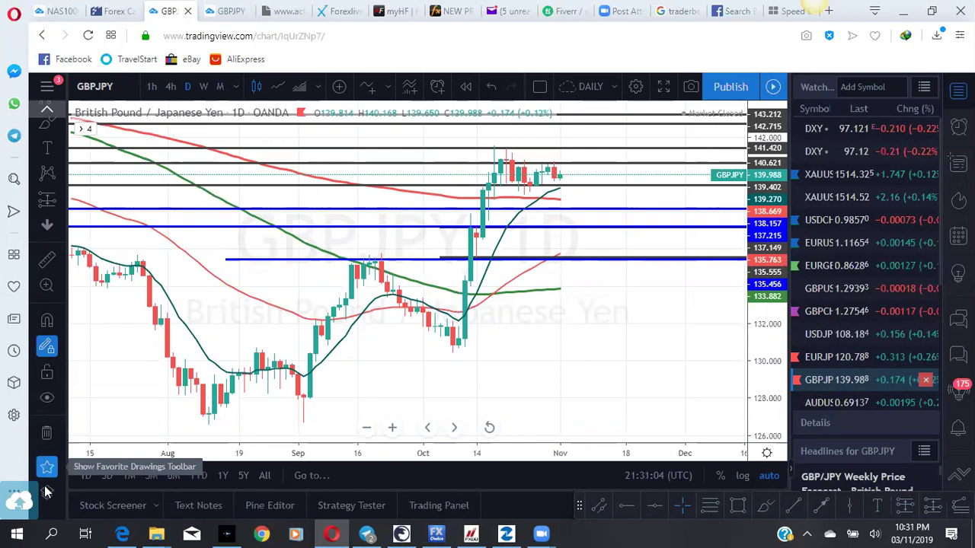
pyautogui.click(46, 433)
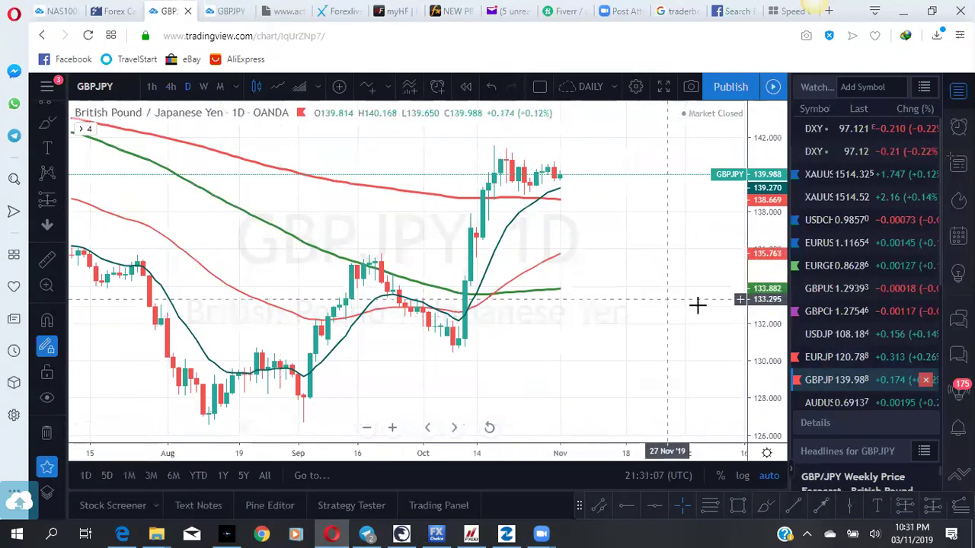
# Examine GBPJPY's recent daily candles against the moving averages.
pyautogui.moveTo(760, 348); pyautogui.dragTo(759, 268)
pyautogui.moveTo(599, 244); pyautogui.dragTo(568, 348)
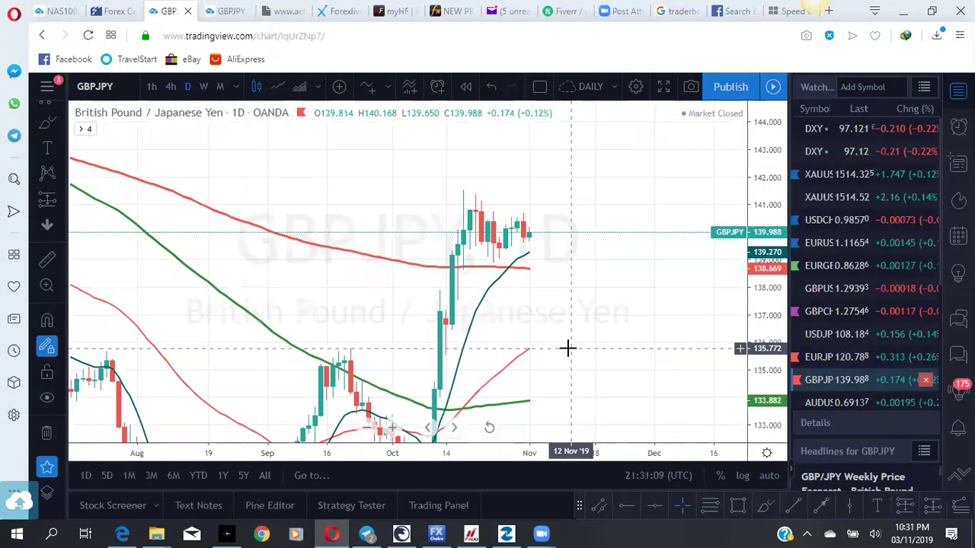
pyautogui.scroll(-3, 556, 348)
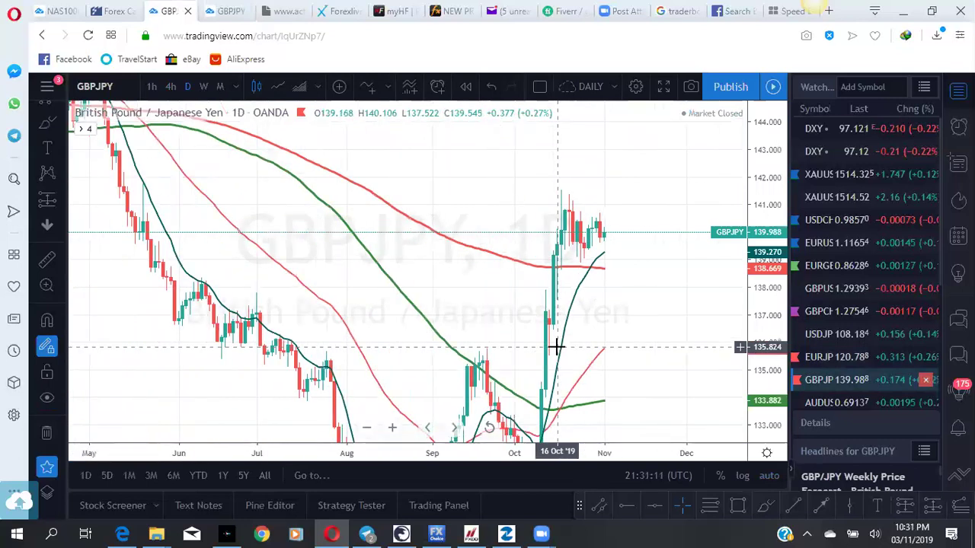
pyautogui.scroll(2, 618, 343)
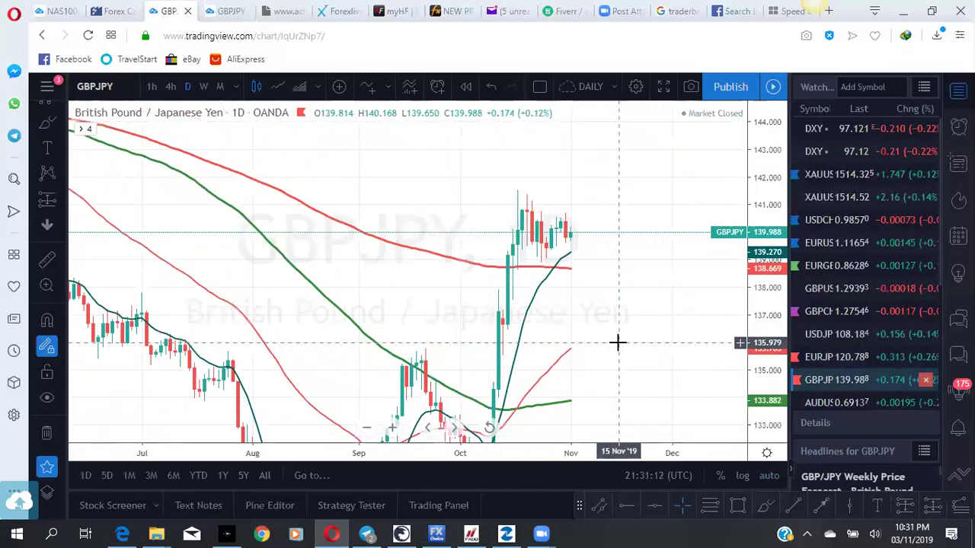
pyautogui.scroll(1, 617, 342)
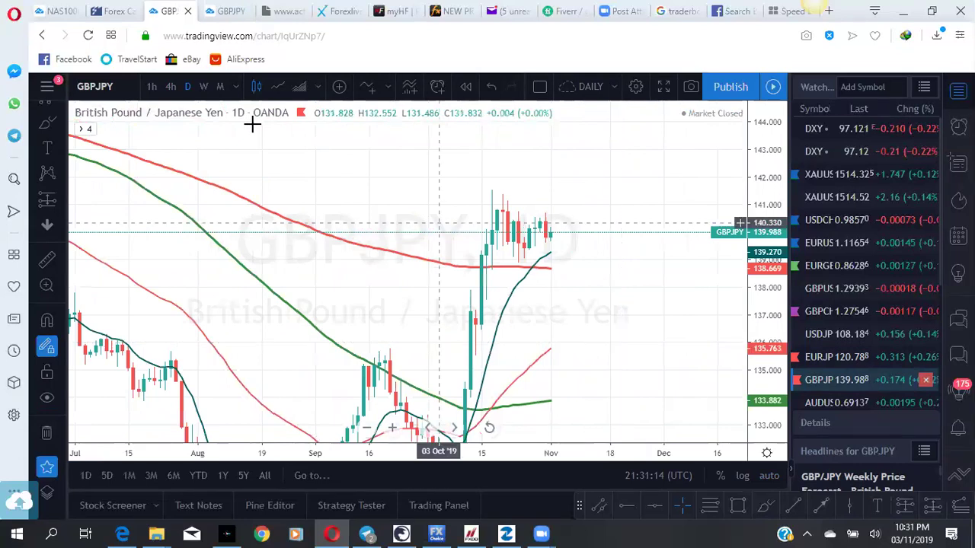
# Examine GBPJPY's four-hour converging trendlines against the 140.757–140.463 and 139.180–138.644 zones and the 139.690 and 139.490 levels.
pyautogui.click(220, 11)
pyautogui.moveTo(754, 335); pyautogui.dragTo(689, 164)
pyautogui.moveTo(422, 157); pyautogui.dragTo(482, 319)
pyautogui.scroll(3, 470, 340)
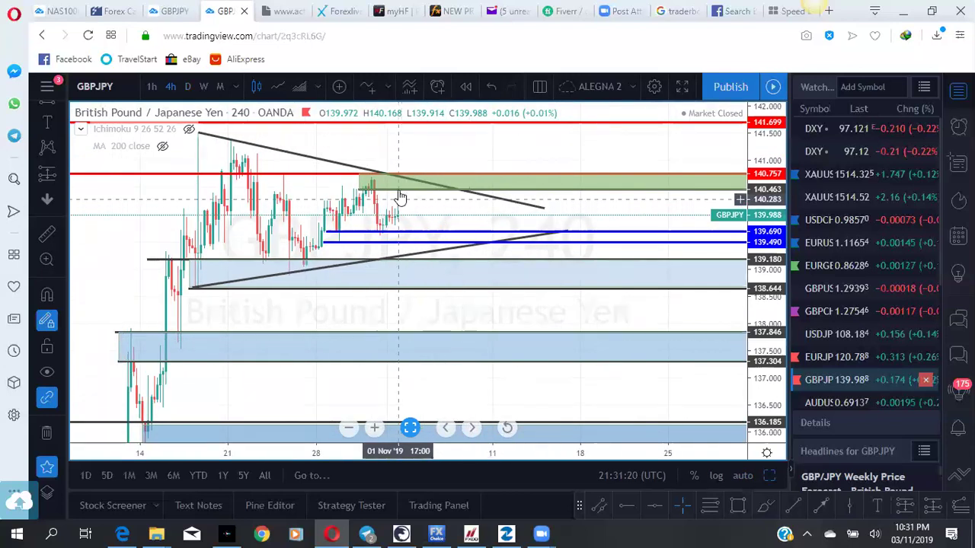
pyautogui.moveTo(764, 374); pyautogui.dragTo(600, 256)
pyautogui.hotkey('alt', 'r')
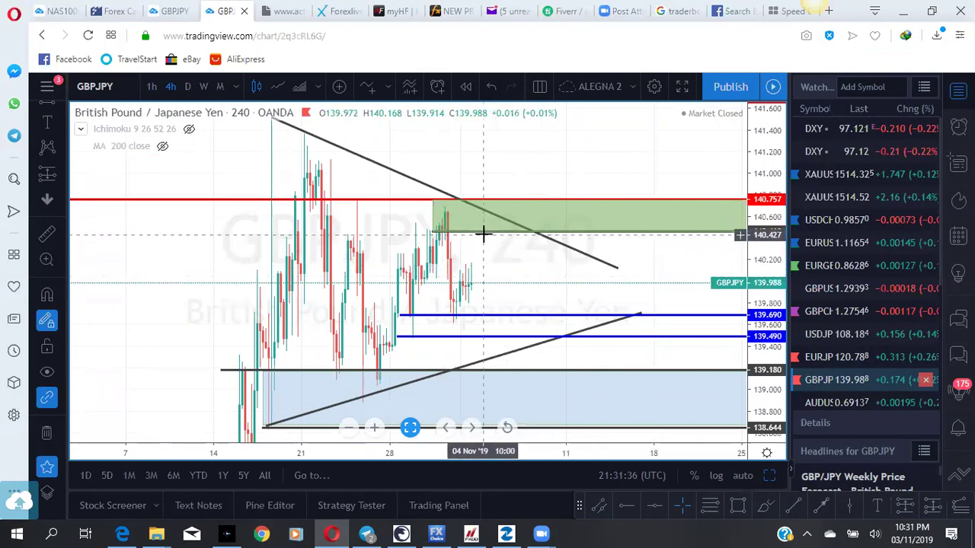
pyautogui.moveTo(529, 289); pyautogui.dragTo(546, 332)
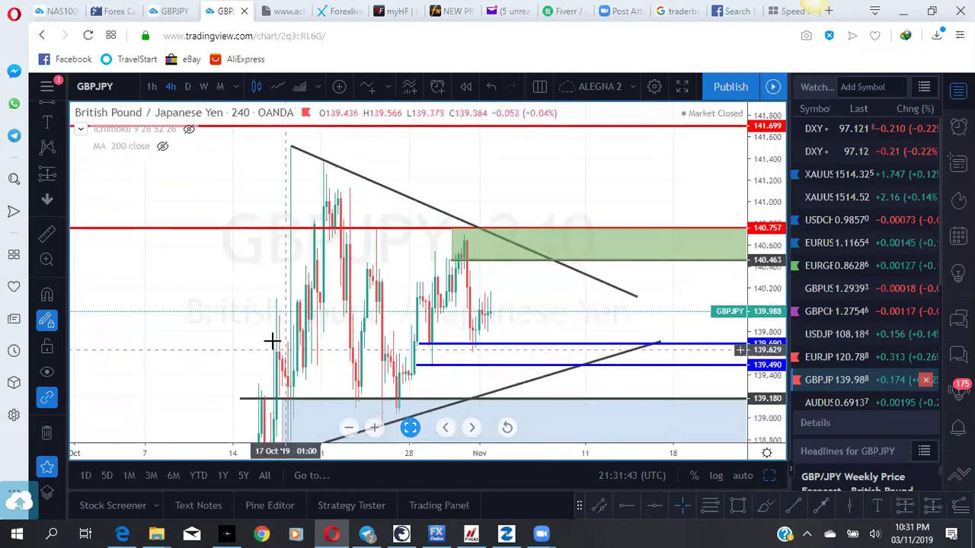
pyautogui.moveTo(272, 342); pyautogui.dragTo(259, 272)
pyautogui.scroll(5, 571, 361)
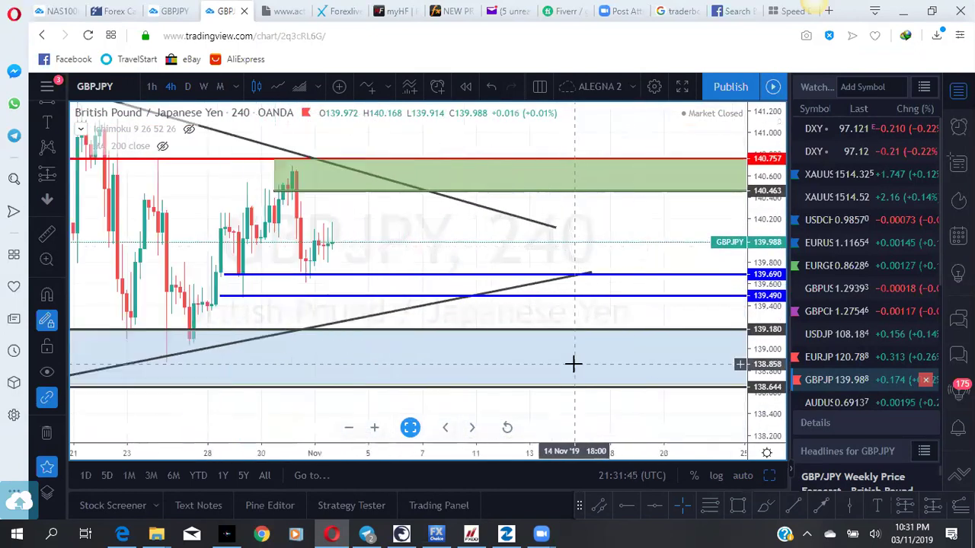
pyautogui.moveTo(368, 248); pyautogui.dragTo(671, 258)
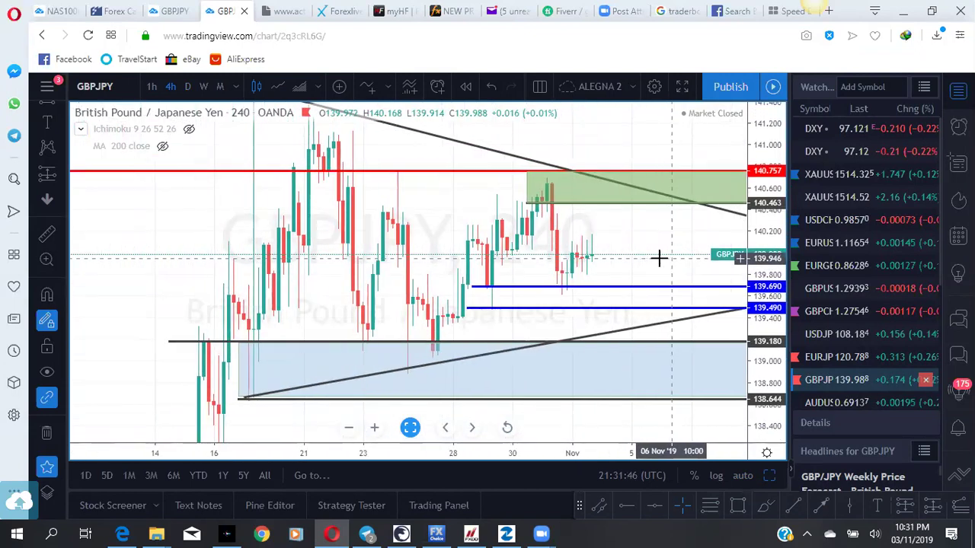
pyautogui.moveTo(773, 229); pyautogui.dragTo(758, 304)
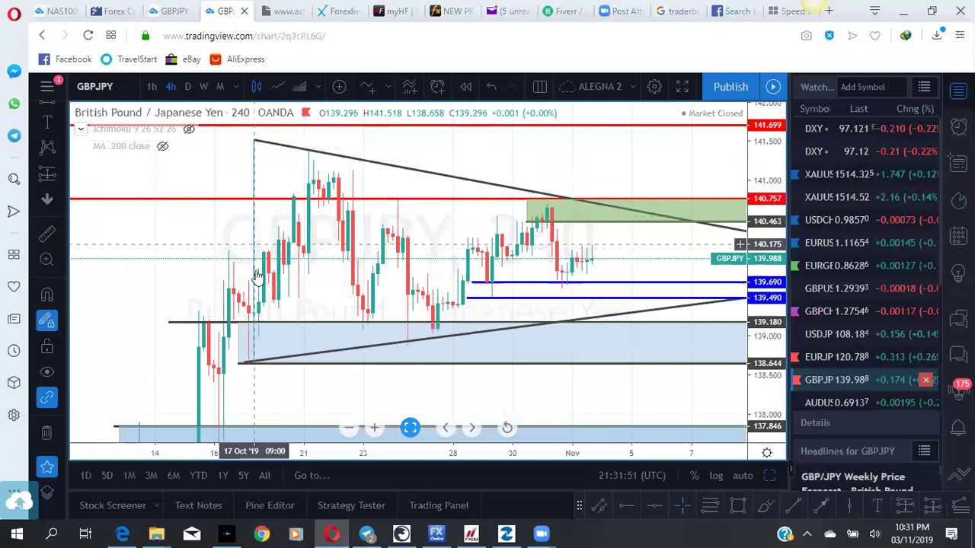
# Draw two red horizontal rays bounding GBPJPY's recent daily range at about 140.744 and 138.906.
pyautogui.click(168, 11)
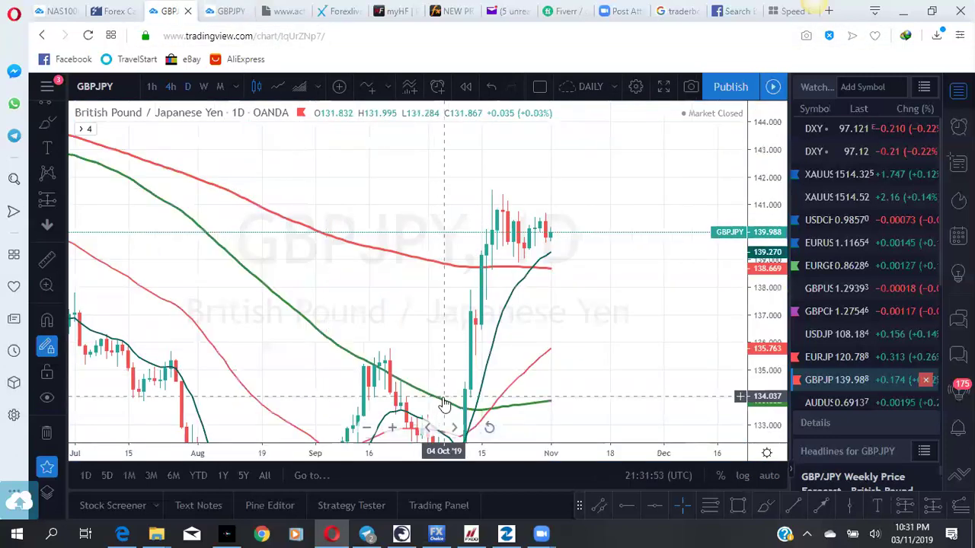
pyautogui.scroll(5, 445, 394)
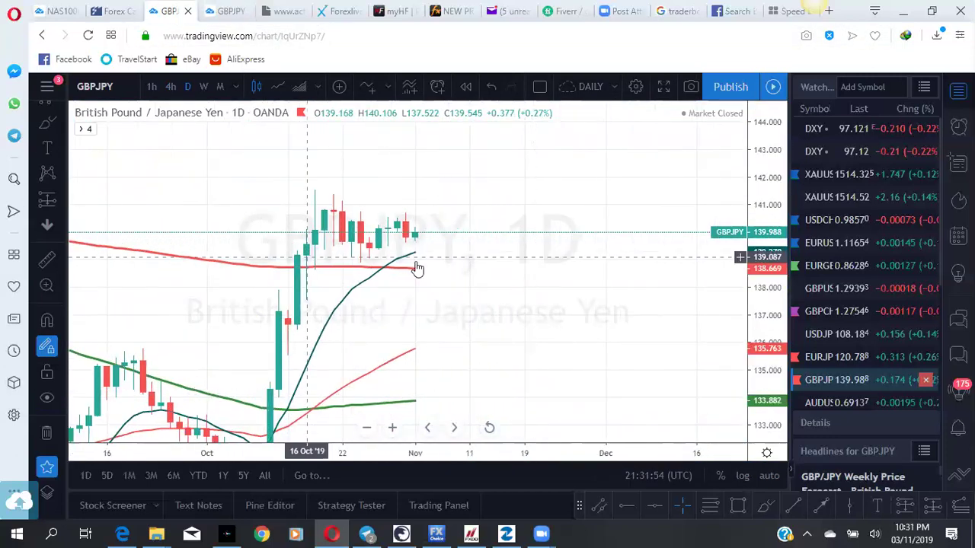
pyautogui.click(626, 509)
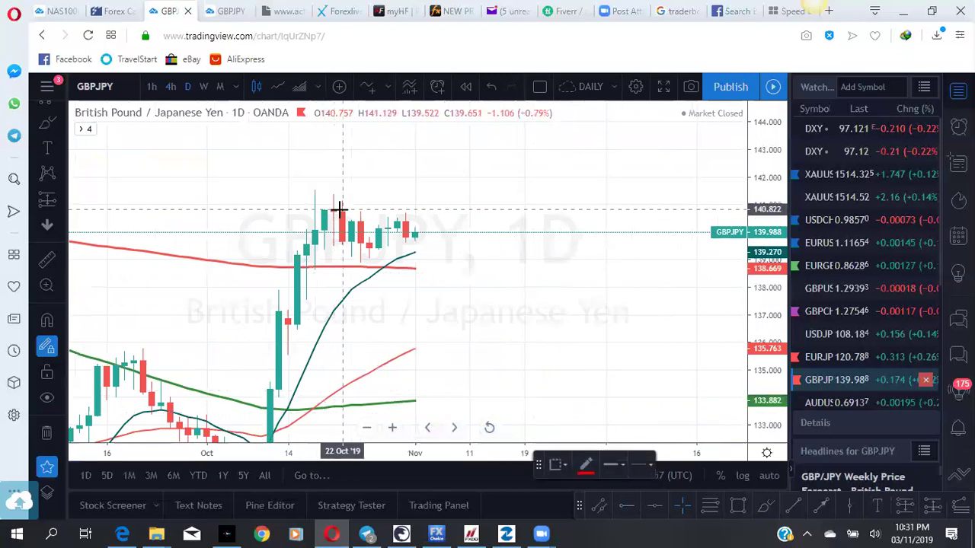
pyautogui.click(342, 211)
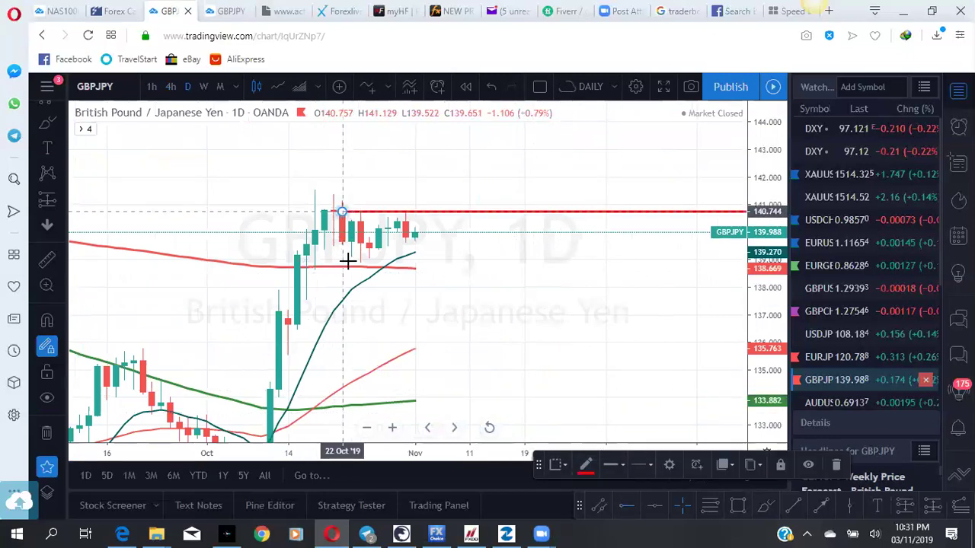
pyautogui.click(349, 262)
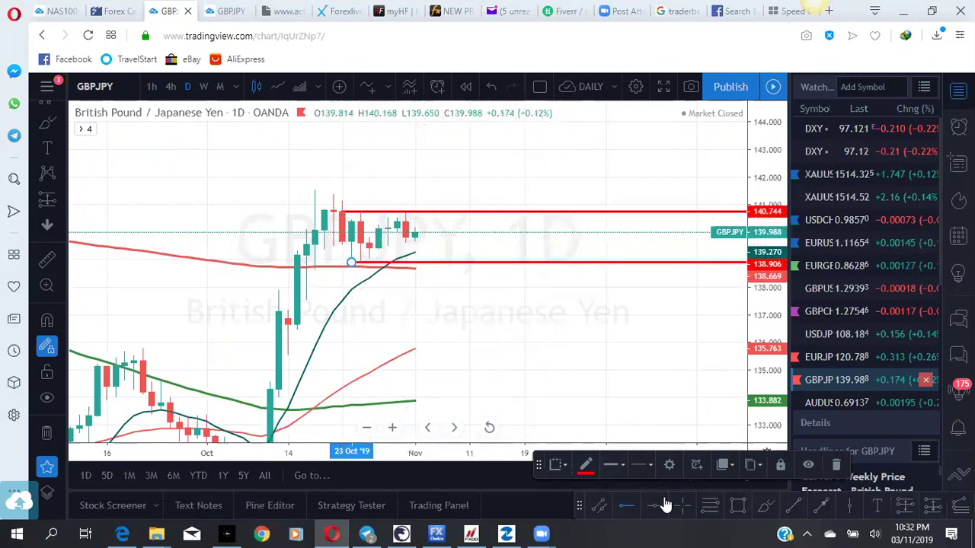
# Draw a bearish arrow path below GBPJPY's lower daily ray, dropping to about 138.208, retesting about 138.890, and falling further.
pyautogui.moveTo(756, 310); pyautogui.dragTo(757, 253)
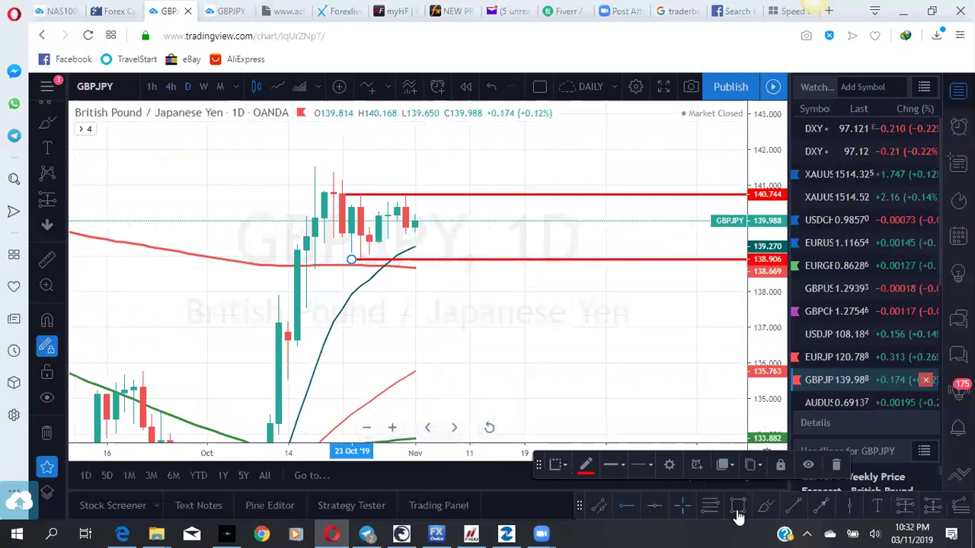
pyautogui.moveTo(353, 256)
pyautogui.mouseDown()
pyautogui.moveTo(450, 267)
pyautogui.moveTo(450, 284)
pyautogui.mouseUp()
pyautogui.click(450, 283)
pyautogui.click(469, 262)
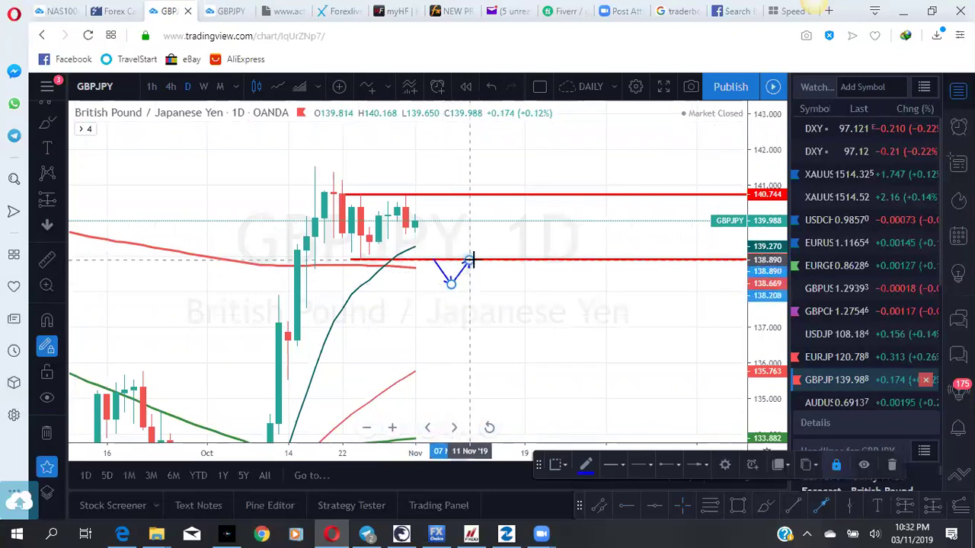
pyautogui.doubleClick(540, 376)
# Draw a bullish arrow path from GBPJPY's last daily candle above the upper ray, retesting about 140.797 and rising to about 142.463.
pyautogui.click(416, 223)
pyautogui.click(432, 173)
pyautogui.click(460, 191)
pyautogui.doubleClick(496, 134)
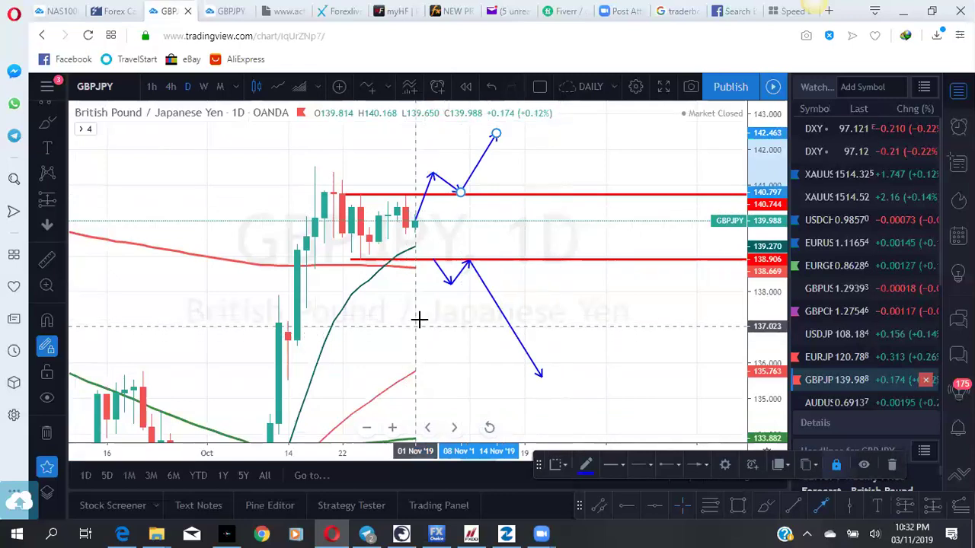
# Review GBPJPY's four-hour chart again around the 139.690 and 139.490 levels.
pyautogui.click(225, 12)
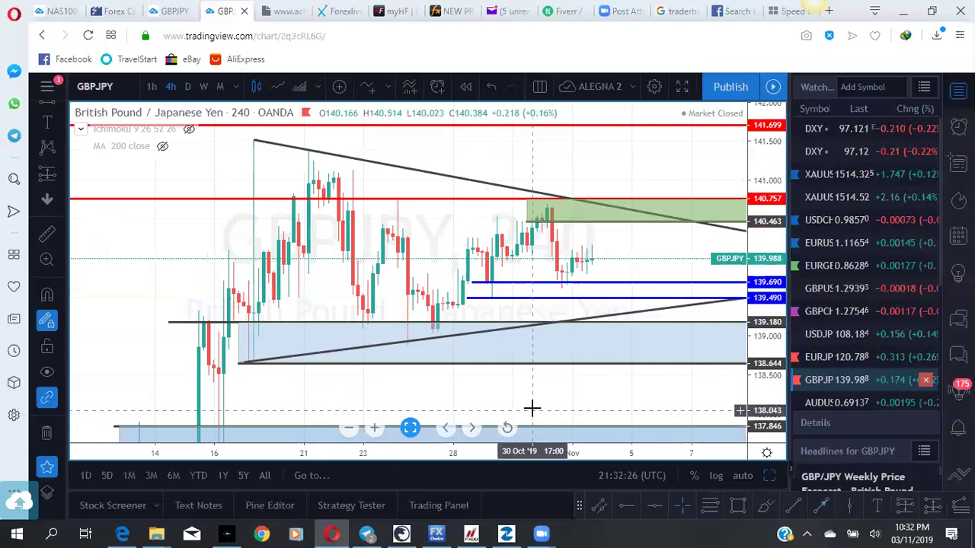
pyautogui.moveTo(531, 407); pyautogui.dragTo(466, 388)
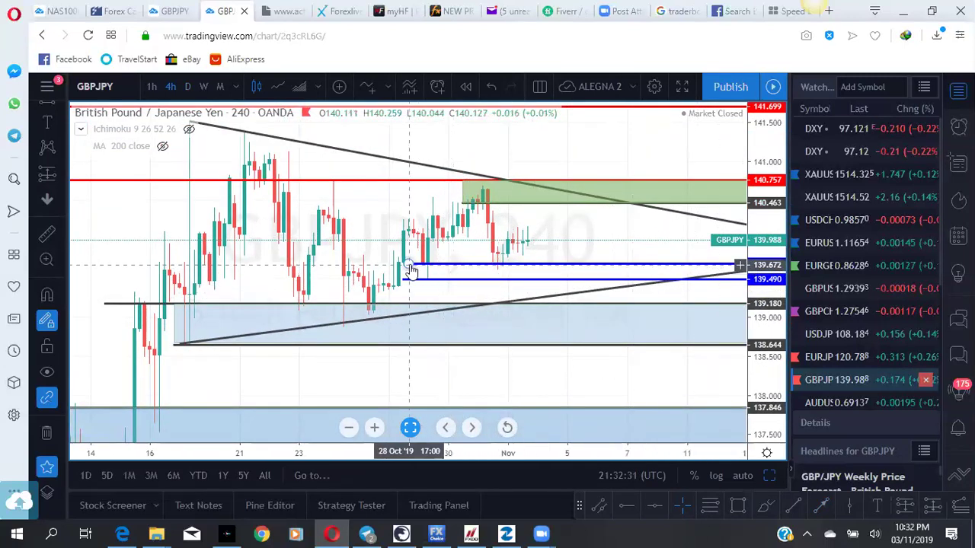
pyautogui.moveTo(752, 305); pyautogui.dragTo(759, 293)
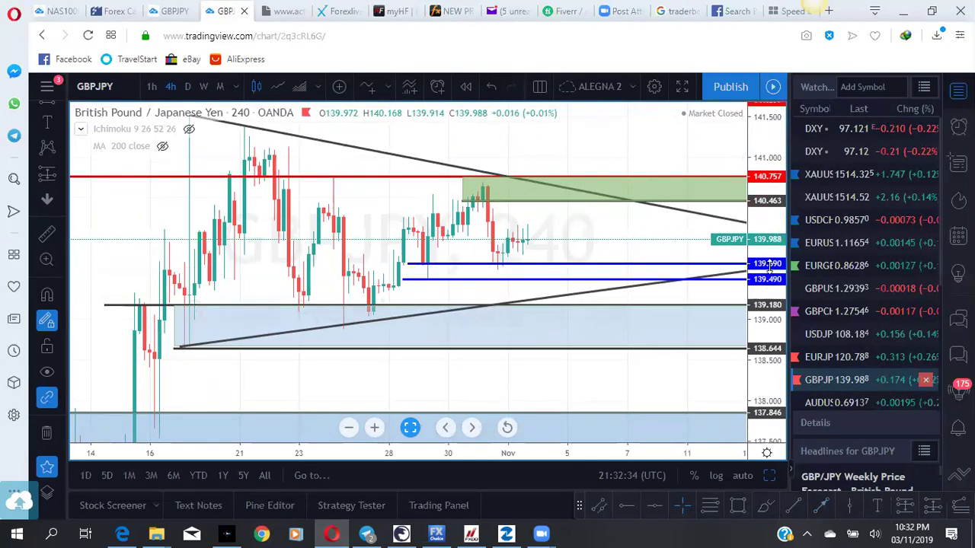
pyautogui.hotkey('ctrl', 'z')
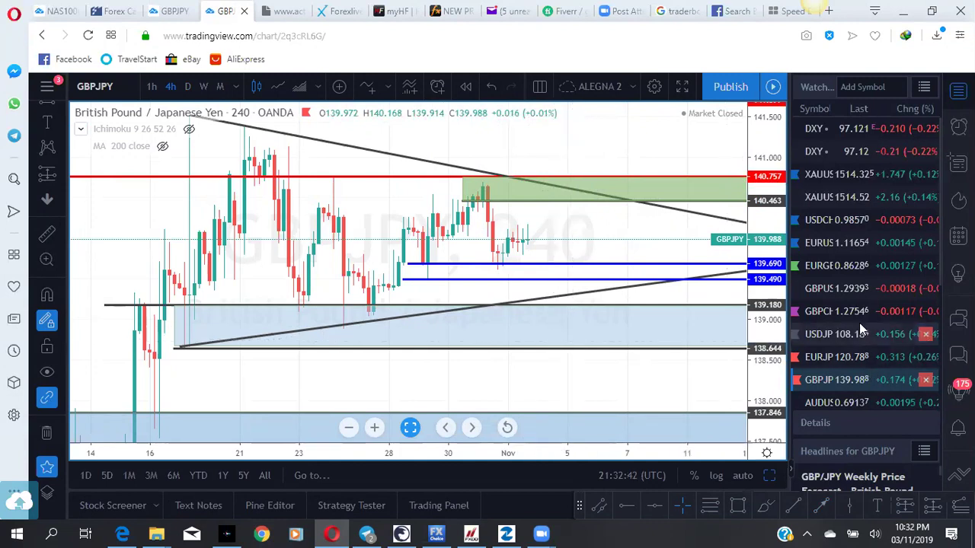
# Open AUDUSD in both the four-hour and daily chart layouts.
pyautogui.scroll(-3, 859, 327)
pyautogui.click(835, 194)
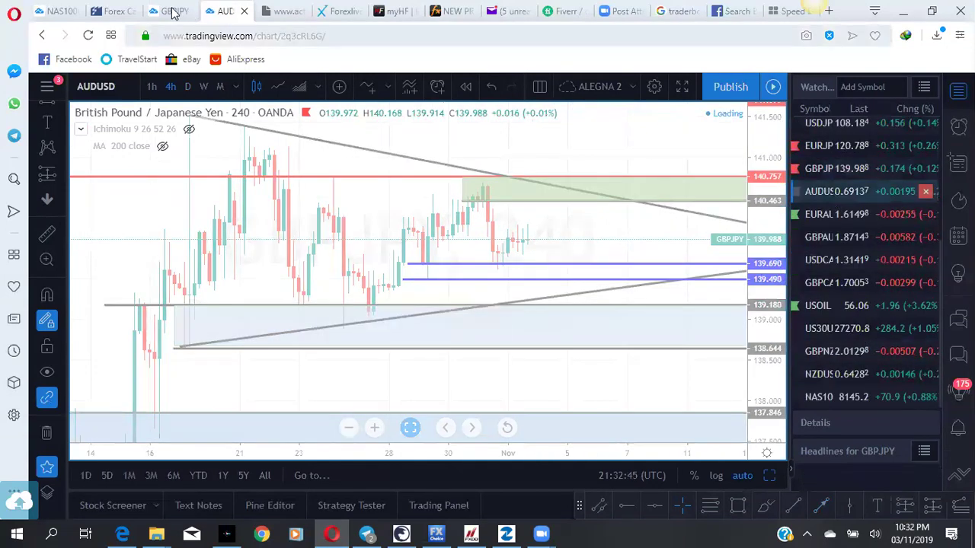
pyautogui.click(174, 12)
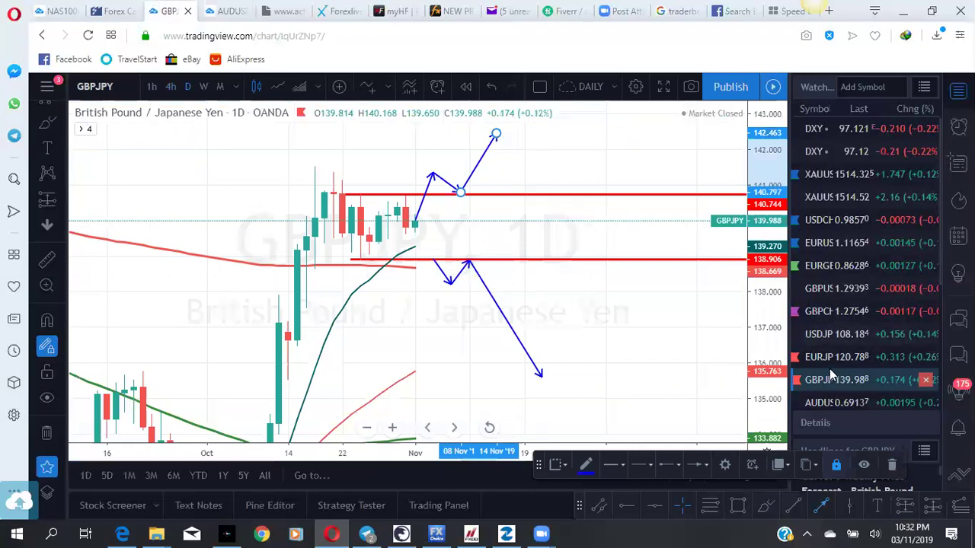
pyautogui.scroll(-2, 829, 369)
pyautogui.click(831, 261)
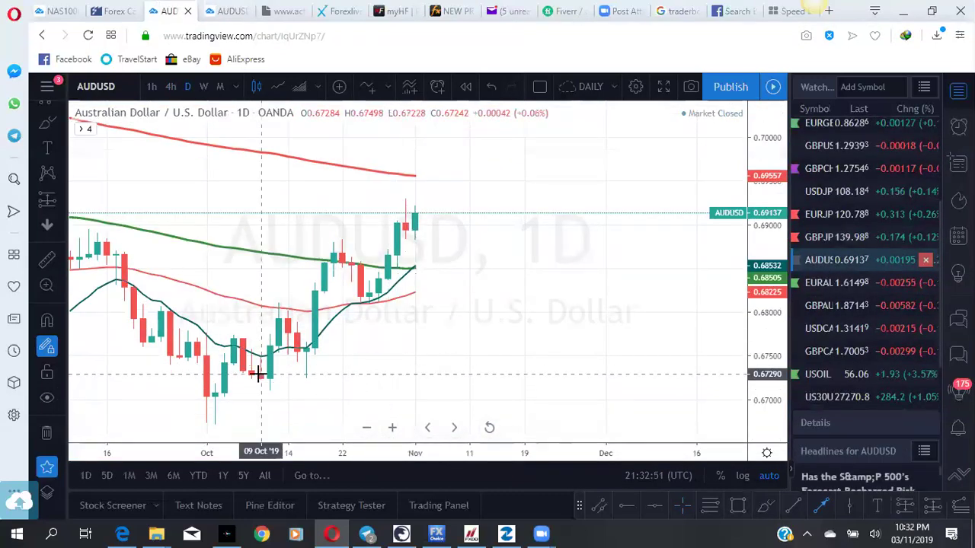
# Examine AUDUSD's daily descending channel and the horizontal levels between 0.69290 and 0.68652.
pyautogui.scroll(-2, 258, 373)
pyautogui.scroll(-1, 261, 372)
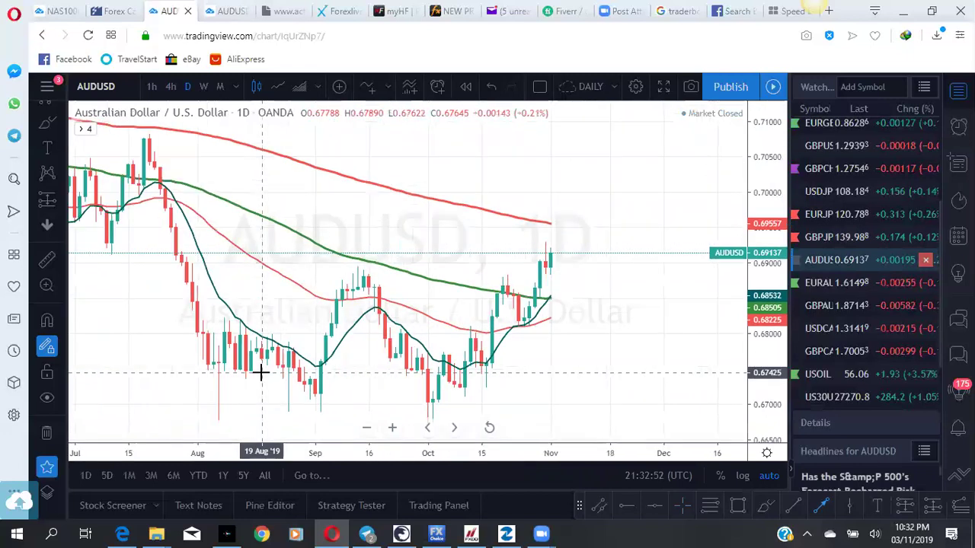
pyautogui.scroll(-1, 261, 373)
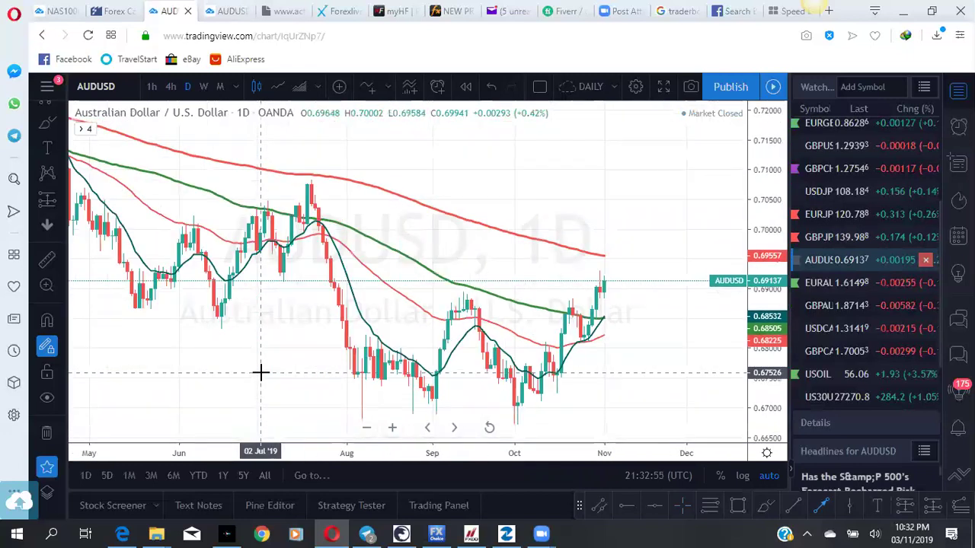
pyautogui.scroll(-1, 88, 380)
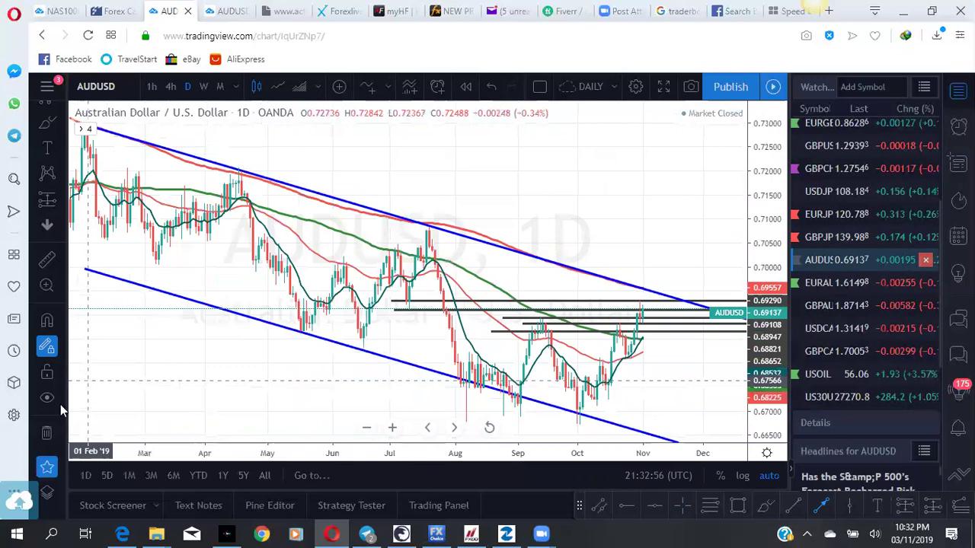
pyautogui.click(47, 399)
pyautogui.click(47, 398)
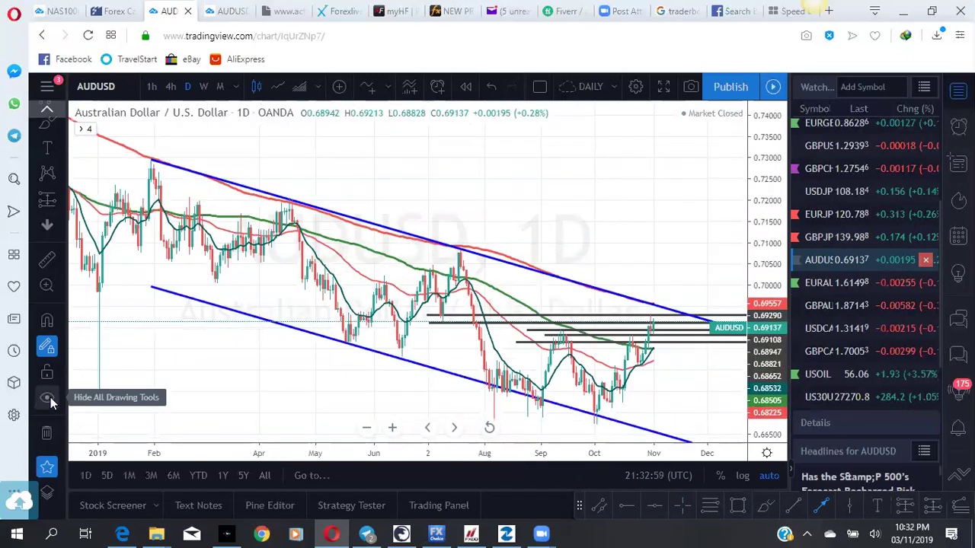
pyautogui.moveTo(512, 412)
pyautogui.mouseDown()
pyautogui.moveTo(409, 381)
pyautogui.moveTo(365, 382)
pyautogui.mouseUp()
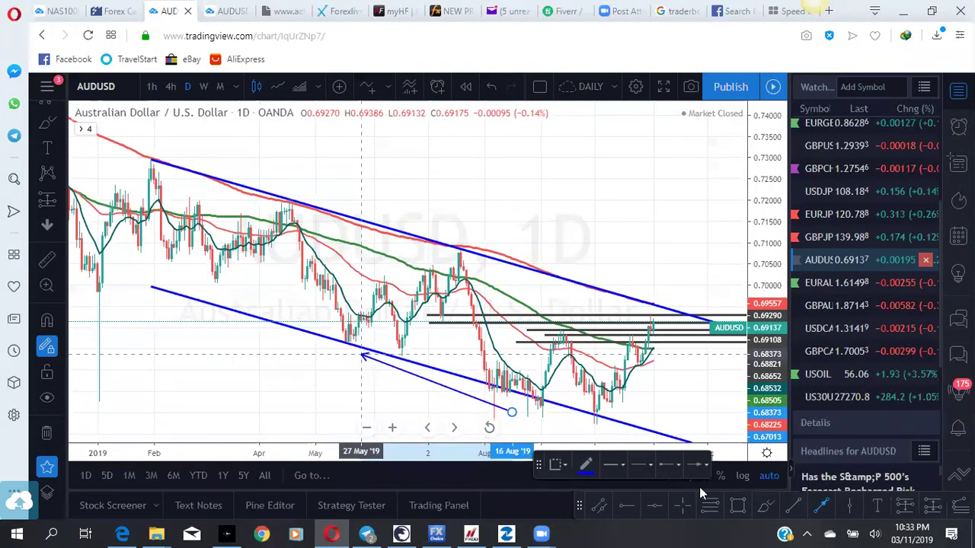
pyautogui.click(891, 465)
pyautogui.click(652, 381)
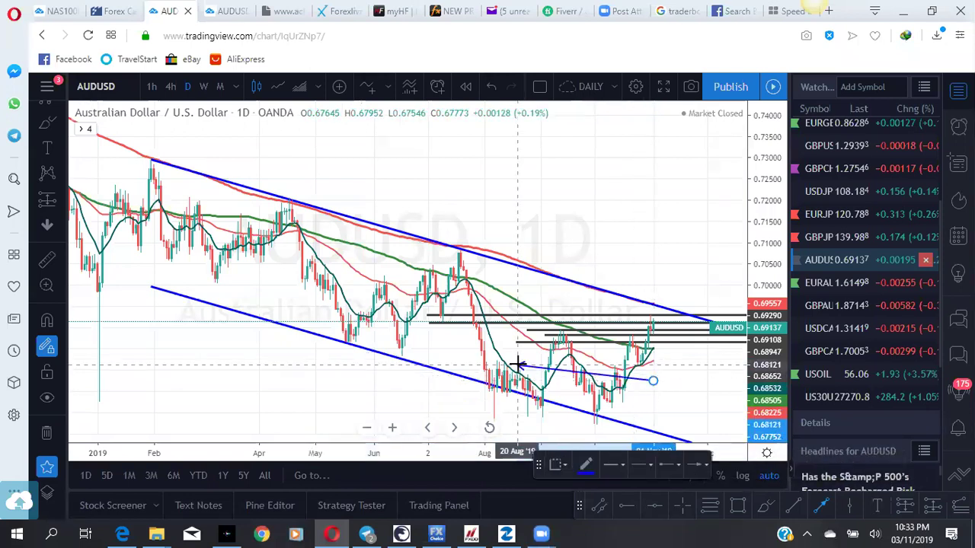
pyautogui.click(520, 364)
pyautogui.click(891, 465)
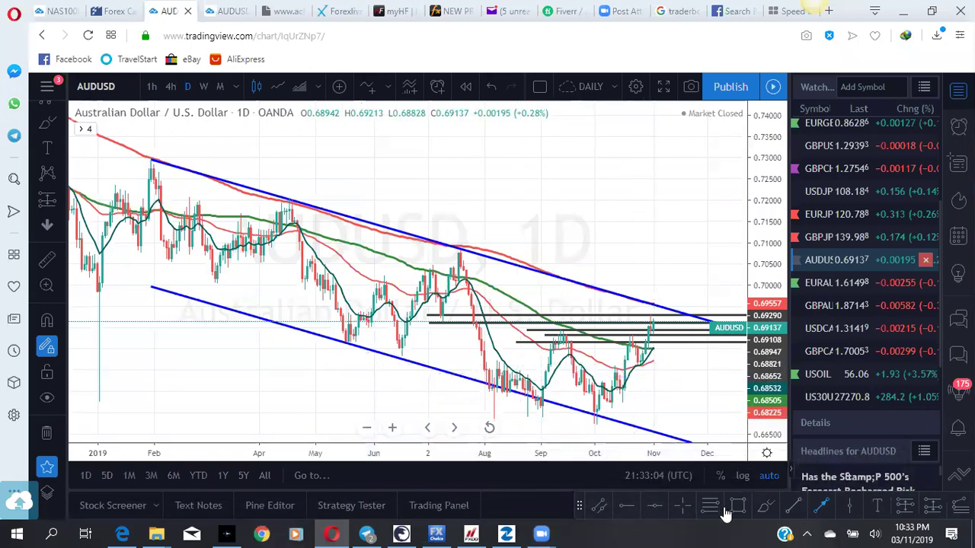
# Hide the EMA 13, EMA 55, MA 100 and MA 200 indicators on AUDUSD's daily chart.
pyautogui.moveTo(675, 405); pyautogui.dragTo(574, 381)
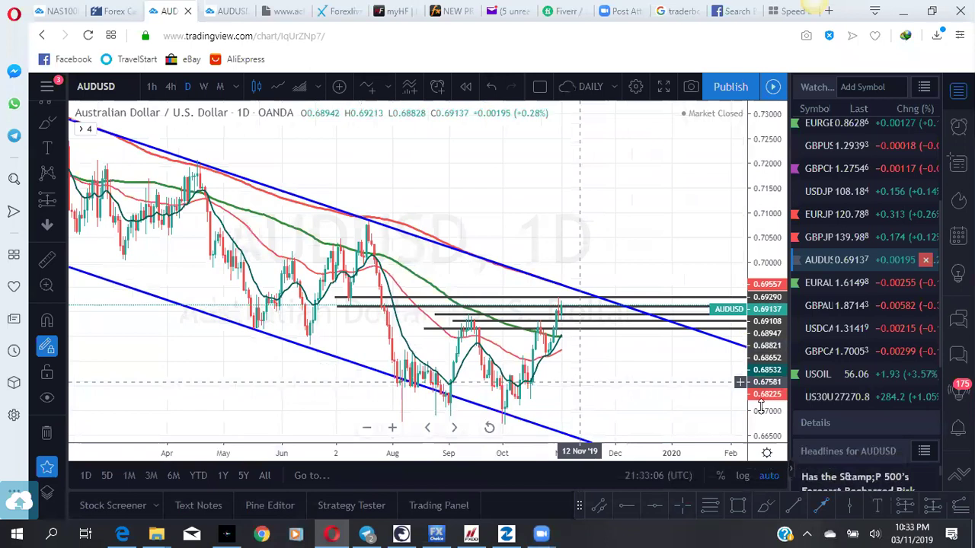
pyautogui.moveTo(760, 407); pyautogui.dragTo(754, 328)
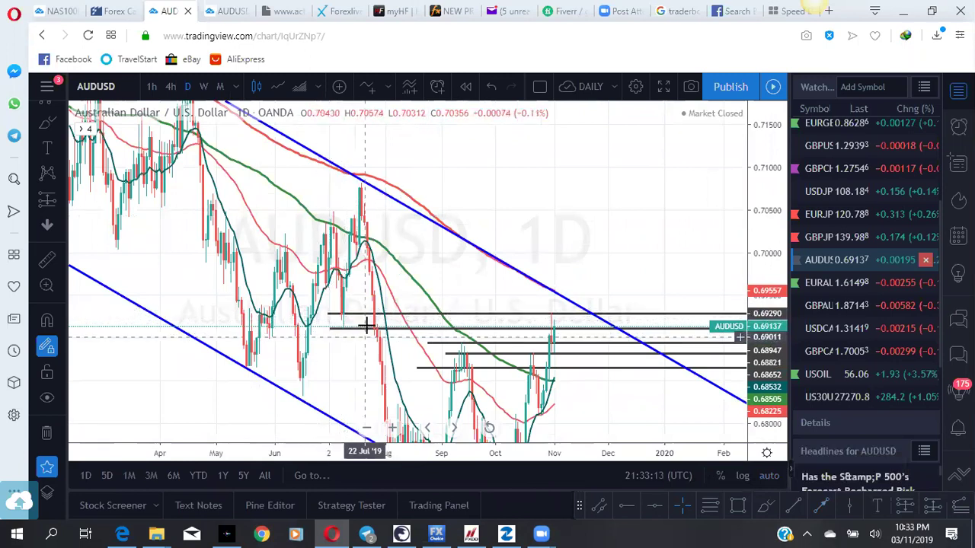
pyautogui.click(79, 132)
pyautogui.click(161, 165)
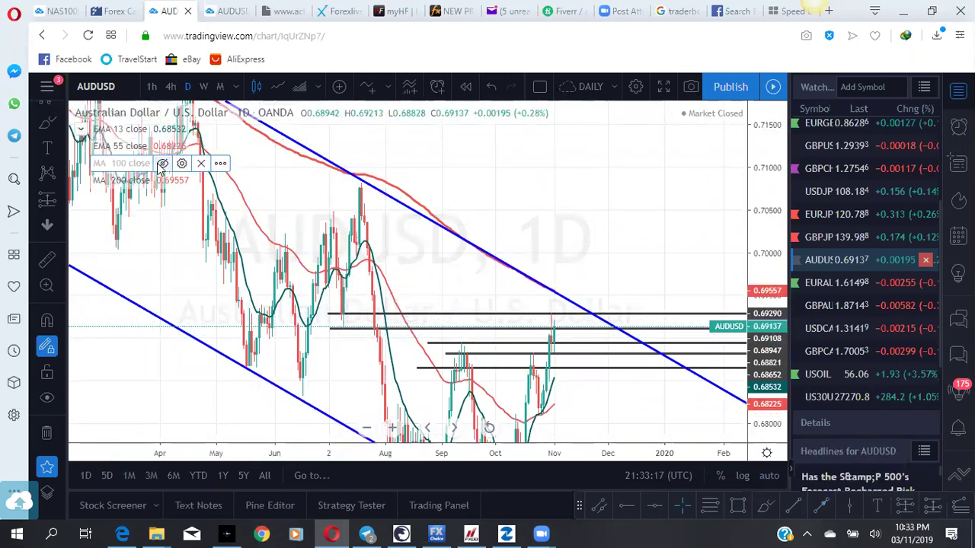
pyautogui.click(160, 144)
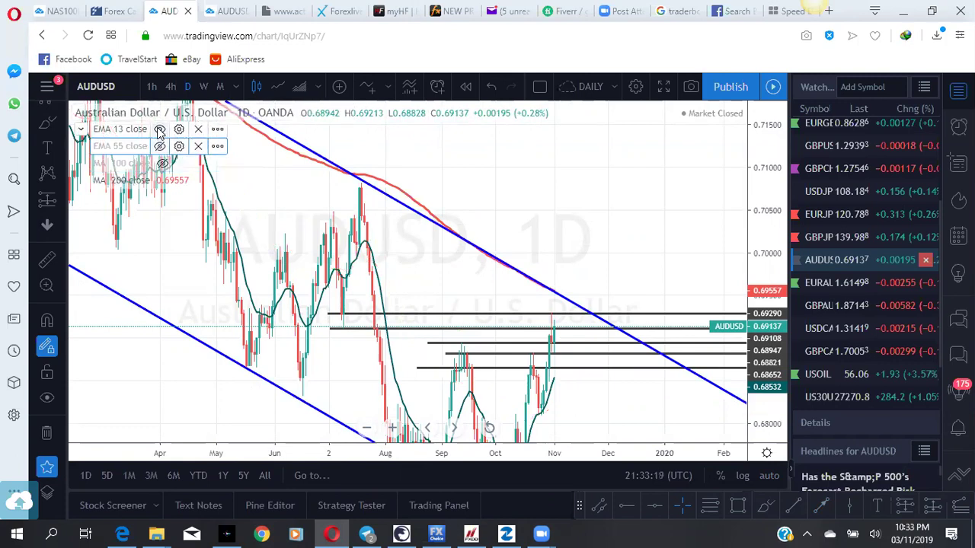
pyautogui.click(160, 130)
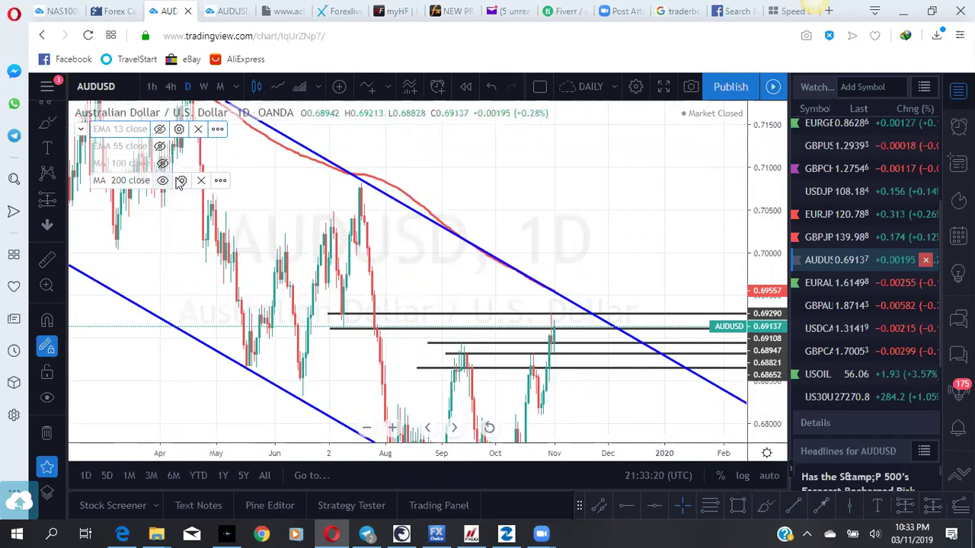
pyautogui.click(163, 183)
pyautogui.click(80, 129)
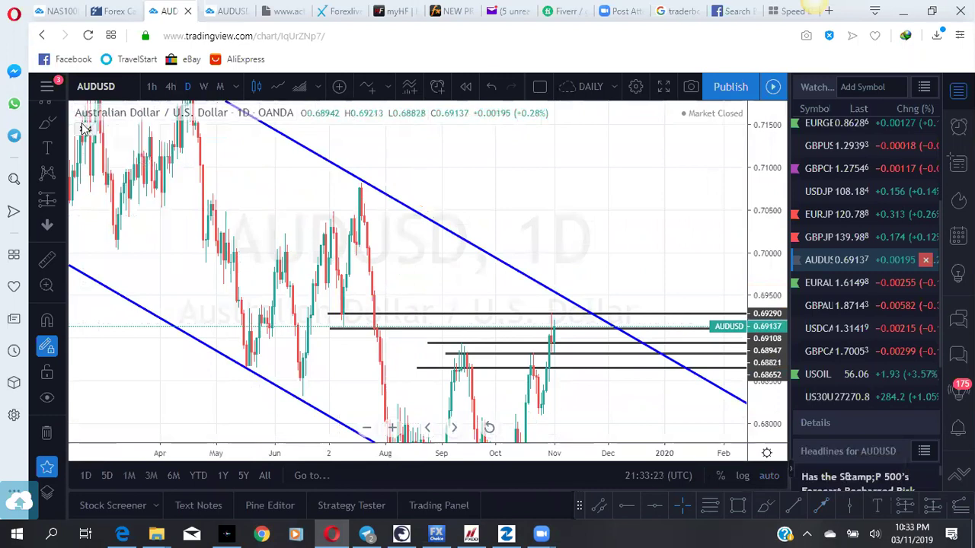
# Hide all drawings briefly to view AUDUSD's bare daily candles, and show the drawings again.
pyautogui.moveTo(244, 305); pyautogui.dragTo(281, 204)
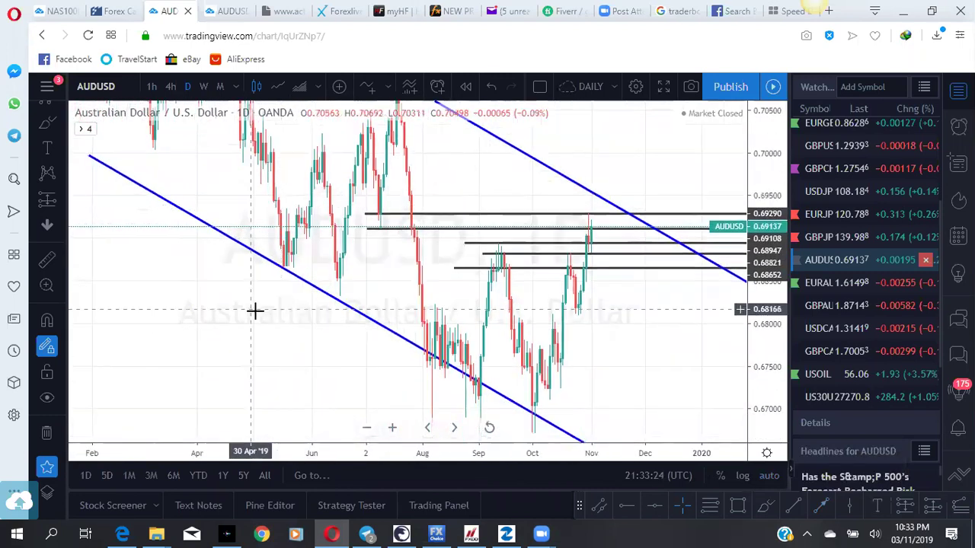
pyautogui.scroll(1, 261, 320)
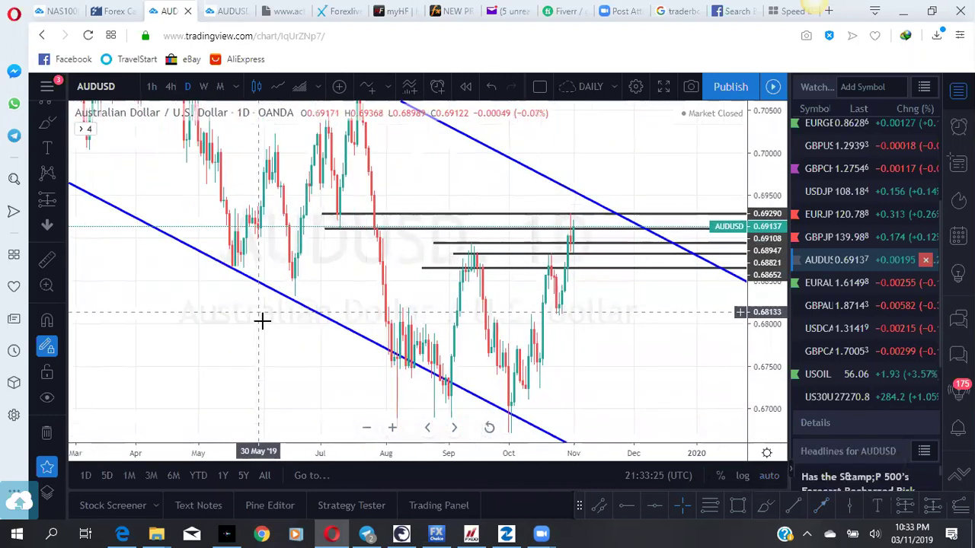
pyautogui.click(45, 399)
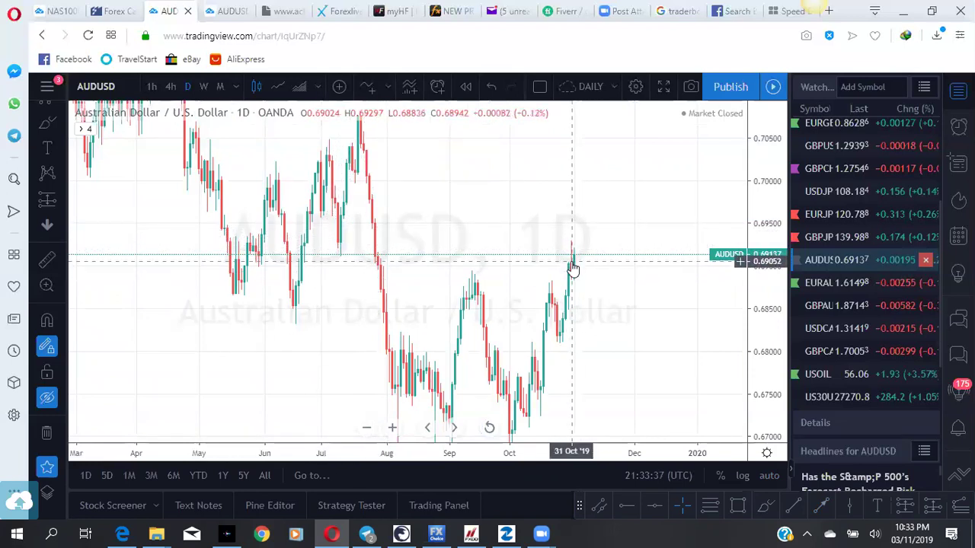
pyautogui.click(47, 398)
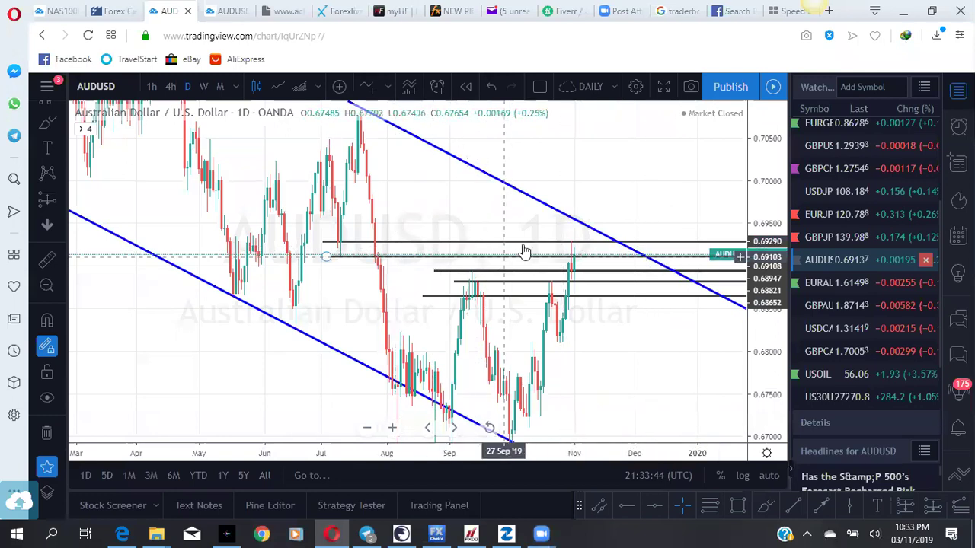
# Examine AUDUSD's four-hour layout around its converging trendlines and the horizontal levels between 0.69296 and 0.68104.
pyautogui.click(236, 12)
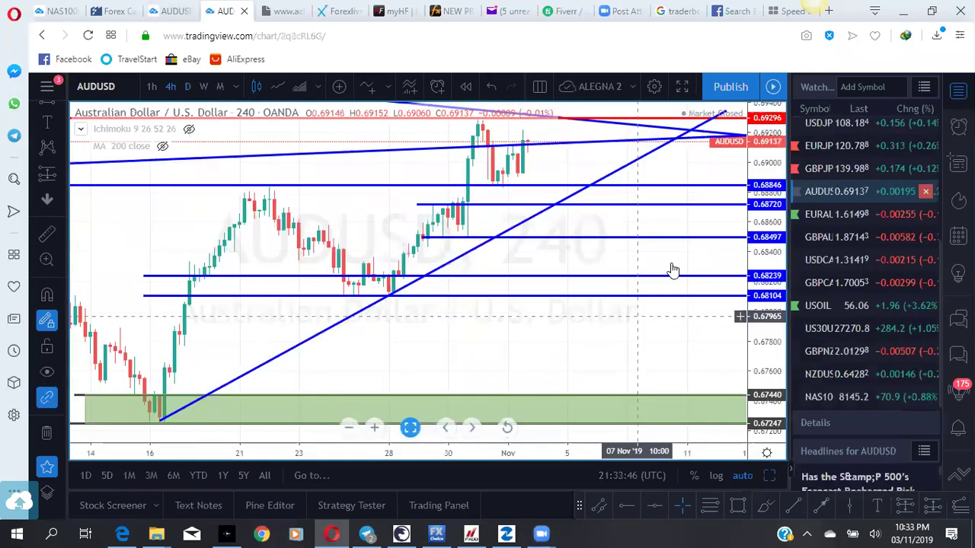
pyautogui.moveTo(763, 266); pyautogui.dragTo(758, 206)
pyautogui.moveTo(612, 224); pyautogui.dragTo(627, 333)
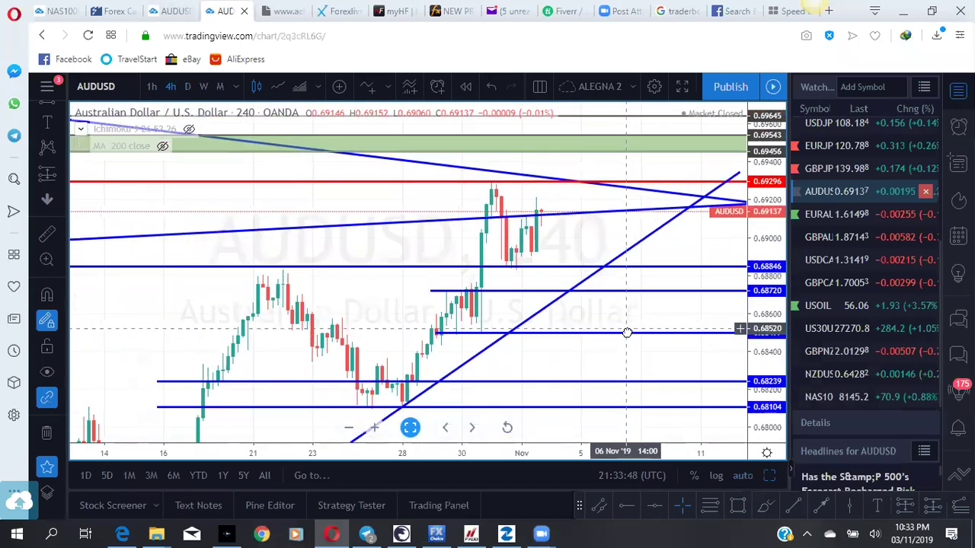
pyautogui.scroll(-3, 628, 329)
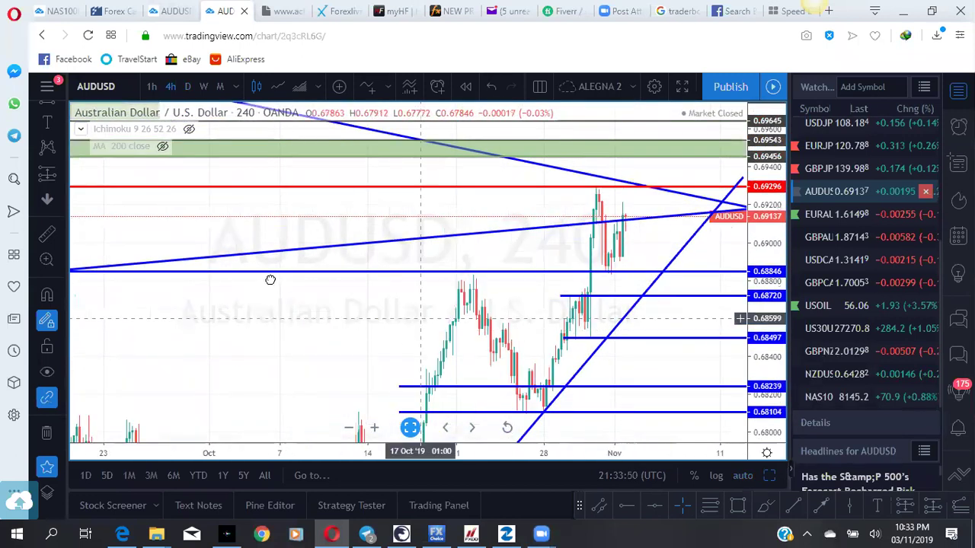
pyautogui.moveTo(403, 336); pyautogui.dragTo(270, 281)
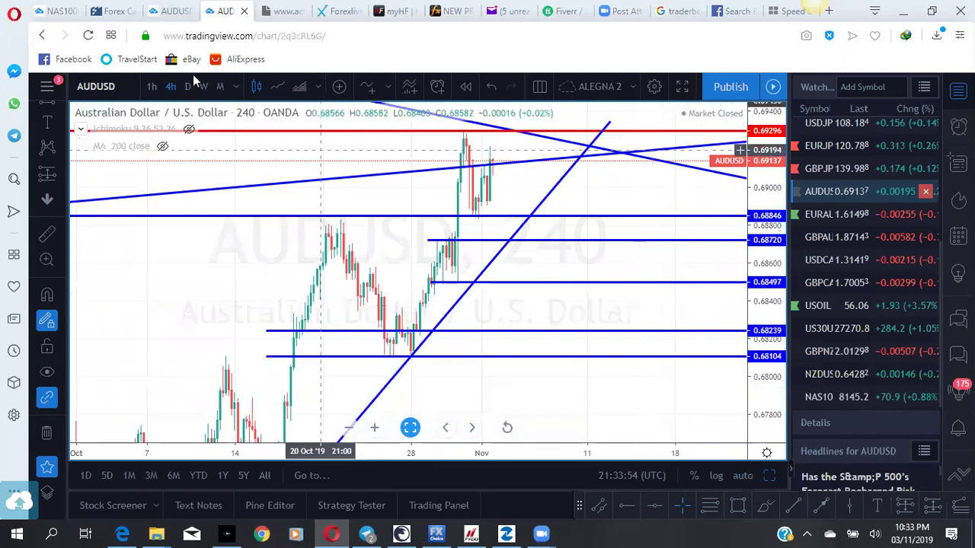
# View the daily layout's AUDUSD levels on the four-hour timeframe and compare them with the zones in the four-hour layout.
pyautogui.click(171, 11)
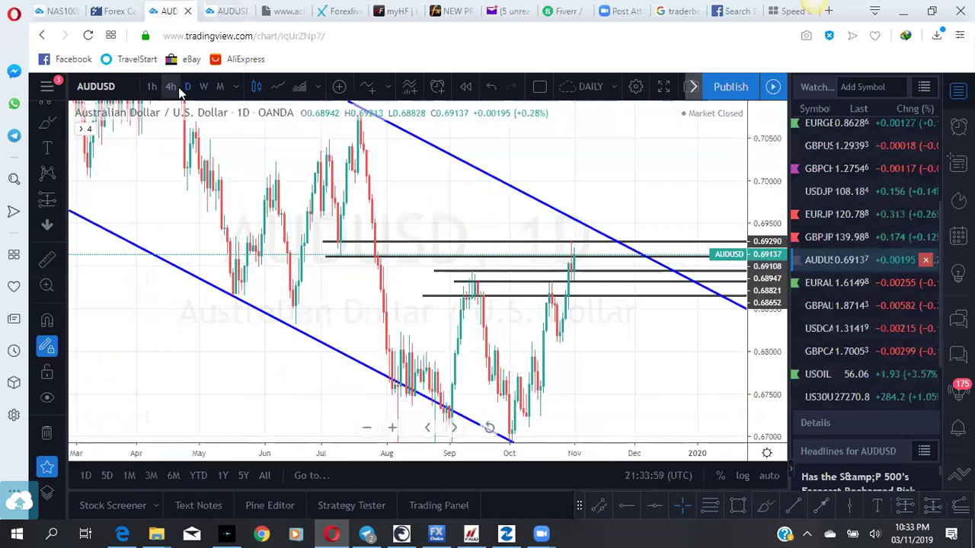
pyautogui.click(171, 87)
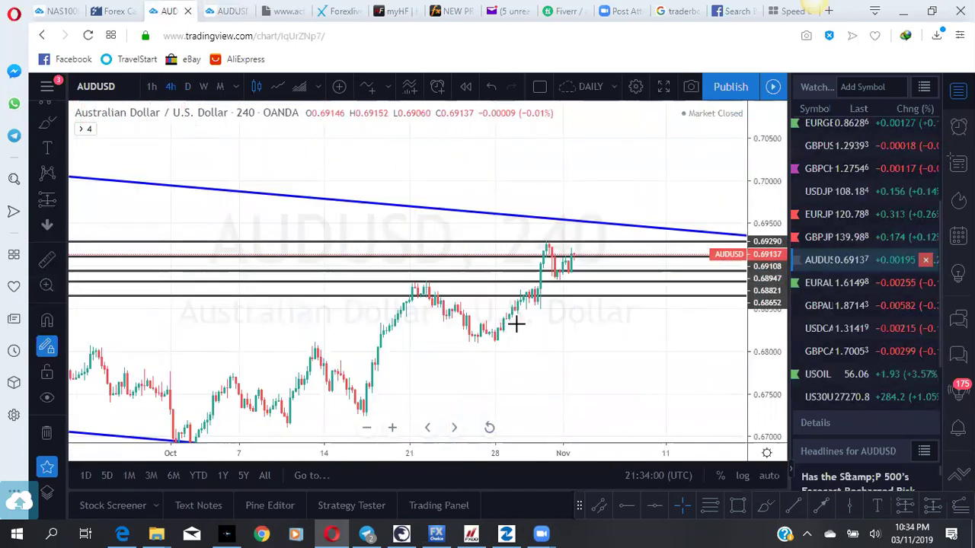
pyautogui.moveTo(764, 387); pyautogui.dragTo(712, 175)
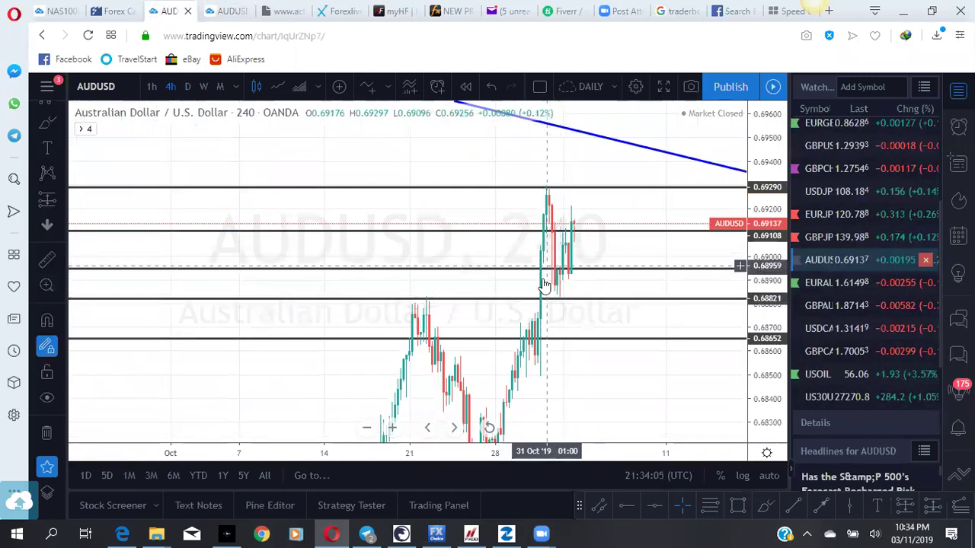
pyautogui.click(233, 12)
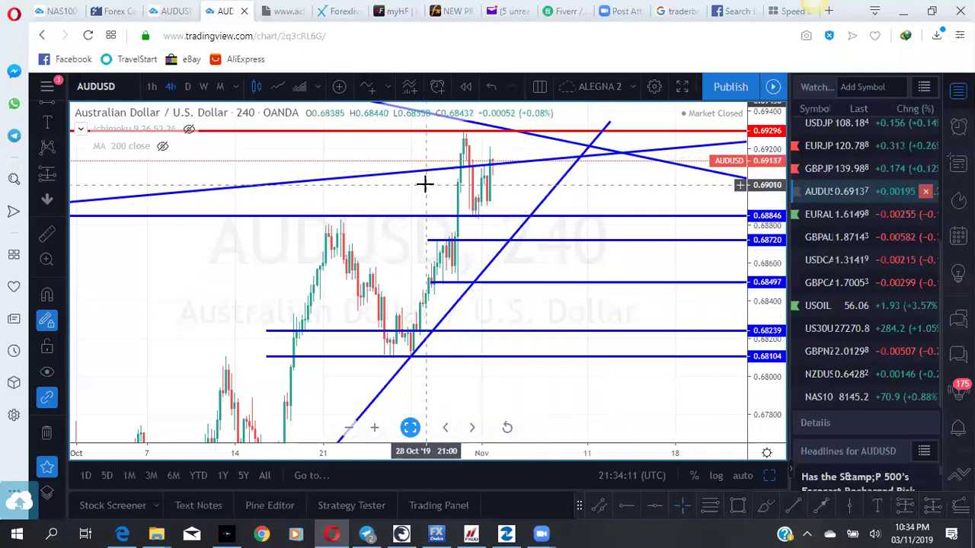
pyautogui.moveTo(424, 183); pyautogui.dragTo(447, 335)
pyautogui.click(182, 17)
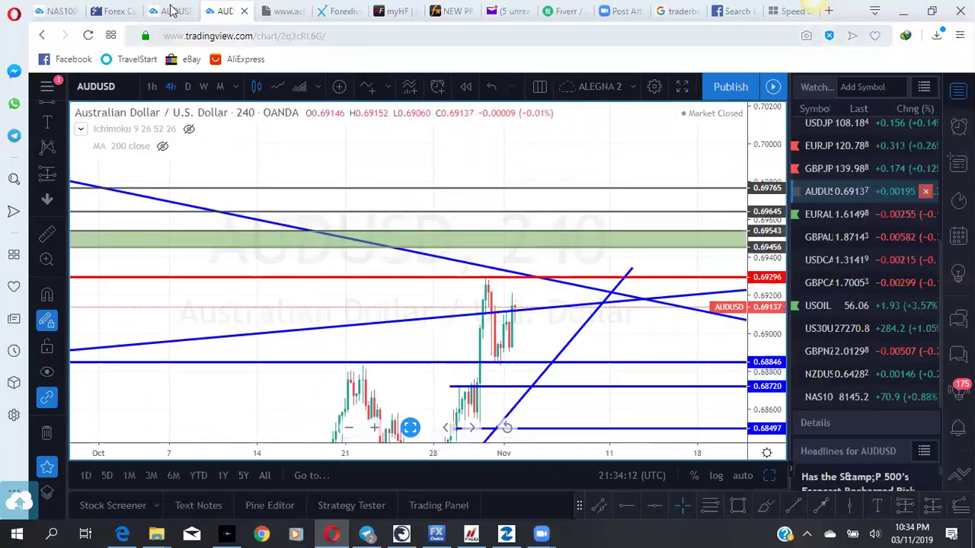
# On AUDUSD's daily chart, draw a bullish arrow path from the last candle above the channel, retesting about 0.69373 and rising to about 0.70472.
pyautogui.click(186, 87)
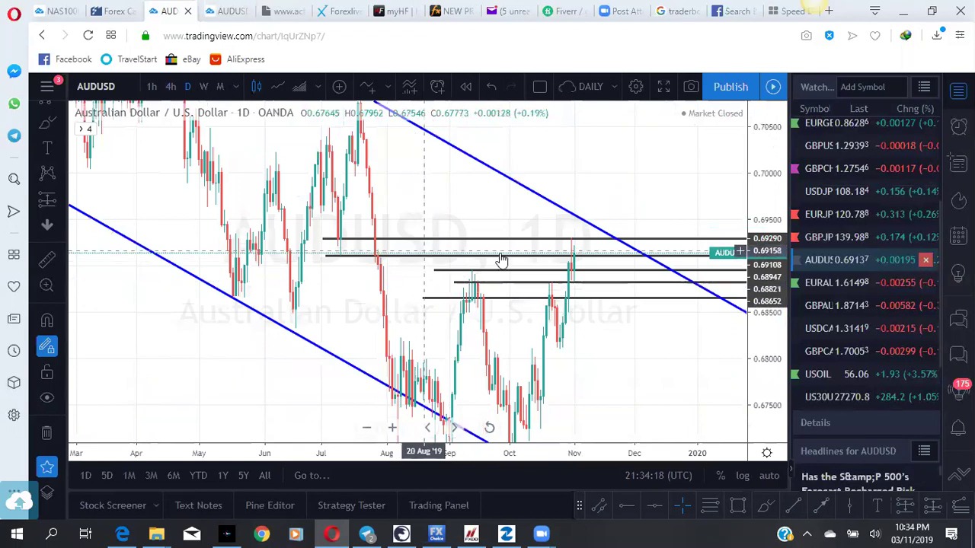
pyautogui.moveTo(765, 291); pyautogui.dragTo(766, 283)
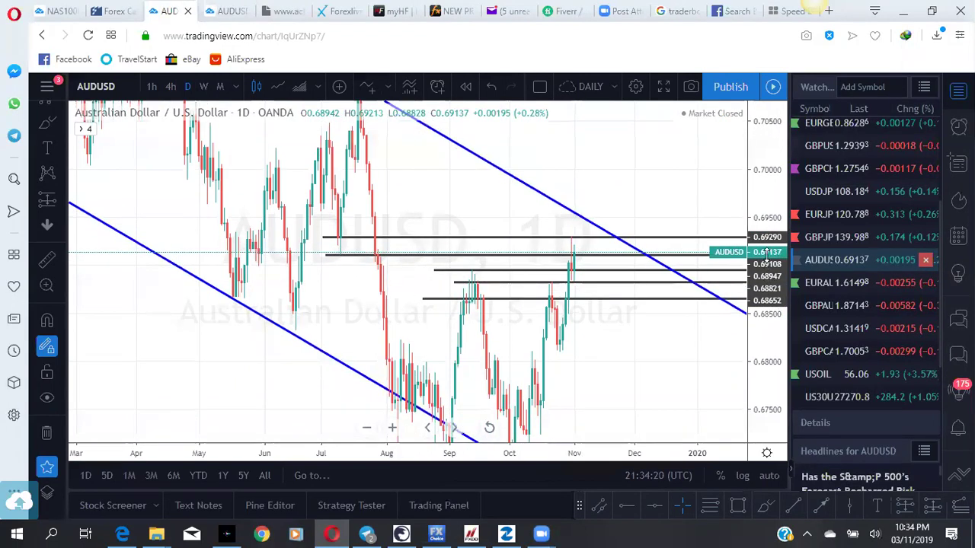
pyautogui.moveTo(622, 200); pyautogui.dragTo(607, 322)
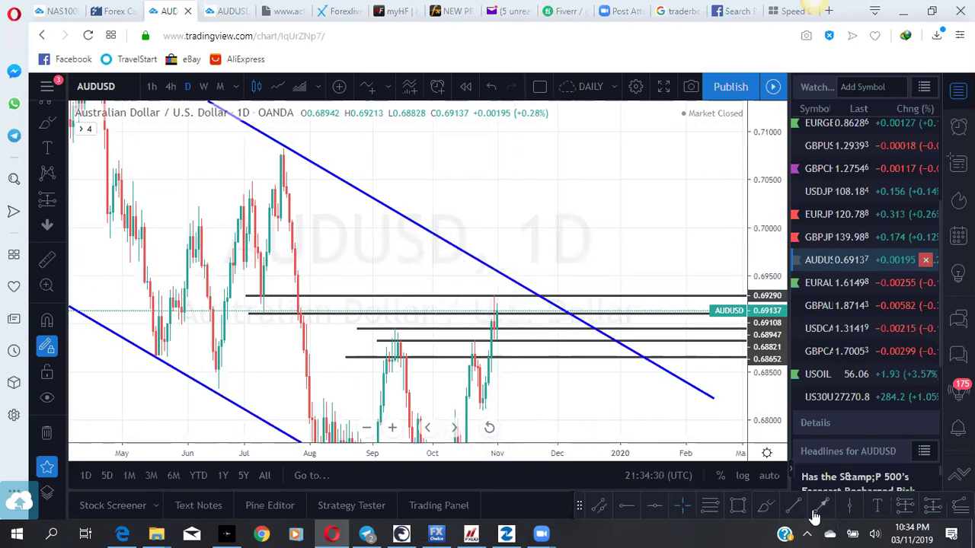
pyautogui.click(821, 507)
pyautogui.click(493, 312)
pyautogui.click(508, 240)
pyautogui.click(508, 240)
pyautogui.click(529, 288)
pyautogui.click(529, 288)
pyautogui.click(574, 184)
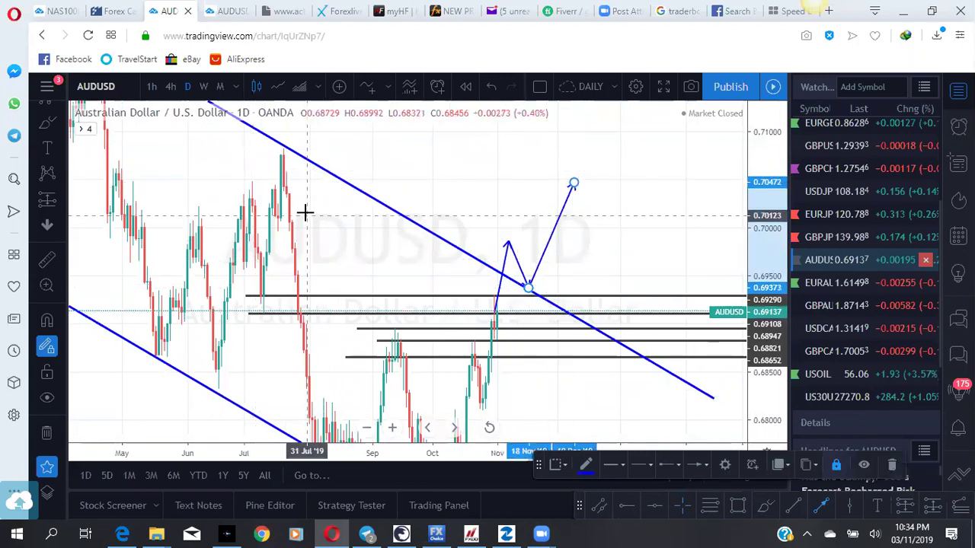
pyautogui.click(261, 186)
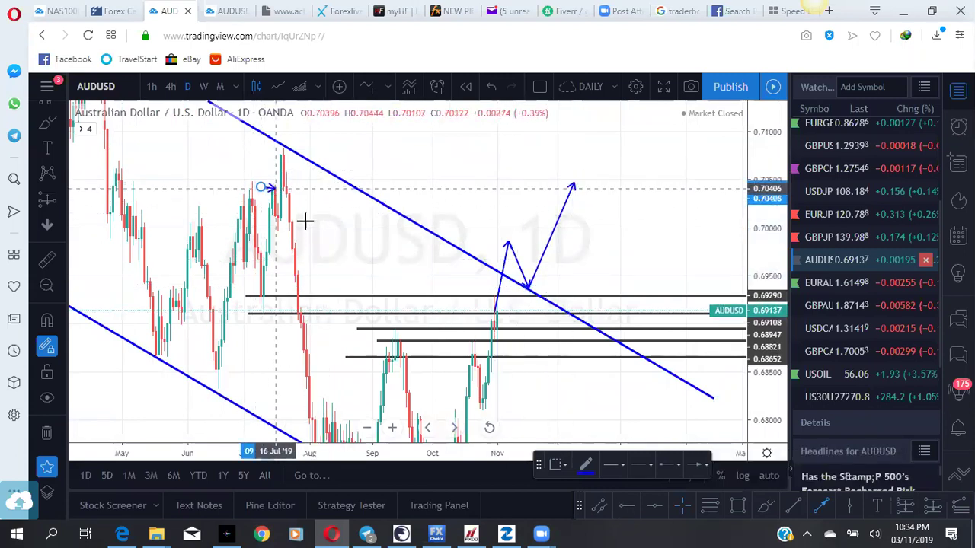
pyautogui.click(367, 246)
pyautogui.click(443, 153)
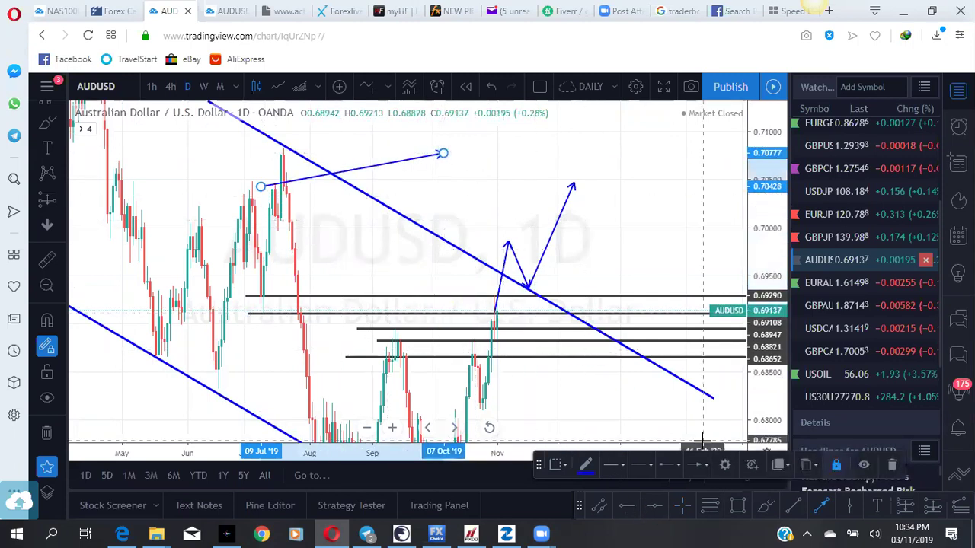
pyautogui.press('Delete')
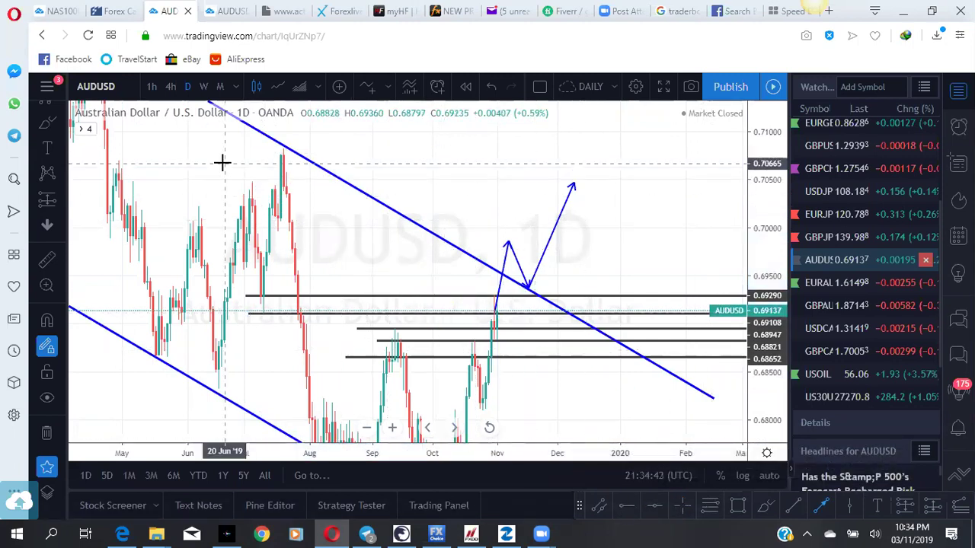
pyautogui.click(252, 185)
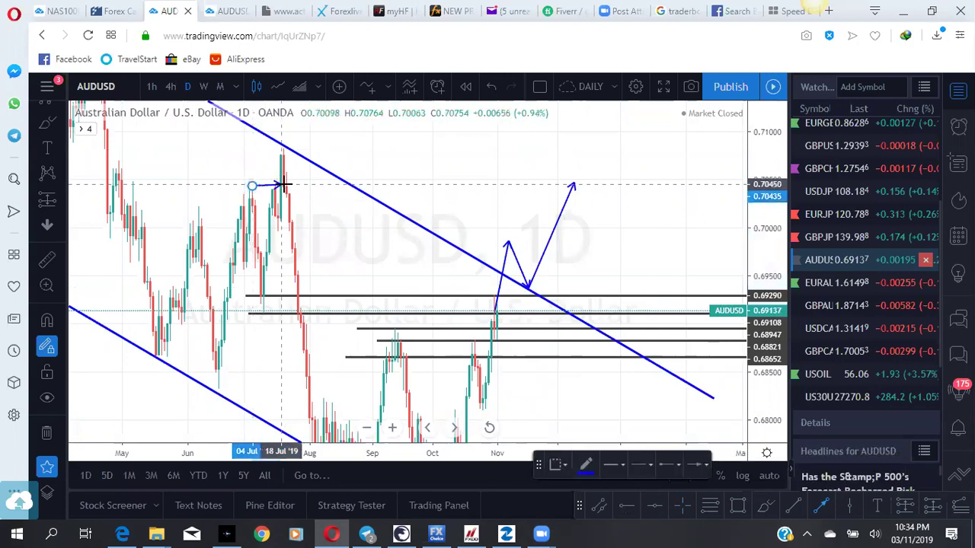
pyautogui.click(330, 190)
pyautogui.click(891, 466)
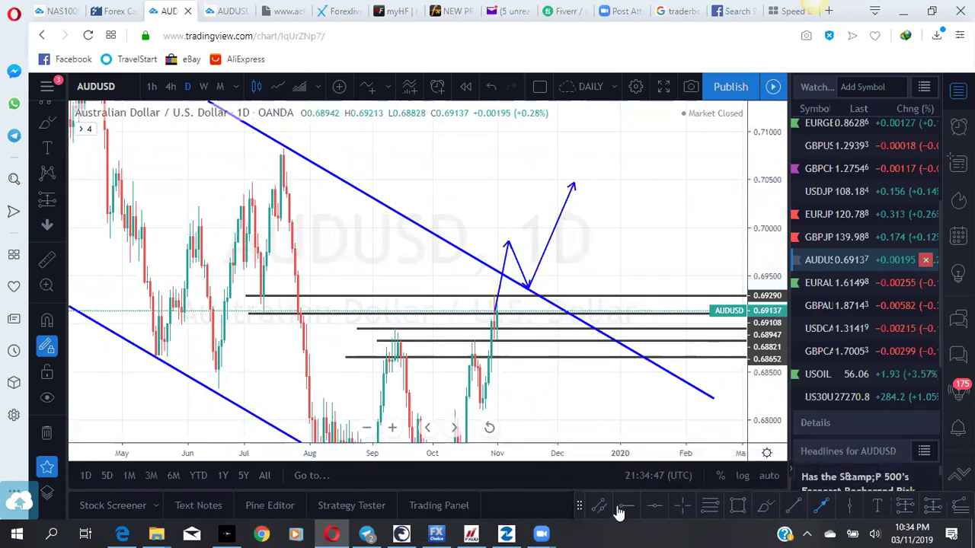
# Draw two red horizontal rays from AUDUSD's July highs at about 0.70428 and 0.70821.
pyautogui.click(625, 506)
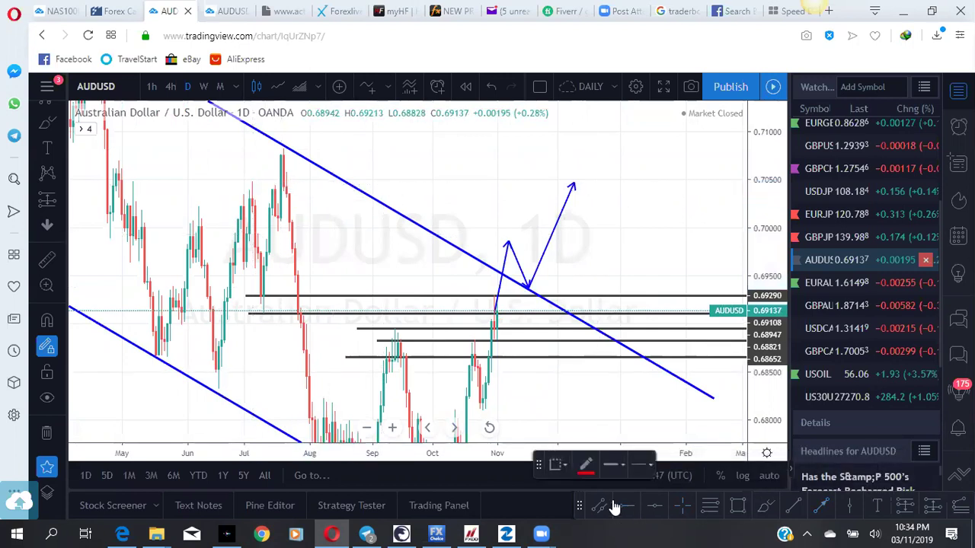
pyautogui.click(263, 185)
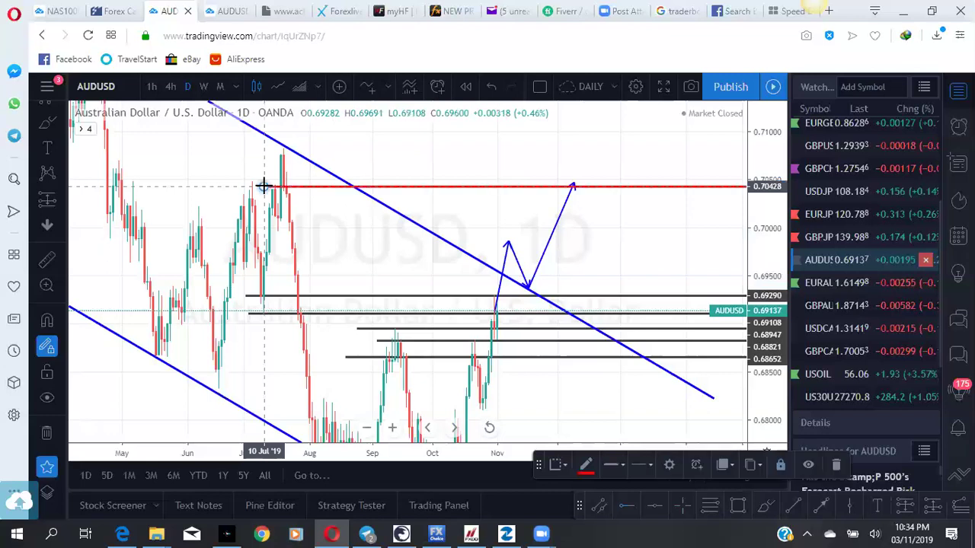
pyautogui.click(254, 148)
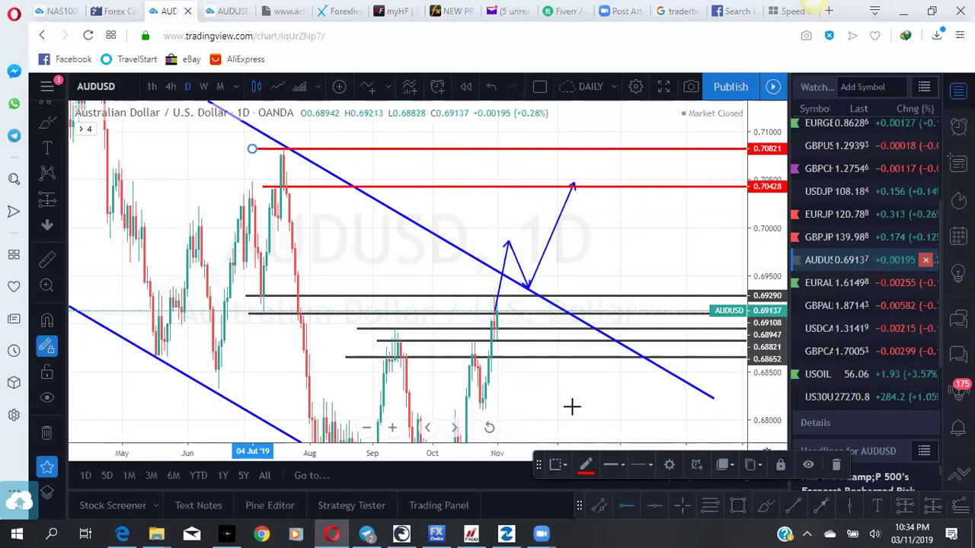
pyautogui.moveTo(571, 407); pyautogui.dragTo(587, 302)
pyautogui.moveTo(561, 342); pyautogui.dragTo(508, 339)
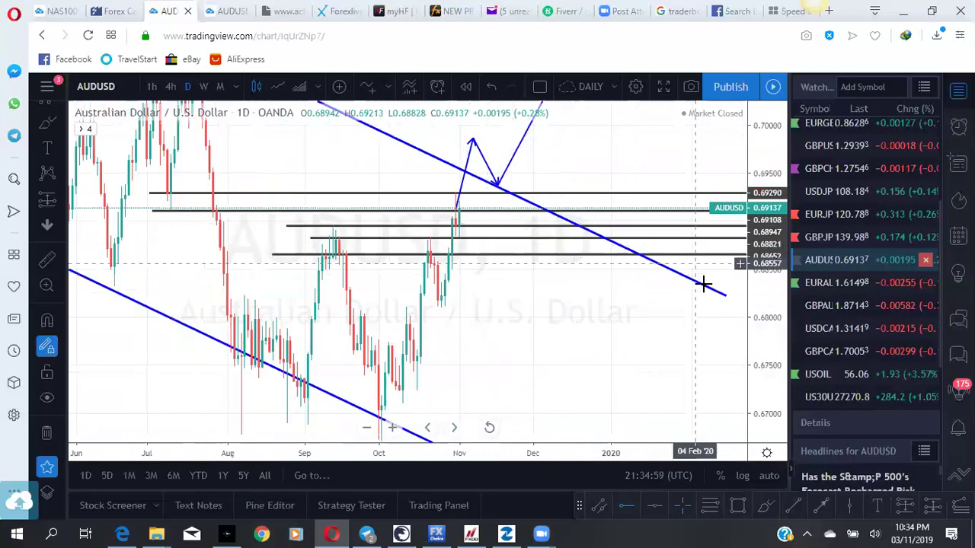
# Examine AUDUSD's daily levels between 0.69290 and 0.68652 and compare them with the four-hour layout's levels down to 0.68104.
pyautogui.moveTo(775, 326); pyautogui.dragTo(772, 235)
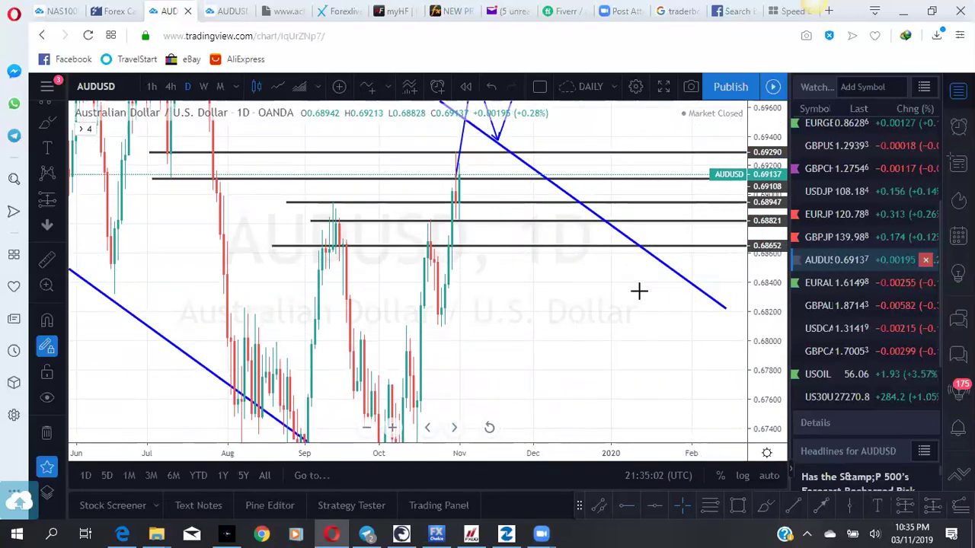
pyautogui.moveTo(472, 253)
pyautogui.mouseDown()
pyautogui.moveTo(464, 258)
pyautogui.moveTo(479, 244)
pyautogui.mouseUp()
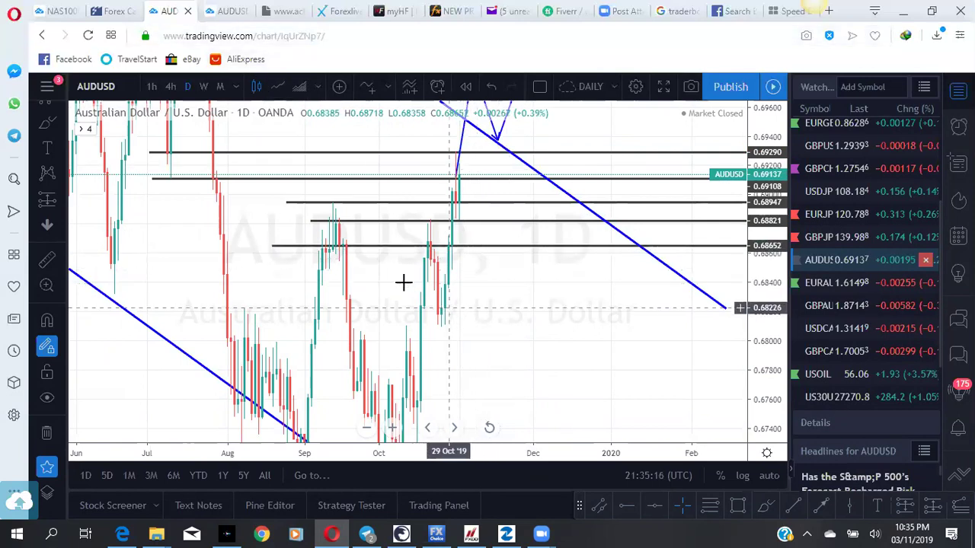
pyautogui.click(248, 14)
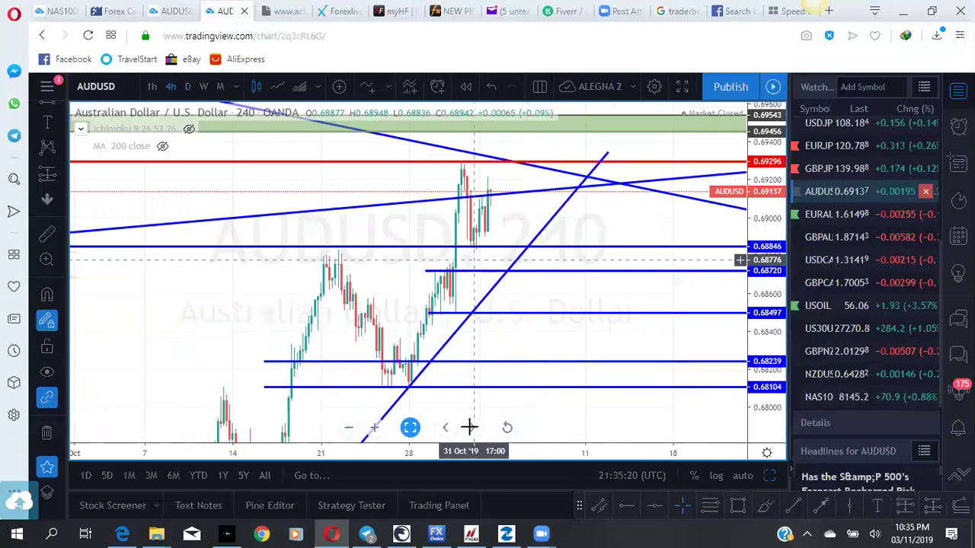
pyautogui.moveTo(525, 344); pyautogui.dragTo(504, 284)
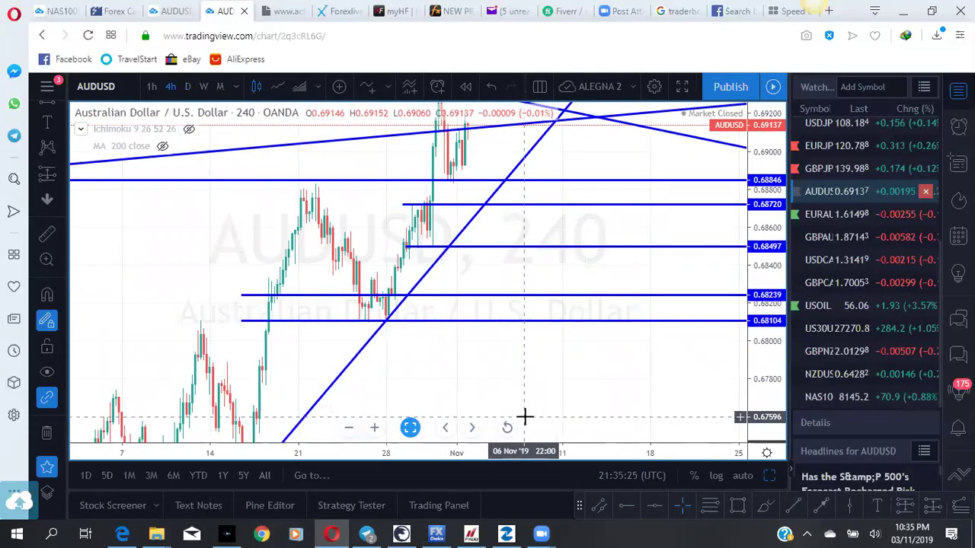
# Load EURAUD in both the four-hour and daily layouts and hide the existing drawings on the daily chart.
pyautogui.click(828, 221)
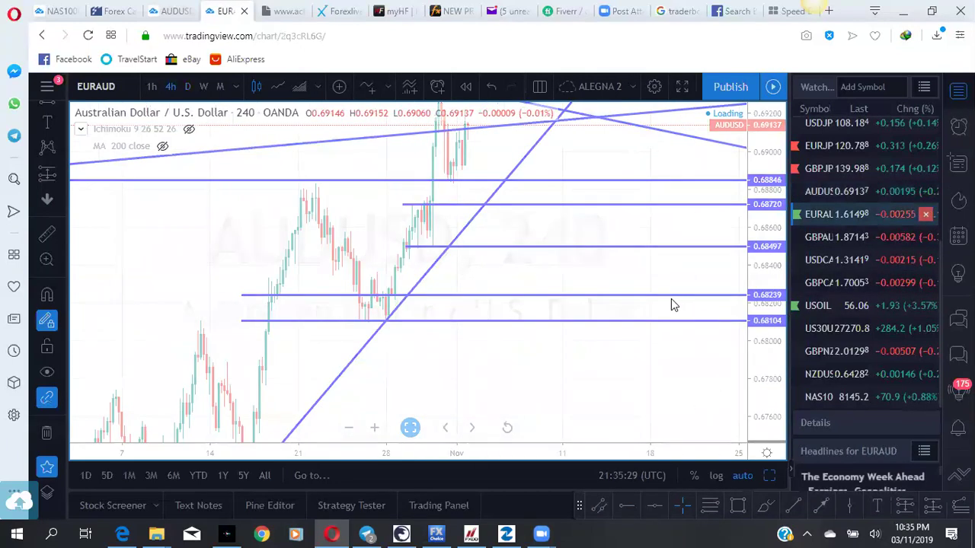
pyautogui.click(173, 11)
pyautogui.click(831, 286)
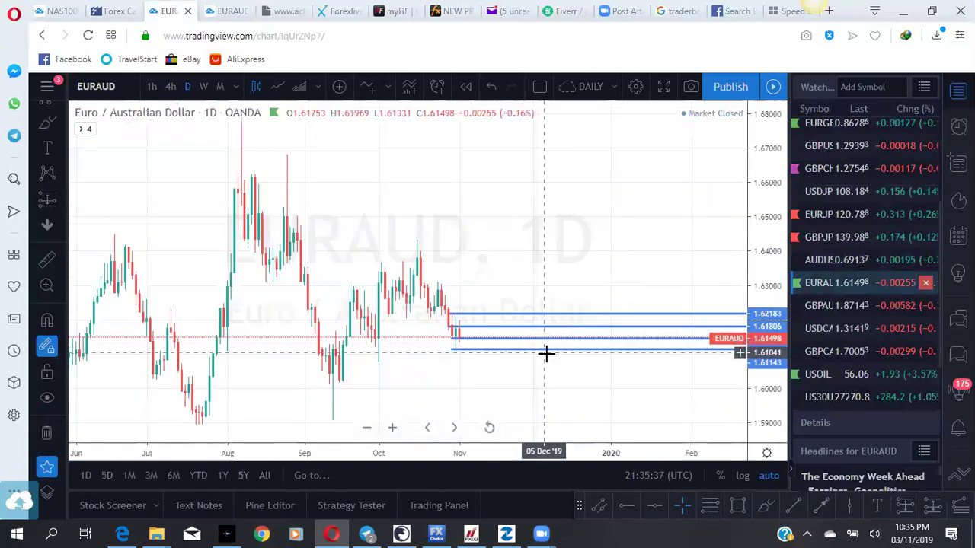
pyautogui.click(48, 397)
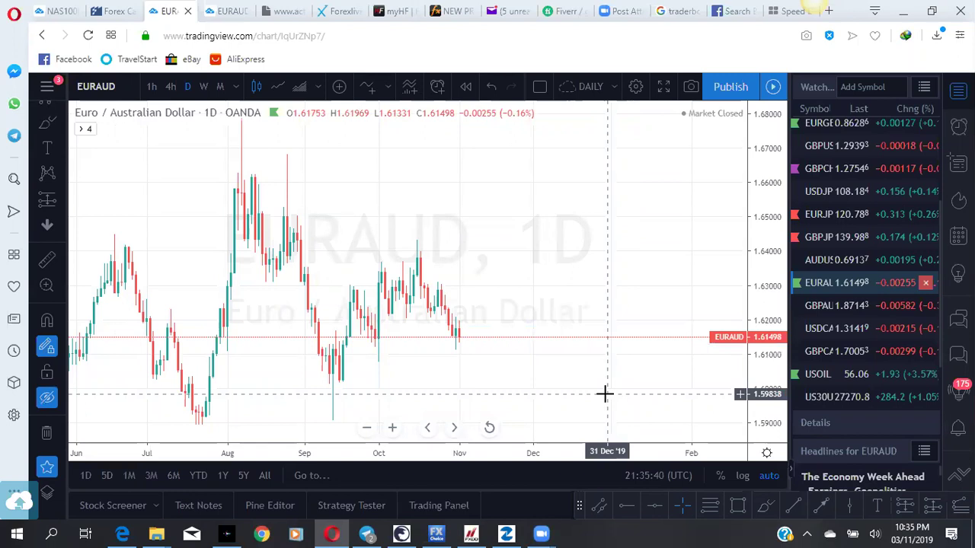
# Draw two red horizontal rays on EURAUD's daily chart, starting at 23 Sep '19, at about 1.61424 and 1.60802.
pyautogui.moveTo(766, 374); pyautogui.dragTo(766, 319)
pyautogui.moveTo(652, 345); pyautogui.dragTo(689, 265)
pyautogui.scroll(2, 646, 338)
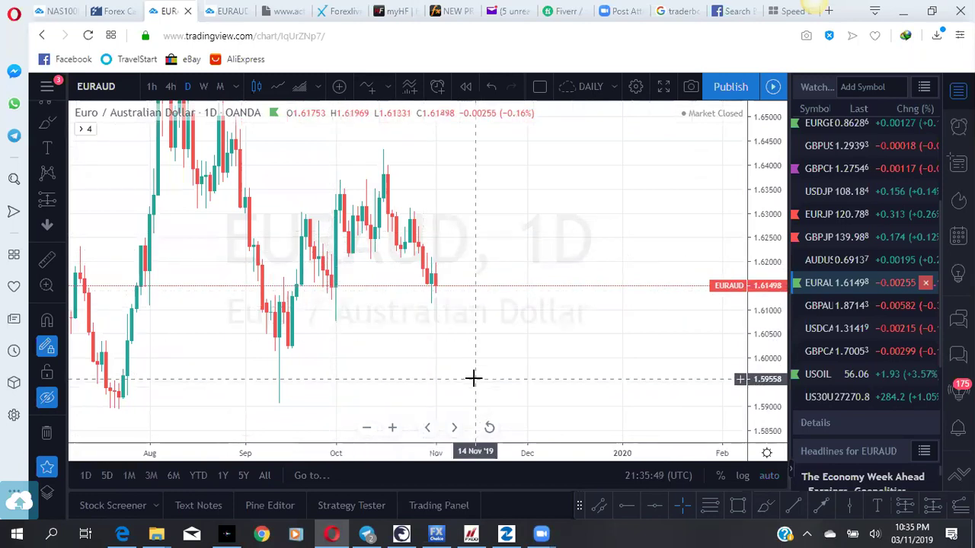
pyautogui.scroll(1, 473, 378)
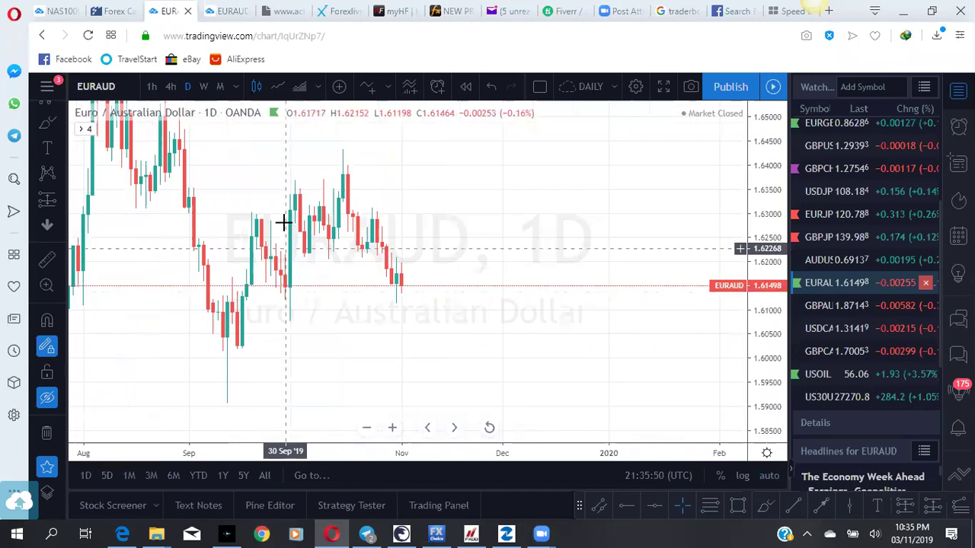
pyautogui.click(626, 507)
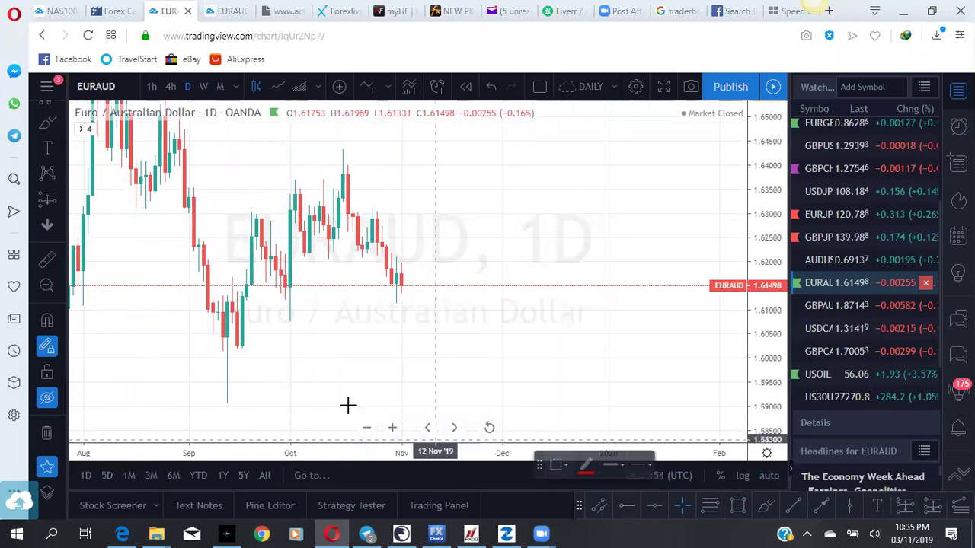
pyautogui.click(262, 288)
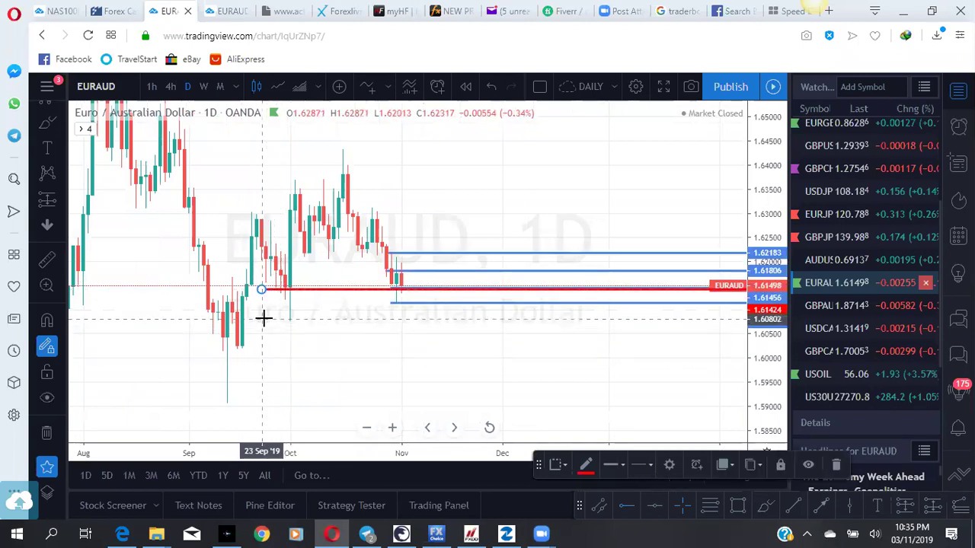
pyautogui.click(262, 318)
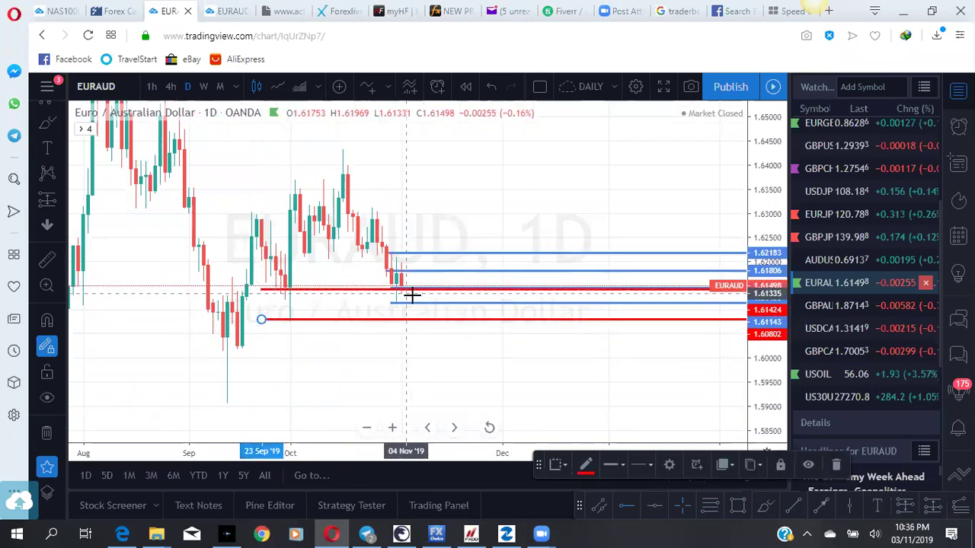
# Recolour EURAUD's lower new ray purple and the upper one blue, and shift the upper ray to about 1.61437.
pyautogui.click(587, 469)
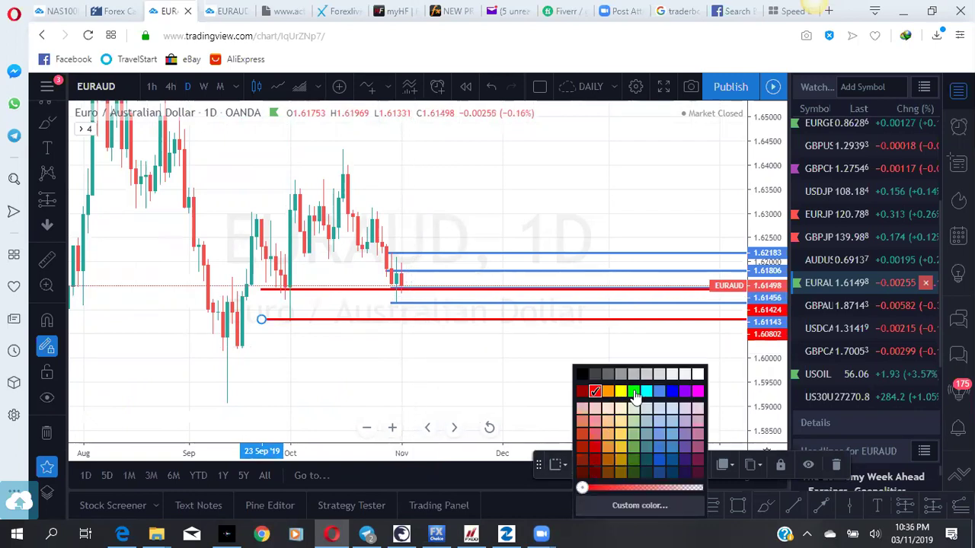
pyautogui.click(683, 392)
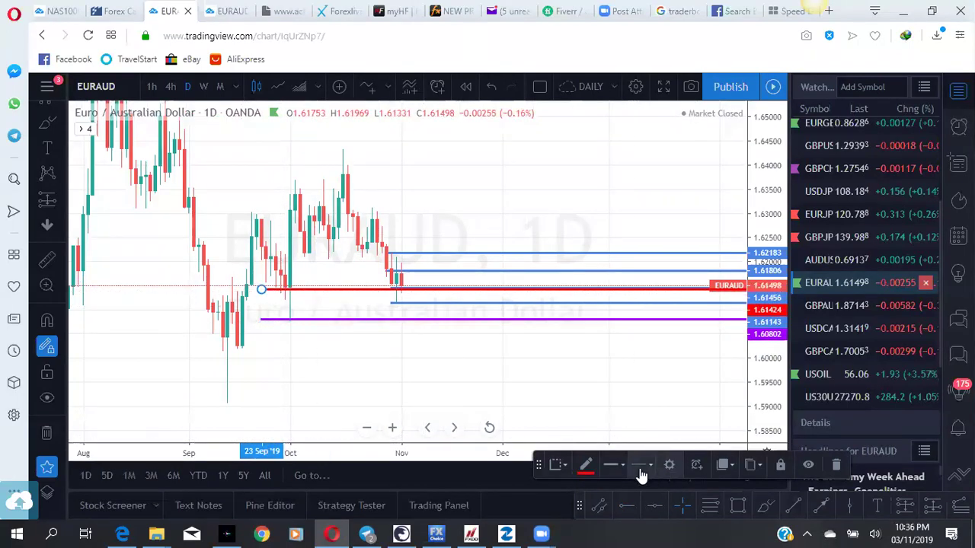
pyautogui.click(587, 466)
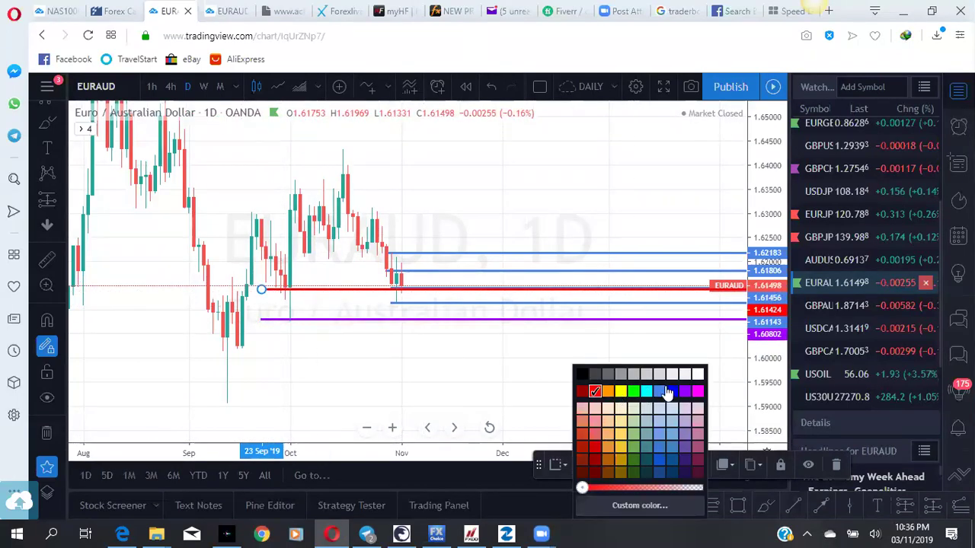
pyautogui.click(670, 390)
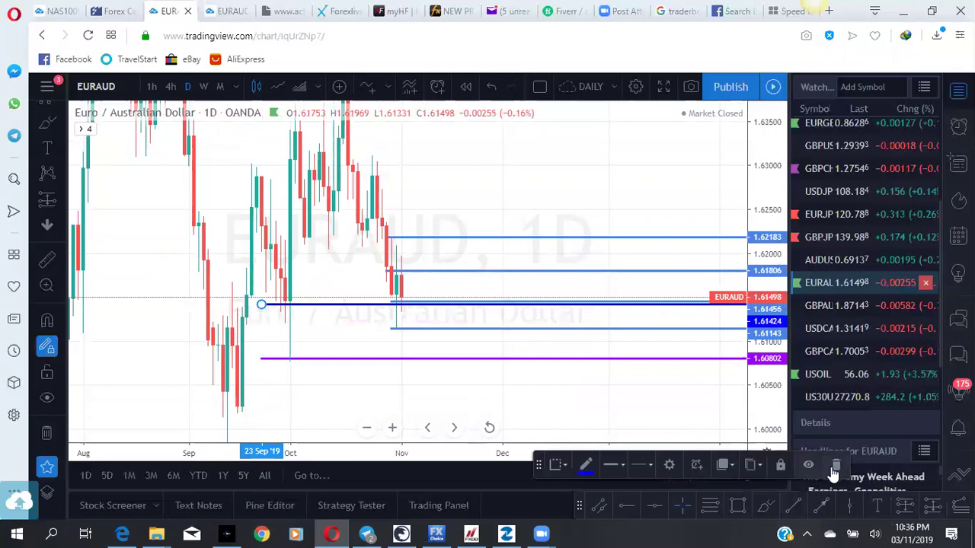
pyautogui.moveTo(261, 303); pyautogui.dragTo(260, 302)
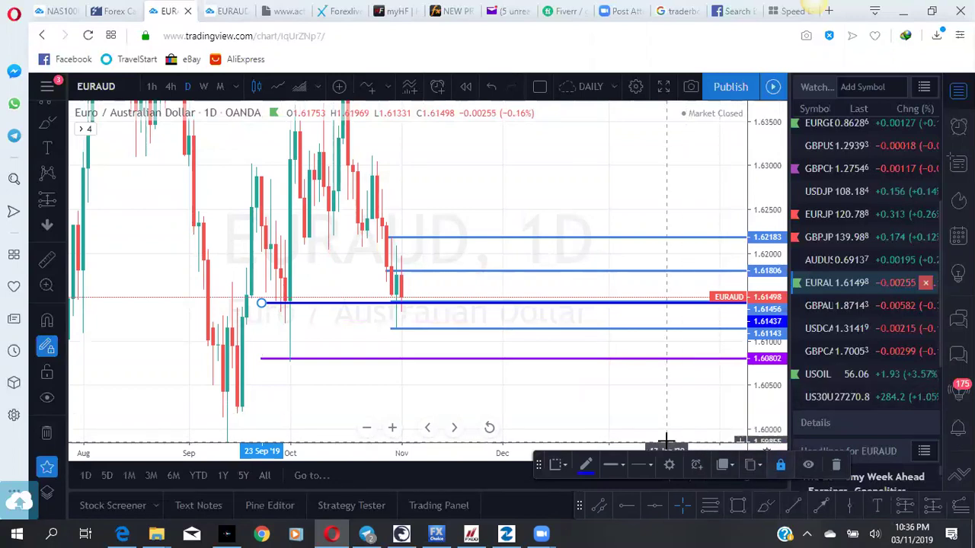
# Switch to the Forex Factory calendar and review the Nov 4 - Nov 10 events, including the AUD and EUR releases.
pyautogui.click(106, 11)
pyautogui.scroll(-3, 557, 363)
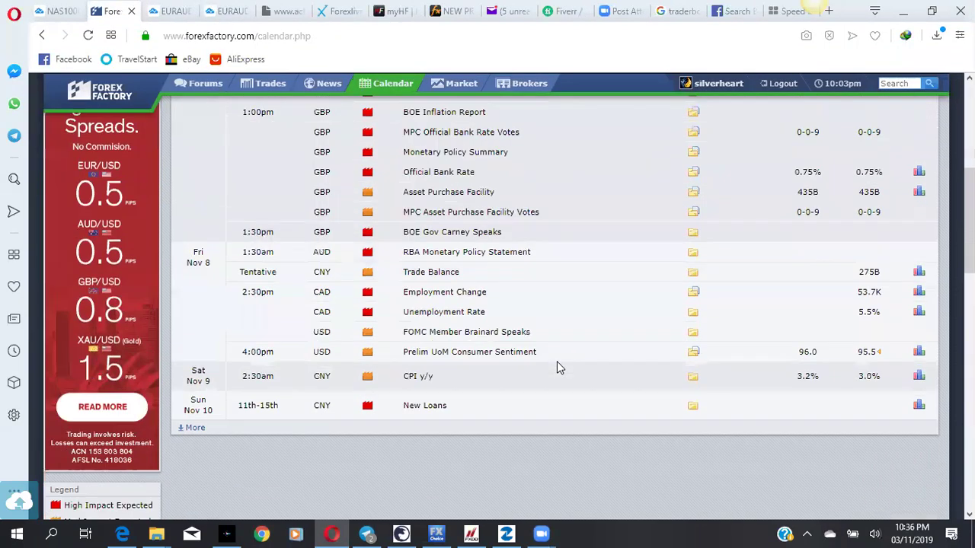
pyautogui.scroll(1, 557, 363)
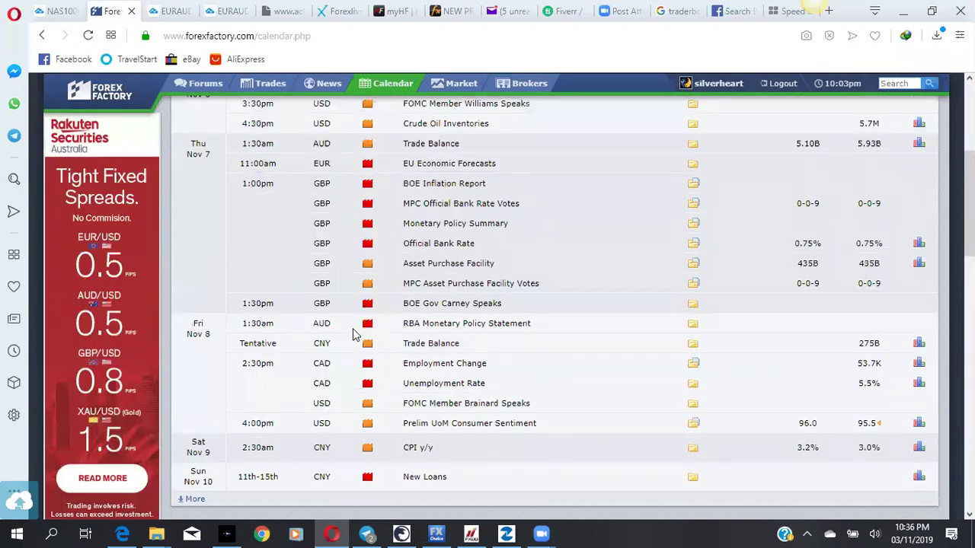
pyautogui.scroll(4, 495, 352)
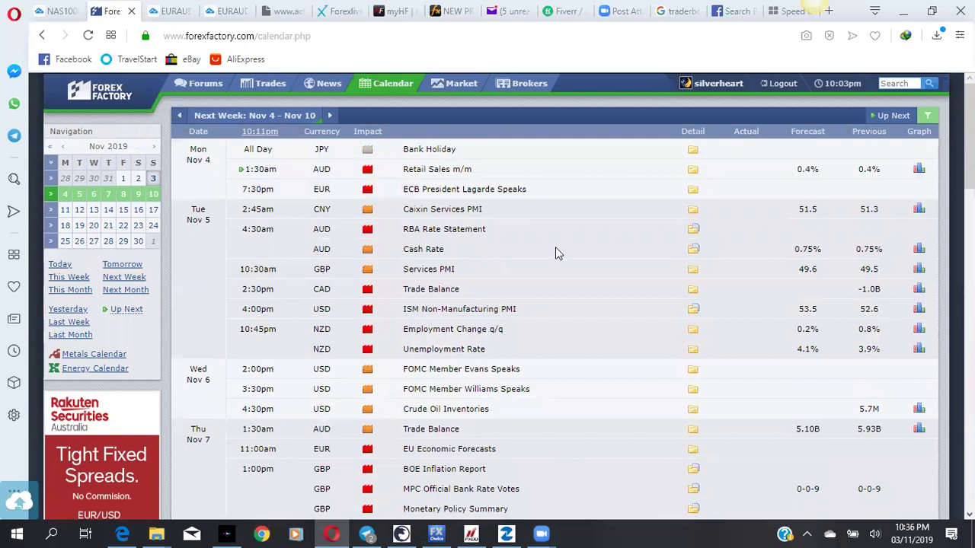
pyautogui.scroll(-5, 555, 247)
pyautogui.scroll(1, 456, 309)
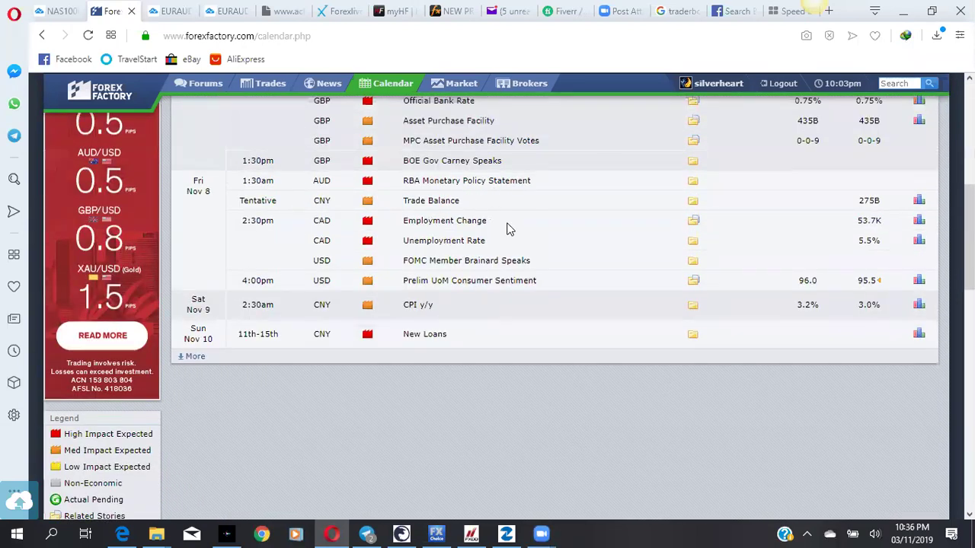
# Examine EURAUD's daily rays and compare them with the four-hour layout's green support zone between 1.61474 and 1.60780.
pyautogui.click(181, 9)
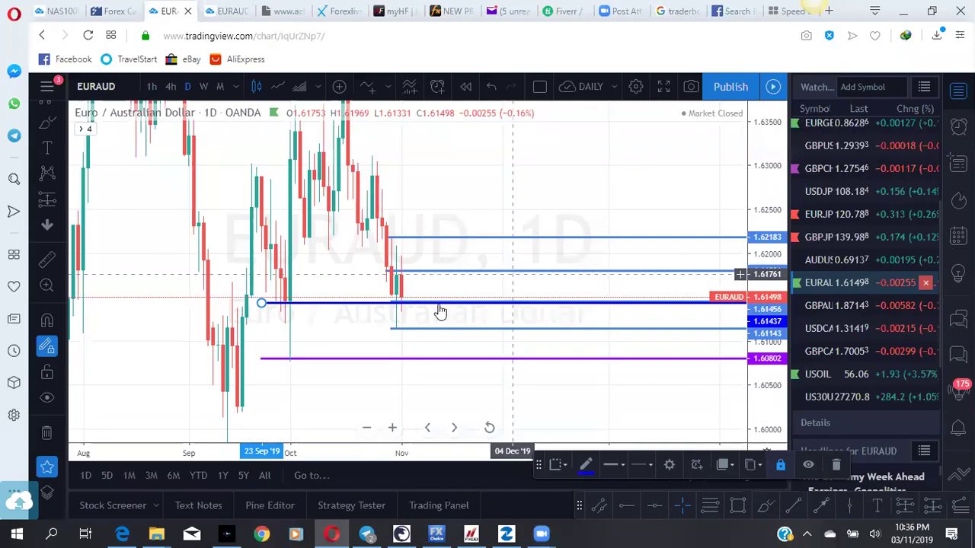
pyautogui.scroll(-1, 497, 135)
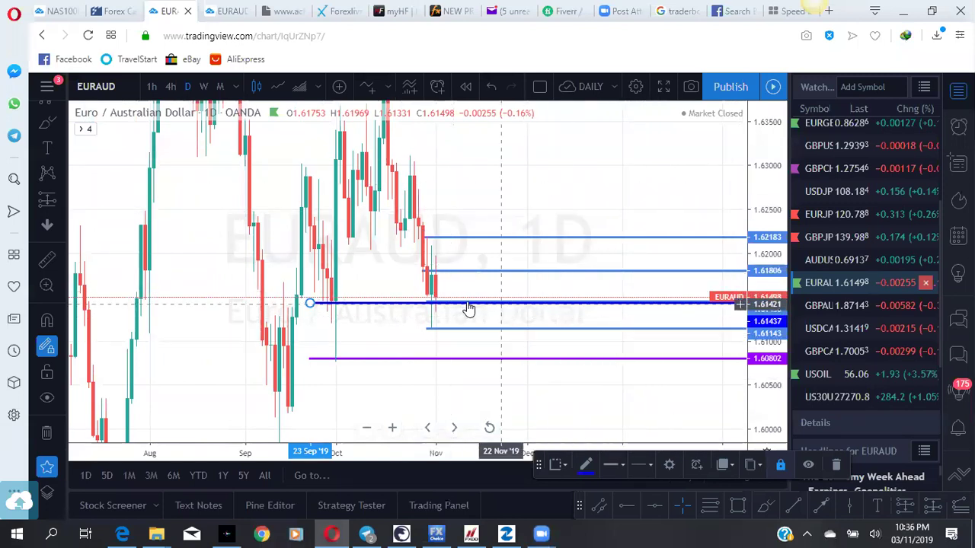
pyautogui.click(224, 11)
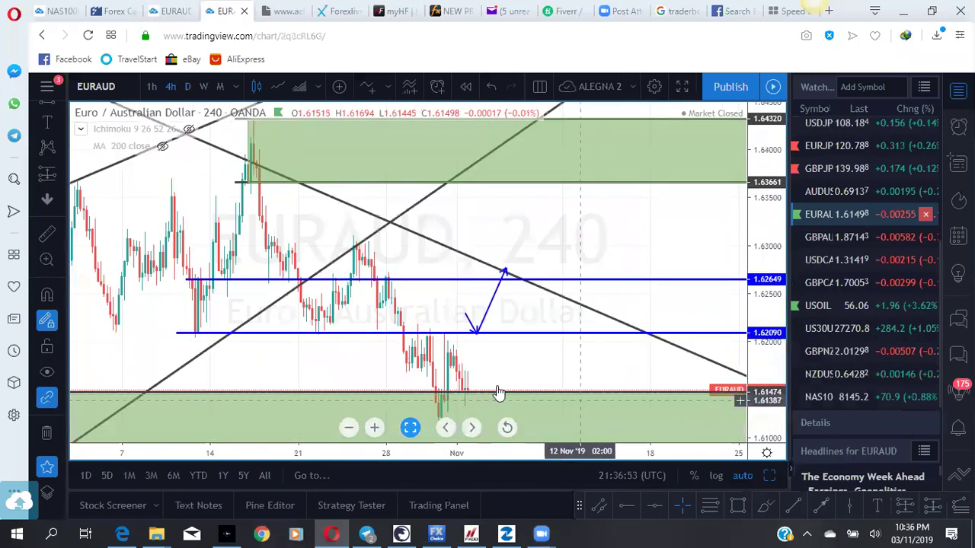
pyautogui.moveTo(610, 380); pyautogui.dragTo(610, 202)
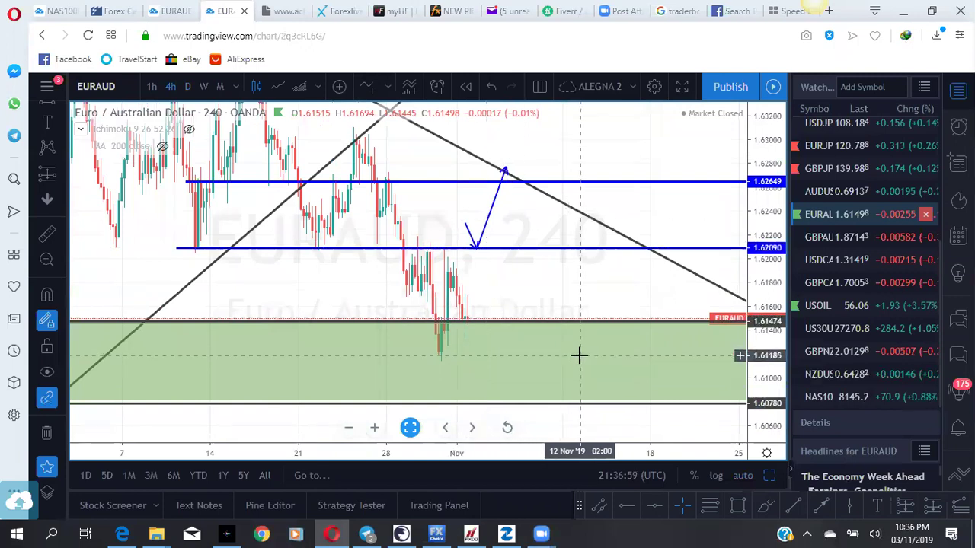
# Load USDCAD in the four-hour and daily layouts and bring its latest price action into view.
pyautogui.click(829, 259)
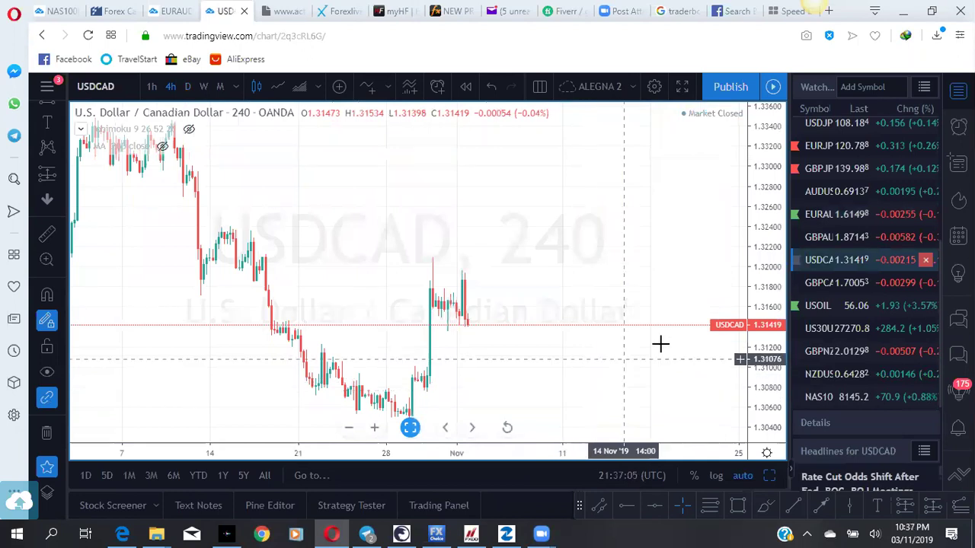
pyautogui.moveTo(757, 359); pyautogui.dragTo(760, 339)
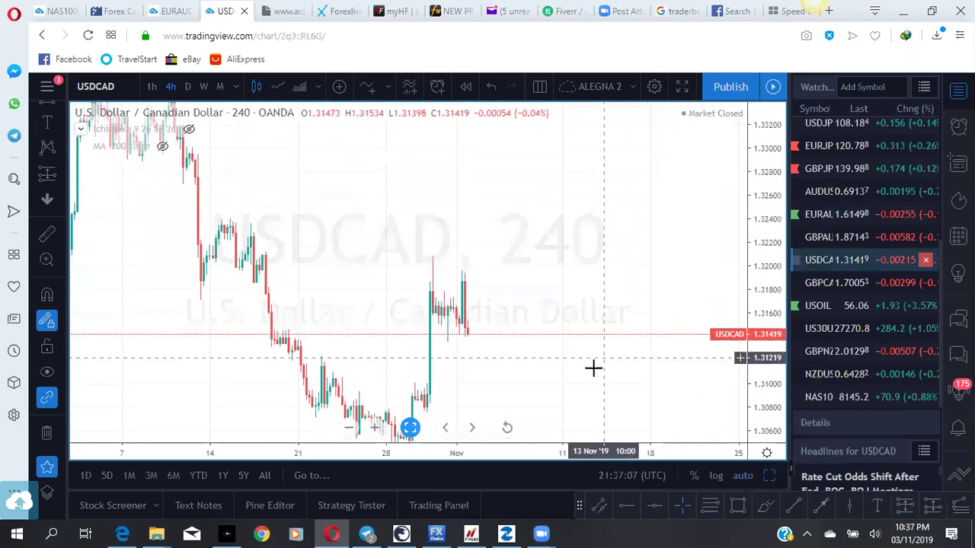
pyautogui.moveTo(591, 368); pyautogui.dragTo(614, 233)
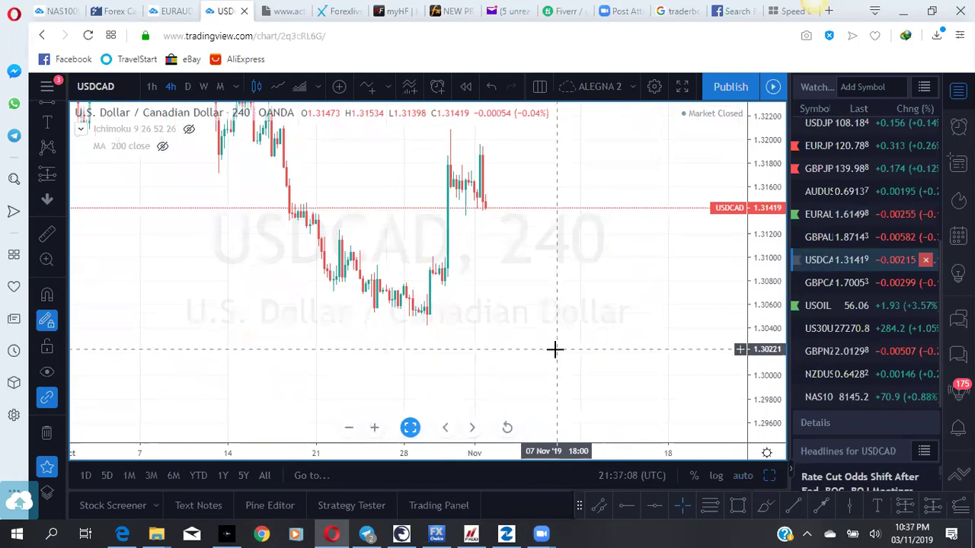
pyautogui.click(180, 11)
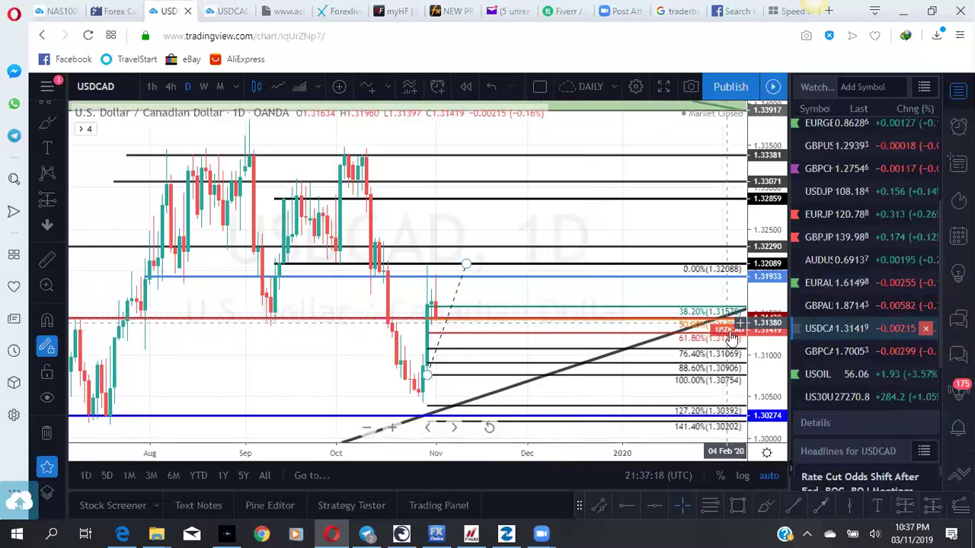
# Examine USDCAD's daily chart with and without drawings, focusing on price around the 1.31439 level and the 38.20% to 61.80% Fibonacci retracements.
pyautogui.click(48, 399)
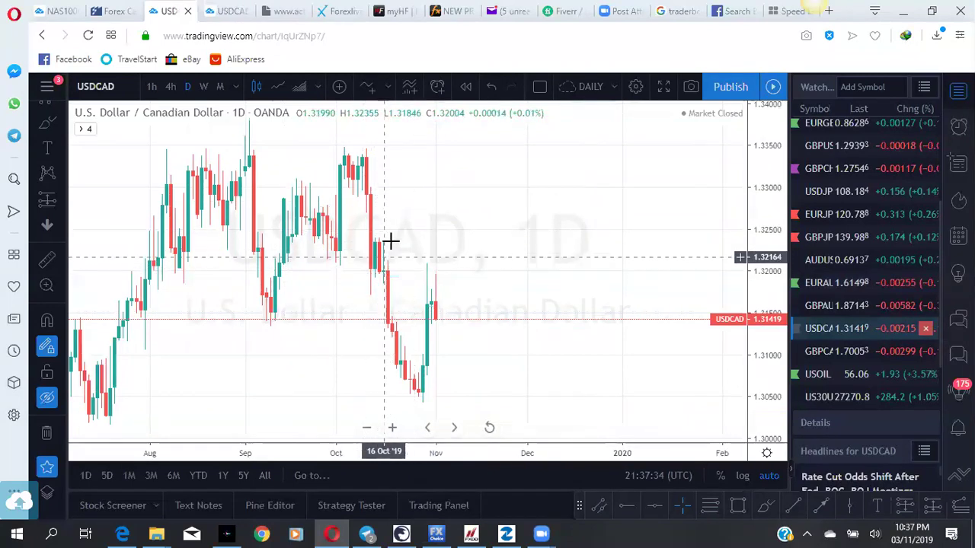
pyautogui.click(47, 399)
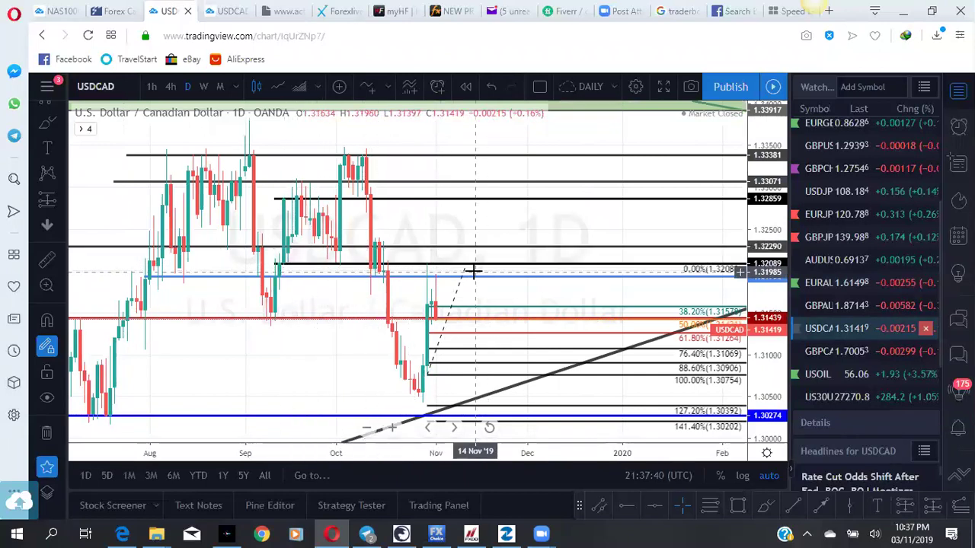
pyautogui.moveTo(766, 373); pyautogui.dragTo(756, 309)
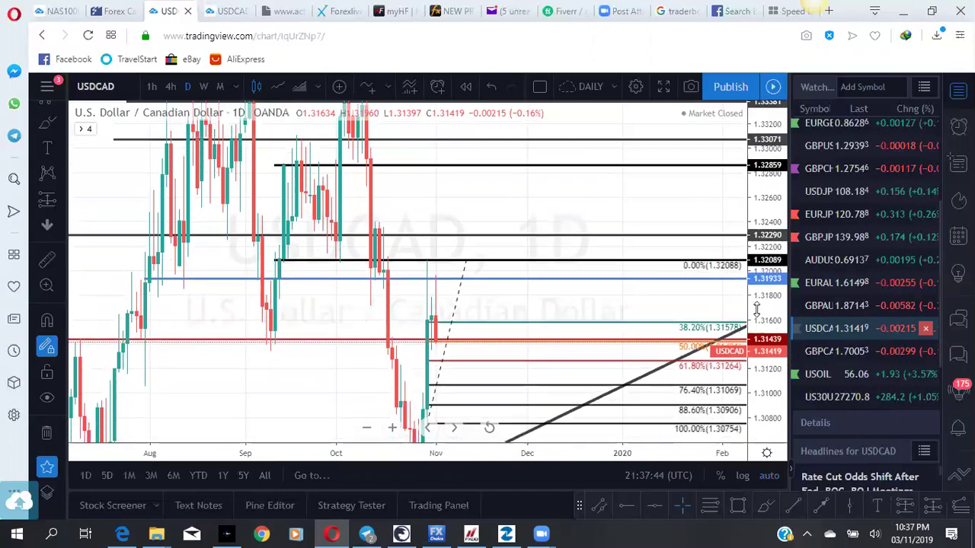
pyautogui.moveTo(572, 392); pyautogui.dragTo(552, 335)
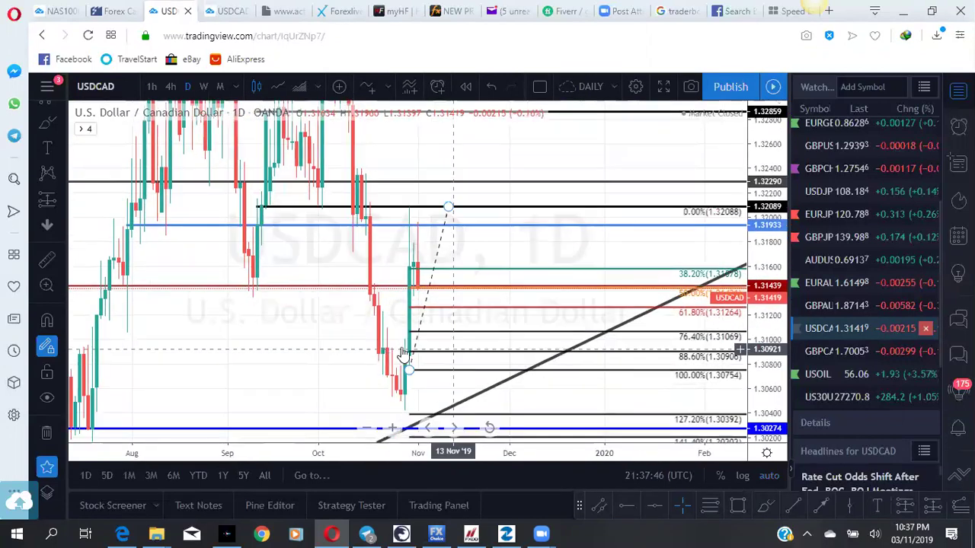
pyautogui.moveTo(754, 318); pyautogui.dragTo(744, 186)
pyautogui.moveTo(759, 385); pyautogui.dragTo(756, 206)
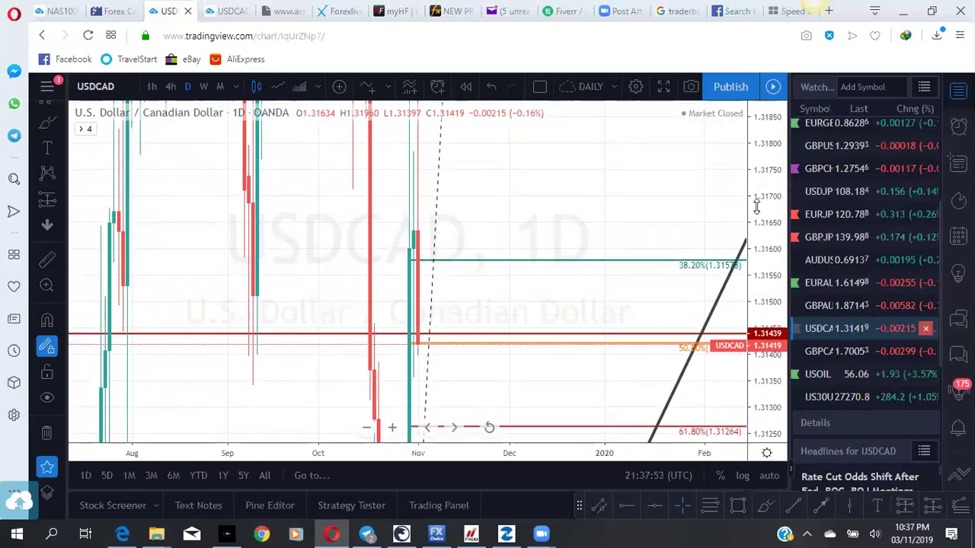
pyautogui.moveTo(756, 206); pyautogui.dragTo(742, 485)
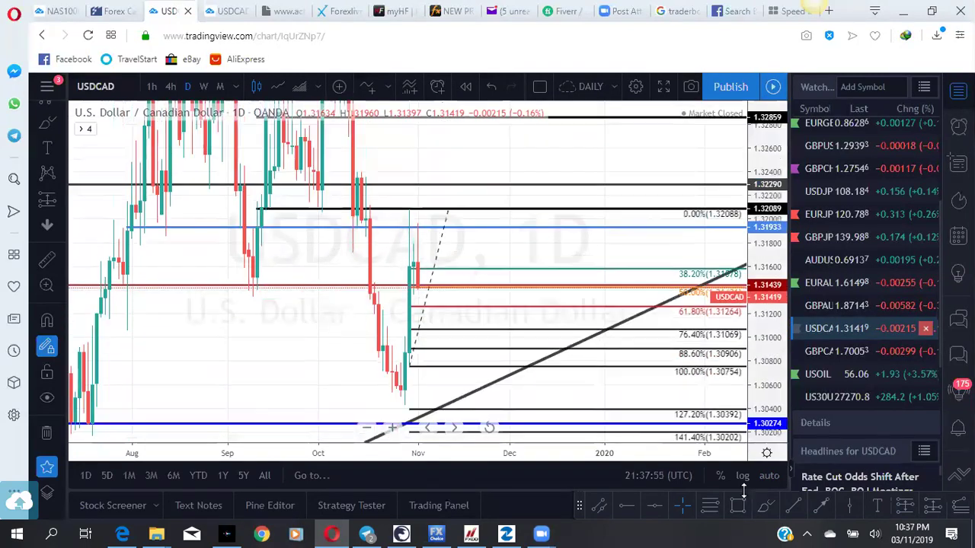
# Examine USDCAD's four-hour chart against the daily, covering the projected arrows, the 1.32004 to 1.32343 zone and the 1.31437 and 1.31268 levels.
pyautogui.click(238, 14)
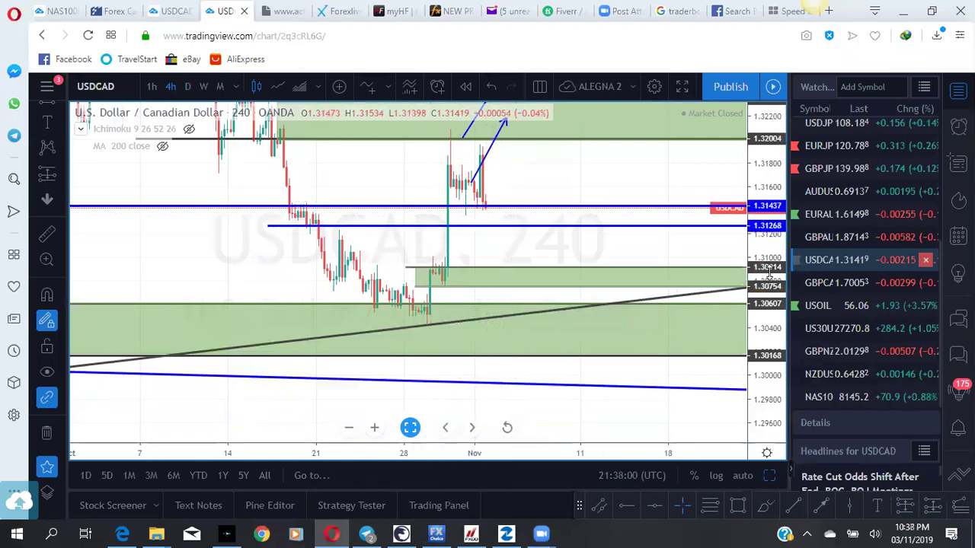
pyautogui.moveTo(771, 268); pyautogui.dragTo(773, 198)
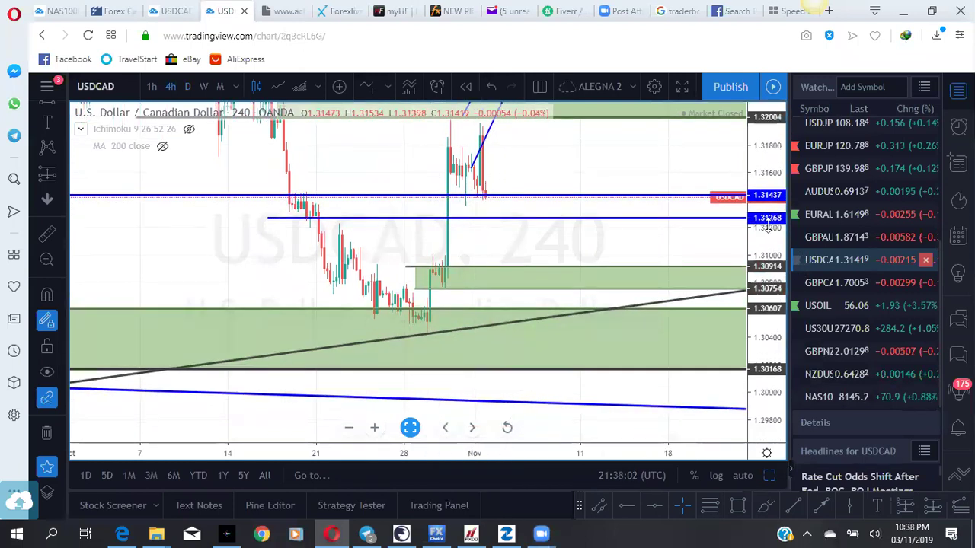
pyautogui.moveTo(551, 166); pyautogui.dragTo(594, 331)
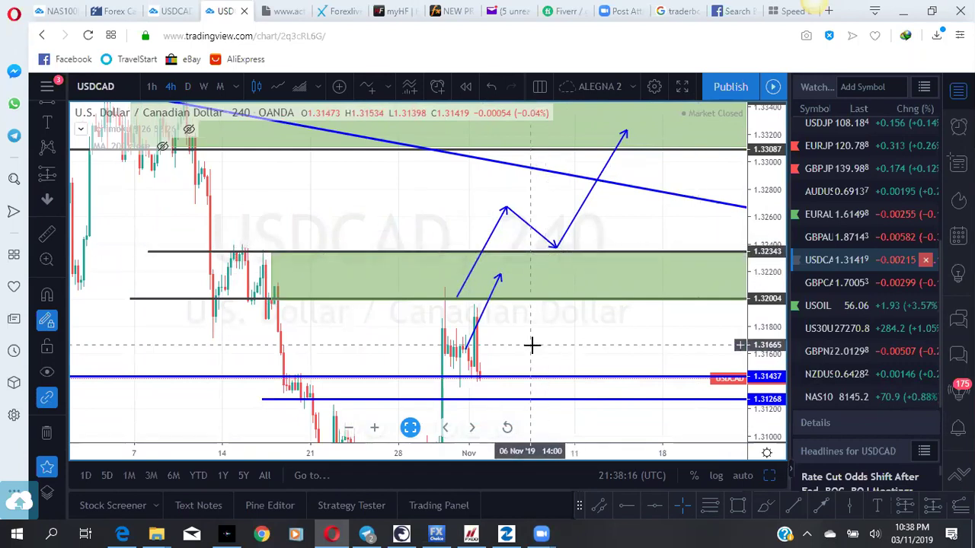
pyautogui.moveTo(531, 346); pyautogui.dragTo(528, 283)
pyautogui.click(171, 11)
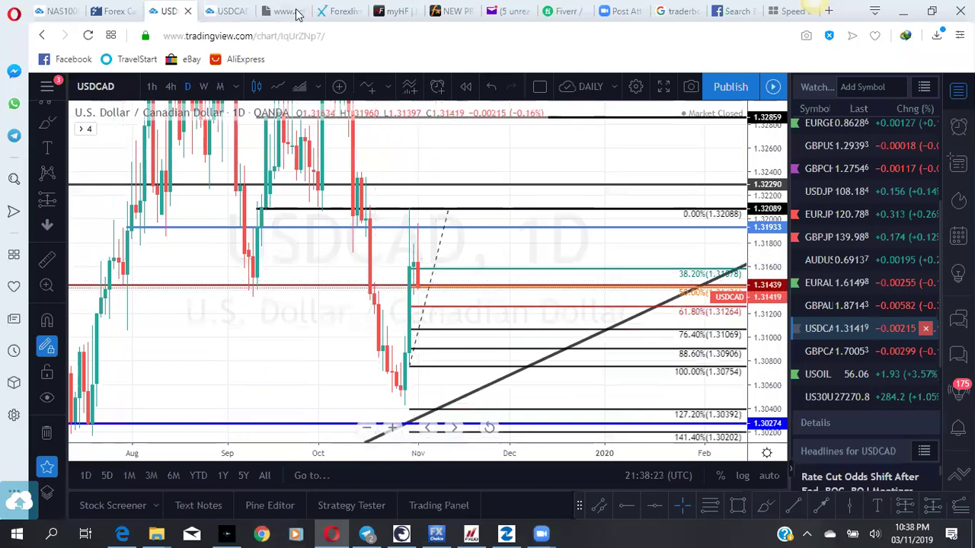
pyautogui.click(214, 11)
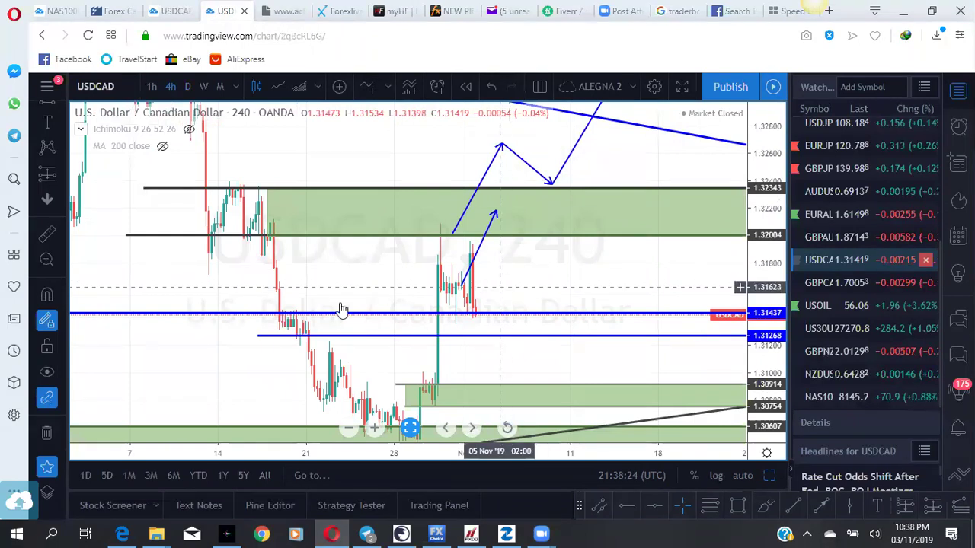
pyautogui.scroll(-3, 324, 293)
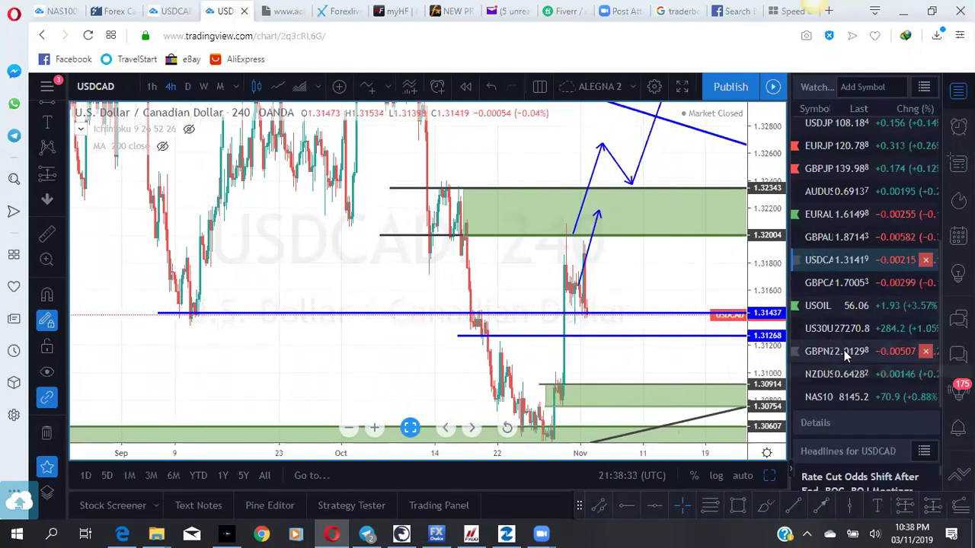
# Load NAS100USD in both the four-hour and daily layouts and bring its latest price action into view.
pyautogui.click(836, 399)
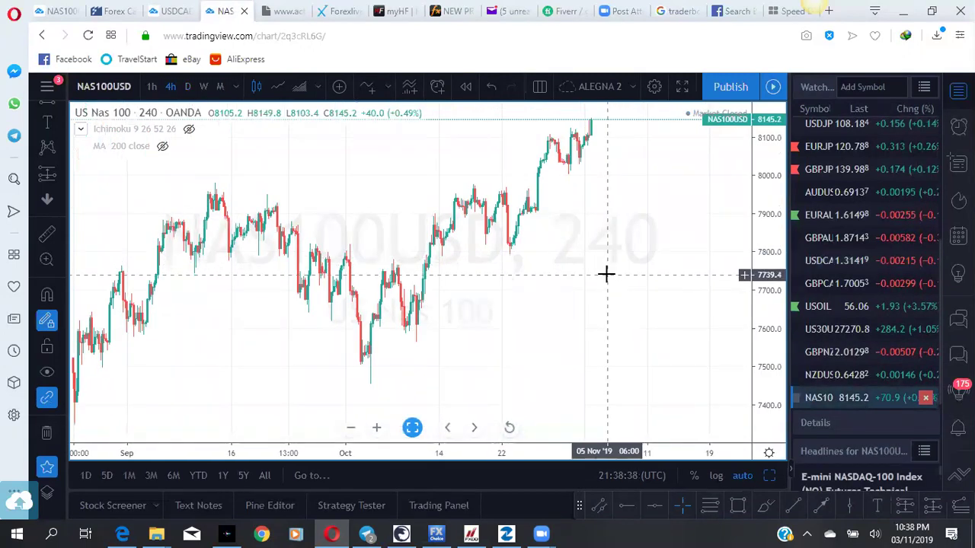
pyautogui.moveTo(759, 280); pyautogui.dragTo(738, 244)
pyautogui.moveTo(616, 219); pyautogui.dragTo(609, 303)
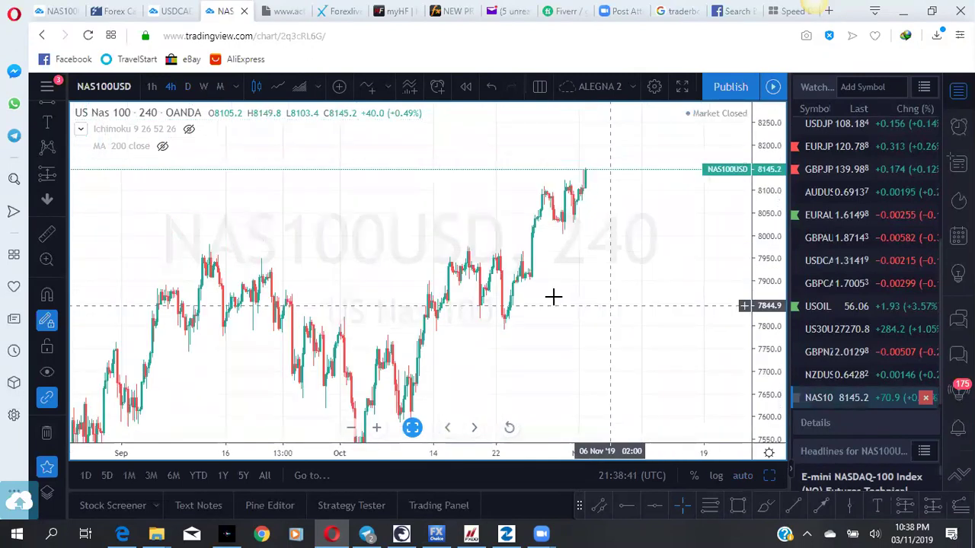
pyautogui.click(167, 10)
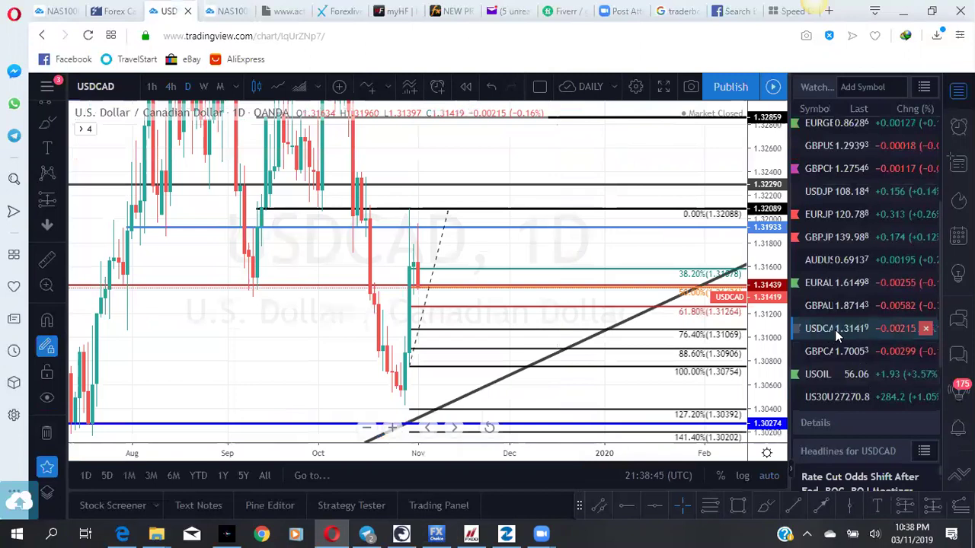
pyautogui.scroll(-1, 836, 329)
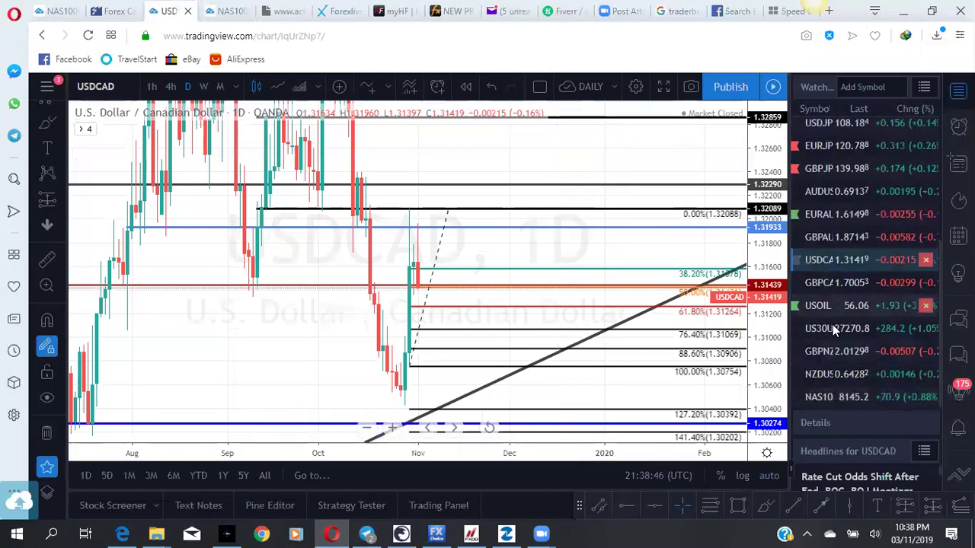
pyautogui.click(826, 397)
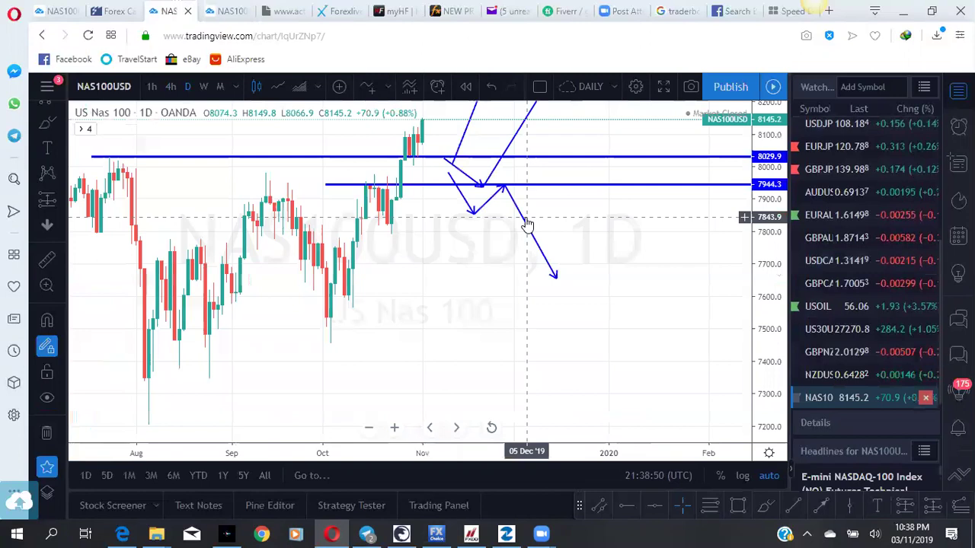
# Examine NAS100USD's daily chart around the 8029.9 and 7944.3 levels and the projected arrow paths.
pyautogui.scroll(-5, 510, 218)
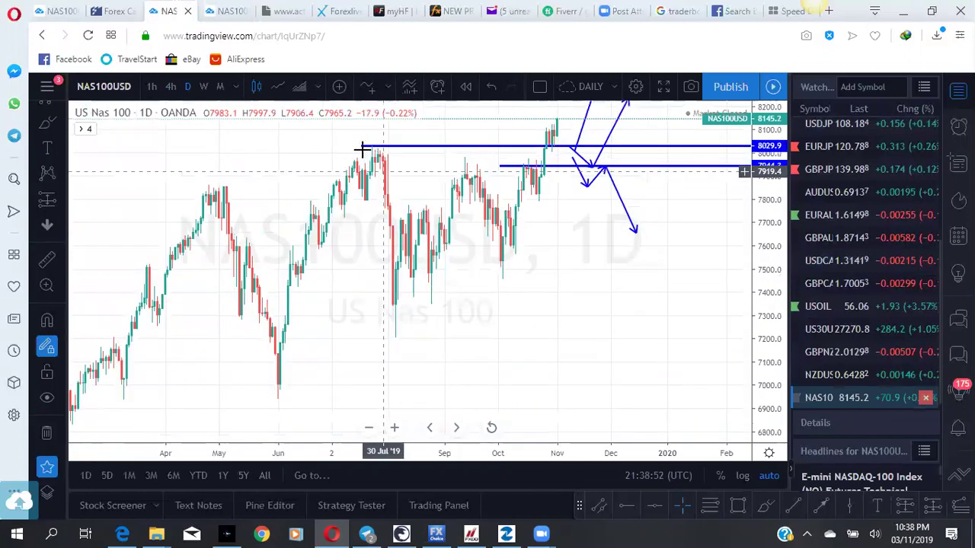
pyautogui.moveTo(561, 274); pyautogui.dragTo(519, 315)
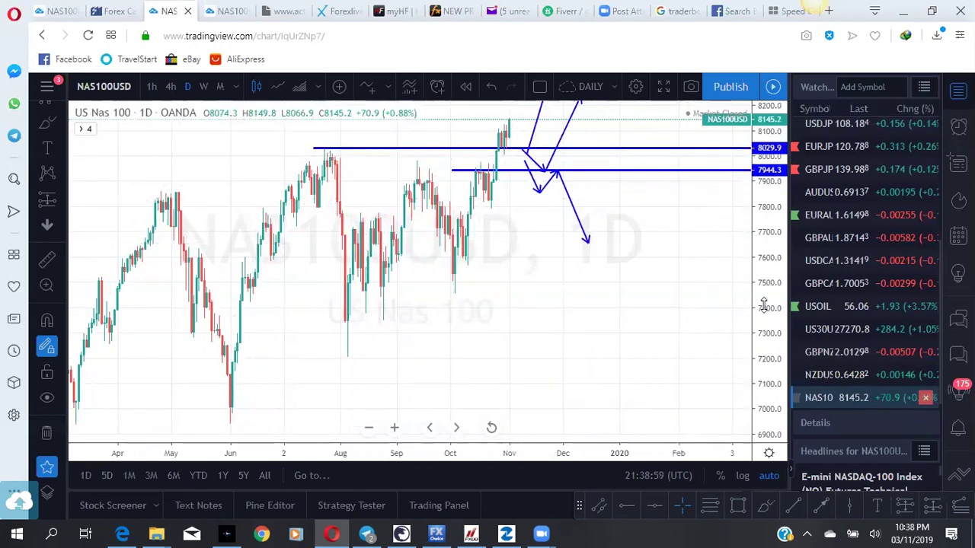
pyautogui.moveTo(763, 304); pyautogui.dragTo(749, 246)
pyautogui.moveTo(507, 279); pyautogui.dragTo(549, 356)
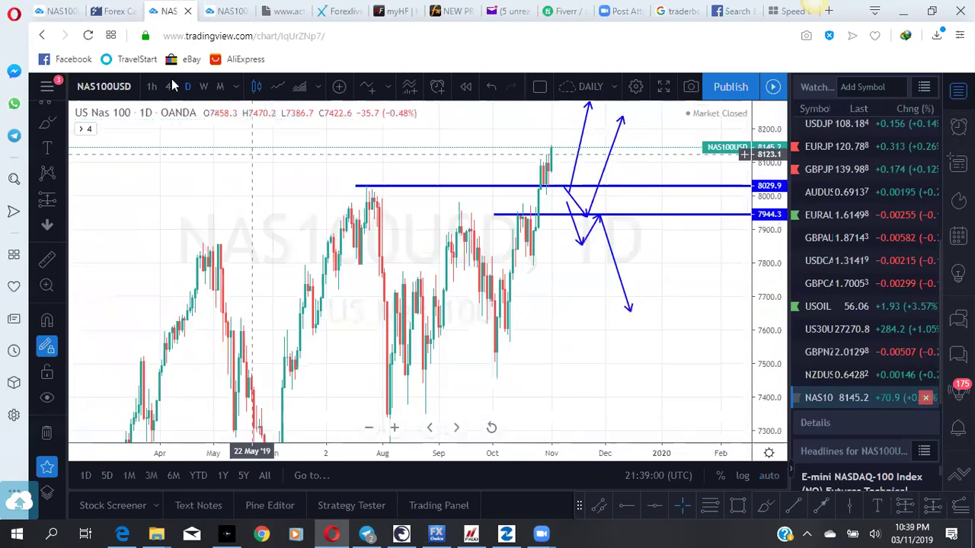
# View NAS100USD's long-term price history on the monthly timeframe, then return the chart to daily.
pyautogui.click(237, 85)
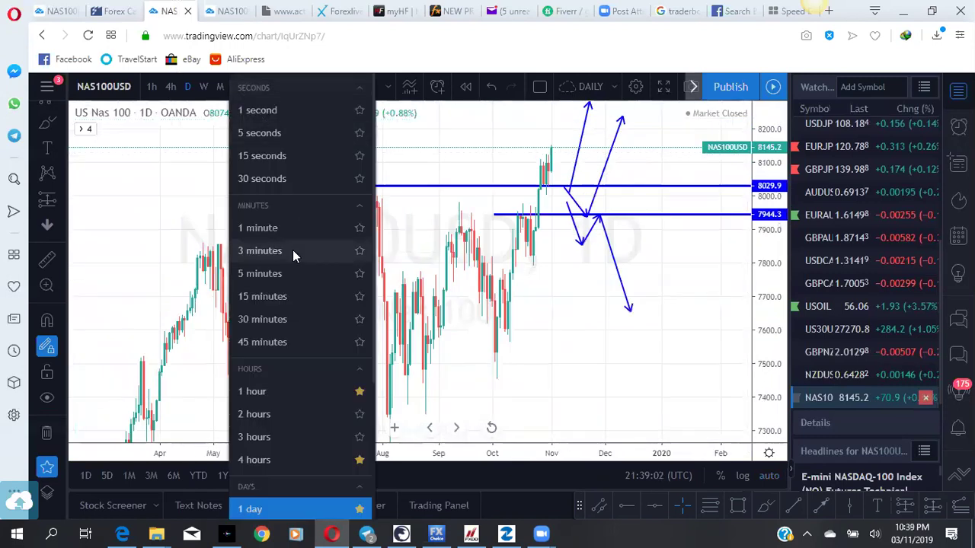
pyautogui.scroll(-3, 292, 251)
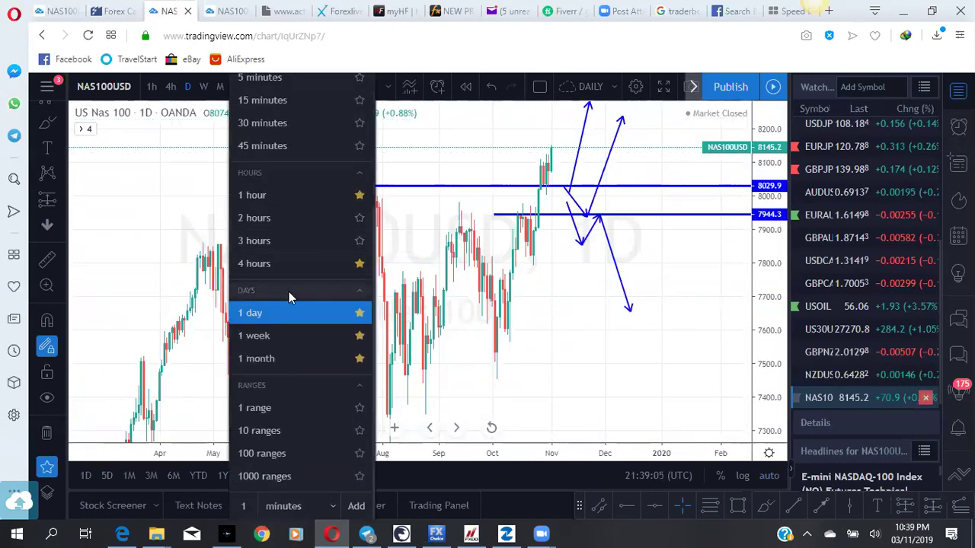
pyautogui.click(181, 302)
pyautogui.click(219, 87)
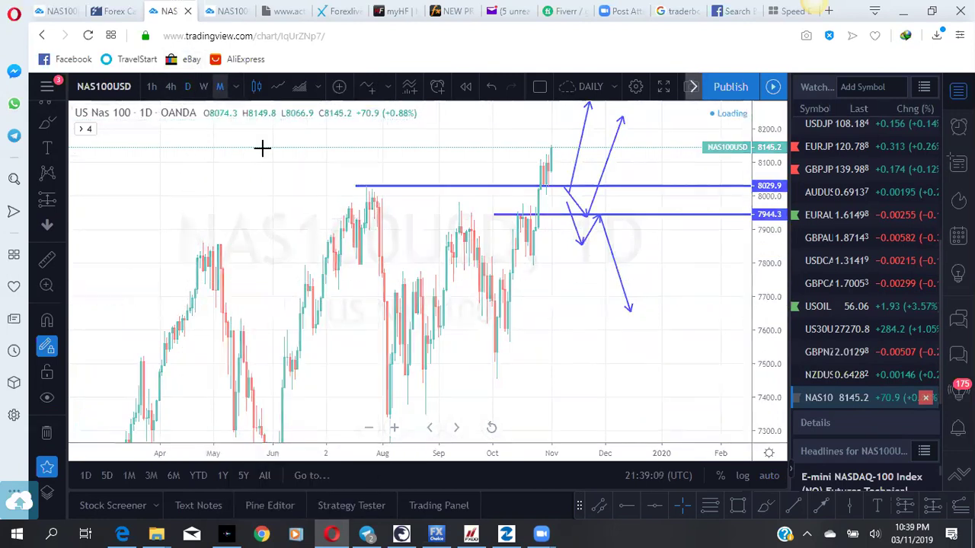
pyautogui.moveTo(305, 263); pyautogui.dragTo(725, 333)
pyautogui.moveTo(203, 253); pyautogui.dragTo(555, 257)
pyautogui.moveTo(233, 229); pyautogui.dragTo(609, 231)
pyautogui.moveTo(268, 236); pyautogui.dragTo(191, 243)
pyautogui.moveTo(508, 270); pyautogui.dragTo(1, 235)
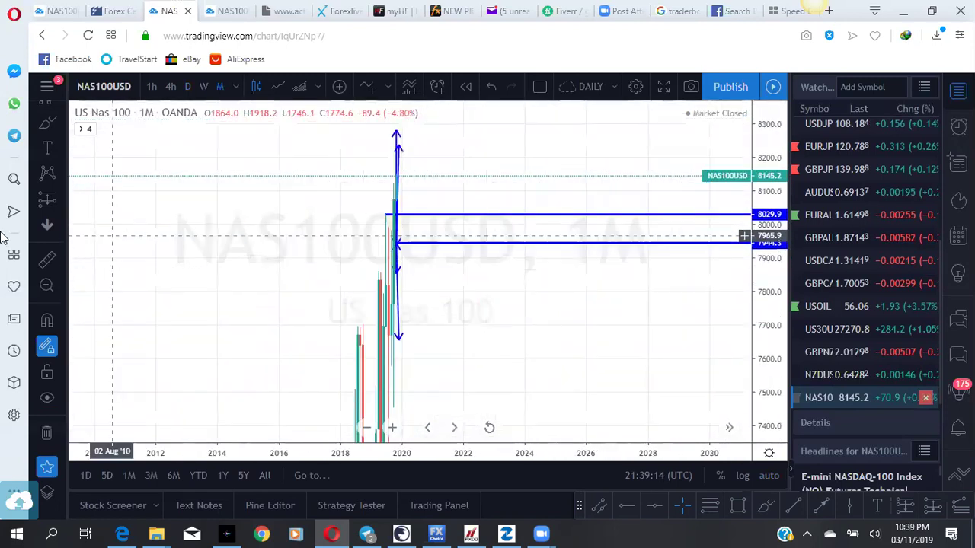
pyautogui.click(188, 86)
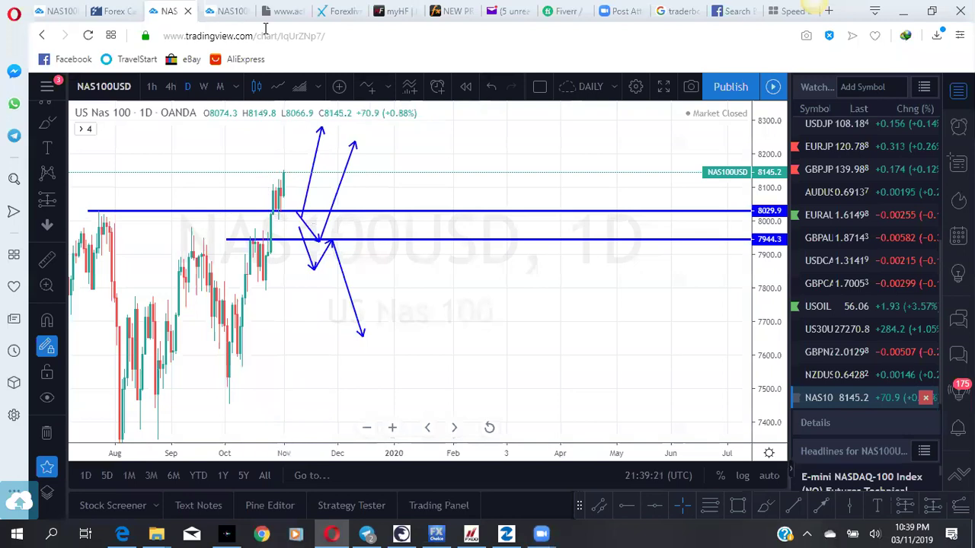
# Examine NAS100USD's four-hour chart, focusing on the rising trendline and the 8108.3, 8028.4, 7966.1 and 7795.5 levels.
pyautogui.click(229, 16)
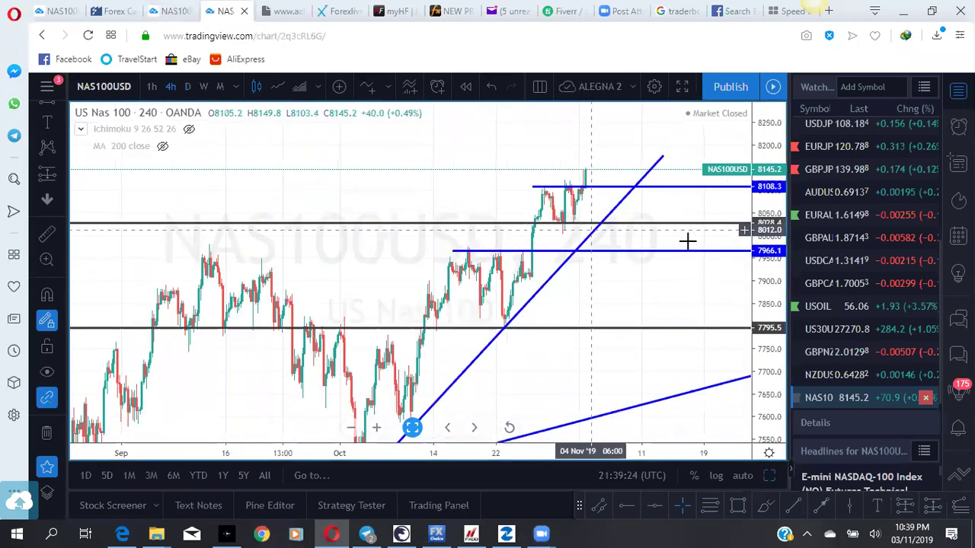
pyautogui.moveTo(654, 345); pyautogui.dragTo(564, 332)
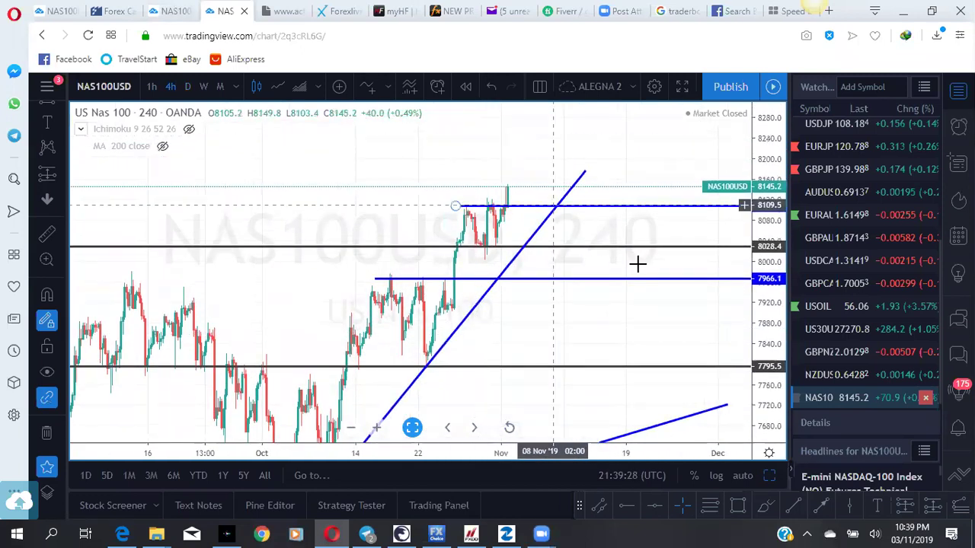
pyautogui.moveTo(637, 264); pyautogui.dragTo(632, 300)
pyautogui.scroll(1, 591, 298)
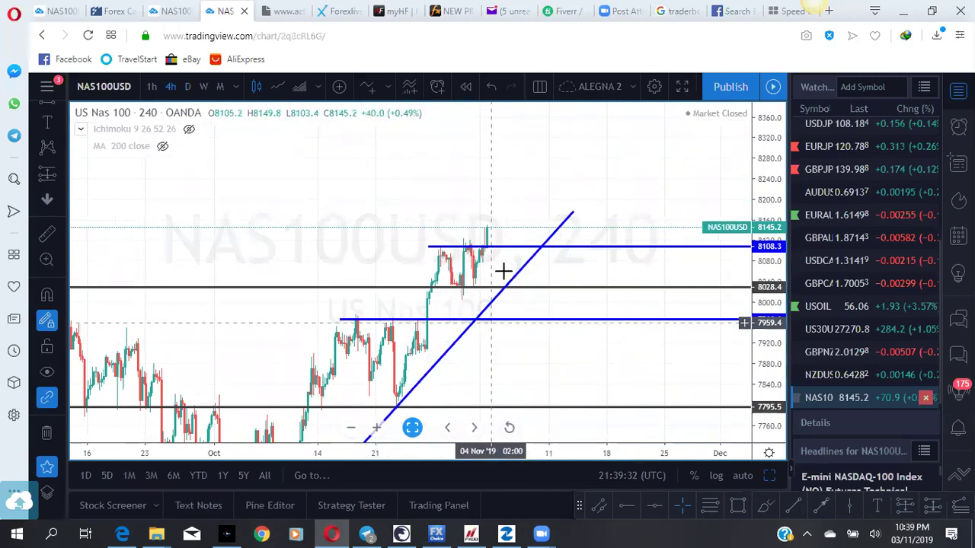
pyautogui.moveTo(502, 272); pyautogui.dragTo(496, 226)
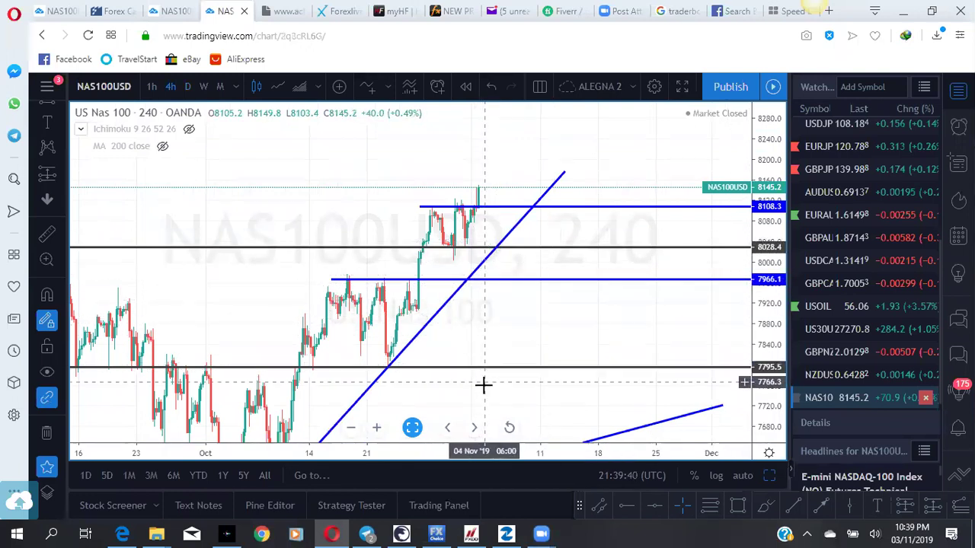
pyautogui.moveTo(482, 385); pyautogui.dragTo(471, 304)
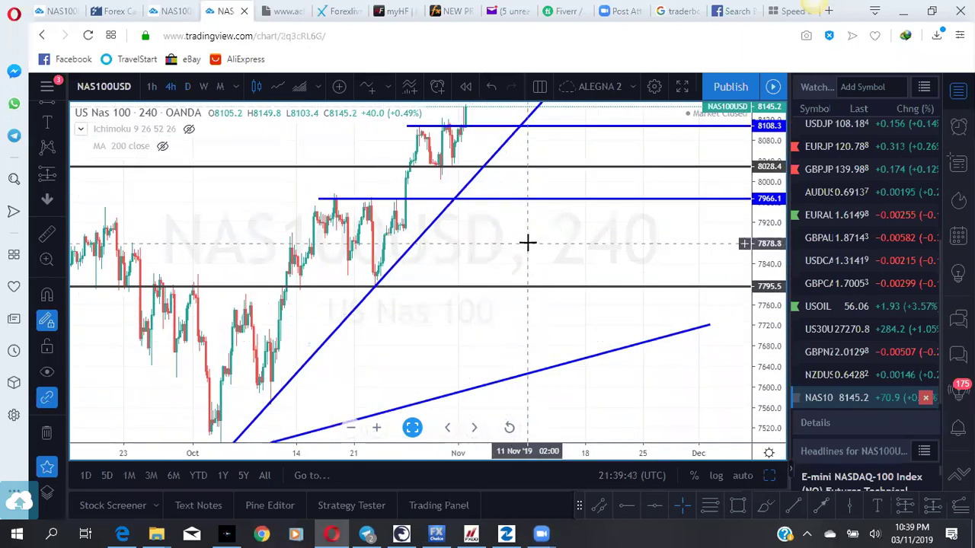
pyautogui.moveTo(526, 241); pyautogui.dragTo(538, 335)
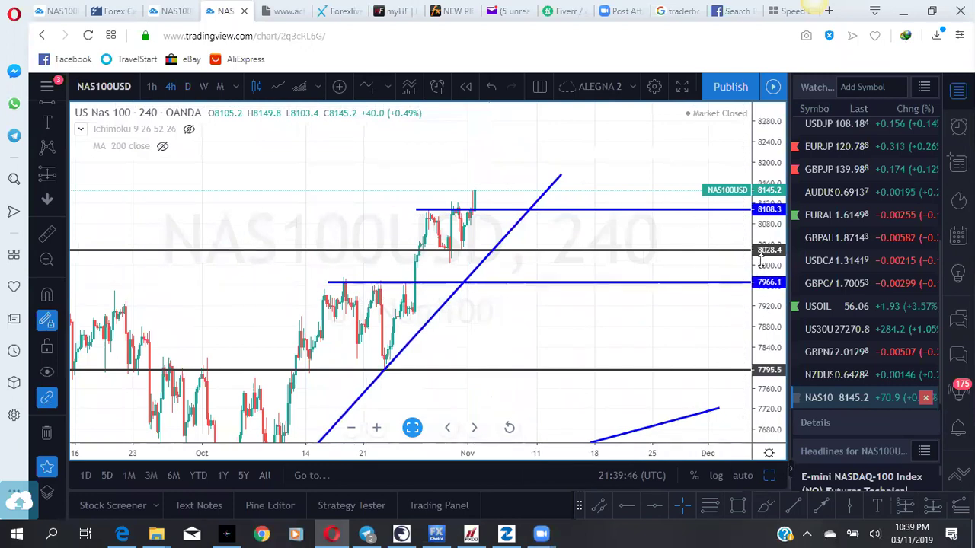
pyautogui.moveTo(489, 217); pyautogui.dragTo(491, 272)
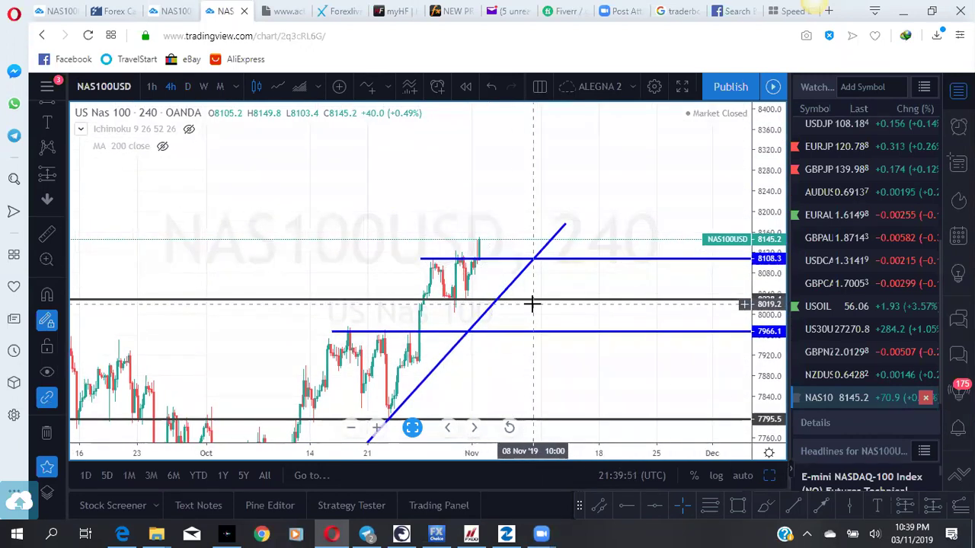
pyautogui.moveTo(601, 297); pyautogui.dragTo(641, 217)
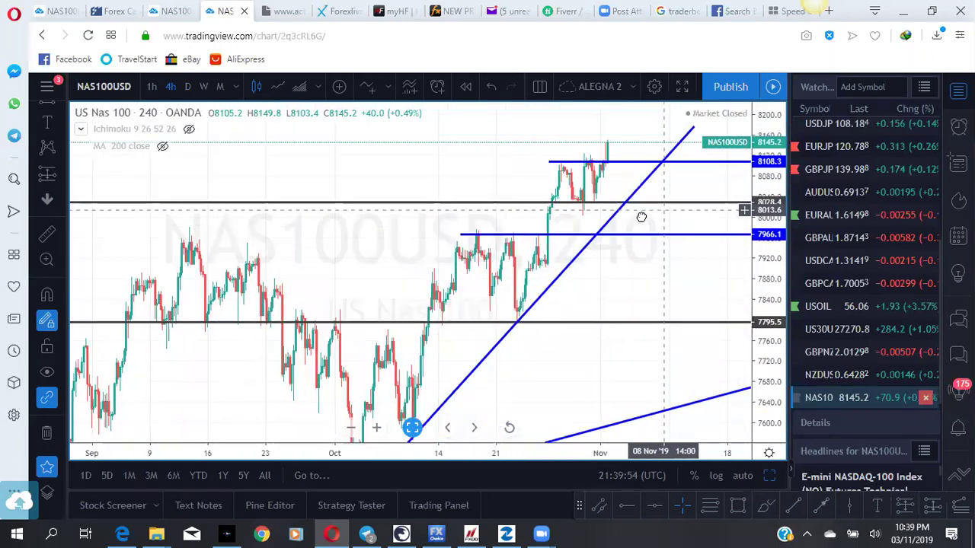
# Draw a rising parallel channel on the daily NAS100USD chart from the 31 May '19 low at about 6932, with its upper line along the July highs.
pyautogui.click(160, 9)
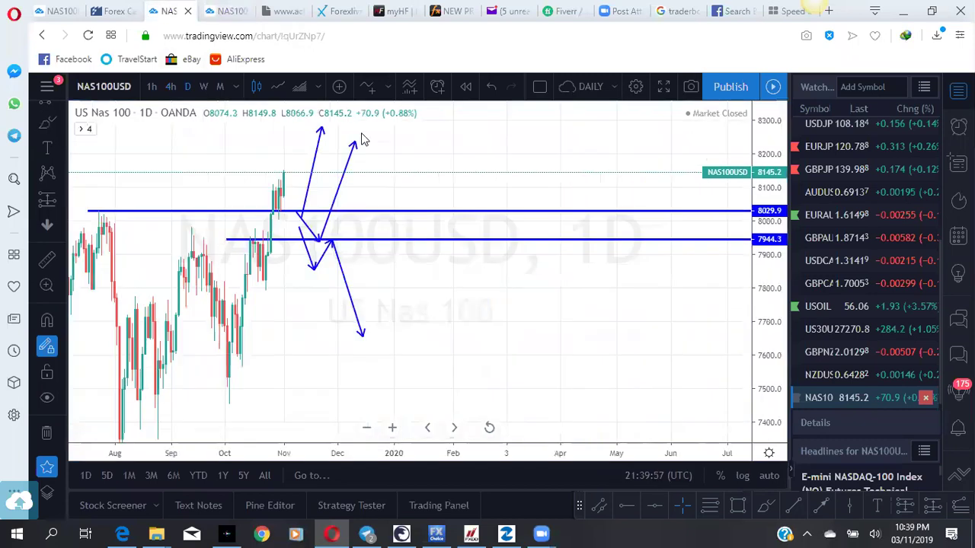
pyautogui.moveTo(442, 298); pyautogui.dragTo(633, 285)
pyautogui.moveTo(771, 227); pyautogui.dragTo(769, 374)
pyautogui.moveTo(335, 393); pyautogui.dragTo(403, 366)
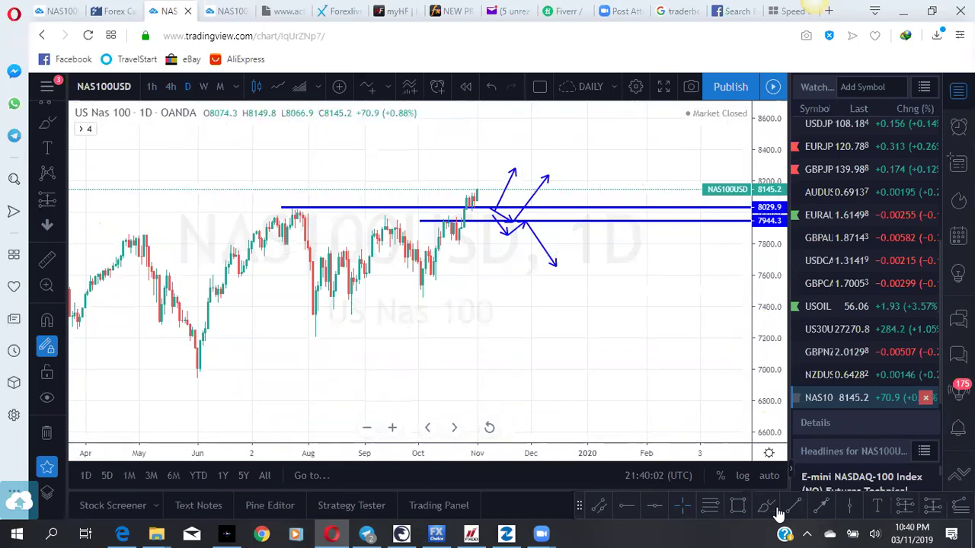
pyautogui.click(596, 505)
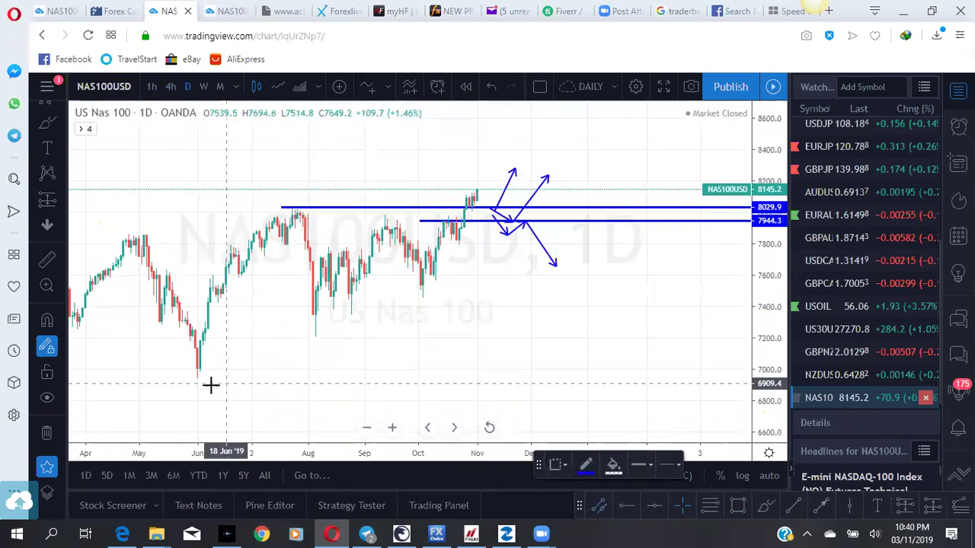
pyautogui.click(195, 379)
pyautogui.click(637, 236)
pyautogui.moveTo(638, 230)
pyautogui.mouseDown()
pyautogui.moveTo(571, 102)
pyautogui.moveTo(581, 90)
pyautogui.moveTo(574, 107)
pyautogui.mouseUp()
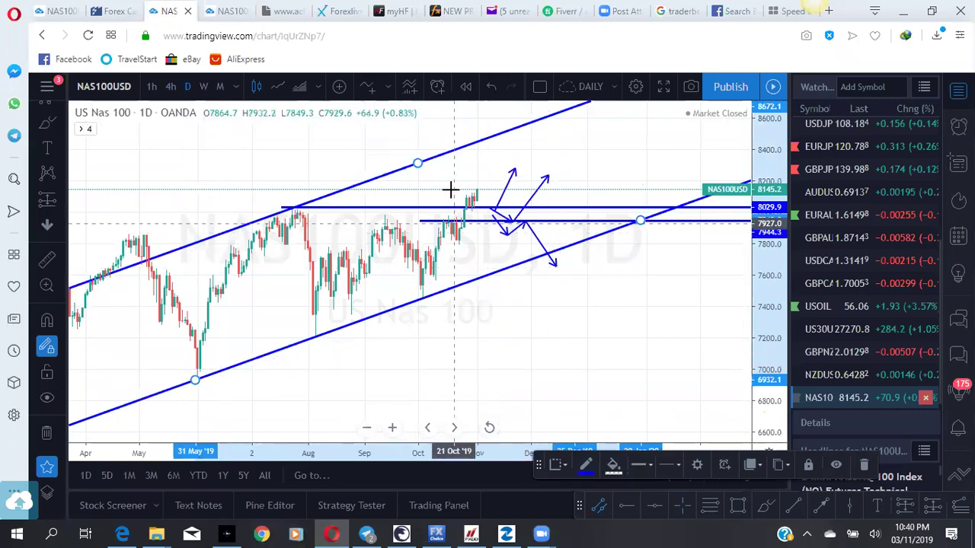
# Switch to the four-hour NAS100USD chart and view the latest candles around the 8108.3 level up close.
pyautogui.click(227, 12)
pyautogui.scroll(3, 616, 266)
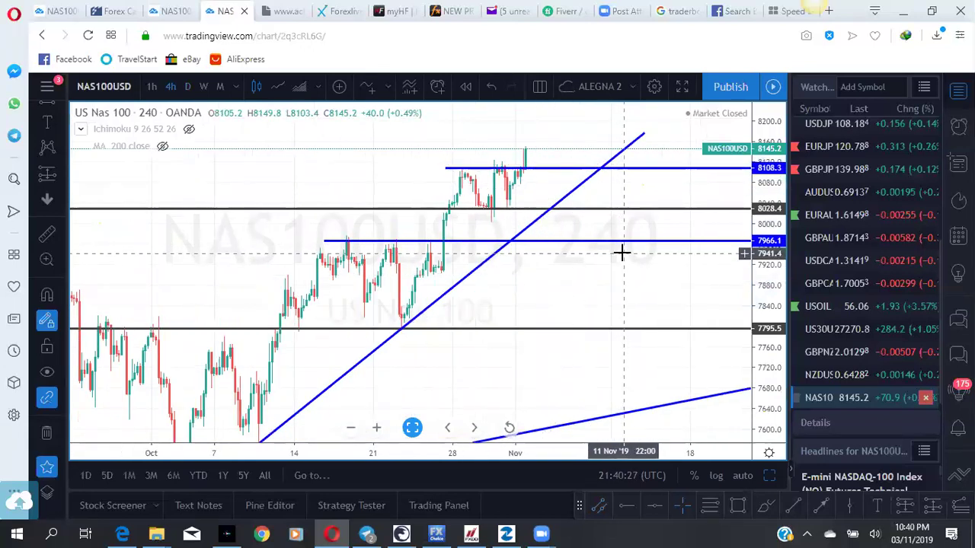
pyautogui.scroll(3, 621, 259)
pyautogui.moveTo(759, 341); pyautogui.dragTo(754, 261)
pyautogui.moveTo(532, 230); pyautogui.dragTo(600, 355)
pyautogui.scroll(3, 595, 350)
pyautogui.moveTo(760, 361); pyautogui.dragTo(759, 319)
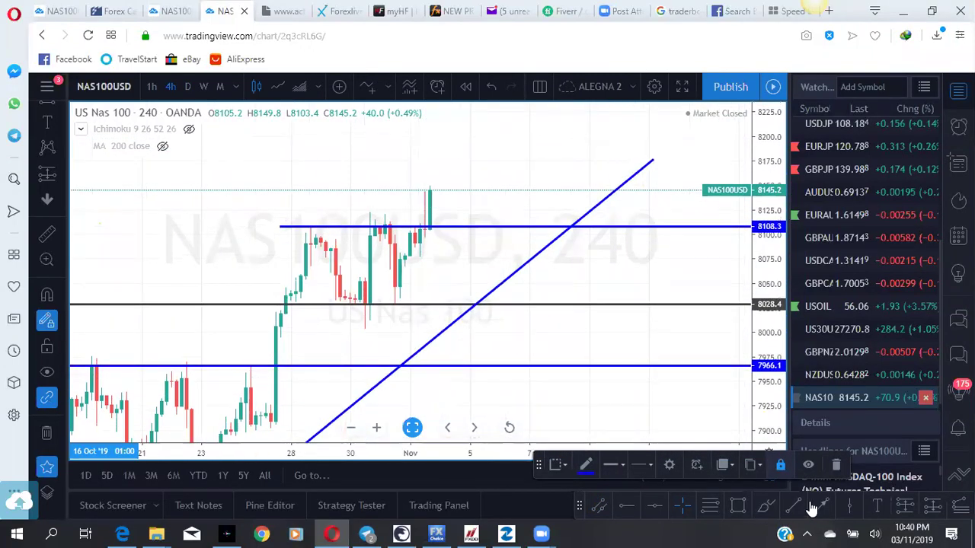
pyautogui.click(441, 207)
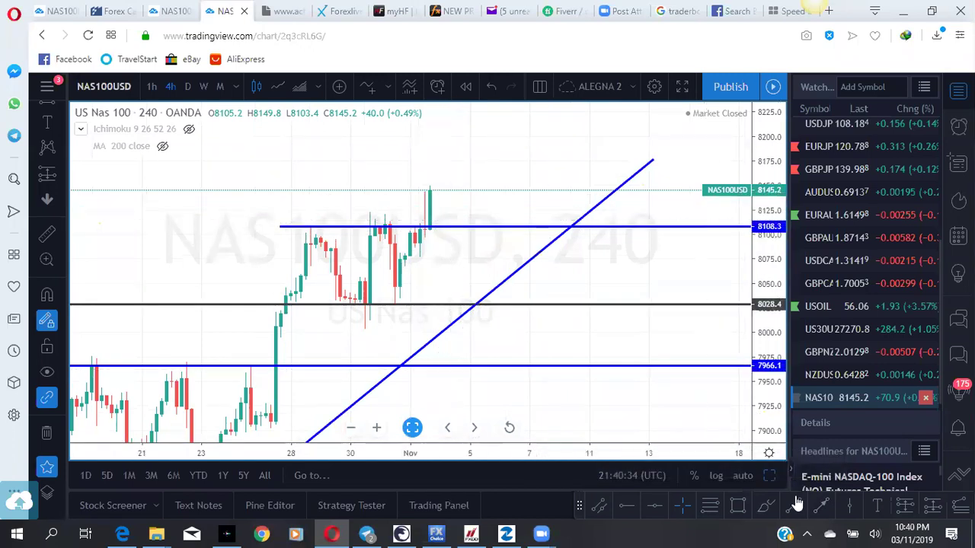
# Draw an arrow path on the four-hour chart from the latest candle down to about 8110.2, and up to about 8194.7.
pyautogui.click(824, 512)
pyautogui.click(430, 191)
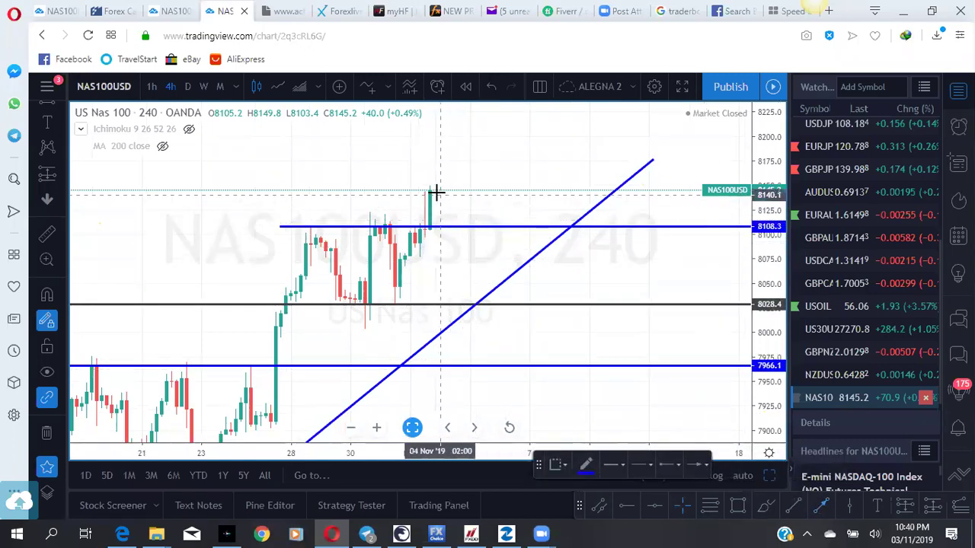
pyautogui.click(454, 223)
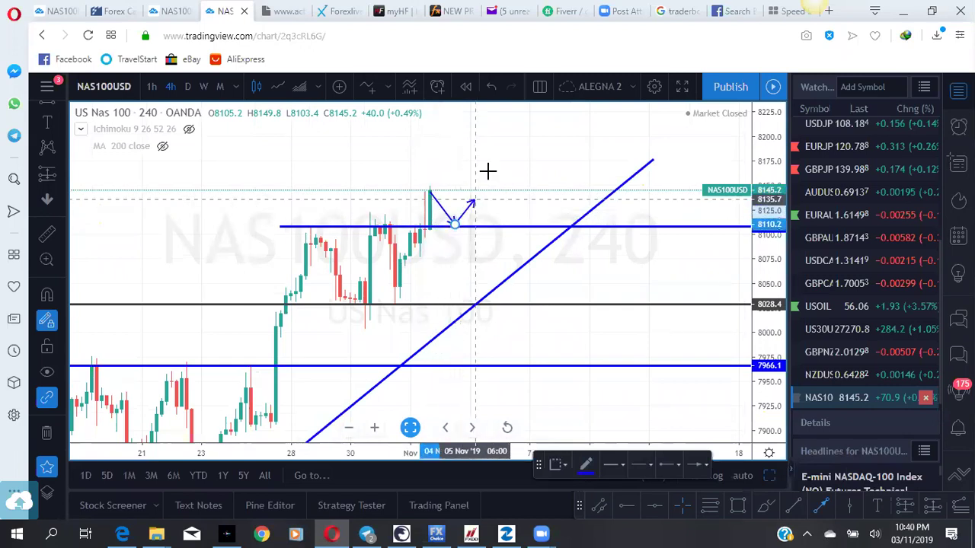
pyautogui.doubleClick(498, 143)
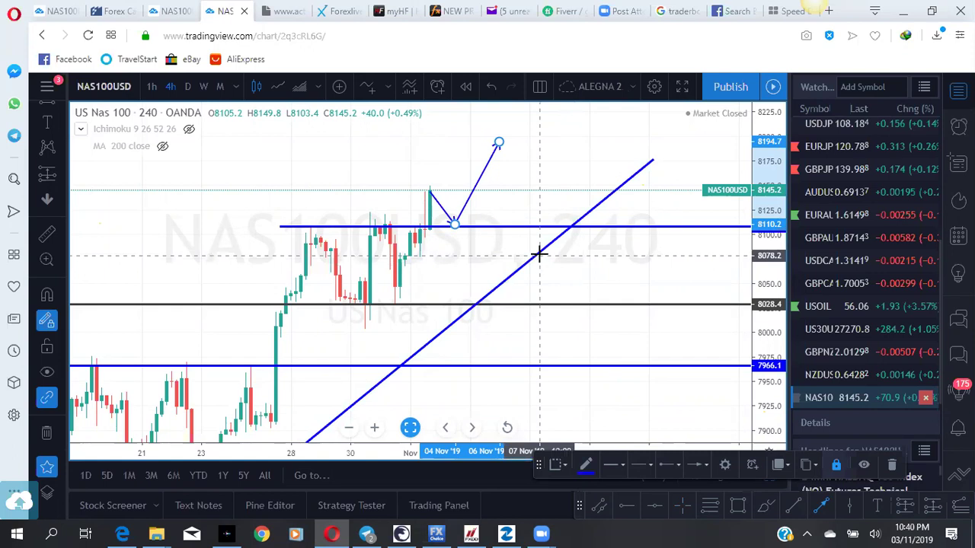
pyautogui.scroll(-1, 473, 305)
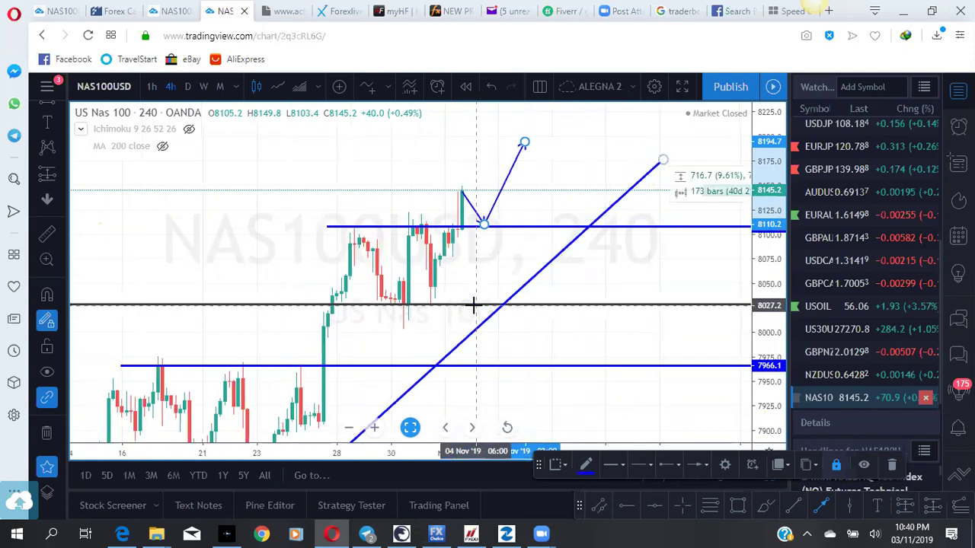
pyautogui.scroll(-1, 473, 305)
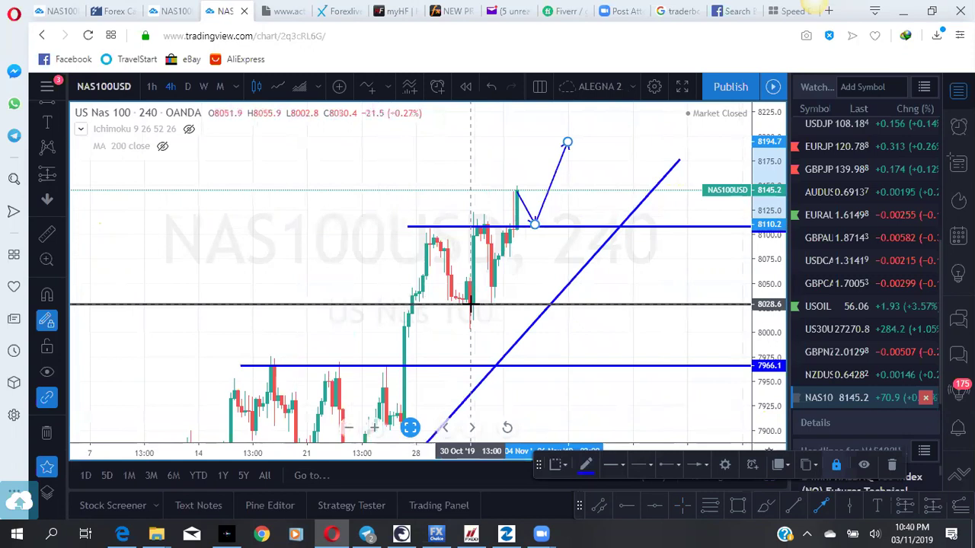
pyautogui.scroll(1, 502, 261)
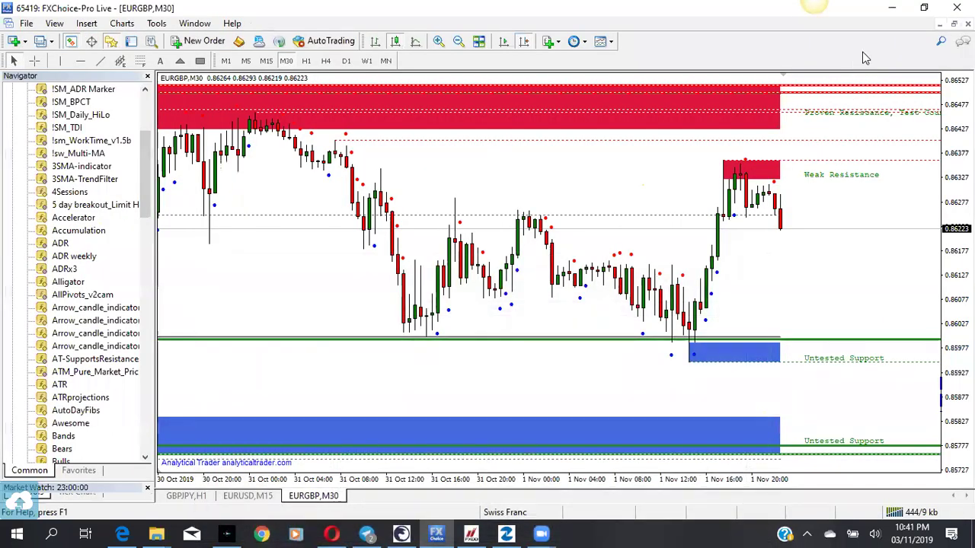
# Minimise the open MetaTrader windows and show the desktop image SOCIAL MEDIA CARD.jpeg in Photos over the NAS100USD chart.
pyautogui.click(890, 9)
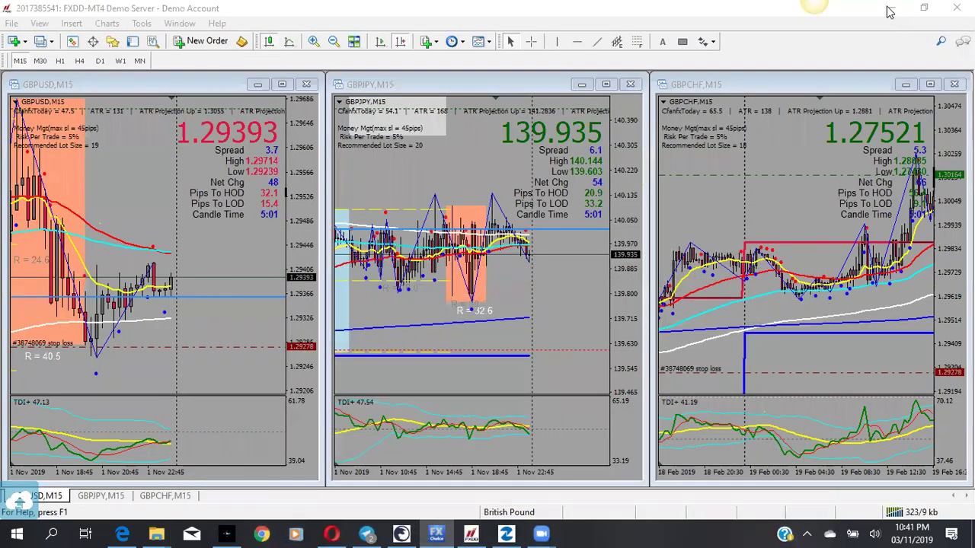
pyautogui.click(889, 11)
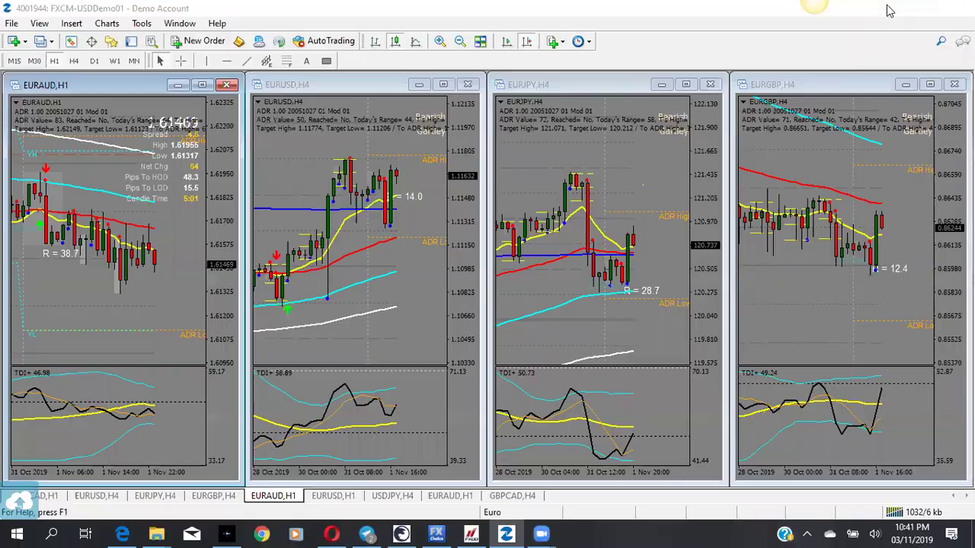
pyautogui.click(889, 10)
pyautogui.doubleClick(668, 308)
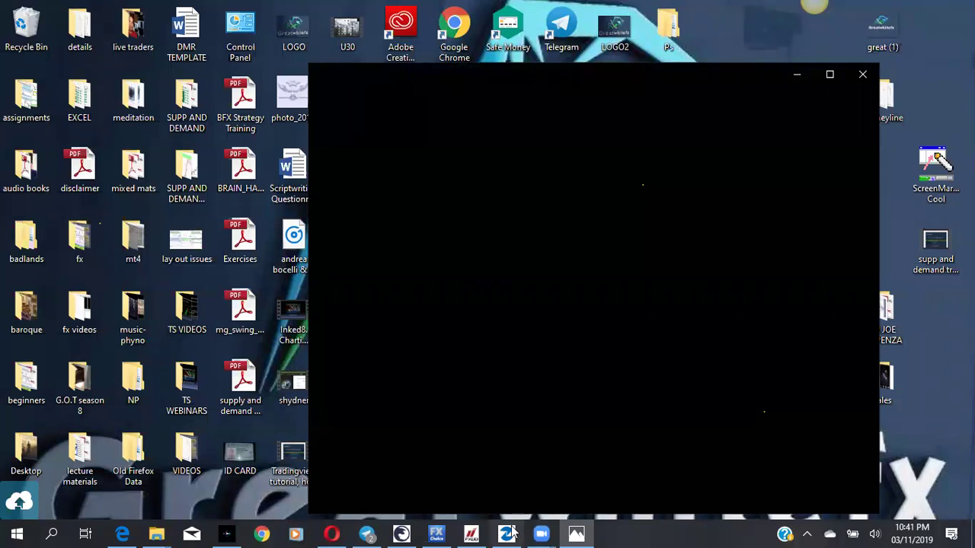
pyautogui.moveTo(532, 532)
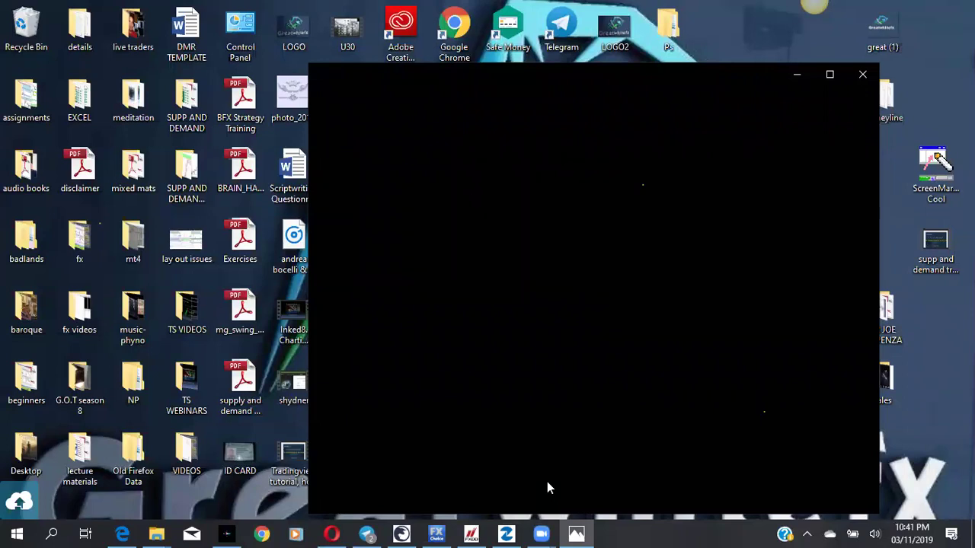
pyautogui.click(338, 533)
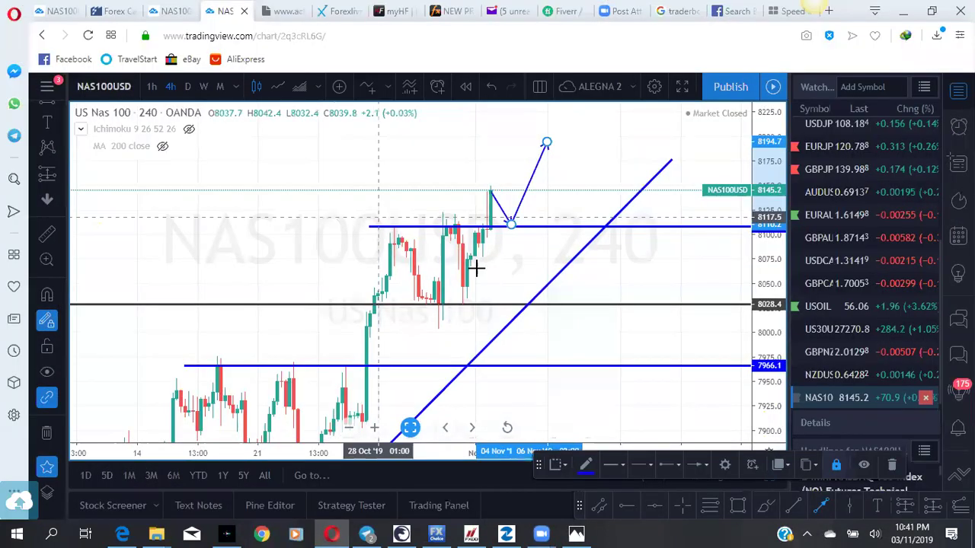
pyautogui.click(579, 533)
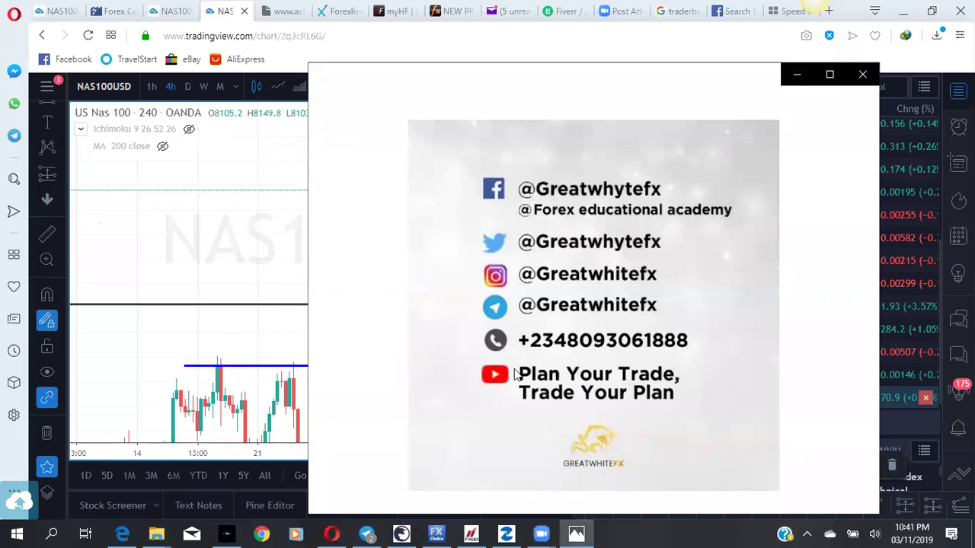
pyautogui.moveTo(515, 339)
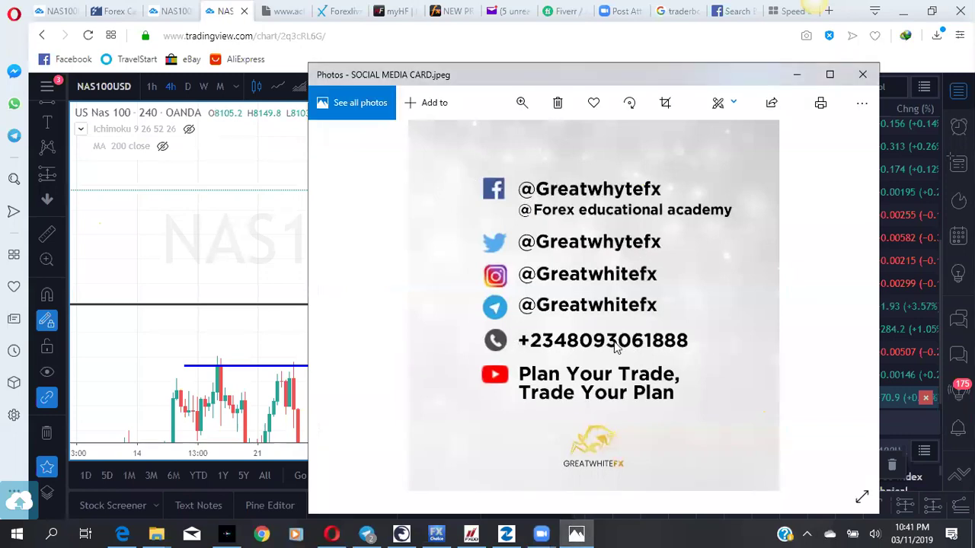